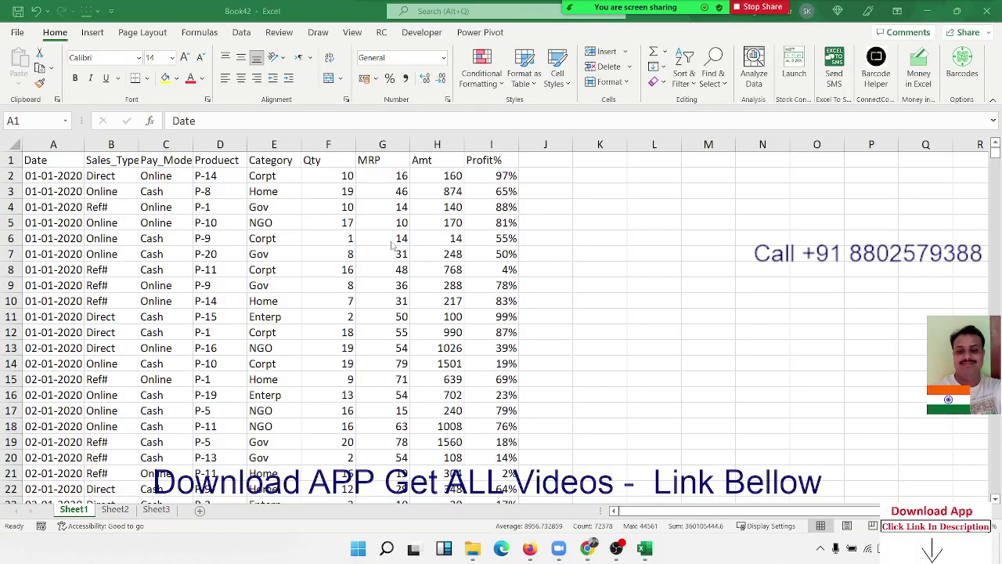
# Step: Select all the Sheet1 sales data and bring up the Highlight Cells Rules menu
pyautogui.hotkey('ctrl', 'a')
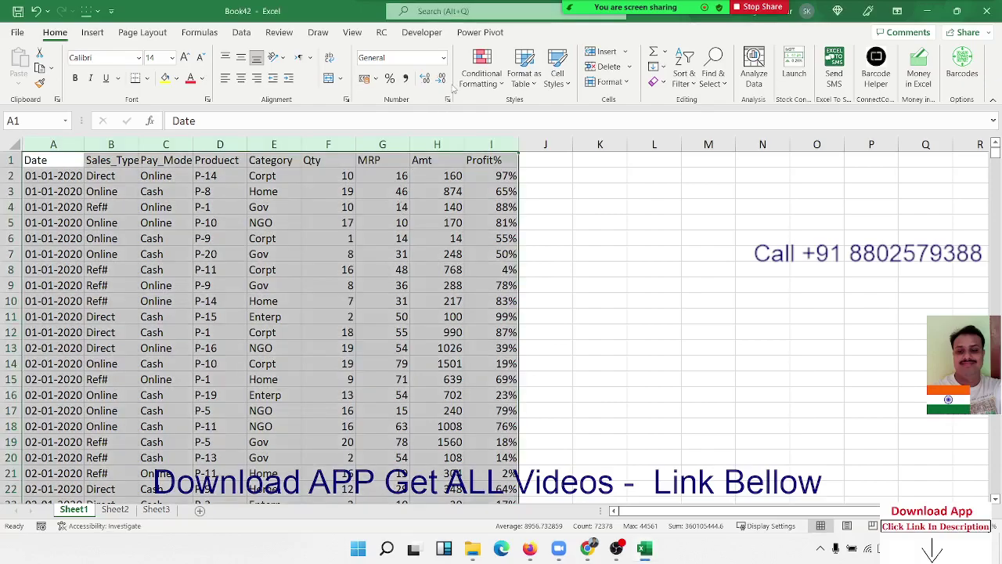
pyautogui.click(479, 81)
pyautogui.moveTo(532, 109)
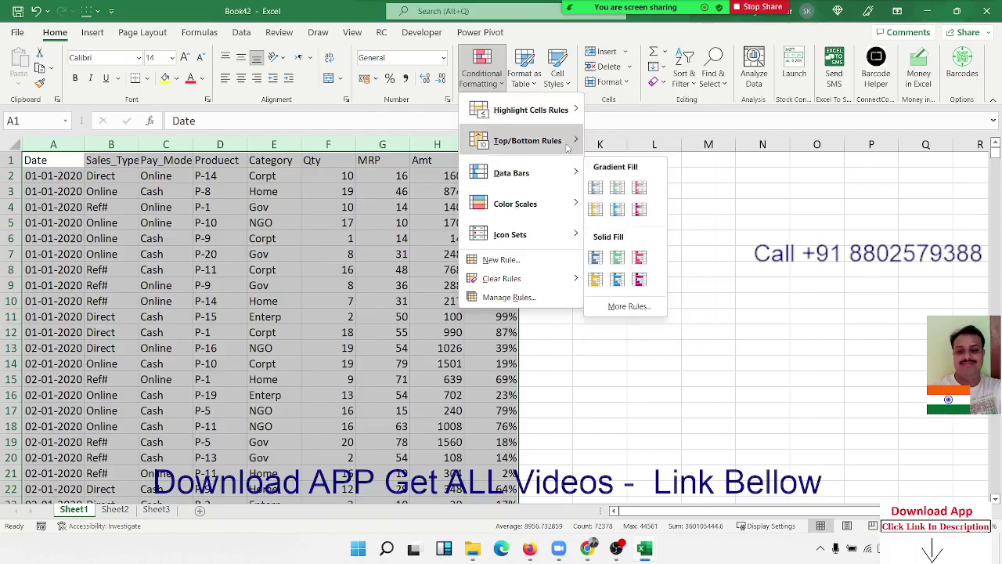
pyautogui.moveTo(528, 140)
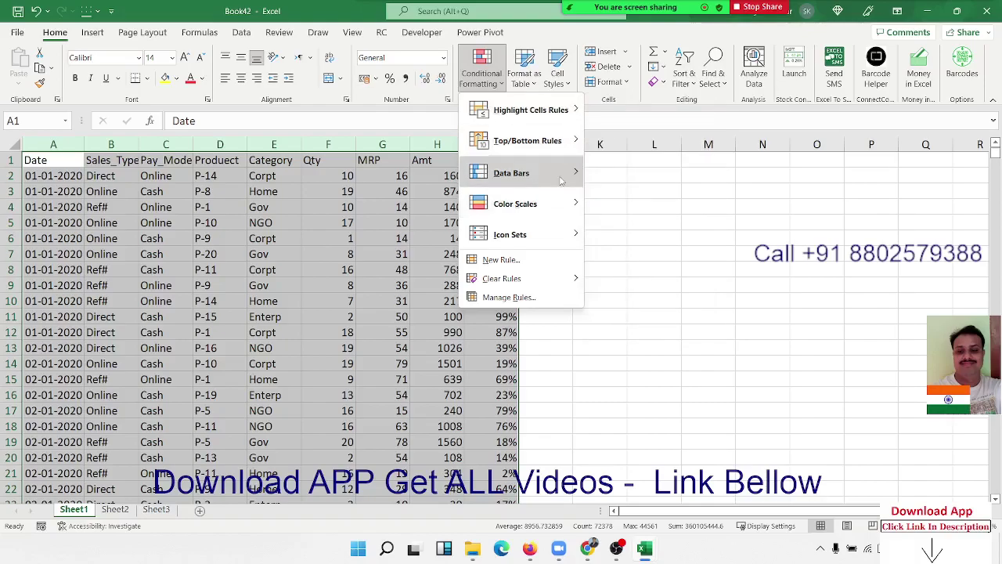
pyautogui.moveTo(521, 173)
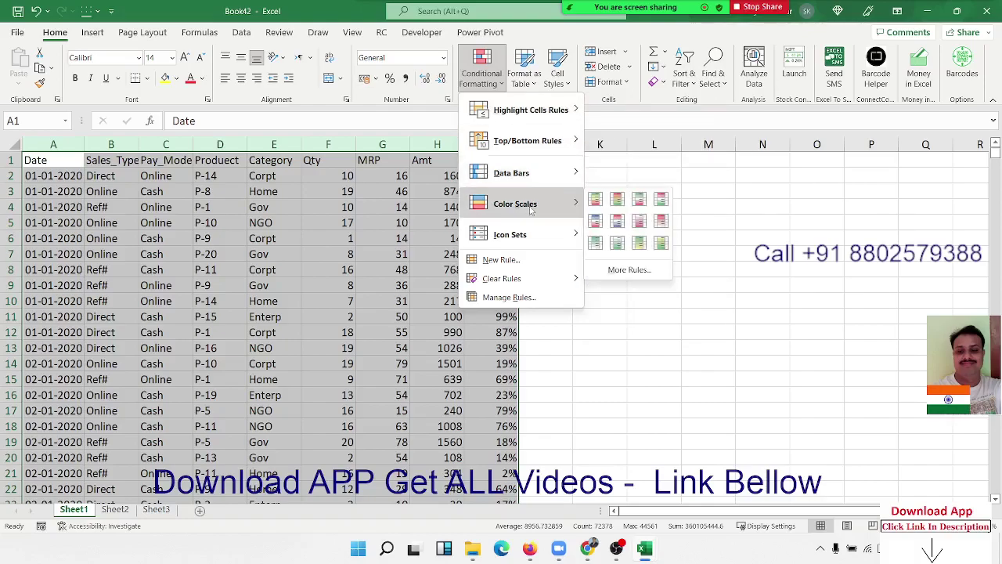
pyautogui.moveTo(508, 241)
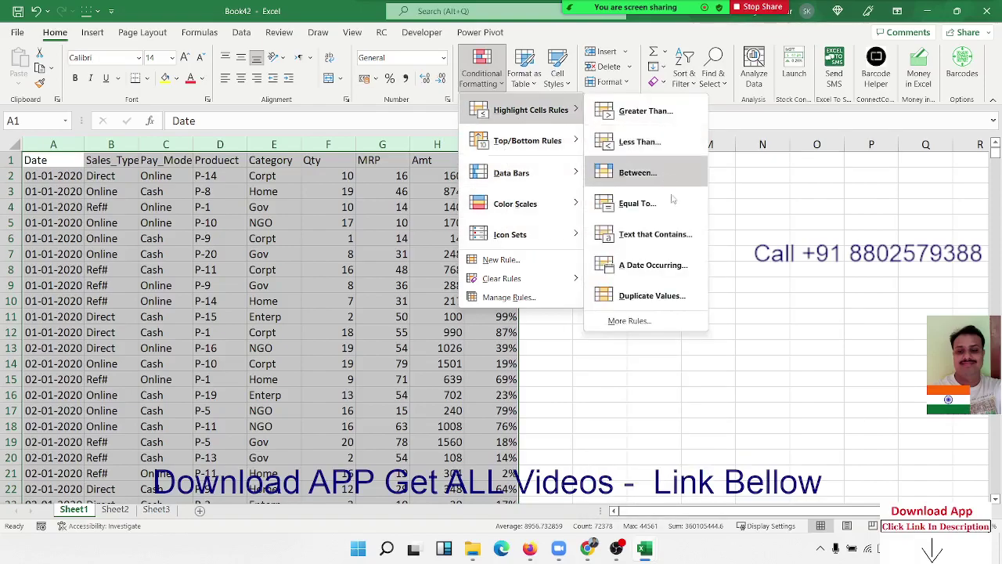
# Step: Draft a More Rules rule for cell values greater than 500, viewing Fill options without choosing one
pyautogui.click(646, 323)
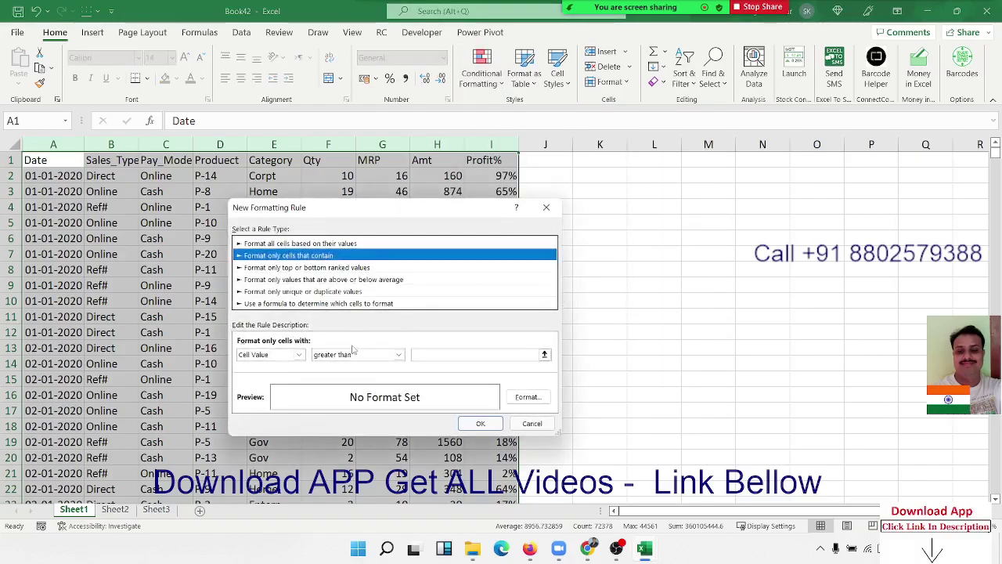
pyautogui.click(355, 357)
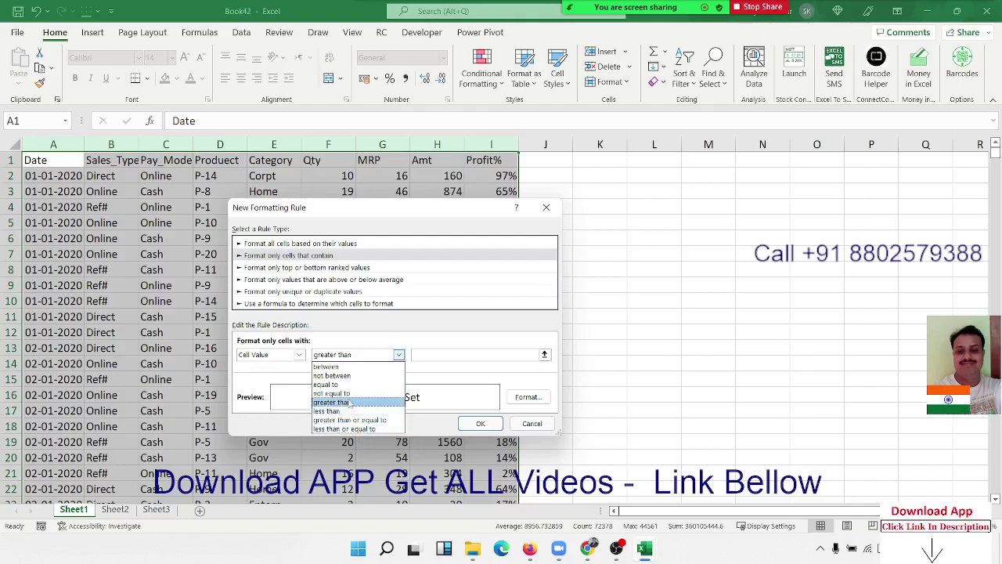
pyautogui.click(350, 402)
pyautogui.click(428, 354)
pyautogui.write('500')
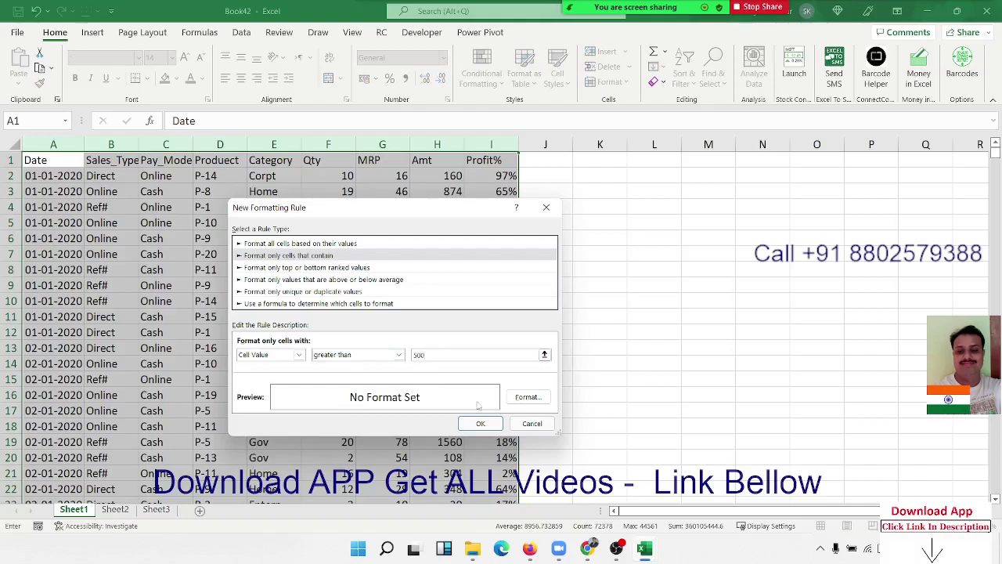
pyautogui.click(518, 398)
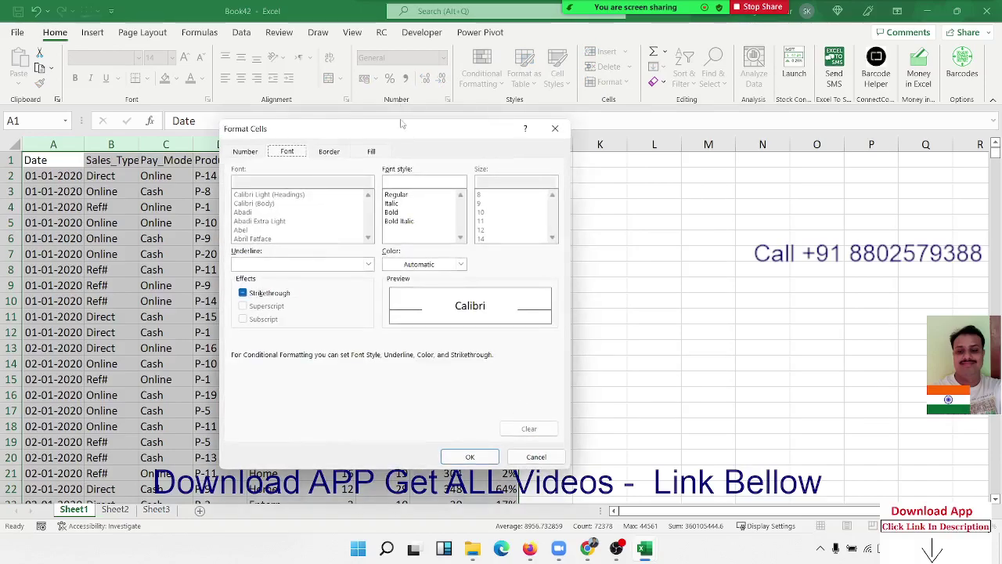
pyautogui.click(373, 150)
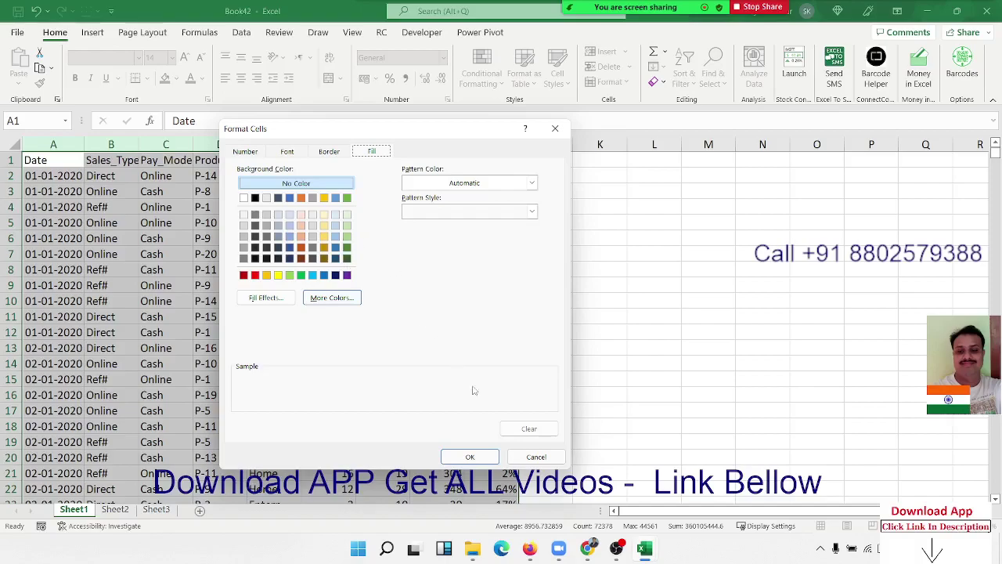
pyautogui.click(526, 456)
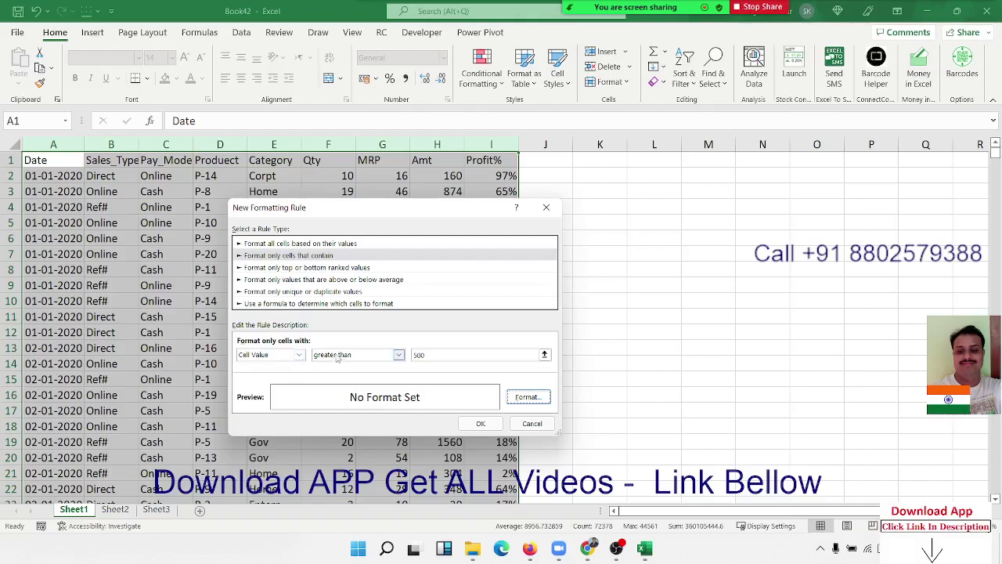
# Step: Switch the draft rule to Specific Text 'beginning with', cancel it, and go to Sheet2
pyautogui.click(337, 356)
pyautogui.click(321, 356)
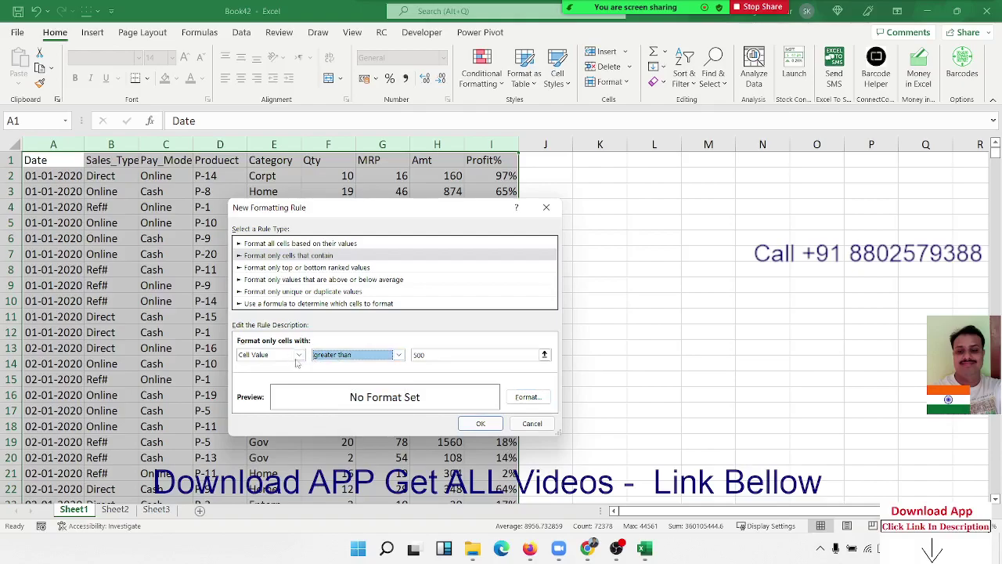
pyautogui.click(270, 357)
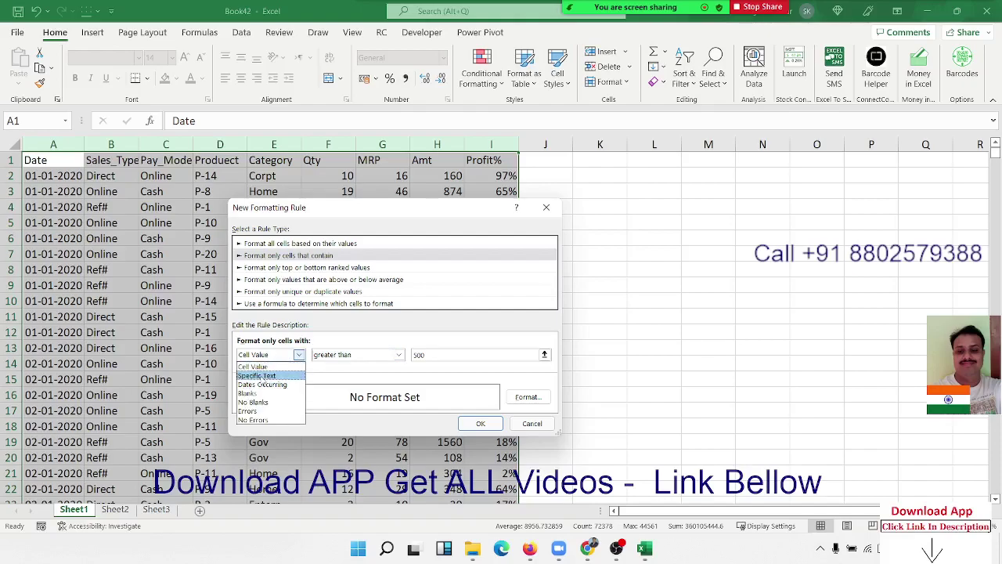
pyautogui.click(260, 376)
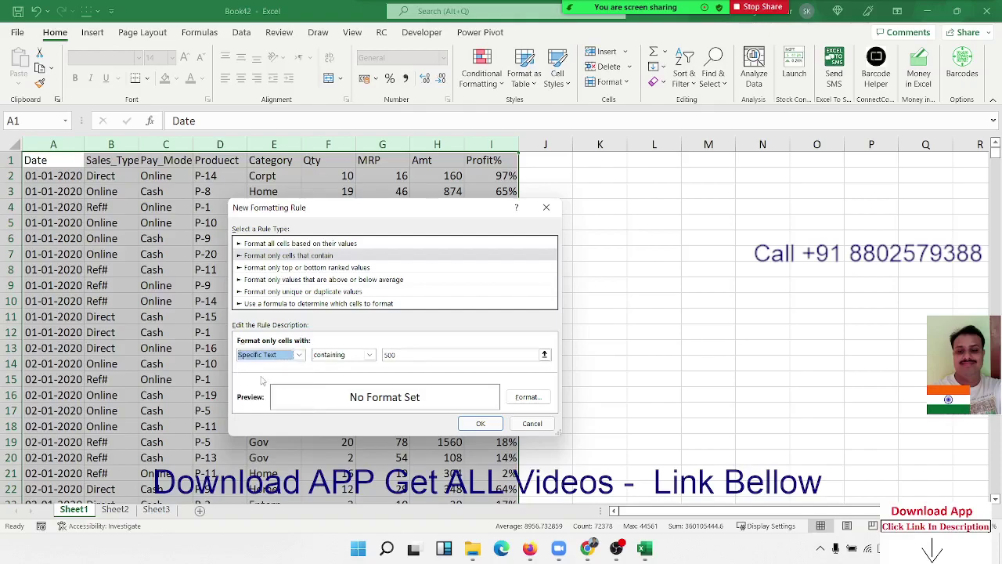
pyautogui.click(335, 355)
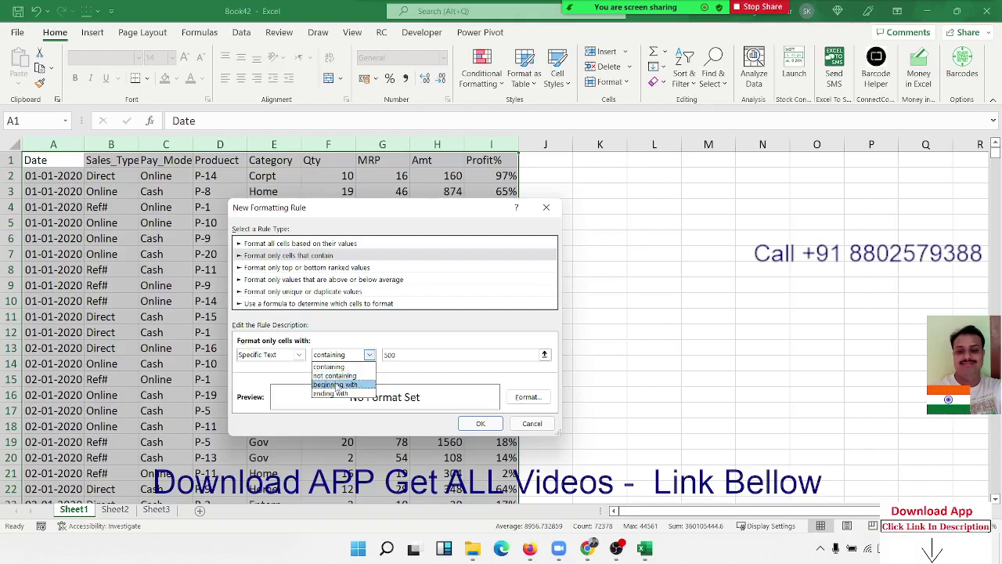
pyautogui.click(338, 385)
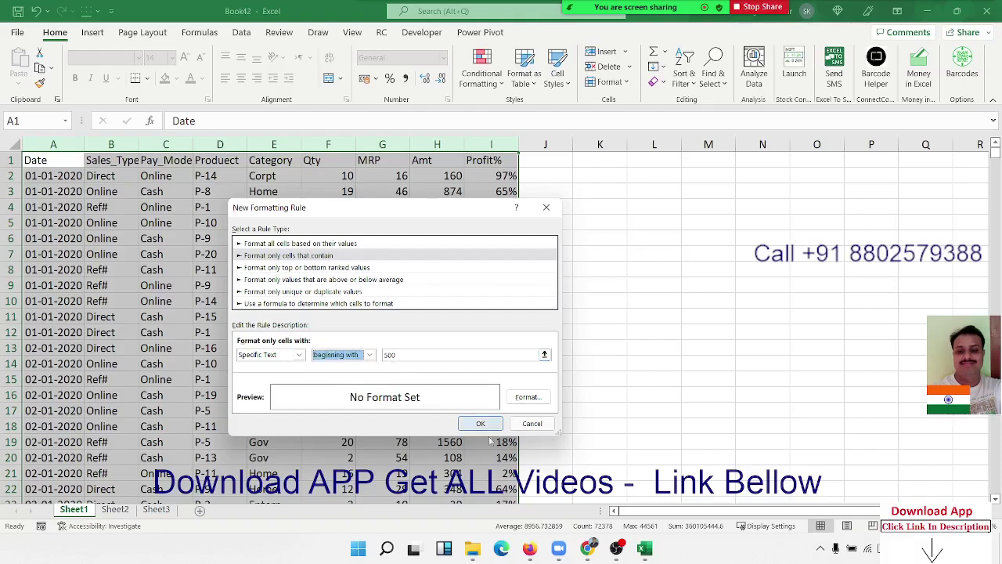
pyautogui.click(533, 423)
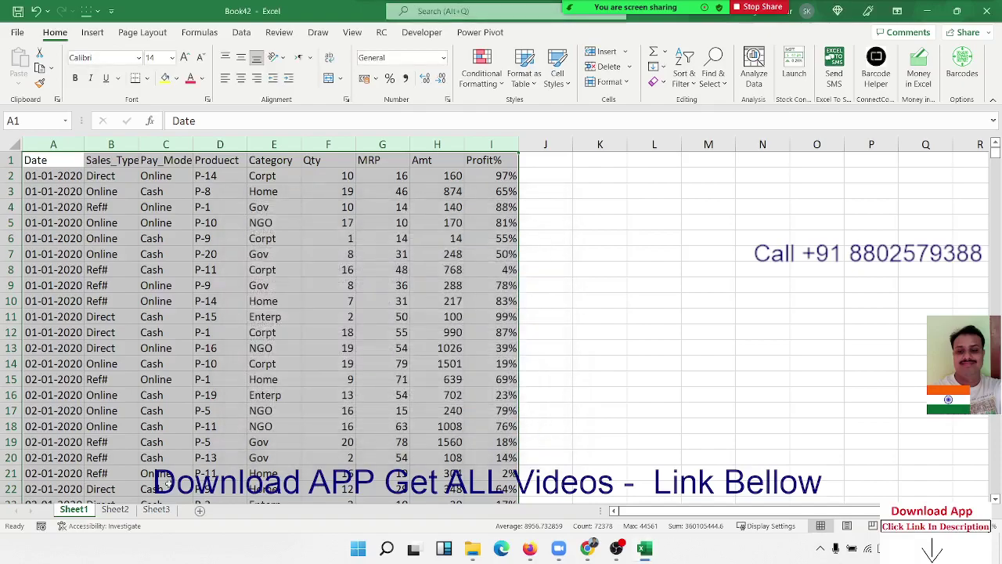
pyautogui.click(128, 510)
# Step: Enter the heading 'Name' in A1 and four sample names (two Mr, two Mrs) in A2:A5
pyautogui.write('Na')
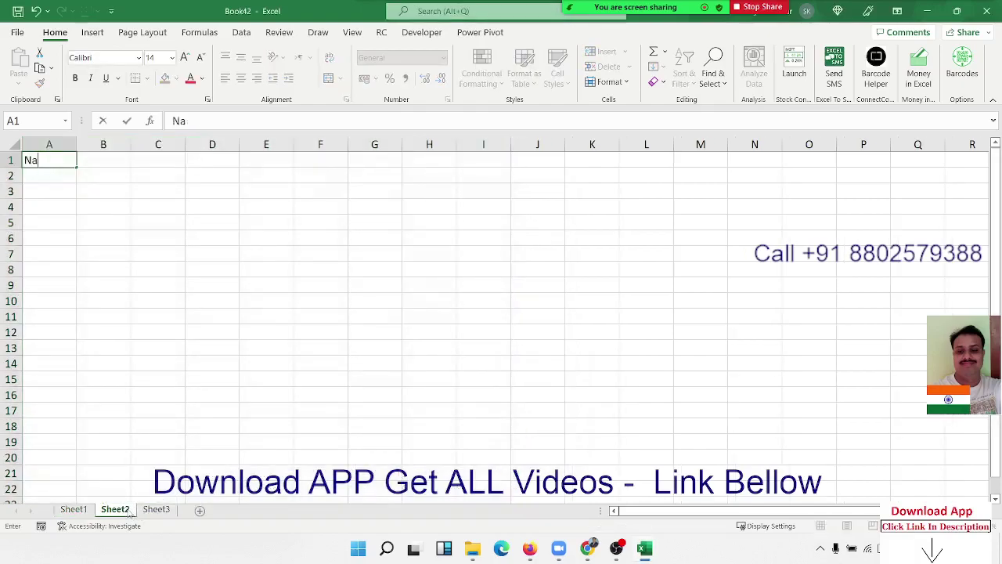
pyautogui.write('rsim')
pyautogui.press('BackSpace')
pyautogui.press('BackSpace')
pyautogui.press('BackSpace')
pyautogui.write('me')
pyautogui.press('Return')
pyautogui.write('Mr')
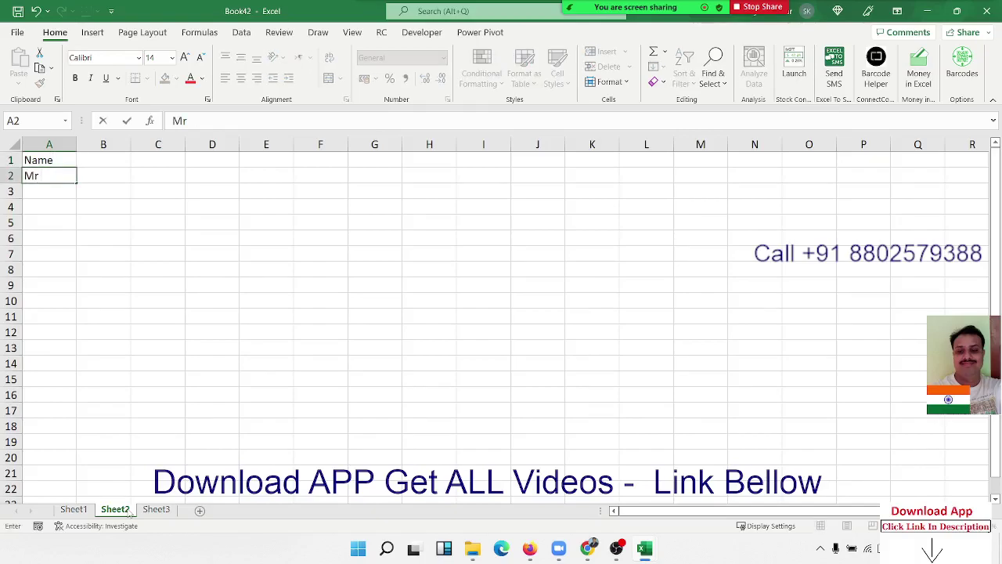
pyautogui.write(' Dew')
pyautogui.press('BackSpace')
pyautogui.write('v')
pyautogui.press('Return')
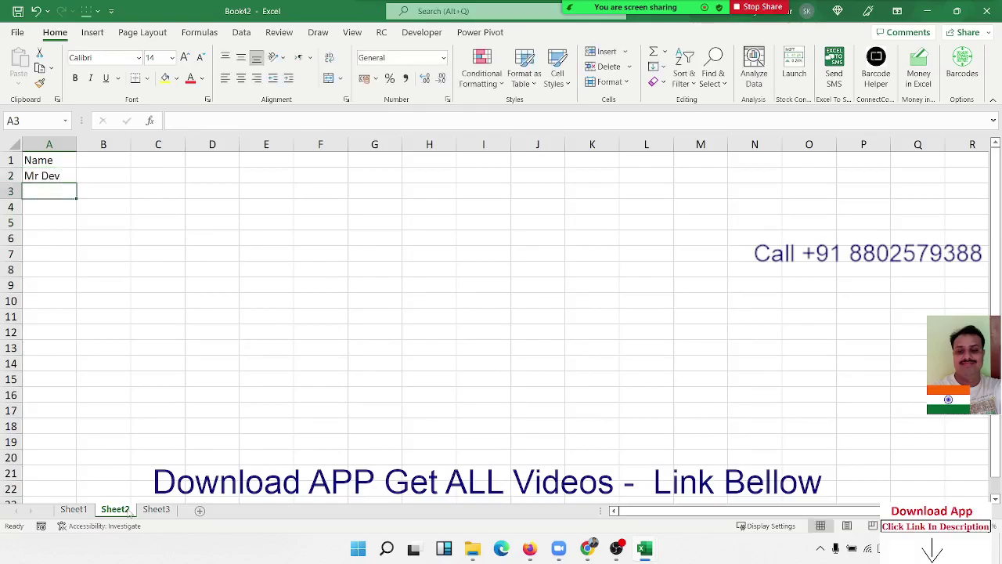
pyautogui.write('Mr ')
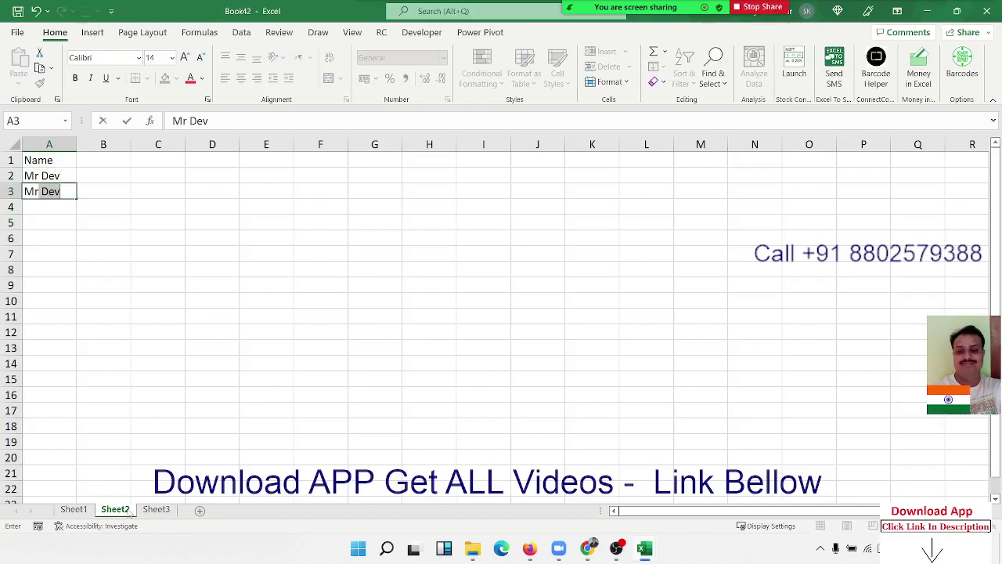
pyautogui.write('Ravi')
pyautogui.press('Return')
pyautogui.write('Mrs ')
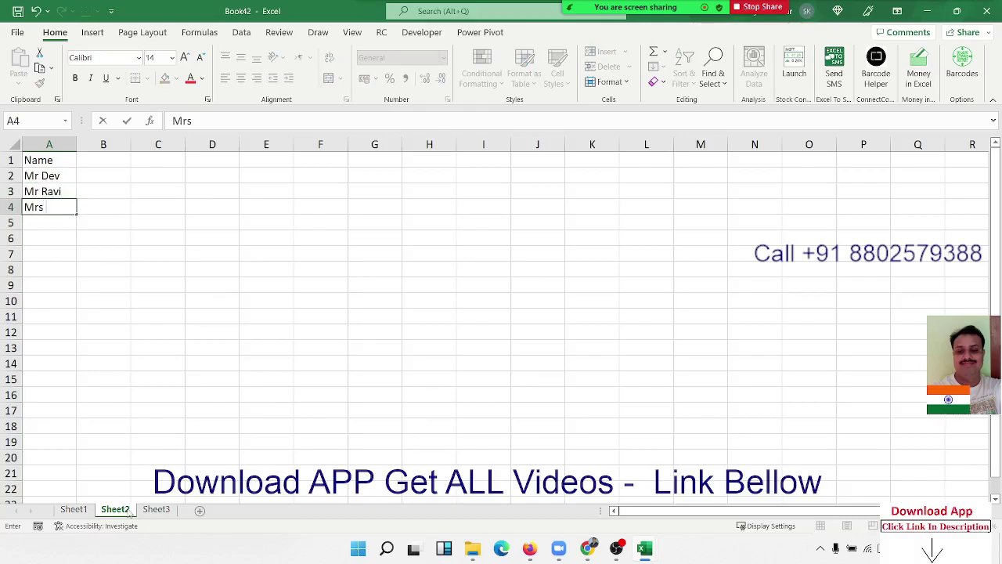
pyautogui.write('Mona')
pyautogui.press('Return')
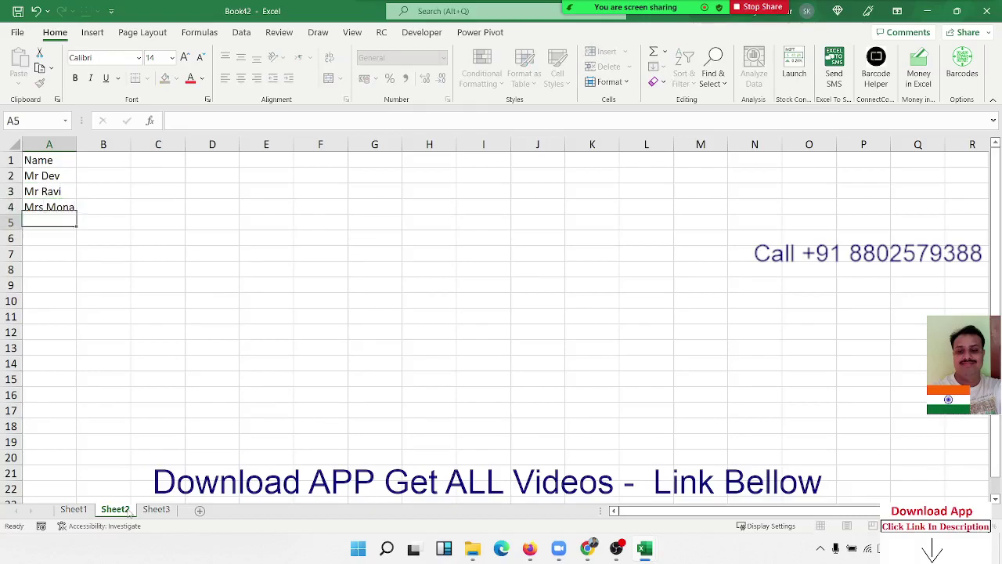
pyautogui.write('Mrs ')
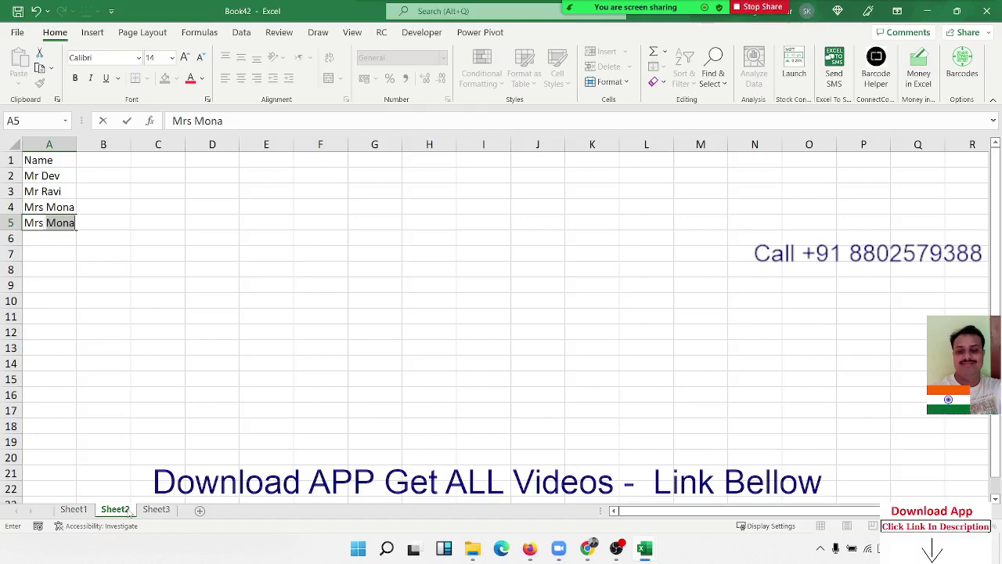
pyautogui.write('Puja')
pyautogui.press('Return')
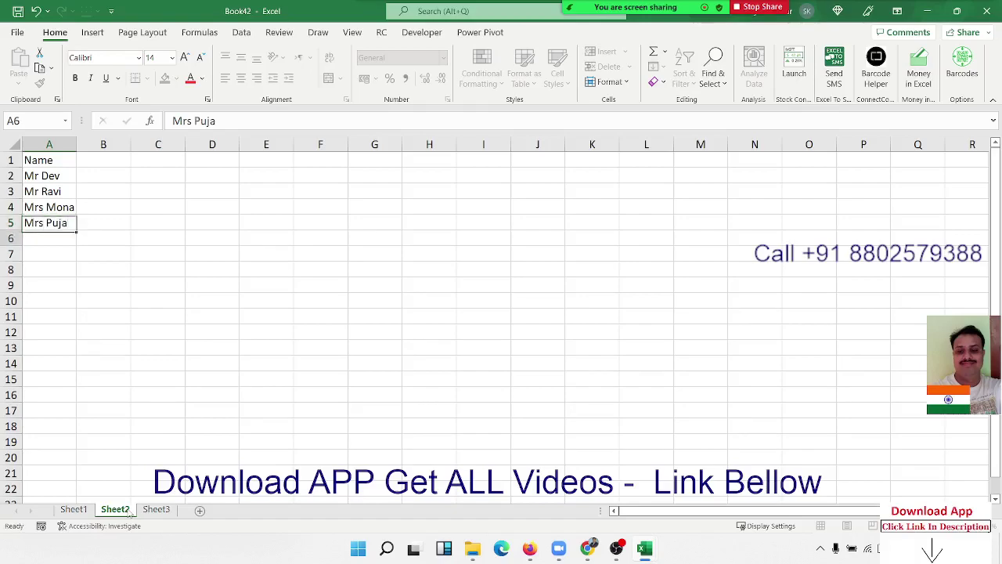
# Step: Select the four names and fill them down to row 26
pyautogui.press('Up')
pyautogui.hotkey('ctrl', 'Up')
pyautogui.press('Down')
pyautogui.hotkey('ctrl', 'shift', 'Down')
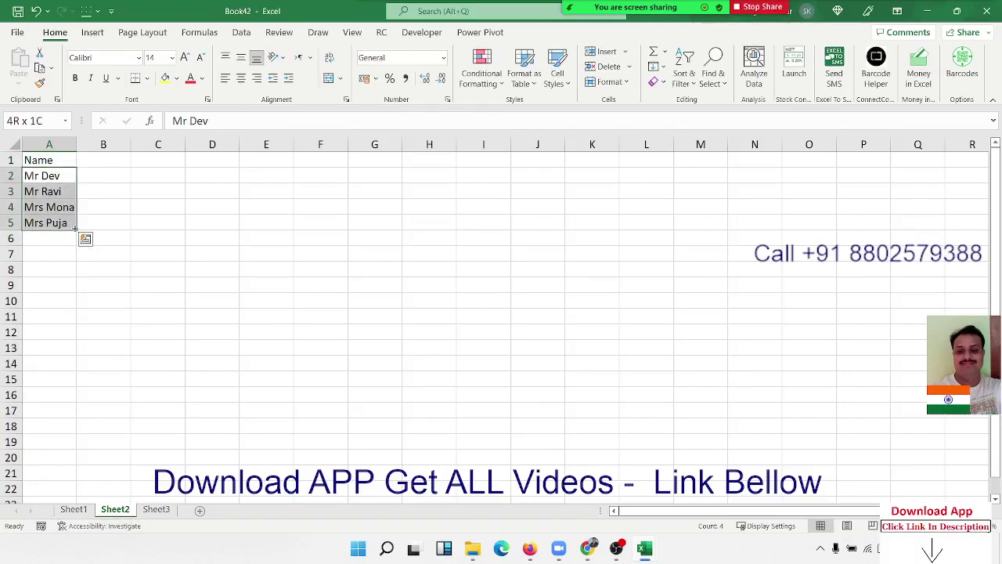
pyautogui.moveTo(77, 230)
pyautogui.mouseDown()
pyautogui.moveTo(70, 462)
pyautogui.moveTo(55, 479)
pyautogui.mouseUp()
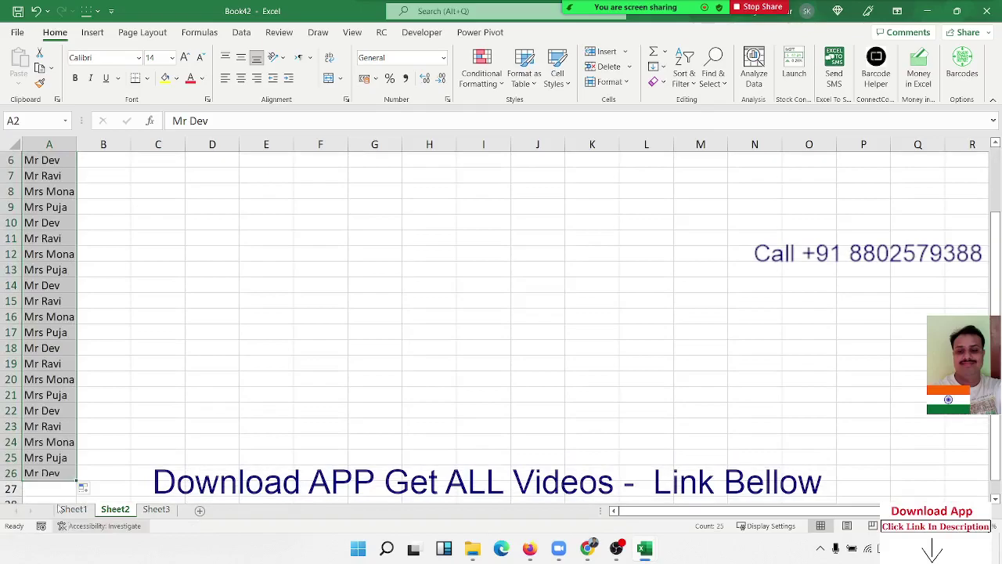
pyautogui.scroll(2, 85, 339)
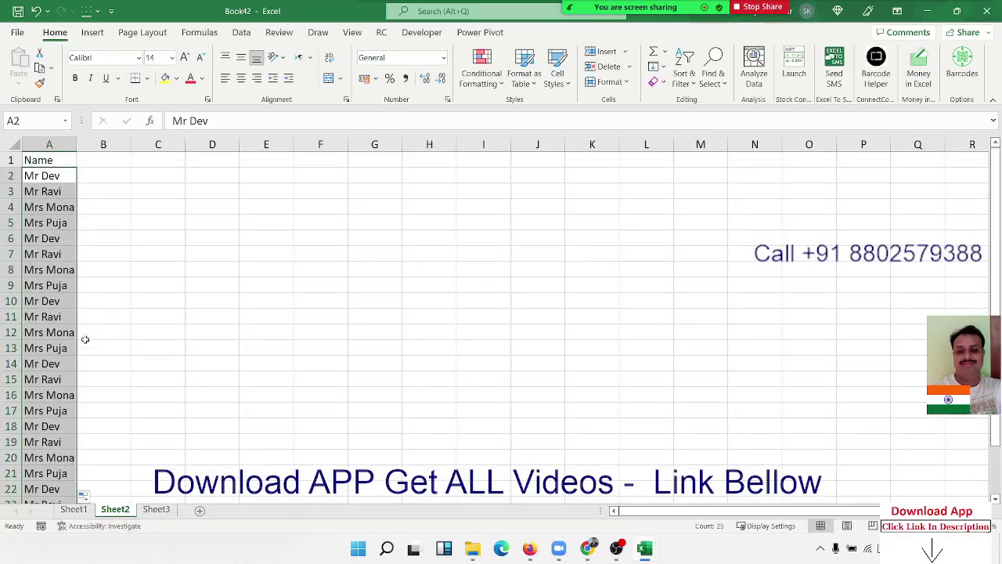
# Step: Define a Specific Text rule matching names beginning with 'Mr'
pyautogui.click(482, 66)
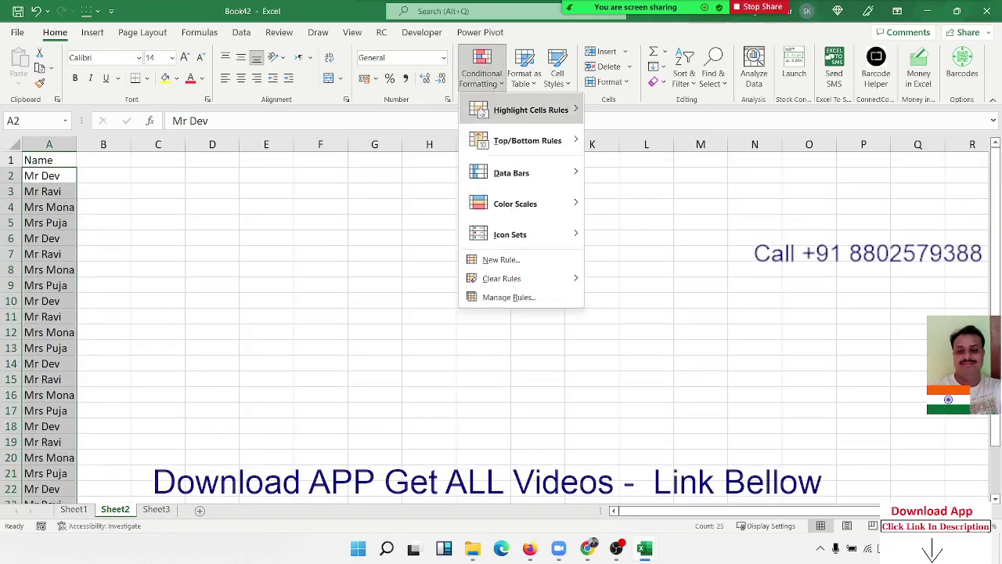
pyautogui.moveTo(481, 111)
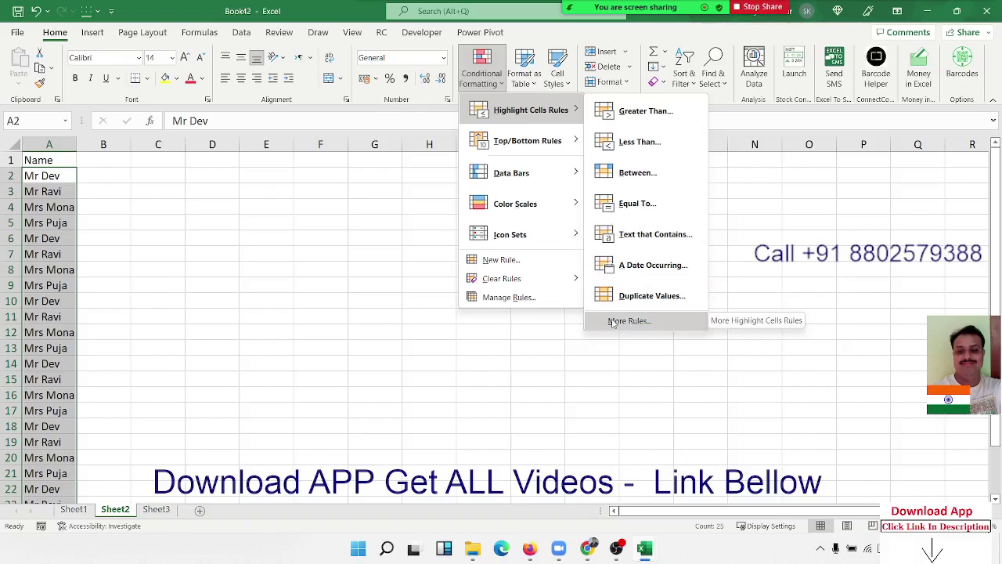
pyautogui.click(613, 321)
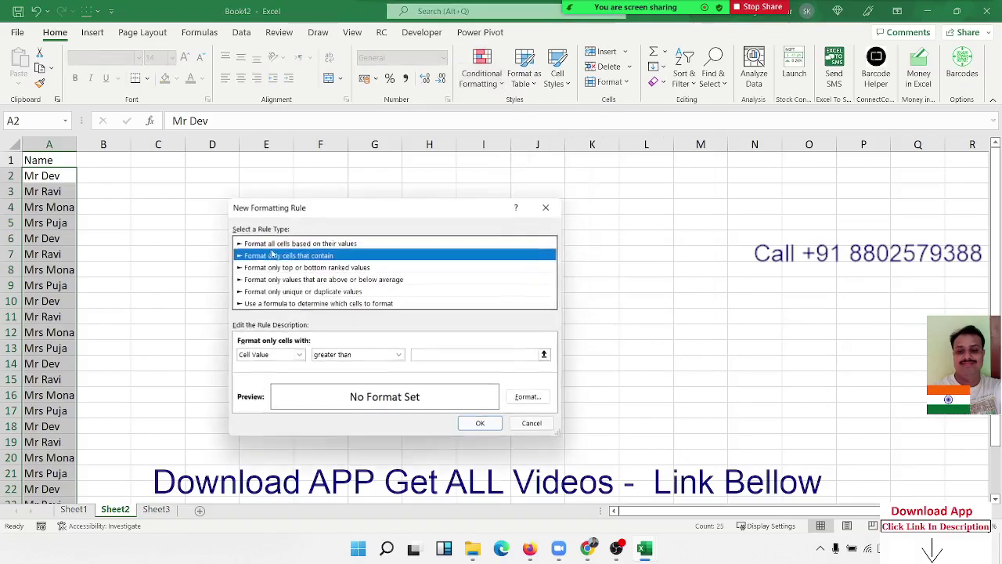
pyautogui.click(286, 356)
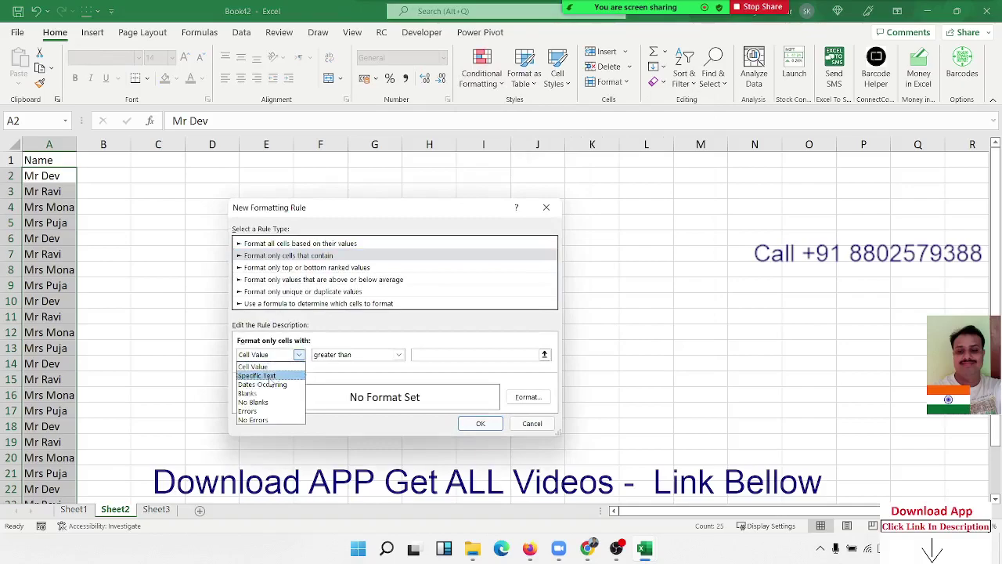
pyautogui.click(278, 376)
pyautogui.click(345, 356)
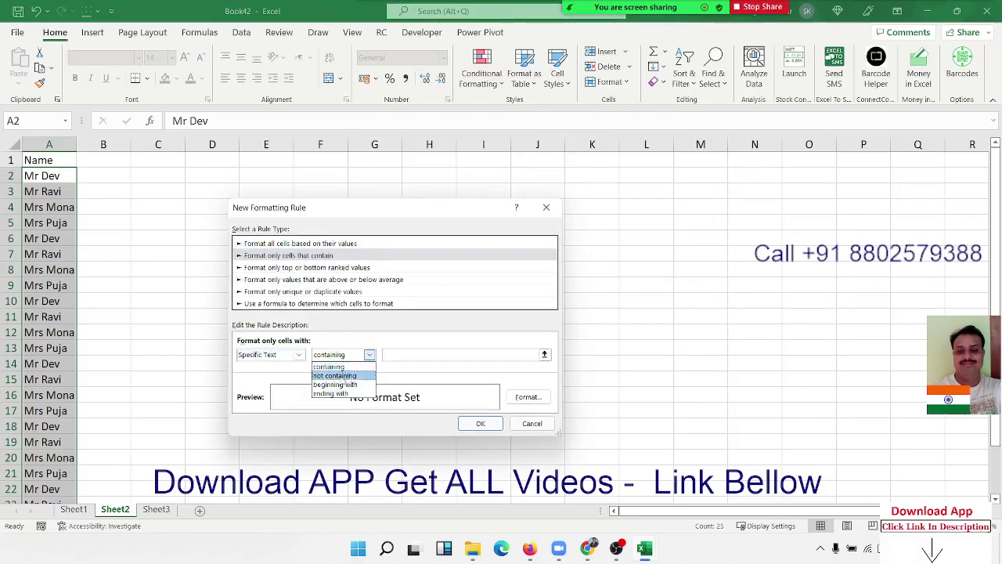
pyautogui.press('Escape')
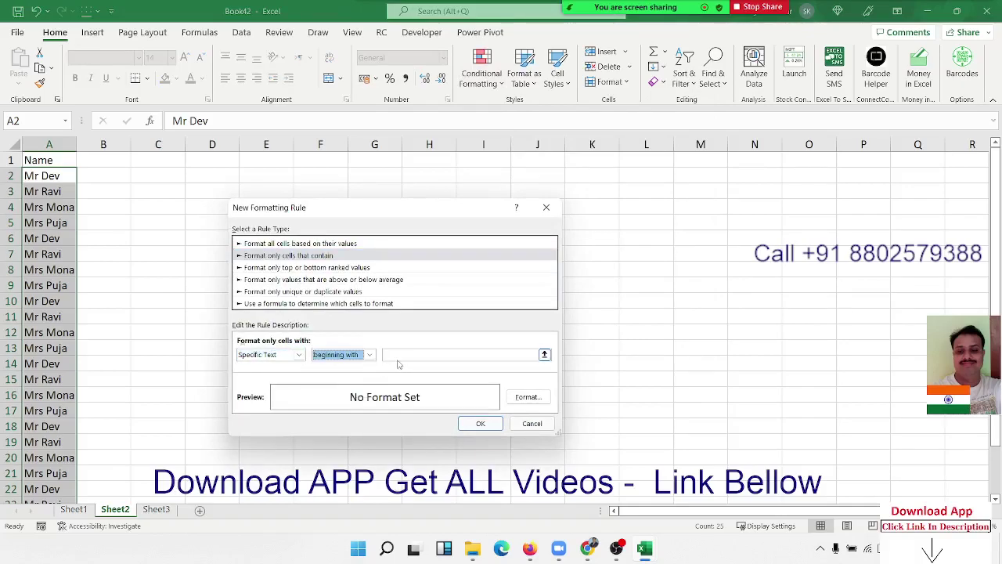
pyautogui.click(404, 355)
pyautogui.write('M')
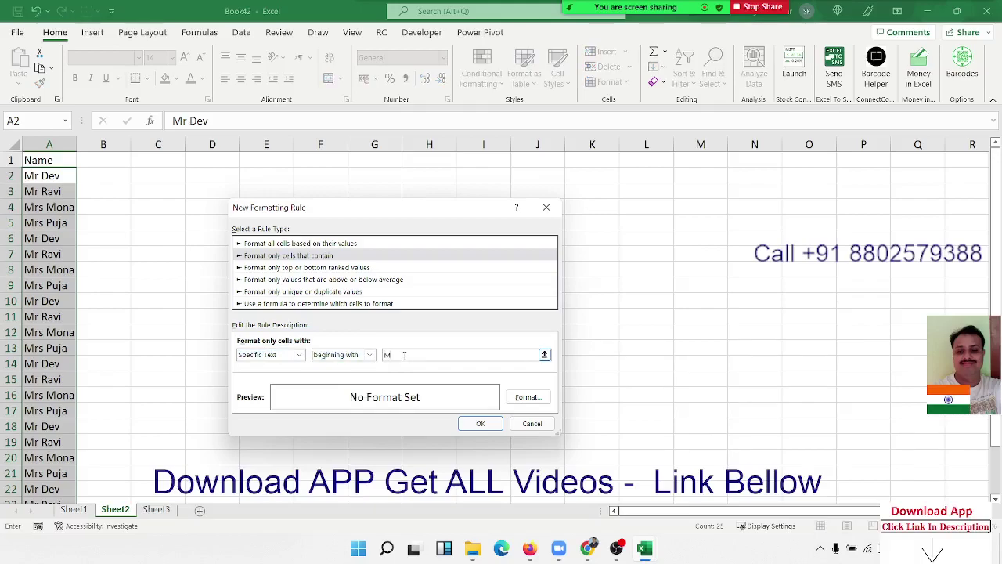
pyautogui.write('r')
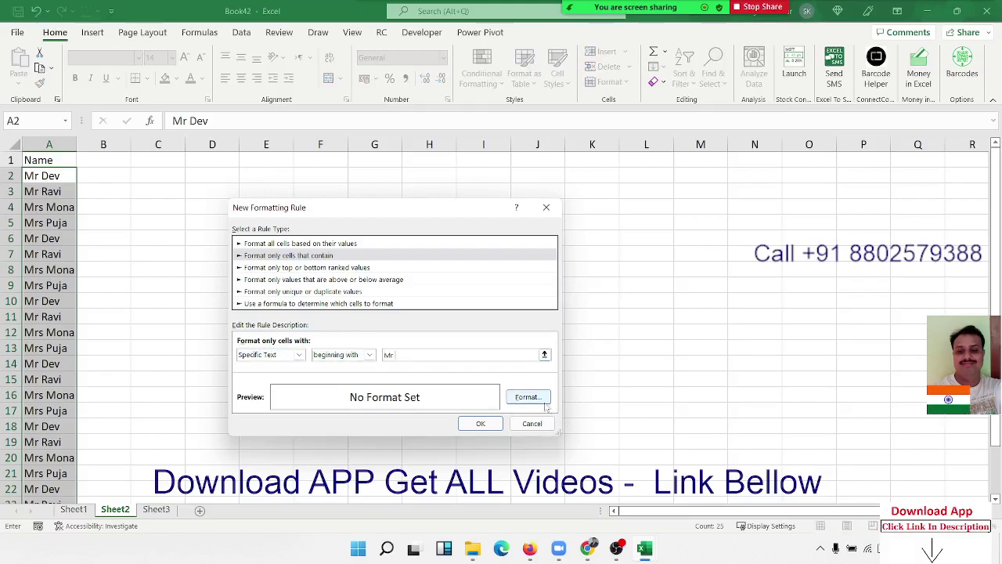
# Step: Give the 'Mr' rule a yellow fill and apply it to the names
pyautogui.click(538, 399)
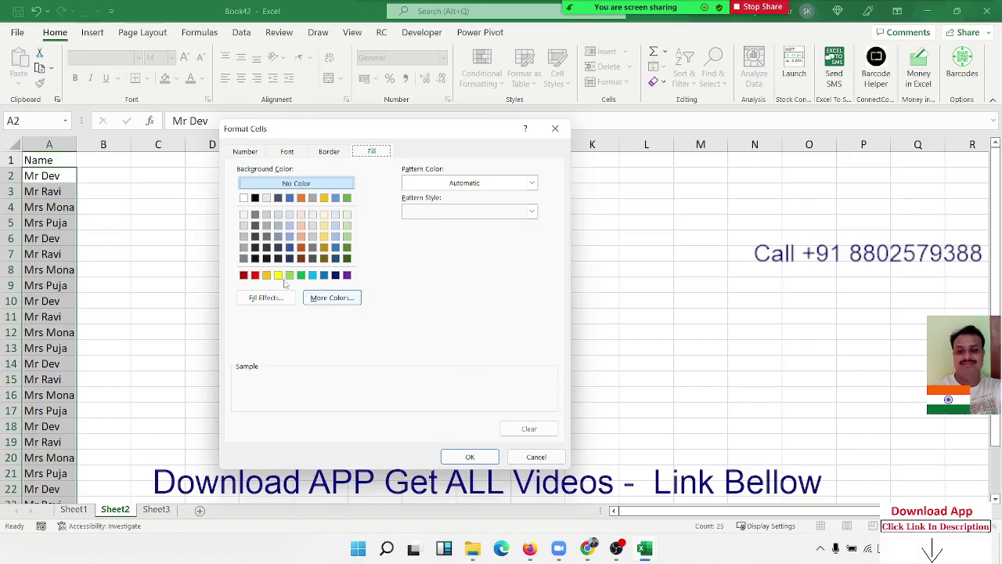
pyautogui.click(278, 275)
pyautogui.click(469, 458)
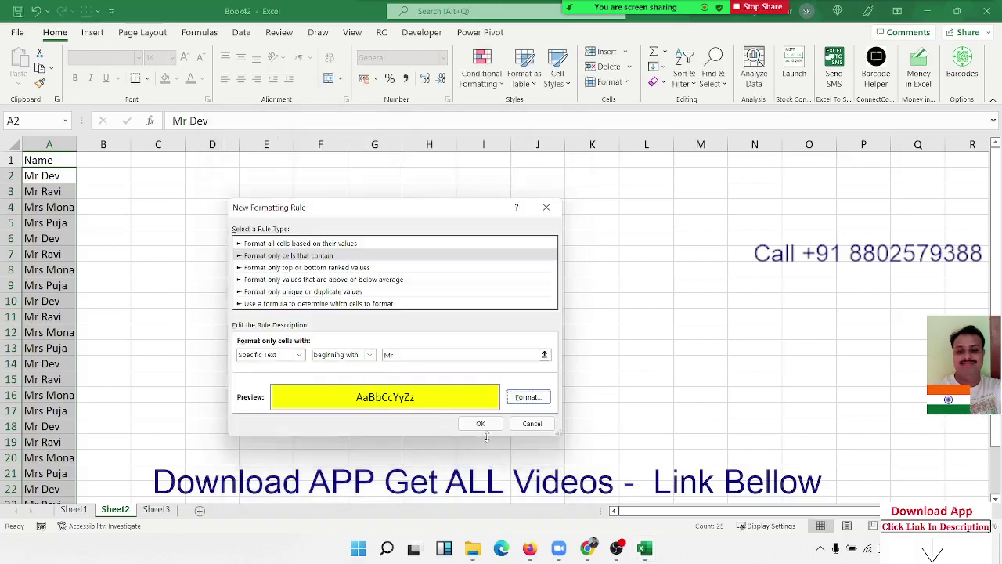
pyautogui.click(487, 421)
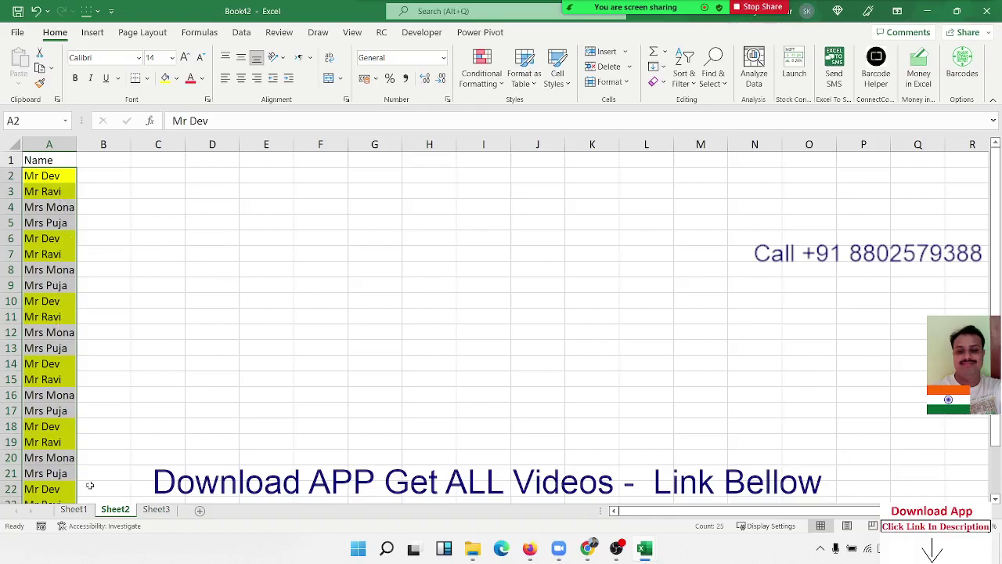
# Step: On Sheet1, start a new highlight rule, browse condition types, cancel it, and go to Sheet3
pyautogui.click(74, 509)
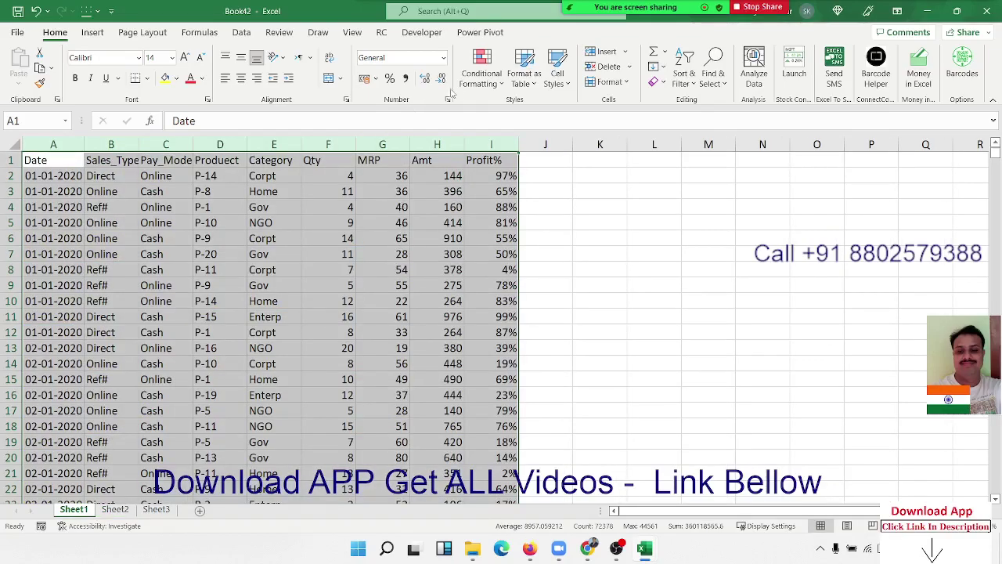
pyautogui.click(481, 73)
pyautogui.moveTo(532, 109)
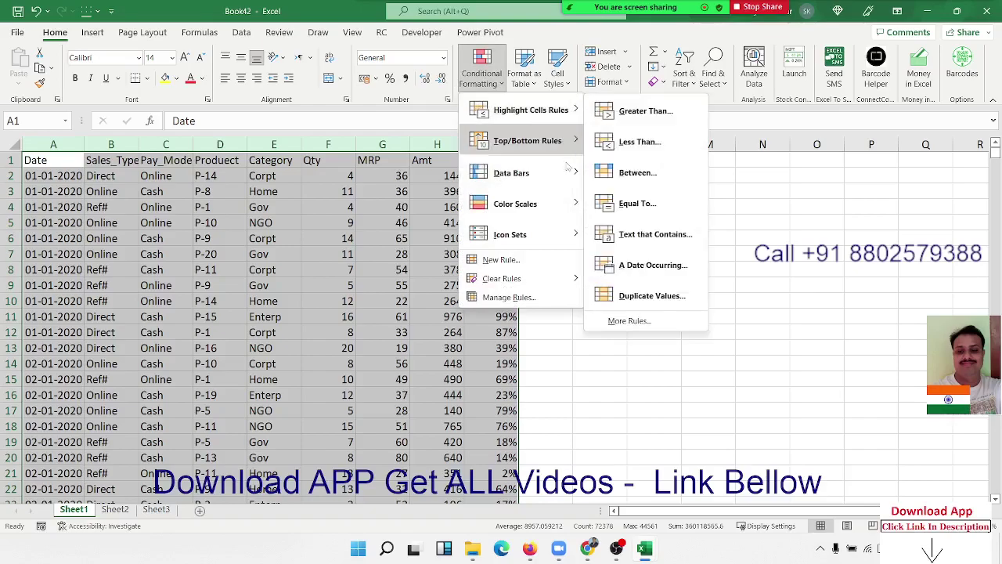
pyautogui.click(619, 320)
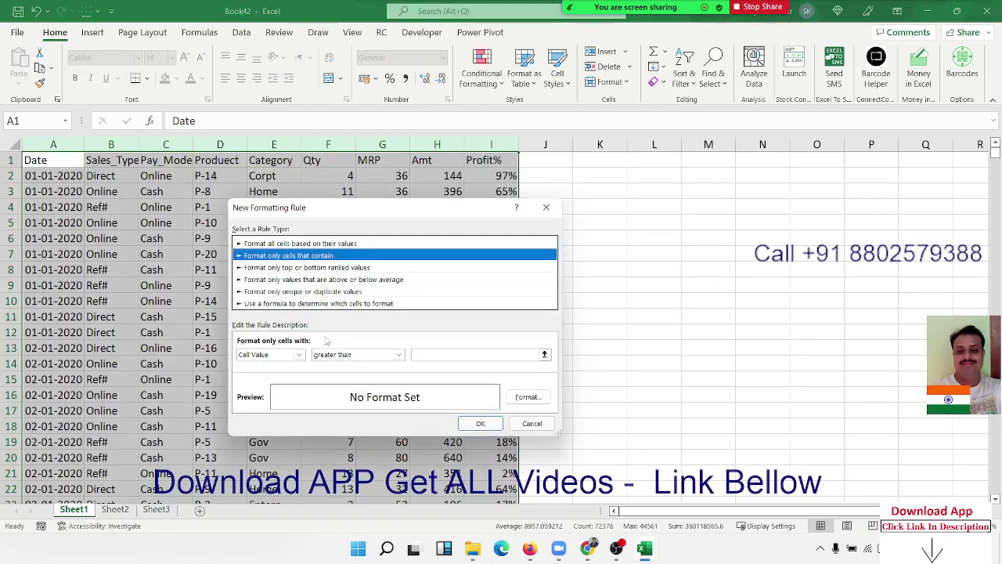
pyautogui.click(298, 355)
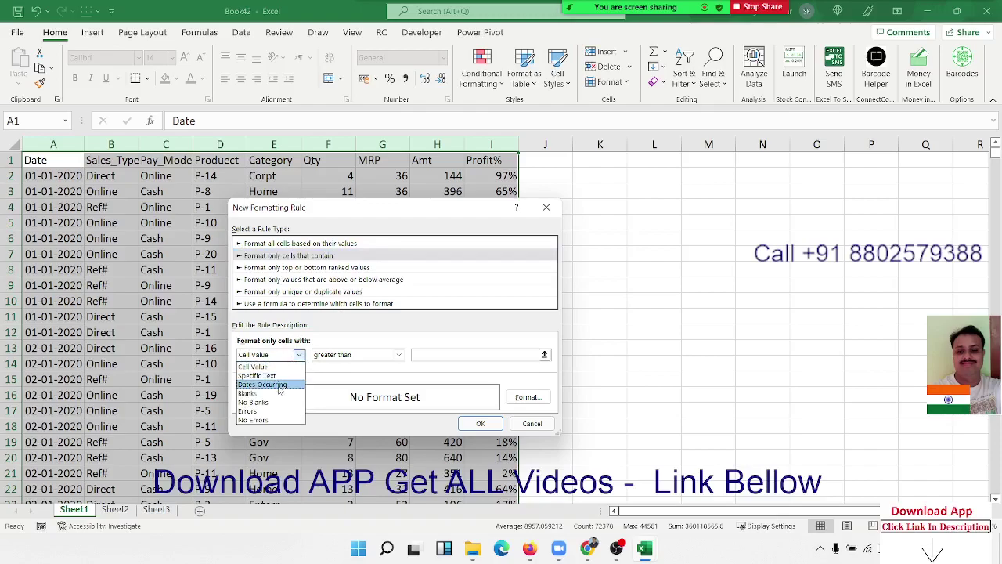
pyautogui.click(267, 384)
pyautogui.click(299, 355)
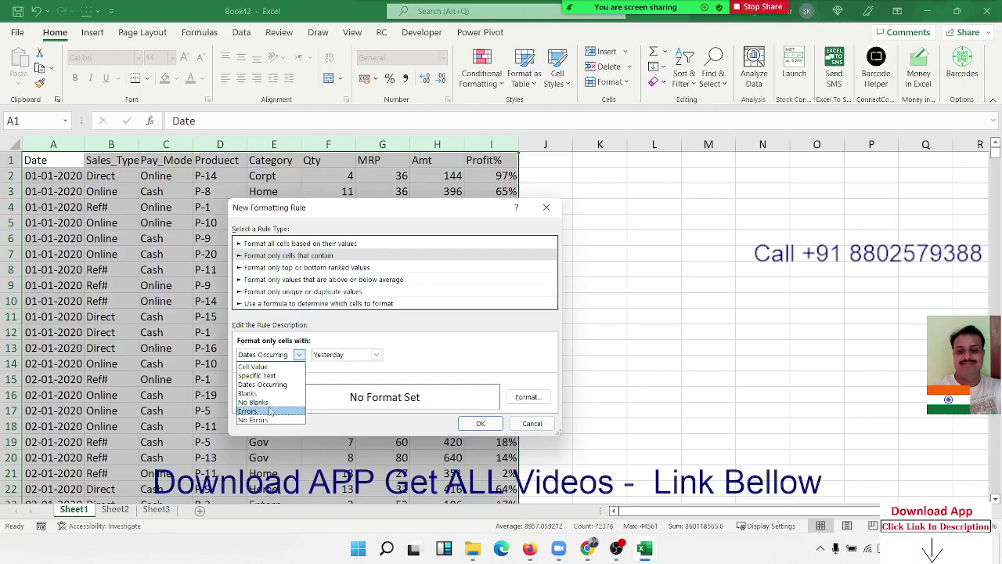
pyautogui.press('Escape')
pyautogui.press('Escape')
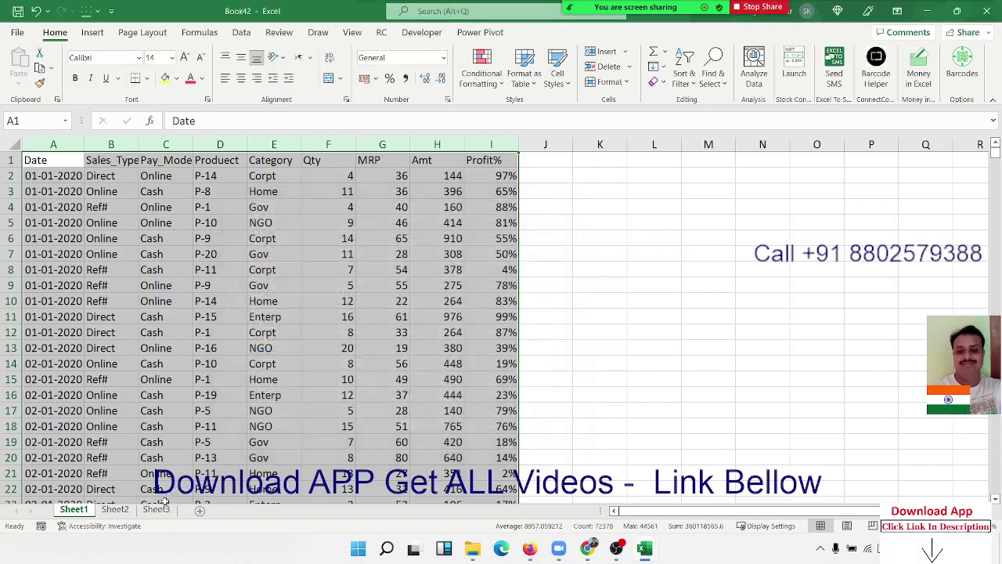
pyautogui.click(156, 509)
# Step: Fill A1:H19 with the =NA() formula using Ctrl+Enter
pyautogui.write('=')
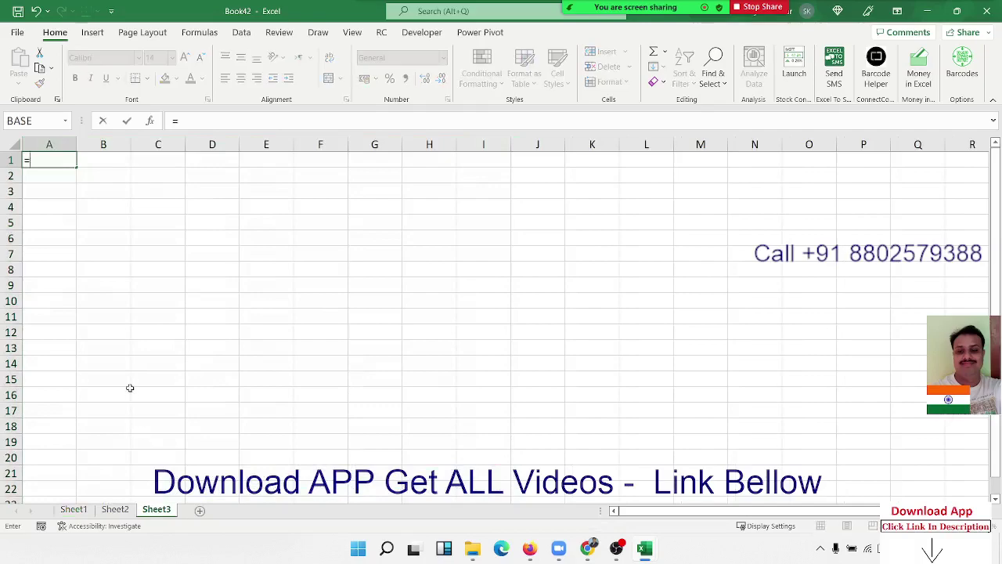
pyautogui.write('na()')
pyautogui.press('Return')
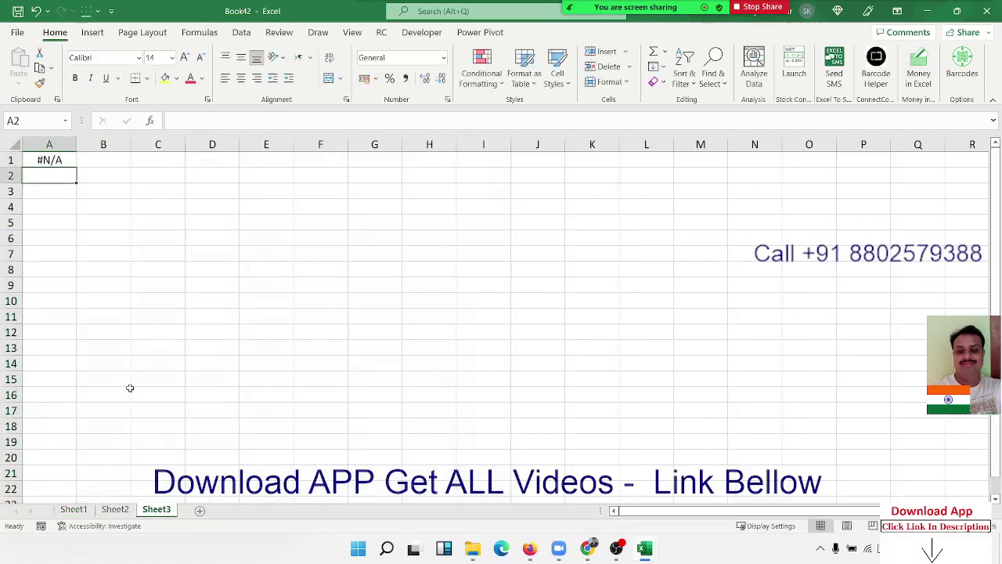
pyautogui.moveTo(69, 163)
pyautogui.mouseDown()
pyautogui.moveTo(262, 356)
pyautogui.moveTo(423, 435)
pyautogui.mouseUp()
pyautogui.hotkey('ctrl', 'Return')
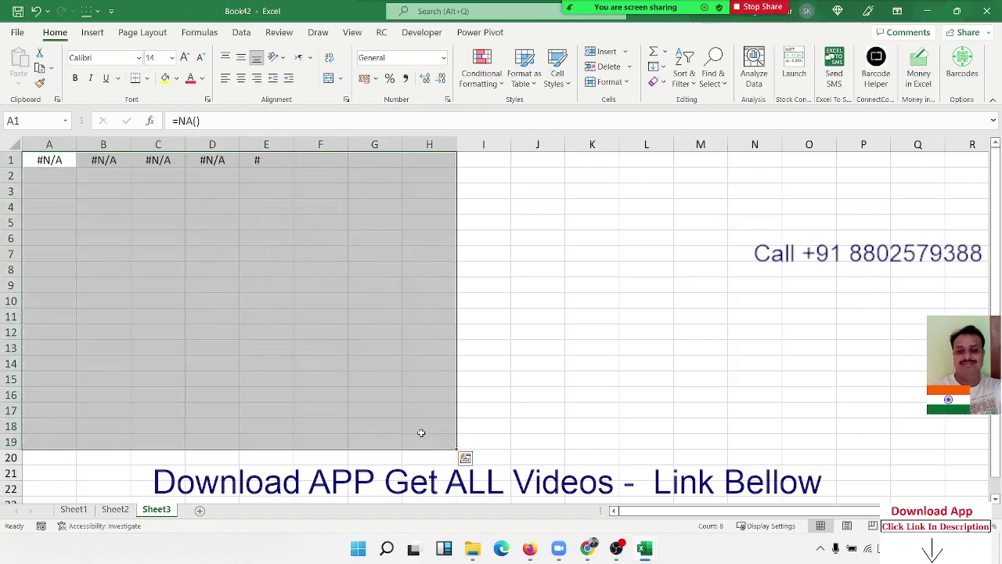
# Step: Replace D9, D6 and H6 with the numbers 65, 20 and 74
pyautogui.click(216, 286)
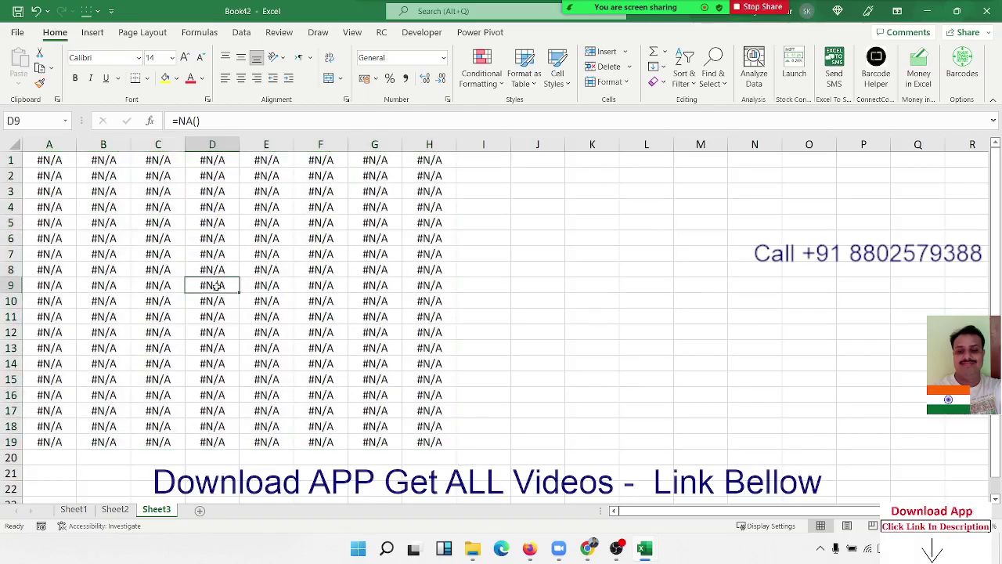
pyautogui.write('65')
pyautogui.press('Return')
pyautogui.click(205, 239)
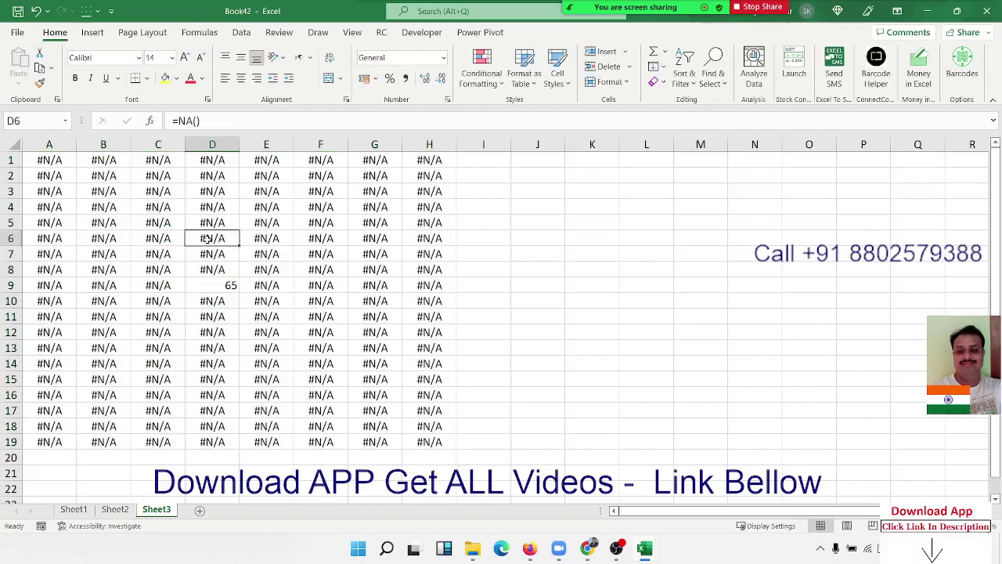
pyautogui.write('20')
pyautogui.click(411, 235)
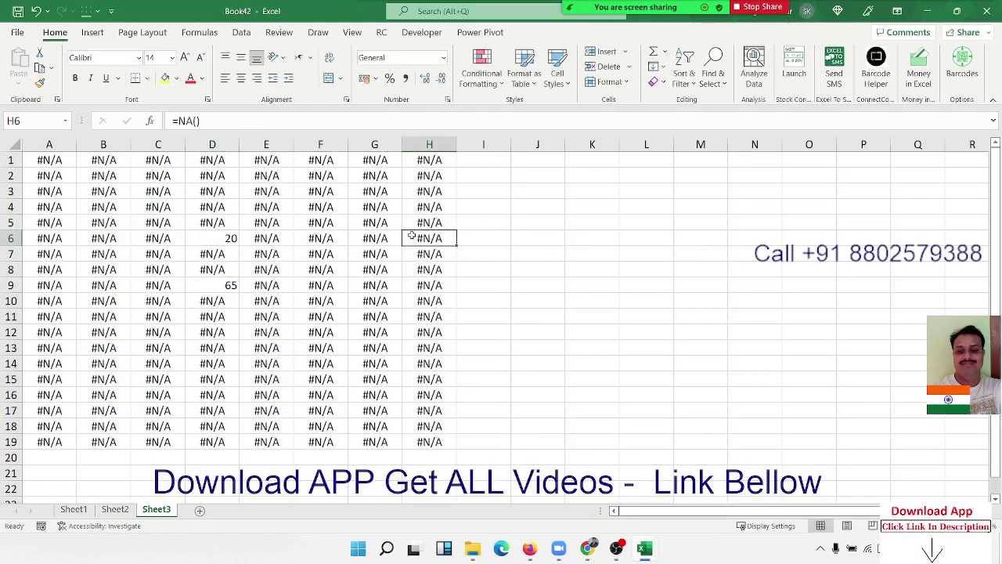
pyautogui.write('74')
pyautogui.click(386, 288)
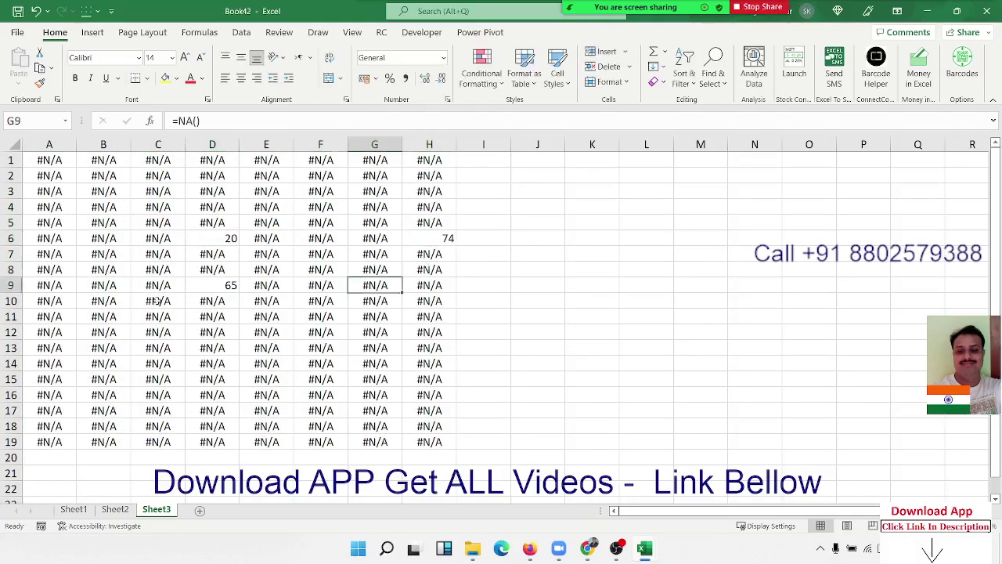
# Step: Enter 14 in A12, 45 in A3, 56 in G3 and 45 in G15, then select A1:H19
pyautogui.click(65, 333)
pyautogui.write('14')
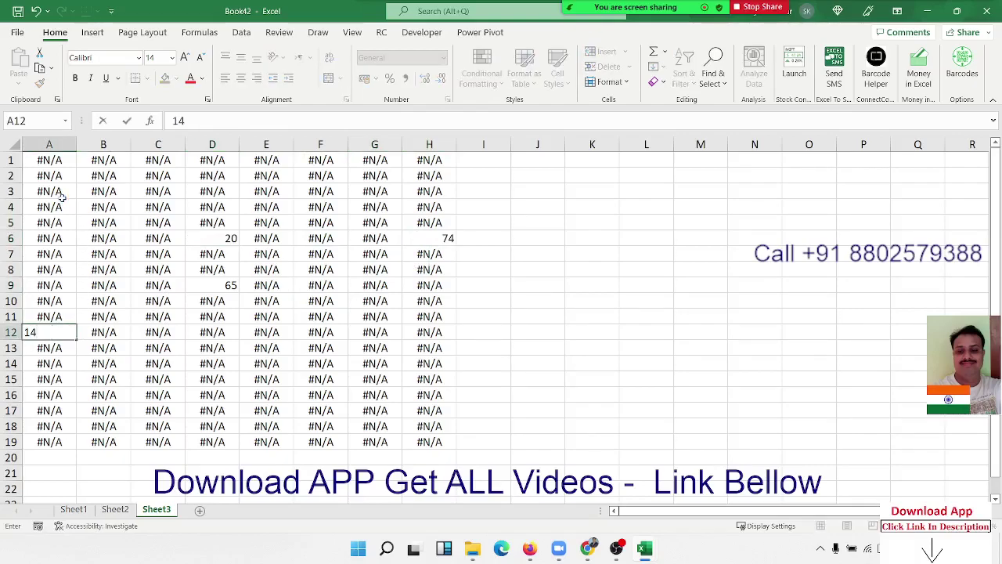
pyautogui.click(64, 197)
pyautogui.write('45')
pyautogui.click(388, 190)
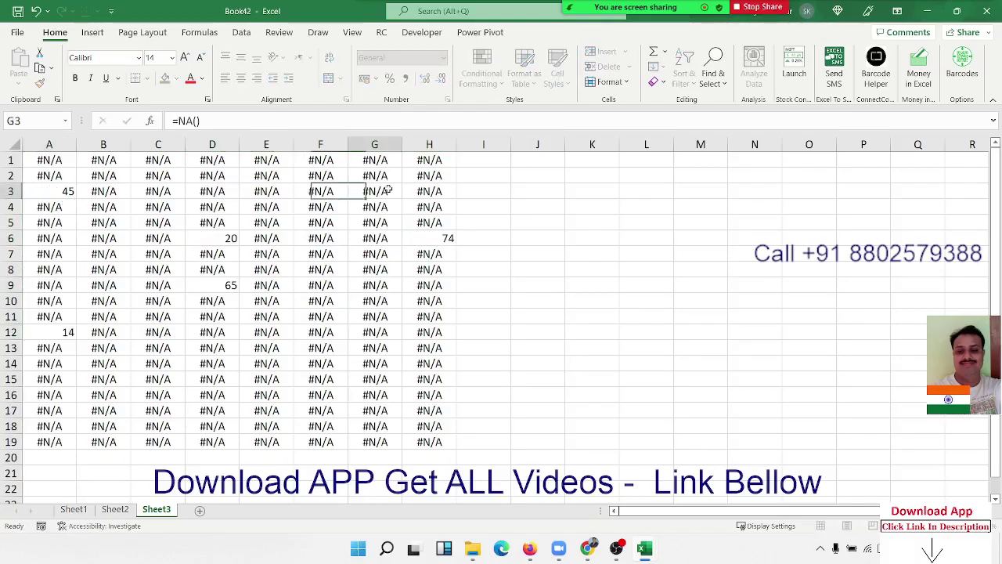
pyautogui.write('56')
pyautogui.moveTo(398, 314); pyautogui.dragTo(400, 345)
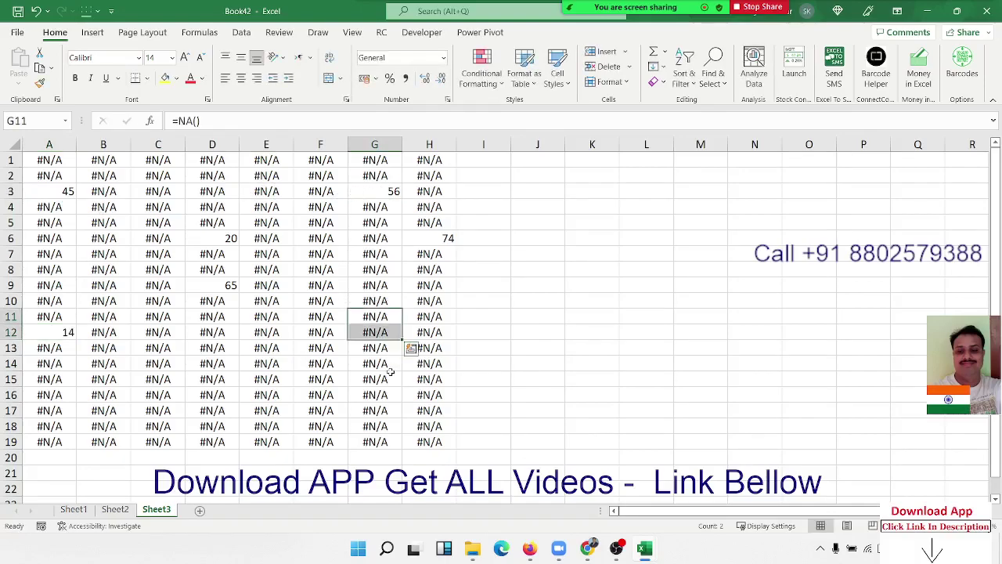
pyautogui.click(391, 376)
pyautogui.write('45')
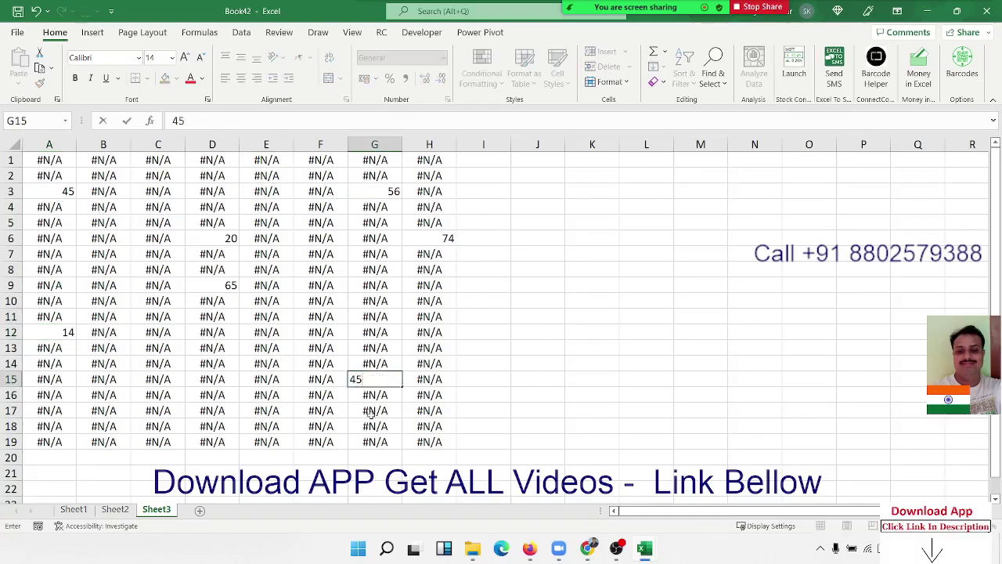
pyautogui.click(374, 424)
pyautogui.moveTo(442, 443); pyautogui.dragTo(36, 157)
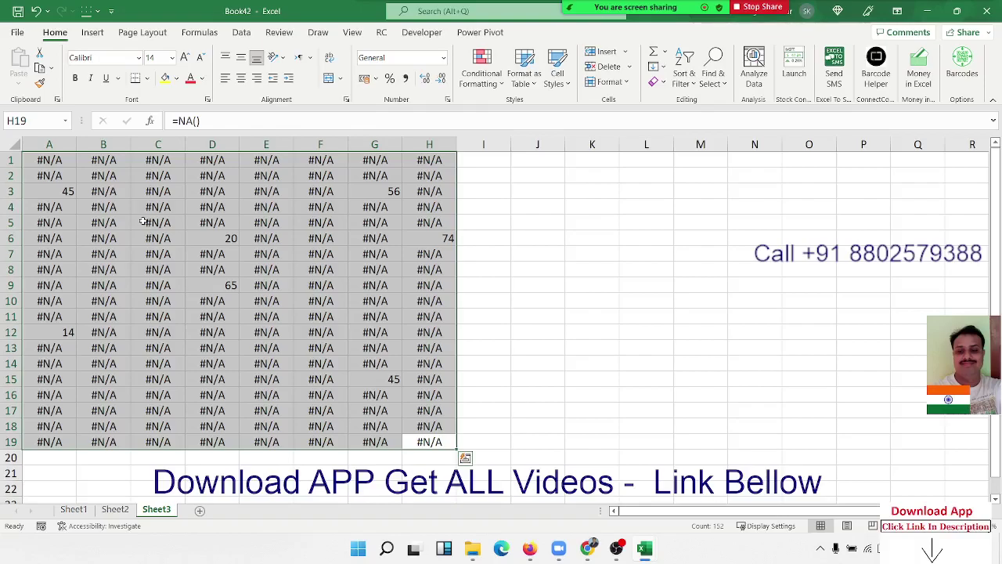
# Step: Start a new rule that formats only cells containing errors
pyautogui.click(463, 82)
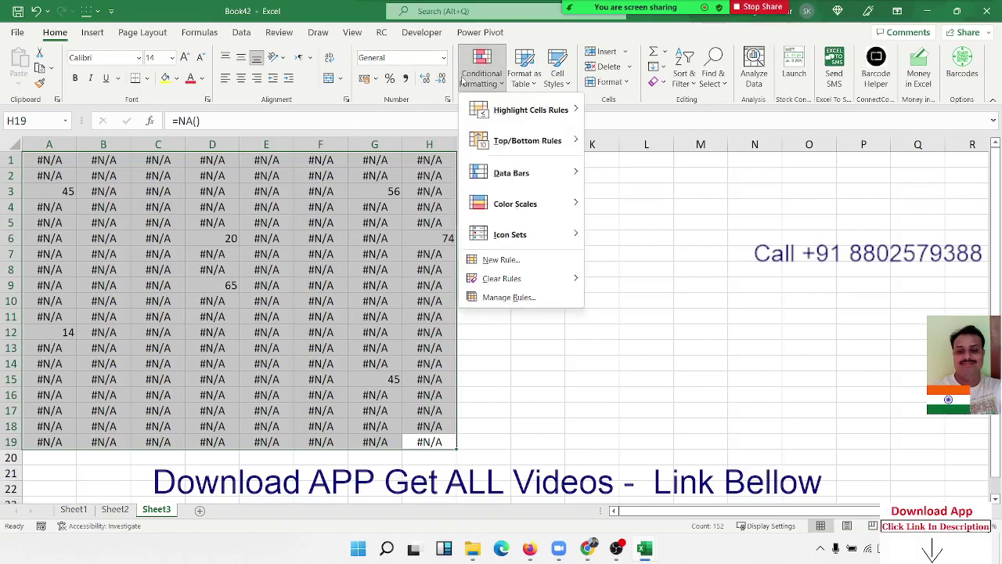
pyautogui.click(525, 261)
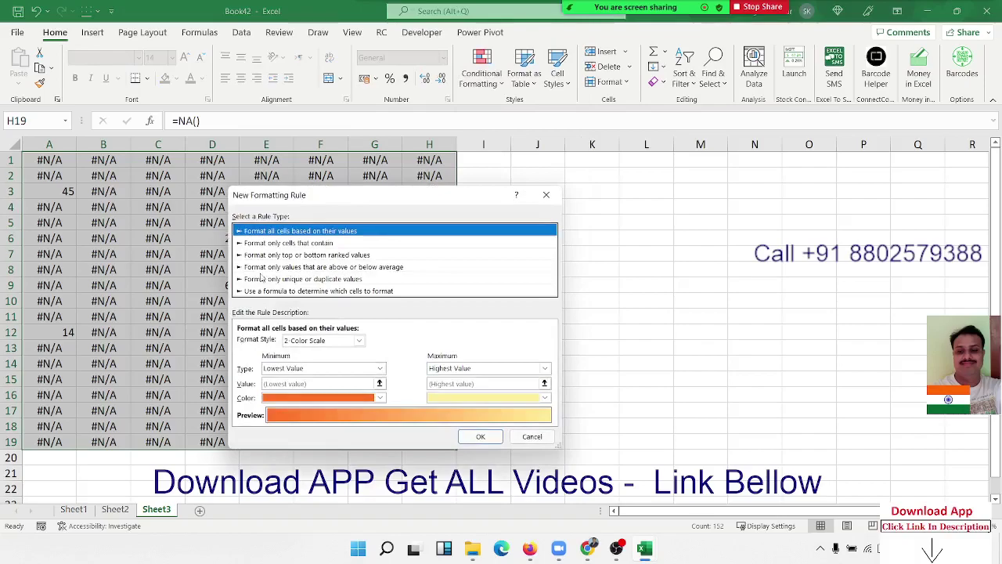
pyautogui.click(260, 243)
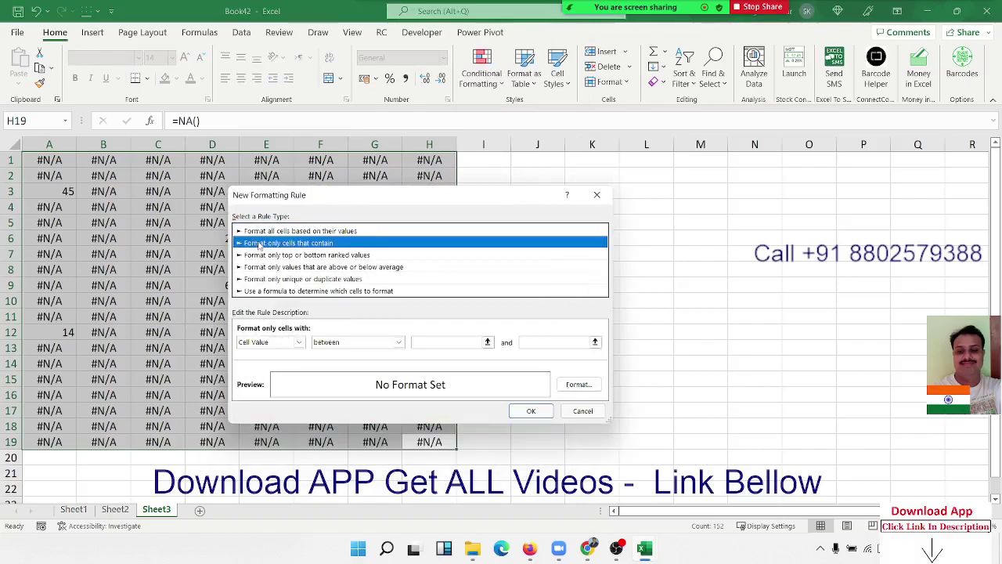
pyautogui.click(298, 342)
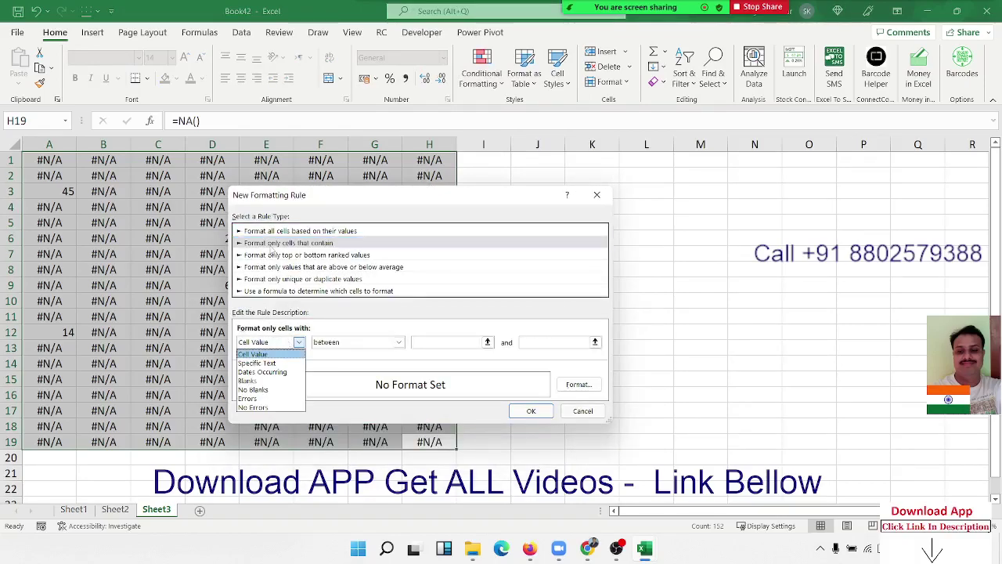
pyautogui.click(287, 406)
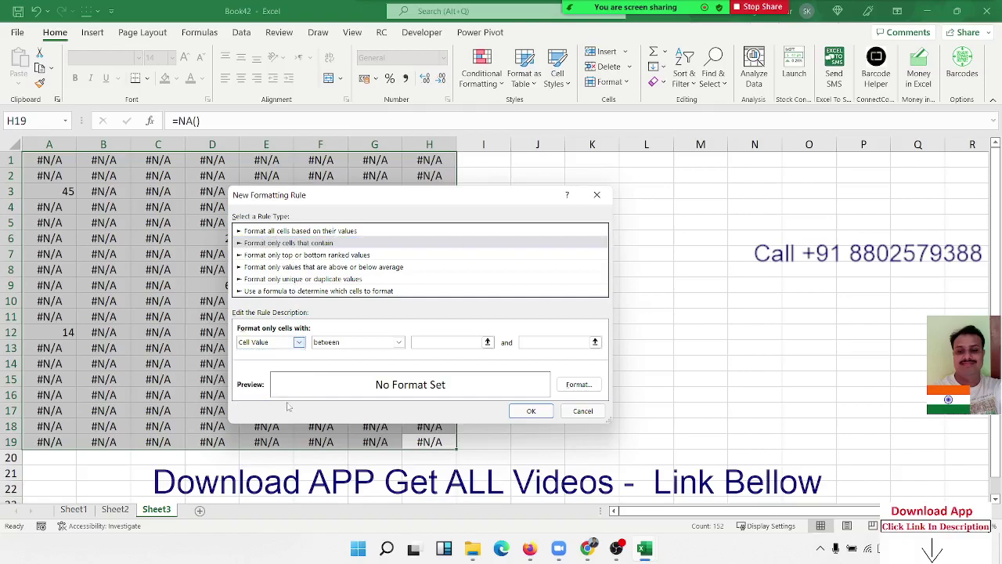
# Step: Give the error rule a white font colour, apply it, and deselect the range
pyautogui.click(597, 389)
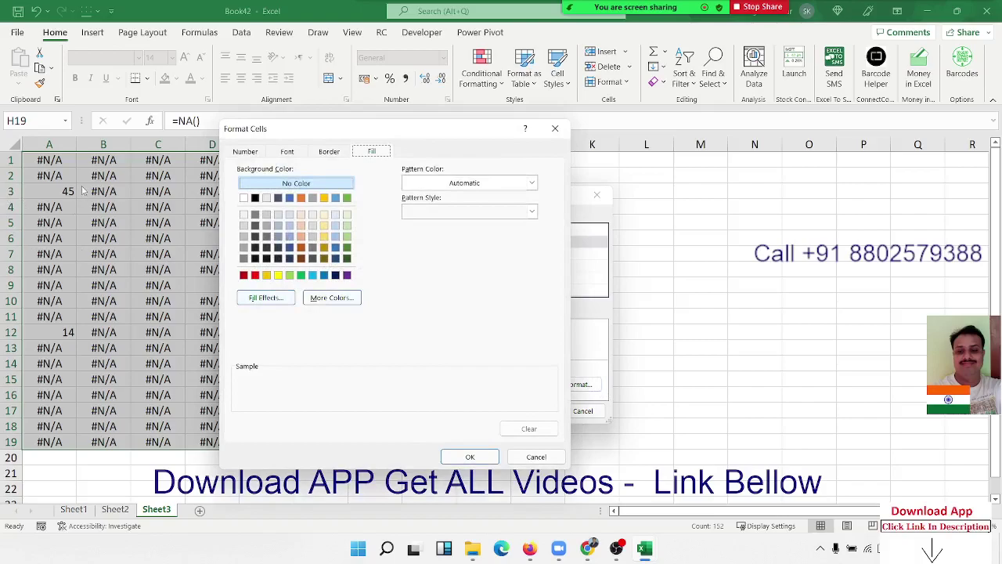
pyautogui.click(298, 151)
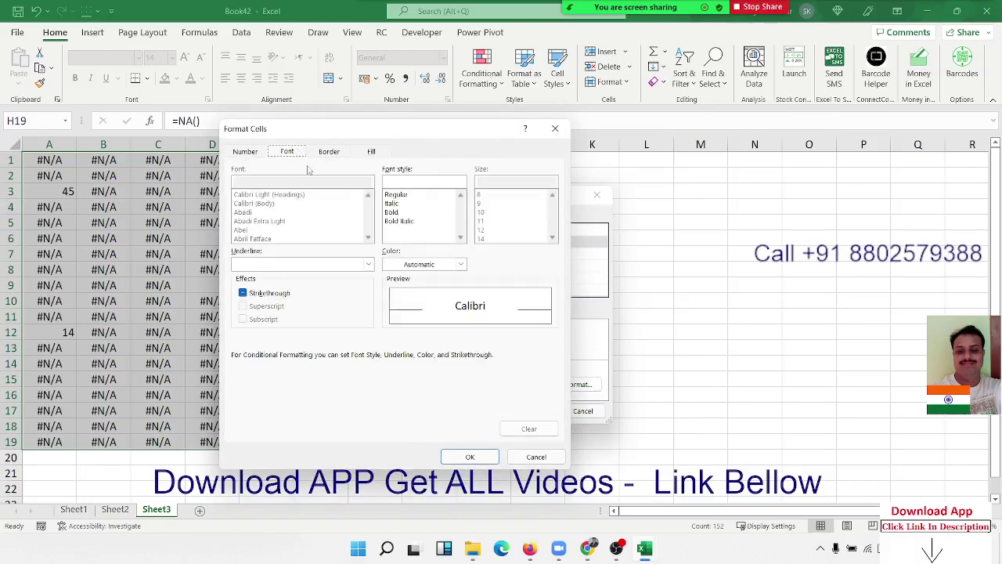
pyautogui.click(462, 264)
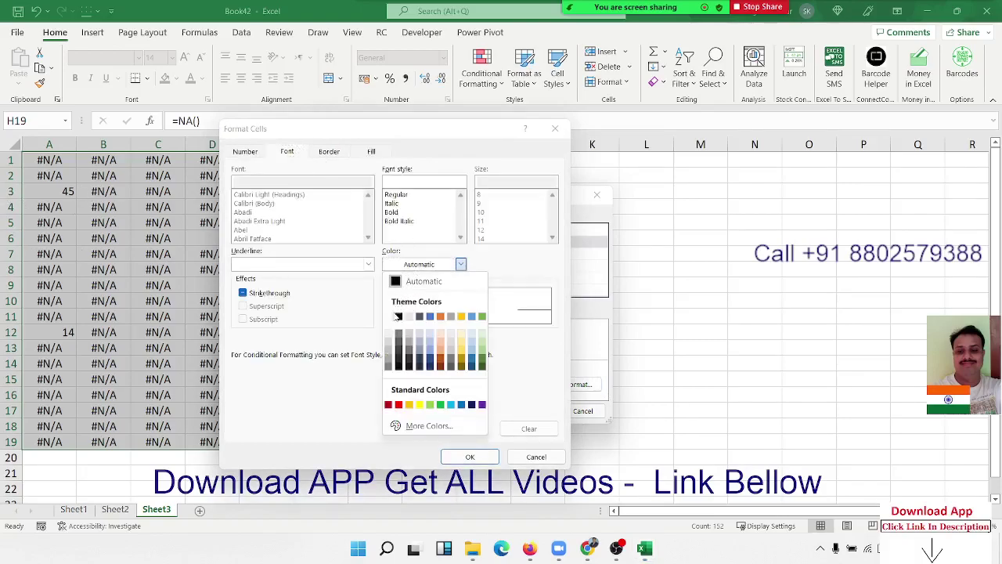
pyautogui.click(395, 315)
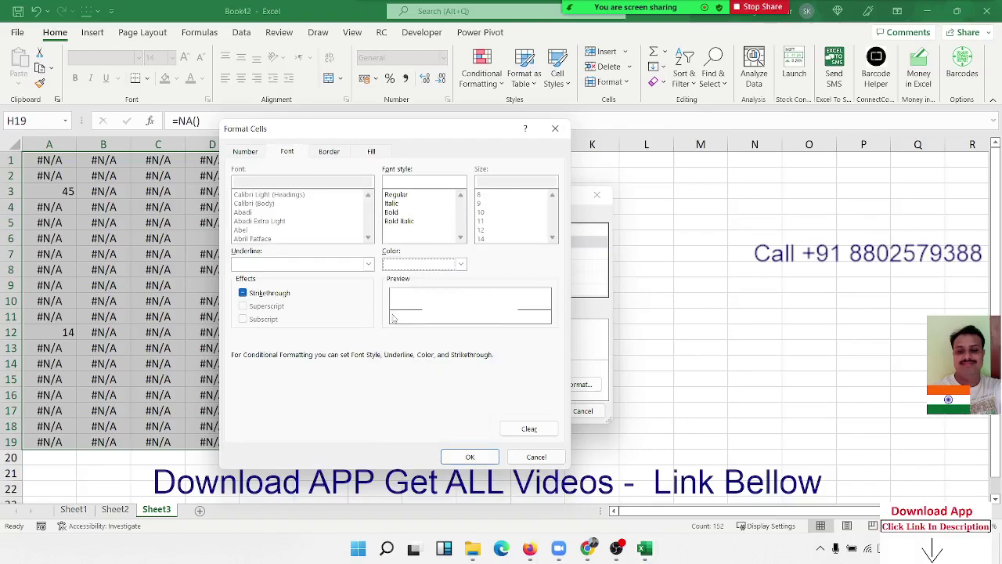
pyautogui.click(471, 458)
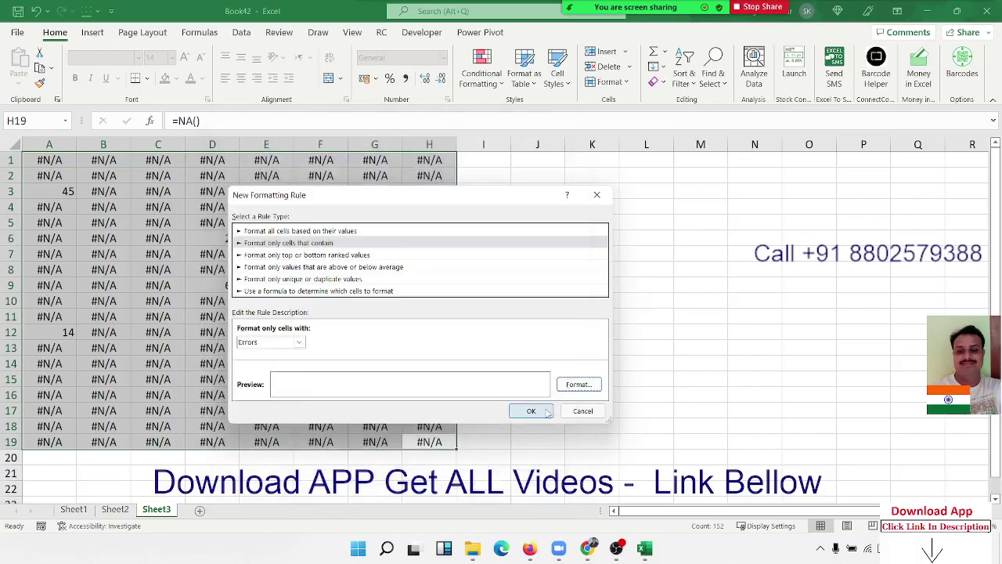
pyautogui.click(529, 410)
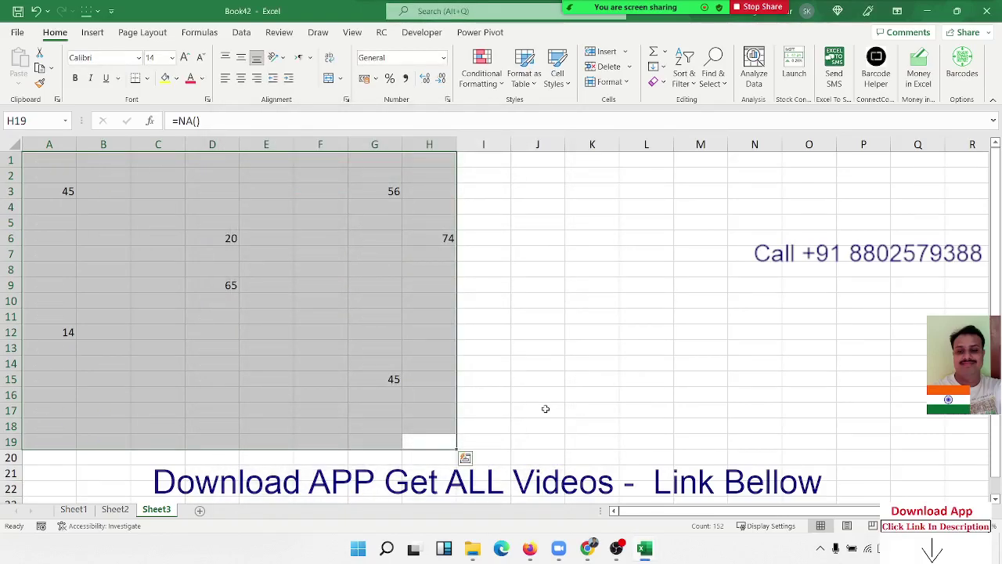
pyautogui.click(167, 235)
pyautogui.click(191, 365)
pyautogui.click(199, 396)
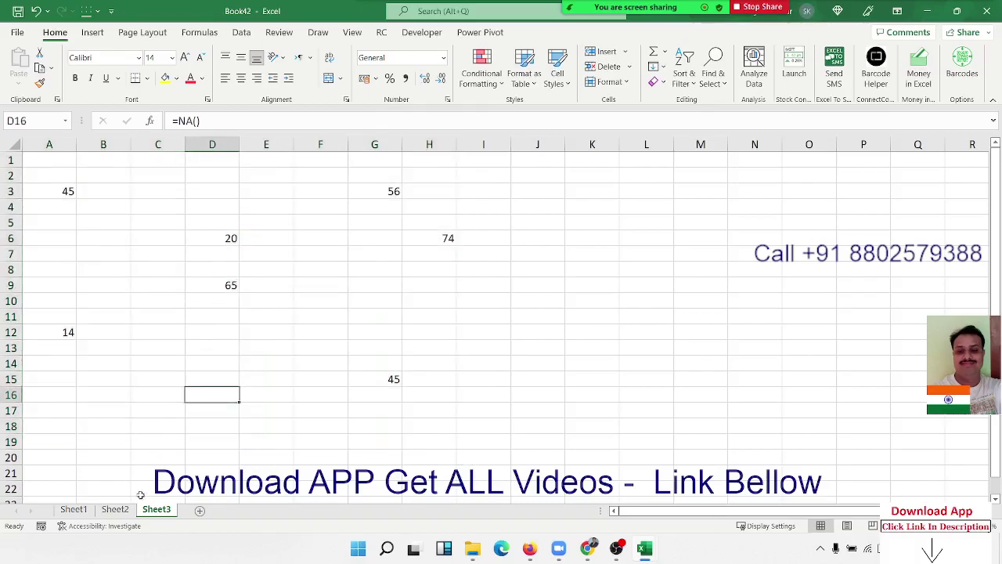
pyautogui.click(115, 509)
pyautogui.click(73, 509)
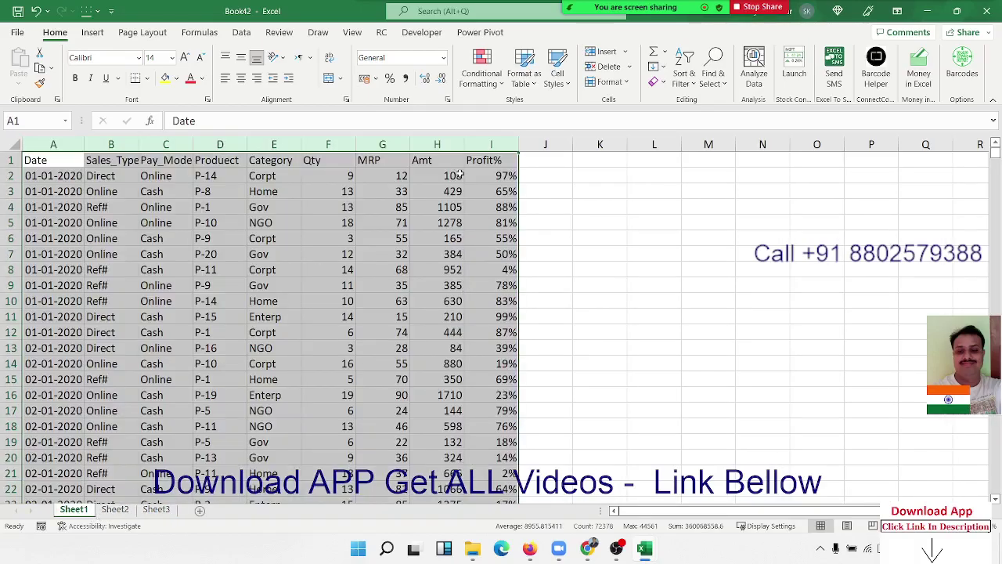
pyautogui.click(482, 69)
pyautogui.moveTo(495, 143)
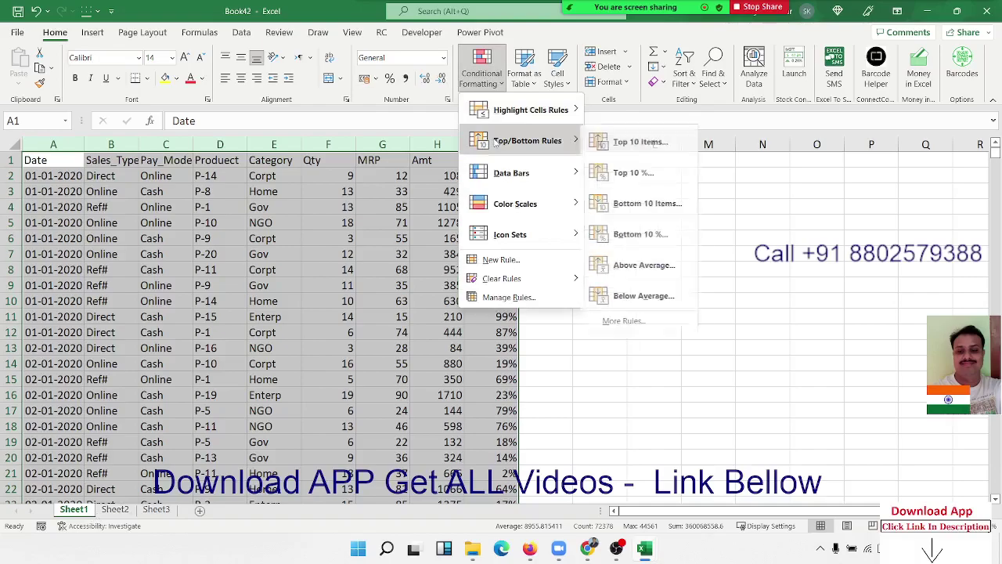
pyautogui.moveTo(508, 115)
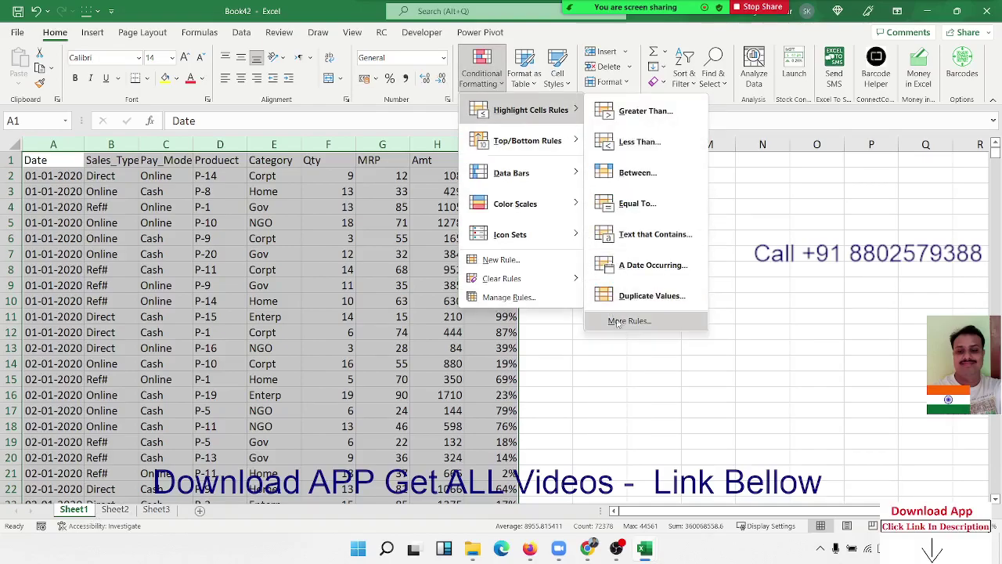
pyautogui.moveTo(540, 174)
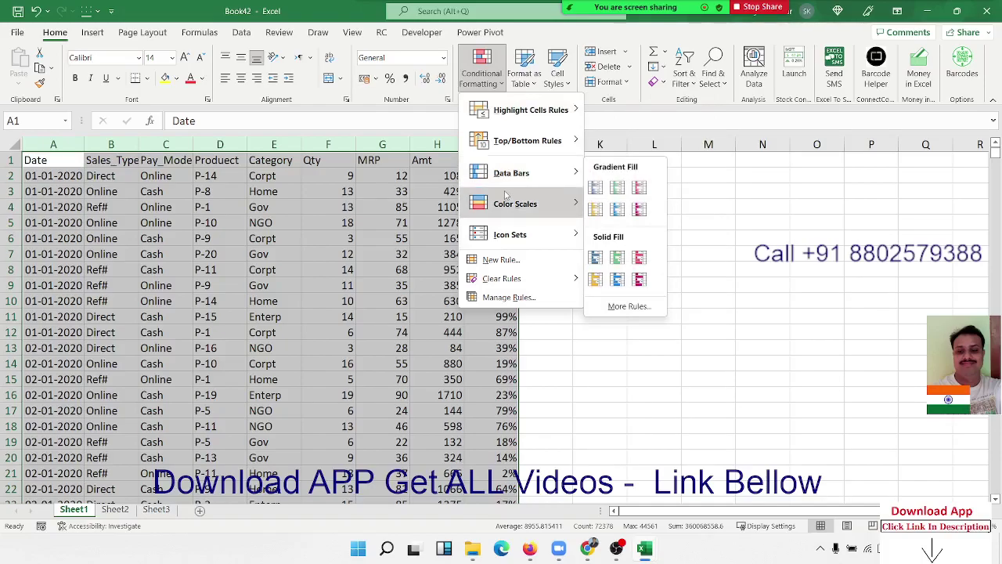
pyautogui.click(155, 288)
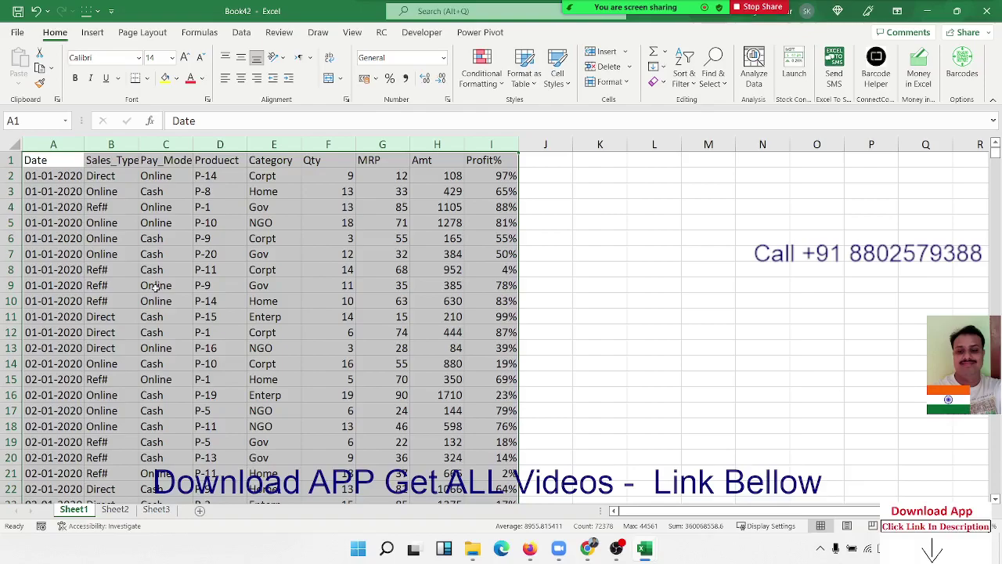
pyautogui.click(328, 172)
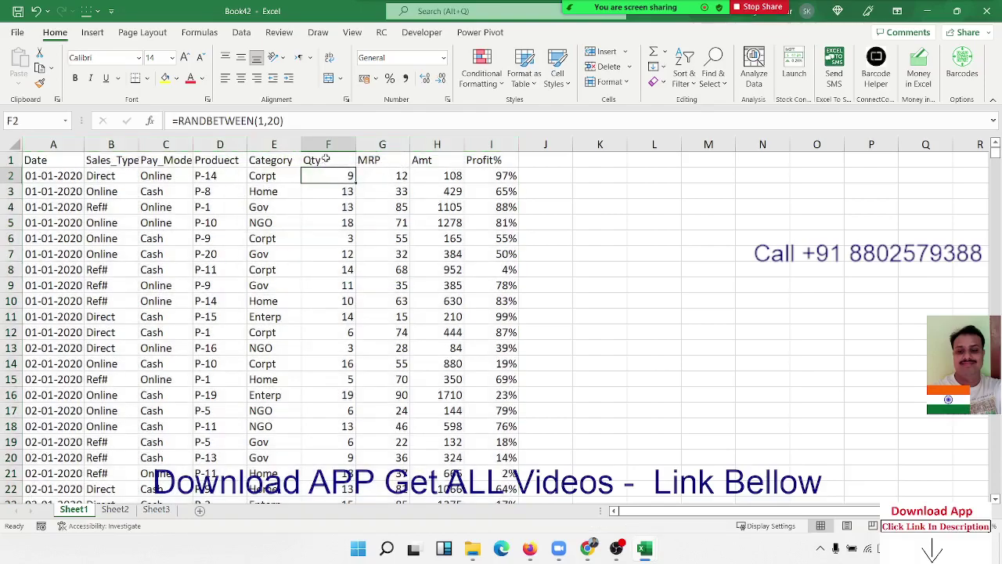
pyautogui.click(326, 159)
pyautogui.hotkey('ctrl', 'shift', 'Down')
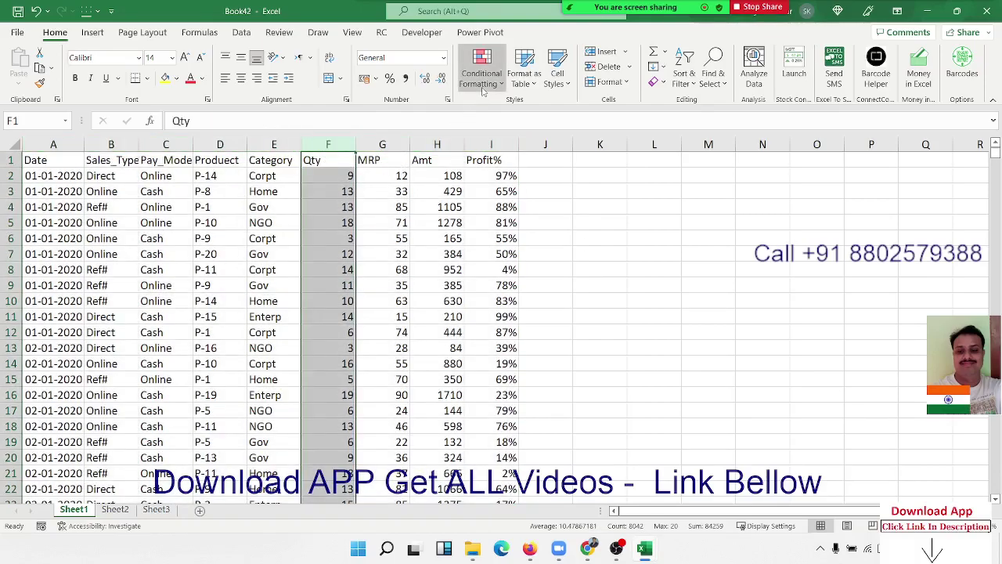
pyautogui.click(483, 91)
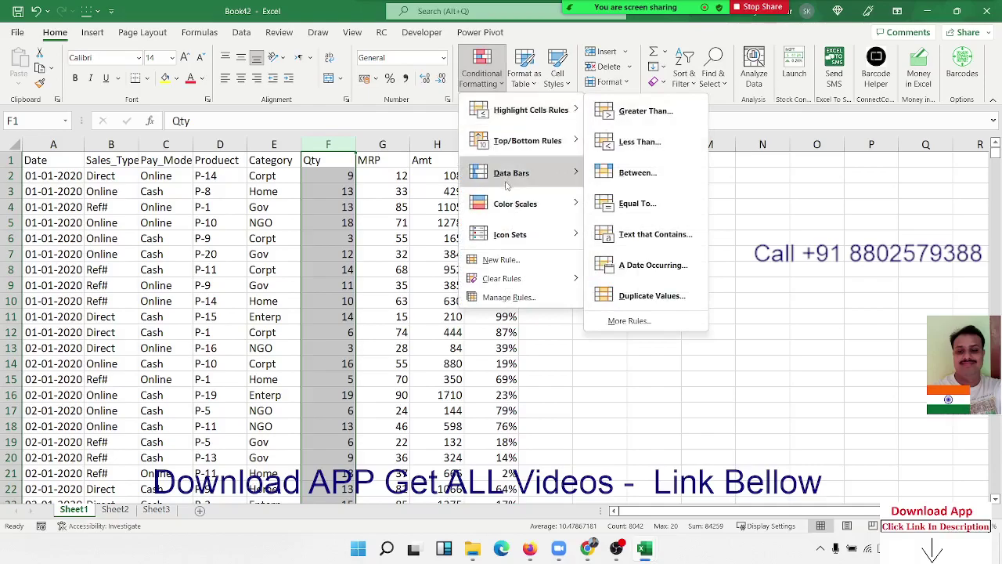
pyautogui.moveTo(507, 185)
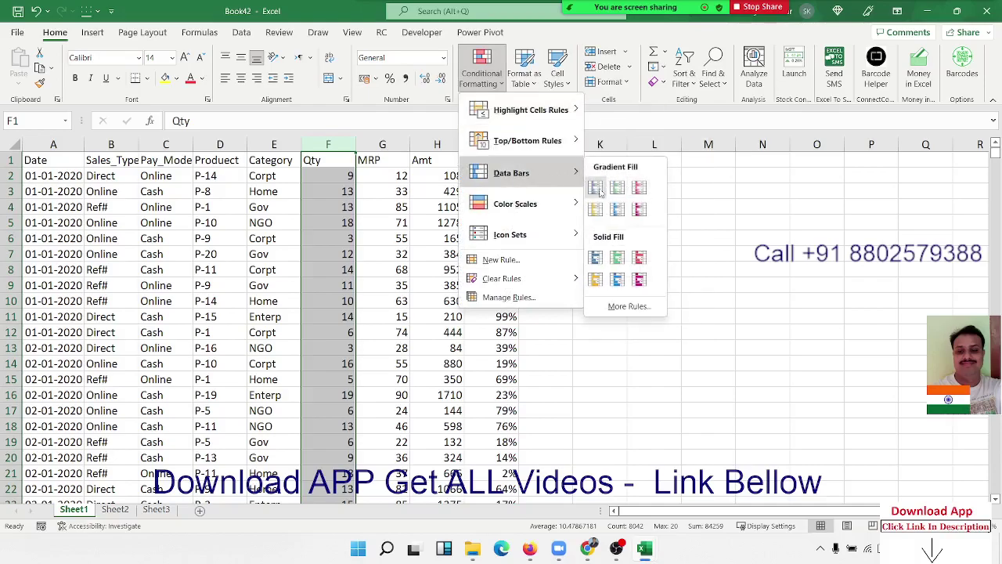
pyautogui.moveTo(540, 234)
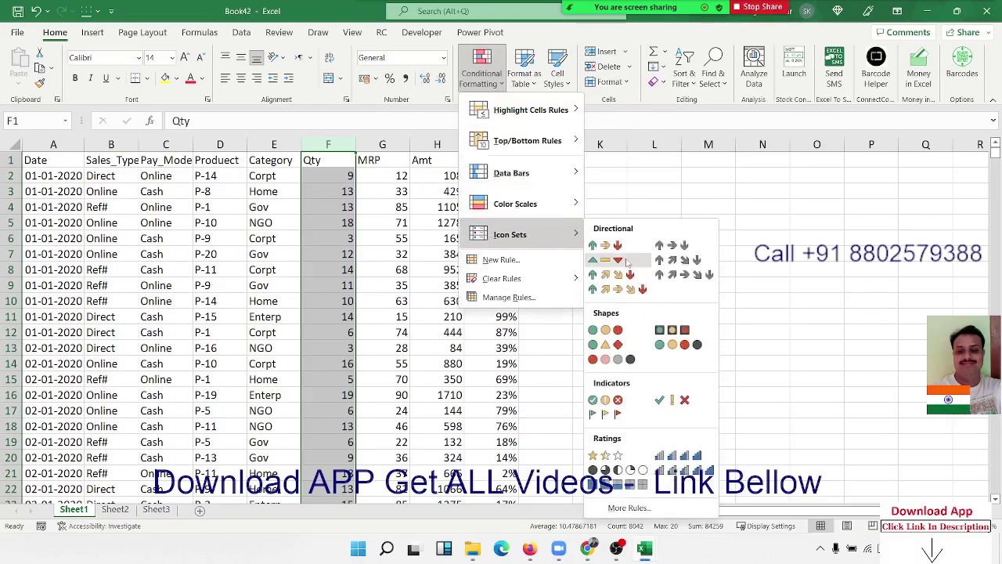
pyautogui.press('Escape')
pyautogui.press('Escape')
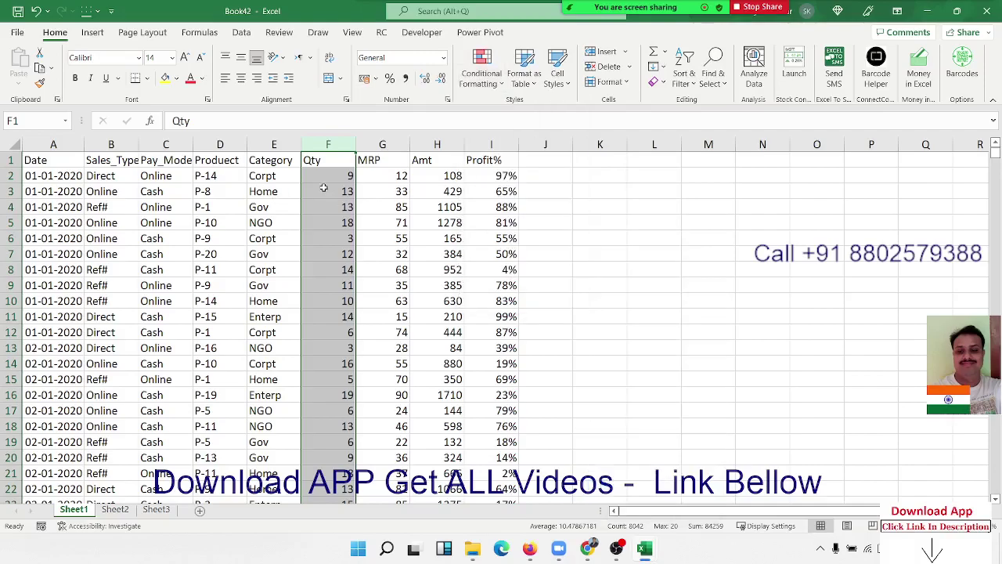
pyautogui.click(192, 511)
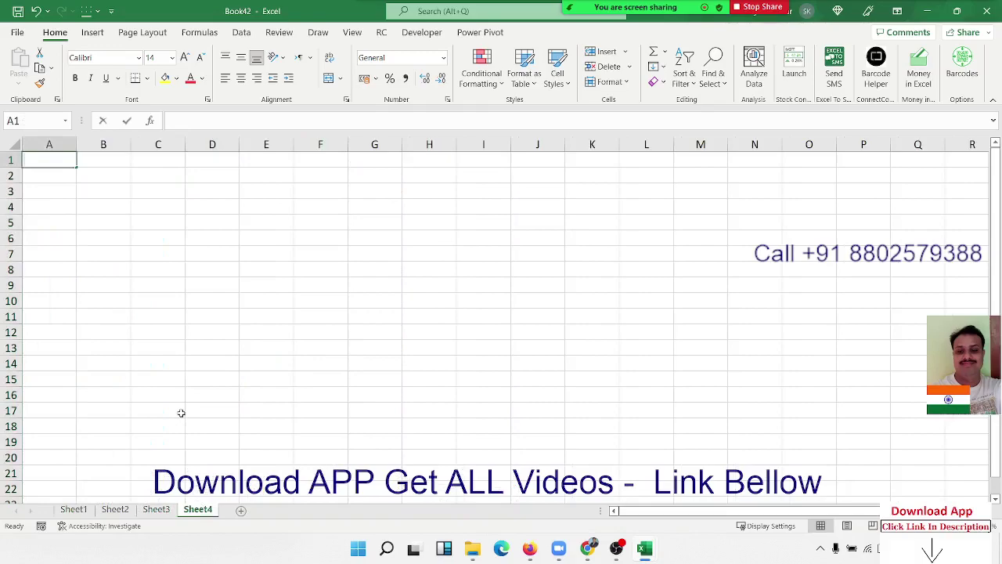
# Step: Enter a 'Sales' heading in A1 with values such as 85, 36, 65, 25 and 63 in A2:A9
pyautogui.write('Sals')
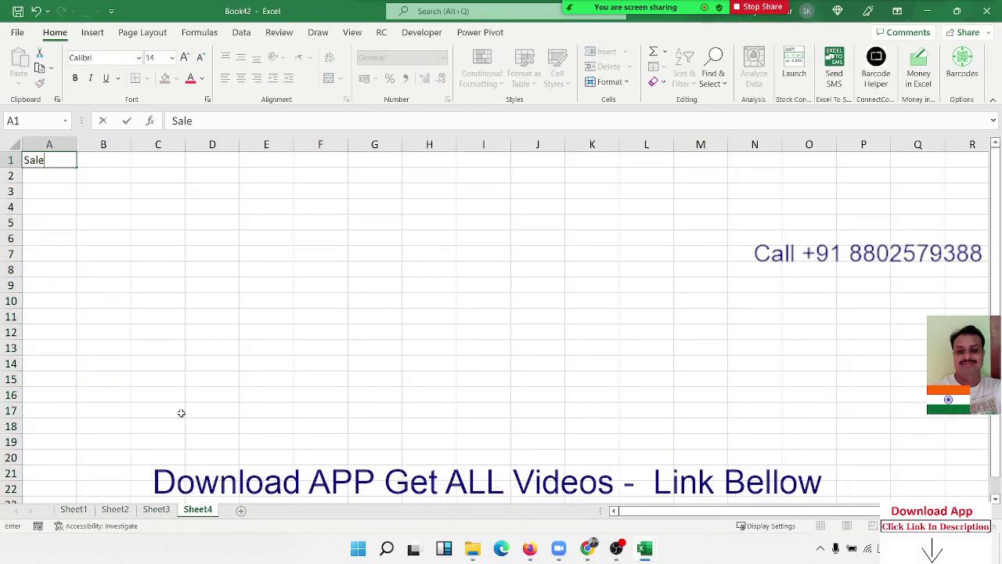
pyautogui.write('s')
pyautogui.press('Return')
pyautogui.write('85')
pyautogui.press('Return')
pyautogui.write('36')
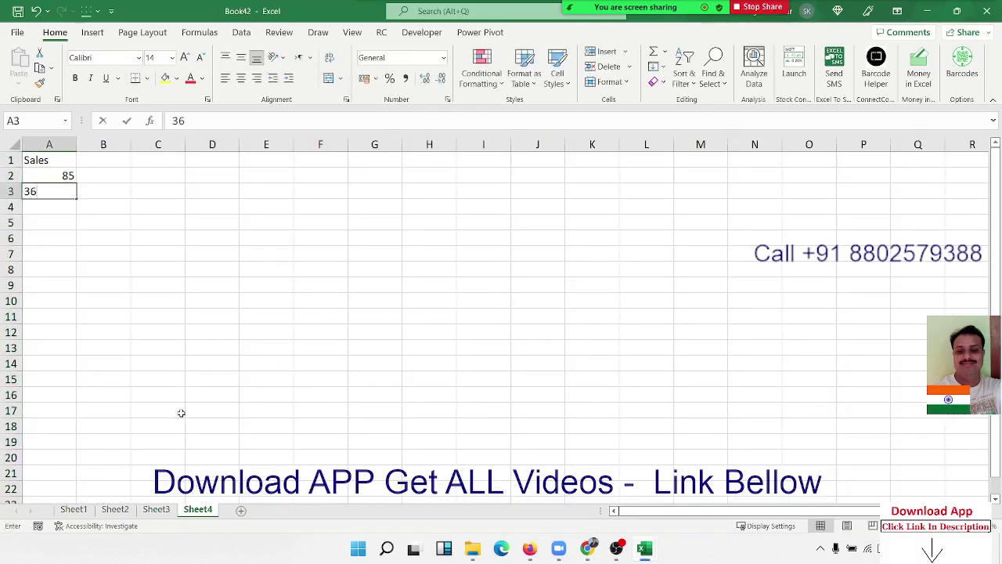
pyautogui.press('Return')
pyautogui.write('65')
pyautogui.press('Return')
pyautogui.write('25 63 ')
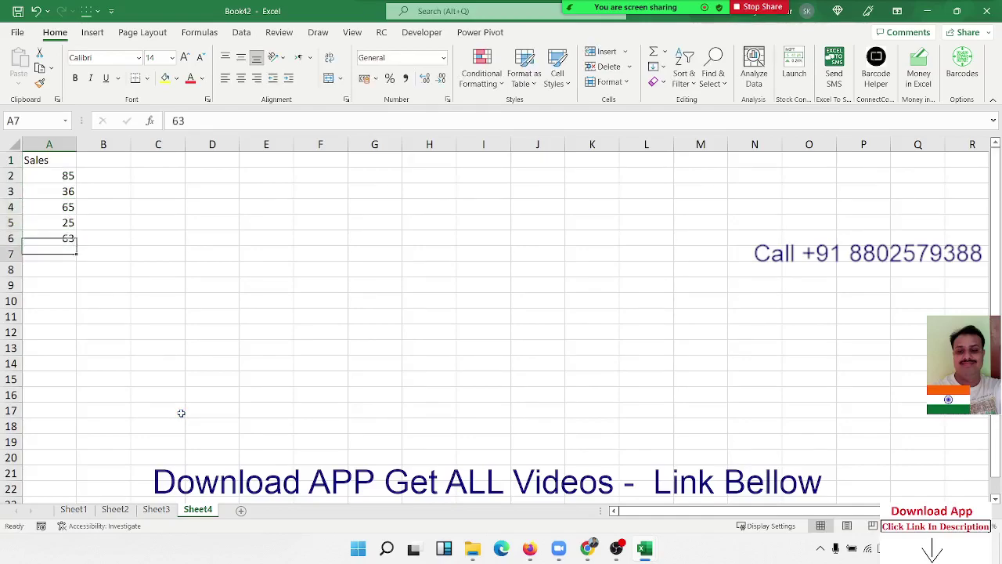
pyautogui.write('25')
pyautogui.press('Return')
pyautogui.write('63')
pyautogui.press('Return')
pyautogui.write('25')
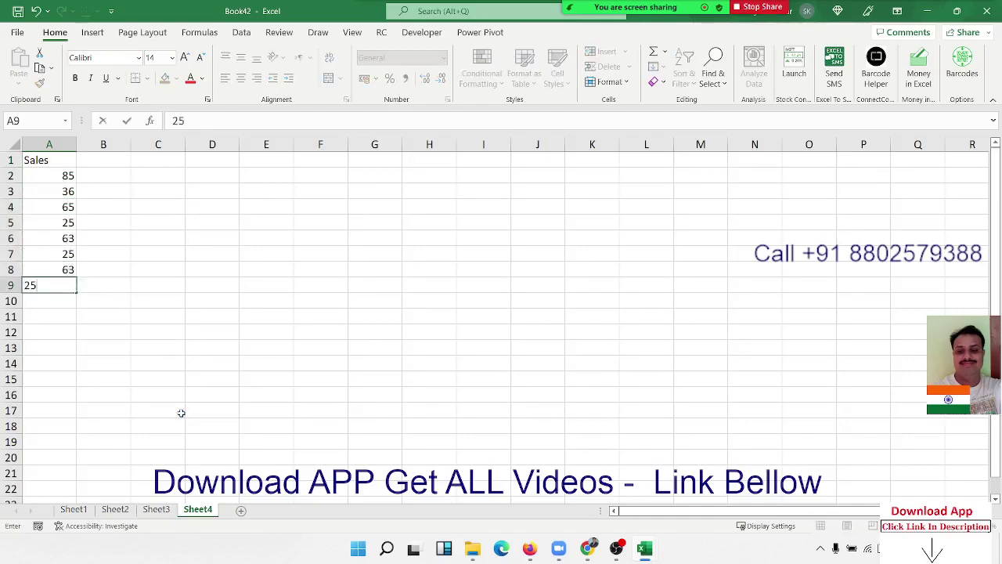
pyautogui.press('Return')
# Step: Select A2:A9, glance at Conditional Formatting, then start a formula in B2 referencing A2
pyautogui.hotkey('ctrl', 'Home')
pyautogui.press('Tab')
pyautogui.press('Return')
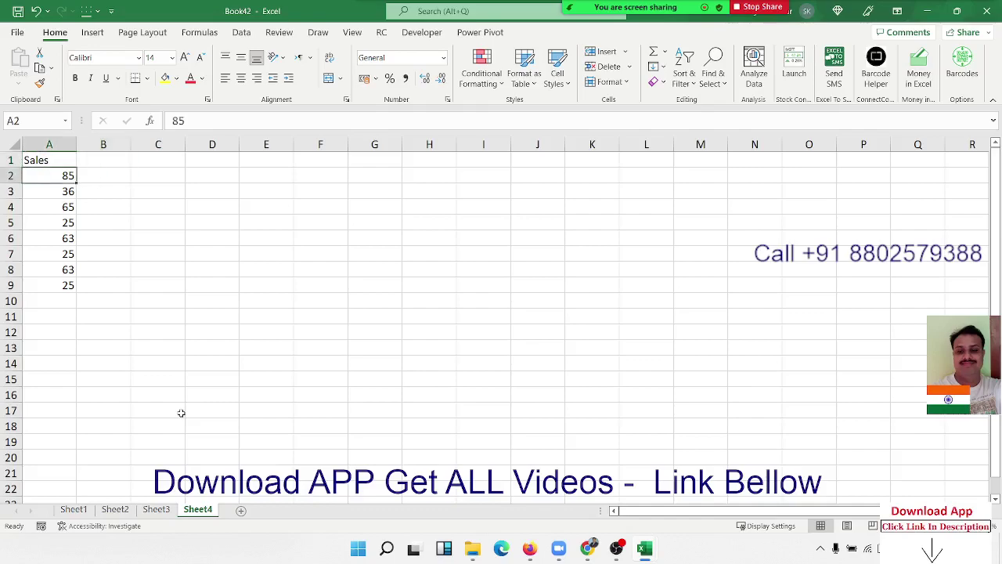
pyautogui.hotkey('ctrl', 'shift', 'Down')
pyautogui.press('Right')
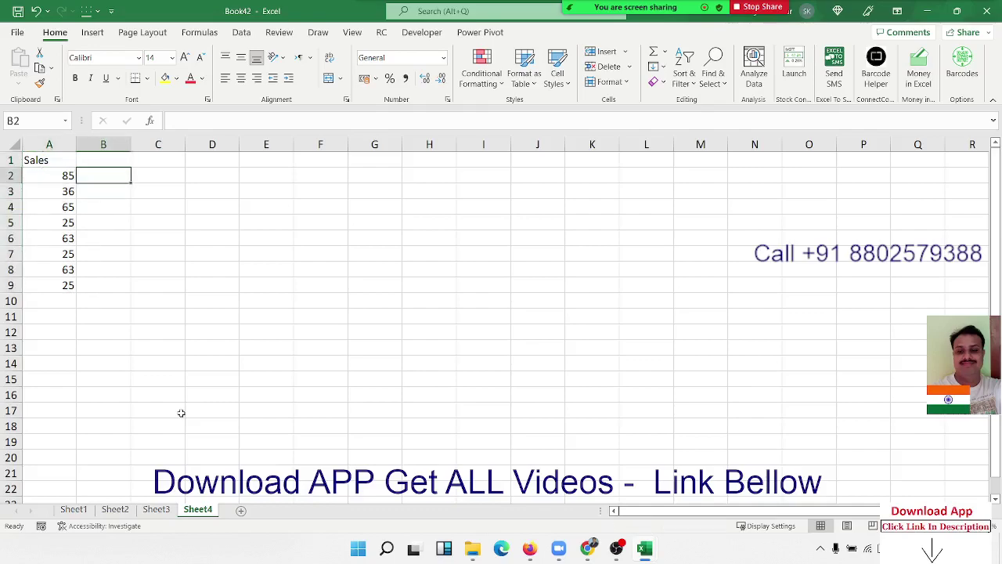
pyautogui.press('Left')
pyautogui.hotkey('ctrl', 'shift', 'Down')
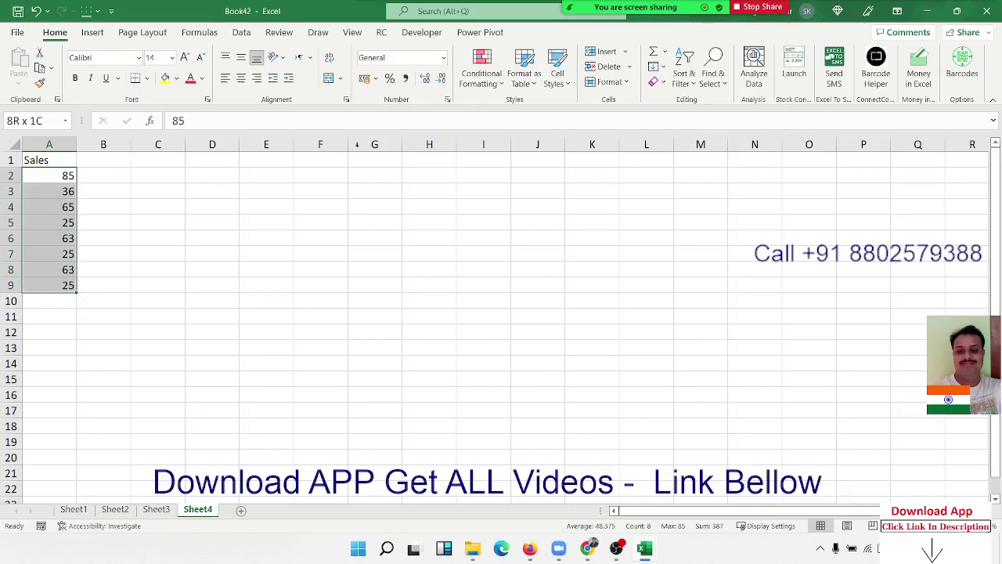
pyautogui.click(498, 87)
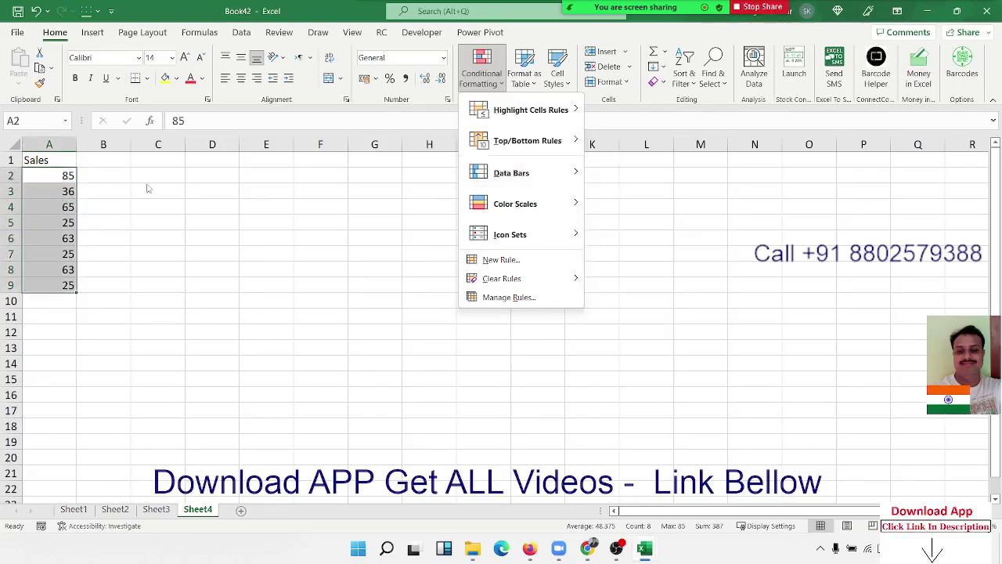
pyautogui.click(123, 177)
pyautogui.click(122, 176)
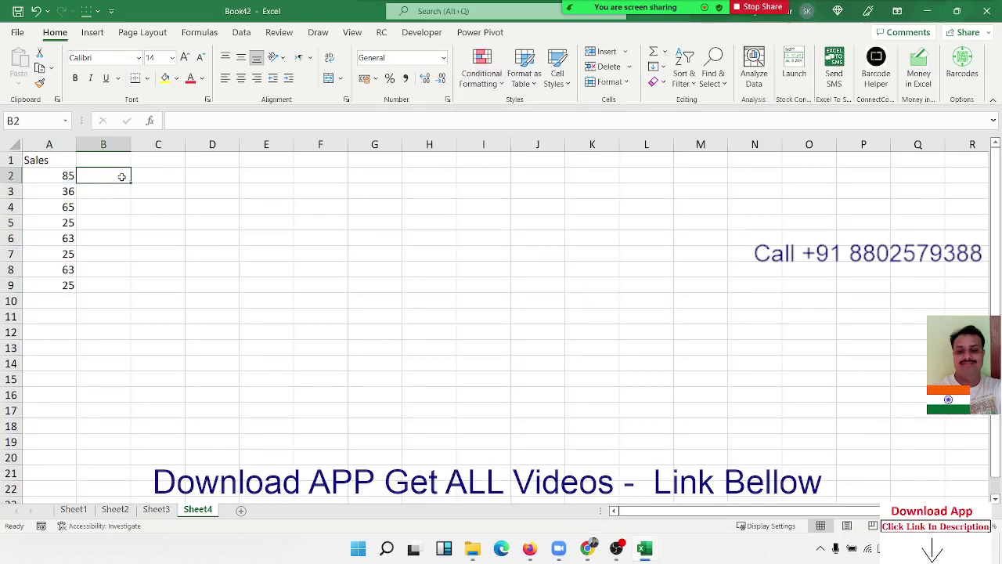
pyautogui.write('=')
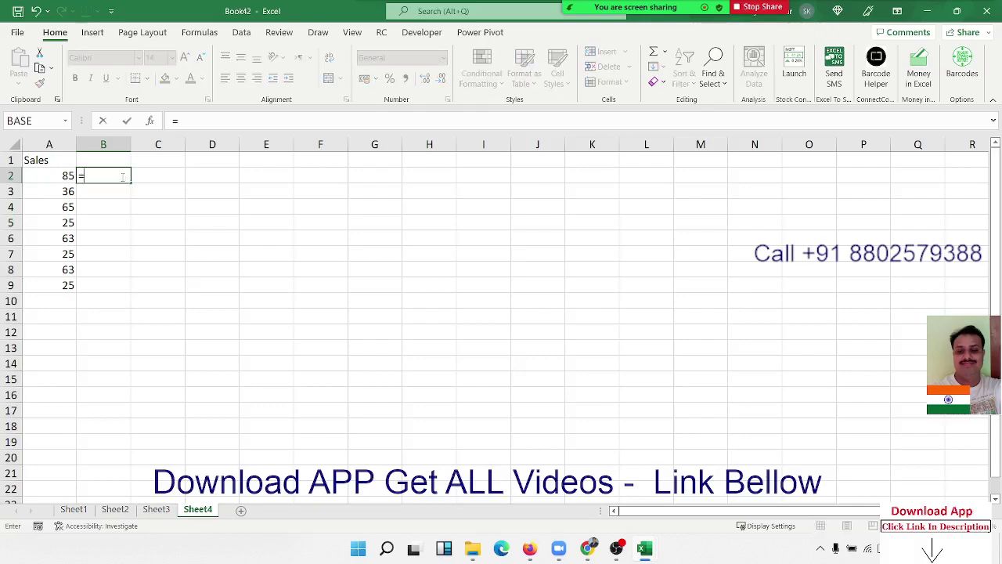
pyautogui.press('Left')
# Step: Commit =A2 in B2 and fill it down through B9 with Ctrl+D
pyautogui.press('Return')
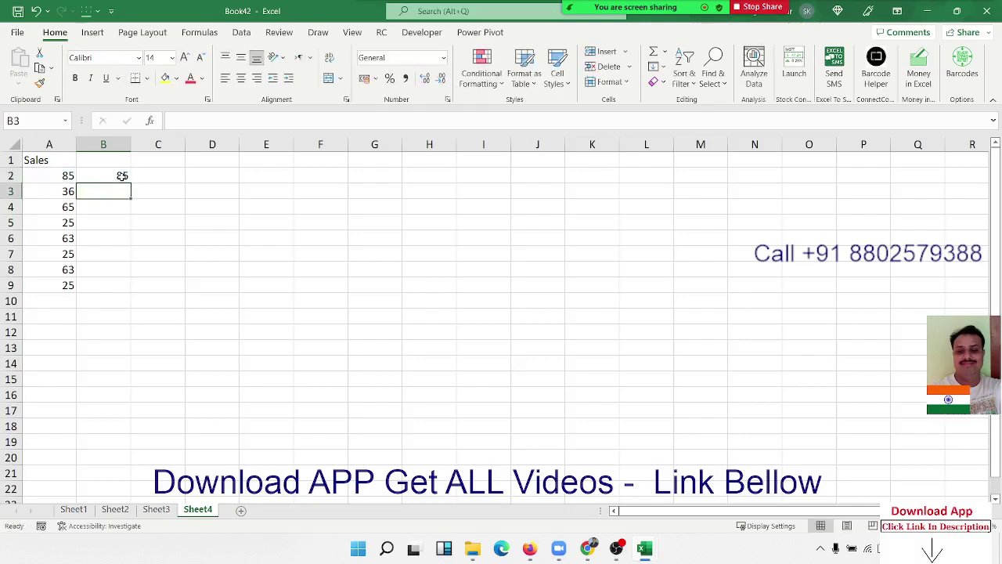
pyautogui.moveTo(123, 176); pyautogui.dragTo(114, 287)
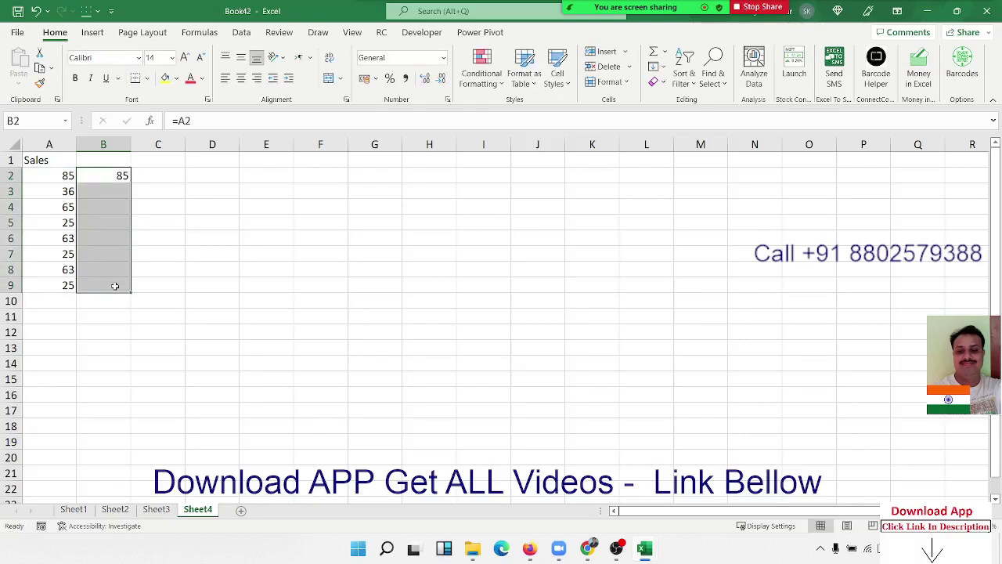
pyautogui.hotkey('ctrl', 'd')
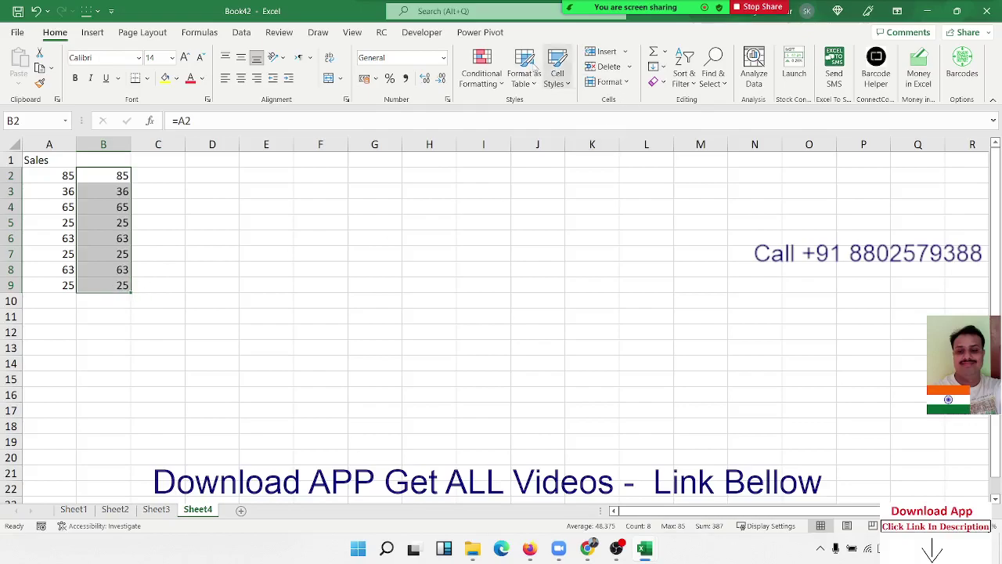
# Step: Apply Blue Gradient Fill data bars to B2:B9
pyautogui.click(483, 74)
pyautogui.moveTo(553, 117)
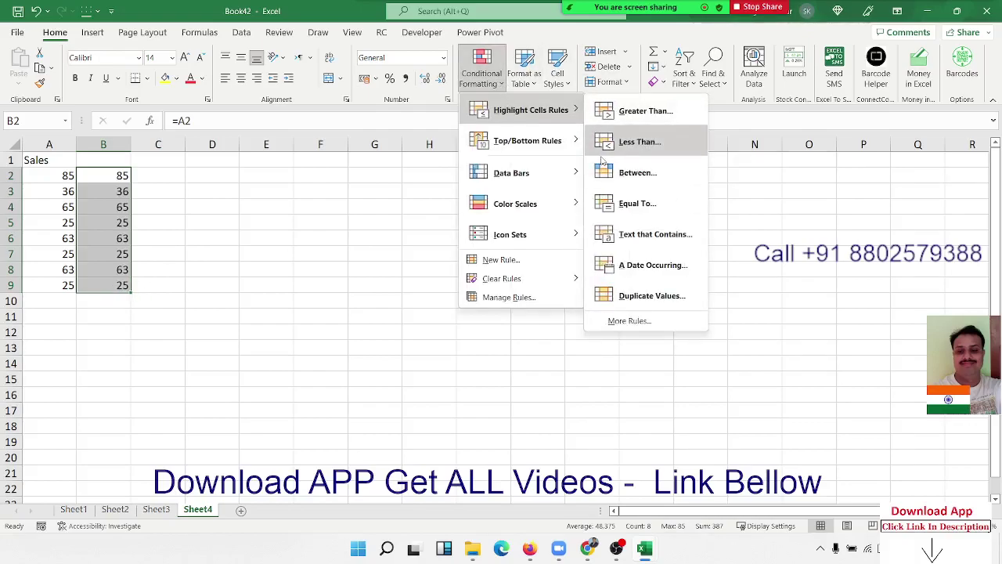
pyautogui.moveTo(559, 180)
pyautogui.click(592, 185)
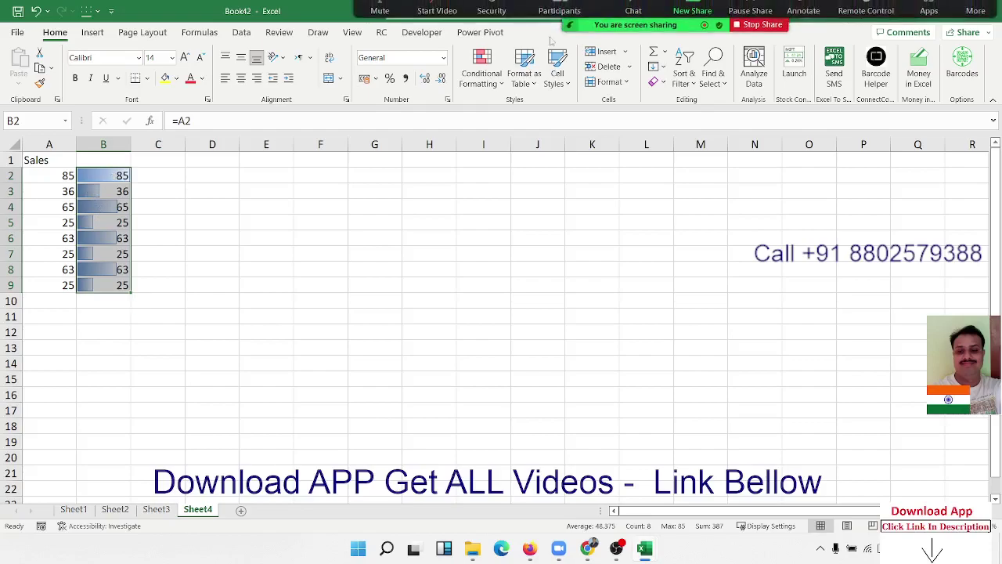
# Step: Edit column B's Data Bar rule to Show Bar Only, hiding the mirrored Sales numbers
pyautogui.click(481, 84)
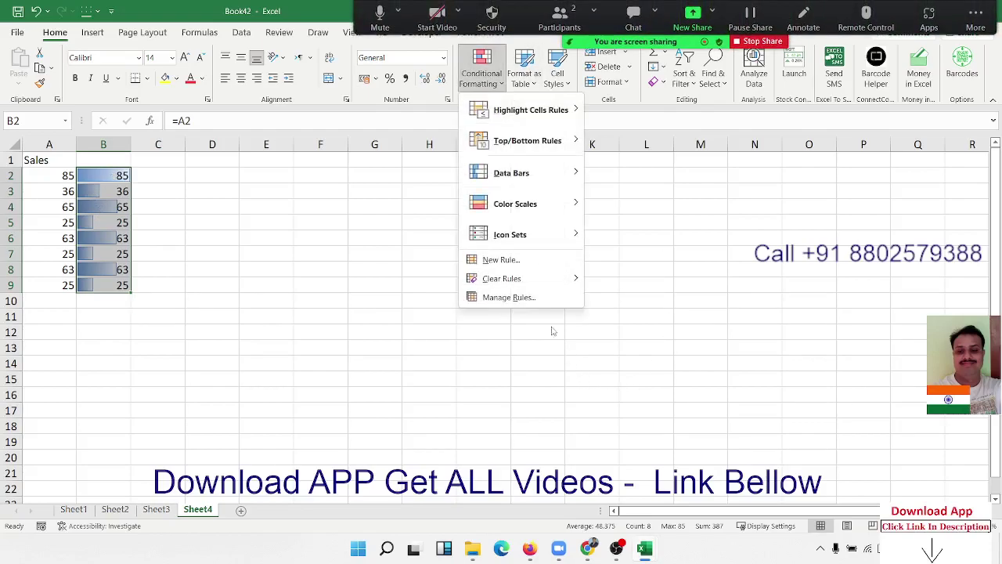
pyautogui.click(509, 297)
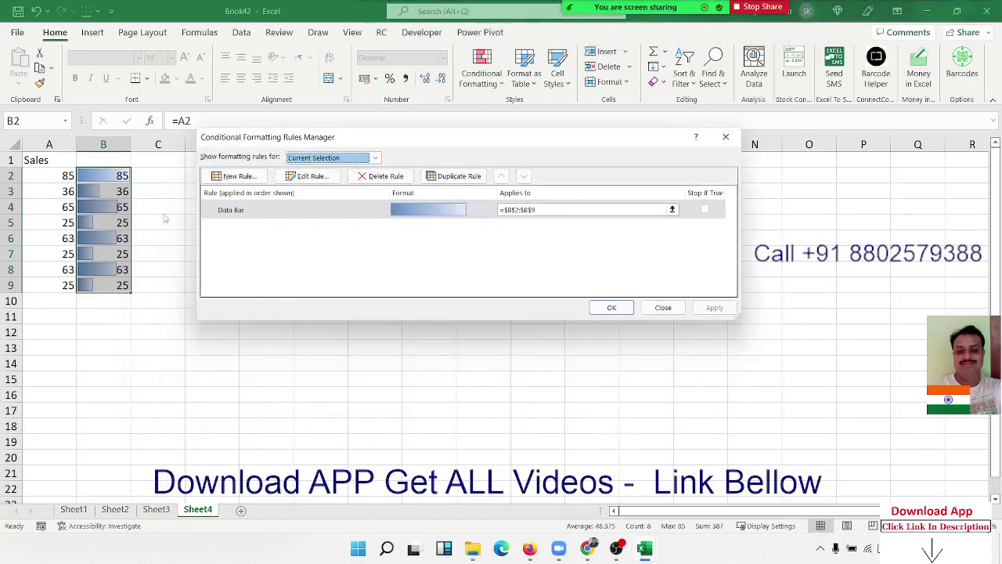
pyautogui.doubleClick(274, 210)
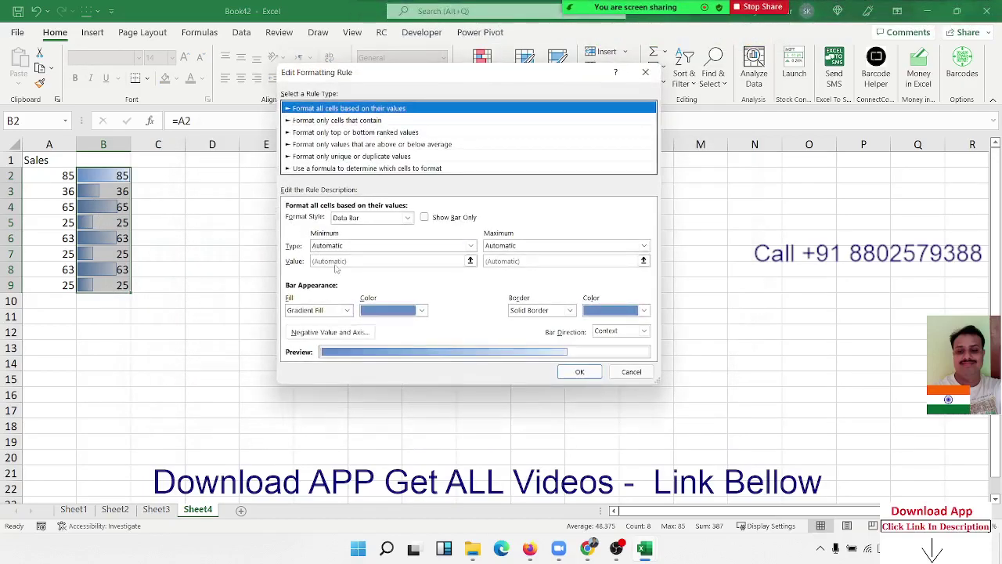
pyautogui.click(464, 222)
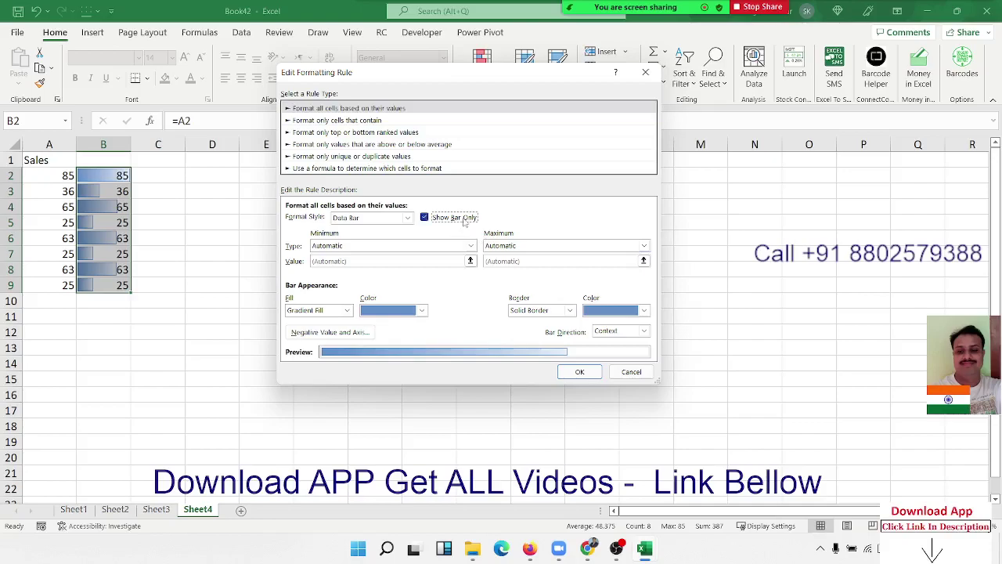
pyautogui.click(578, 373)
pyautogui.click(715, 308)
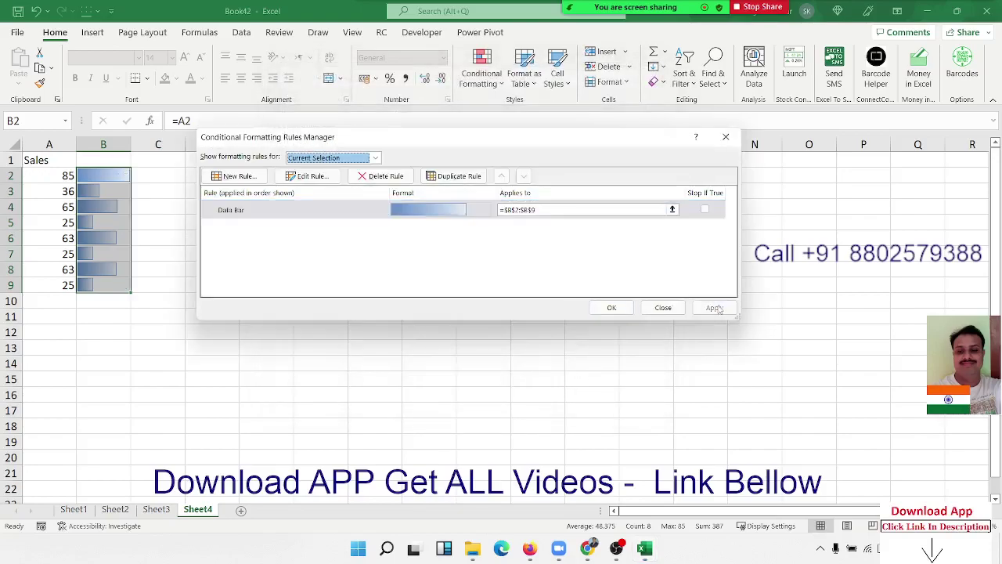
pyautogui.click(610, 308)
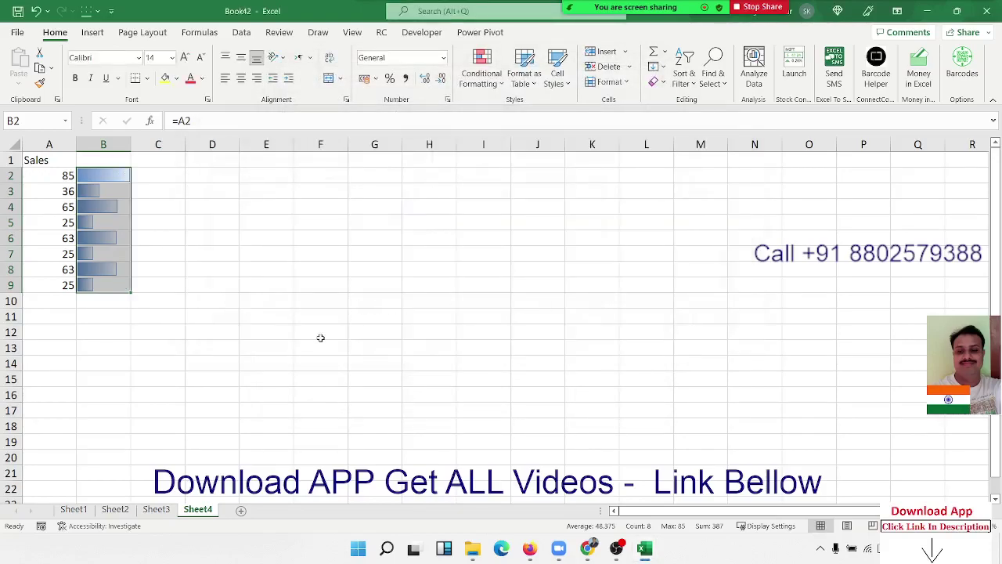
pyautogui.click(320, 338)
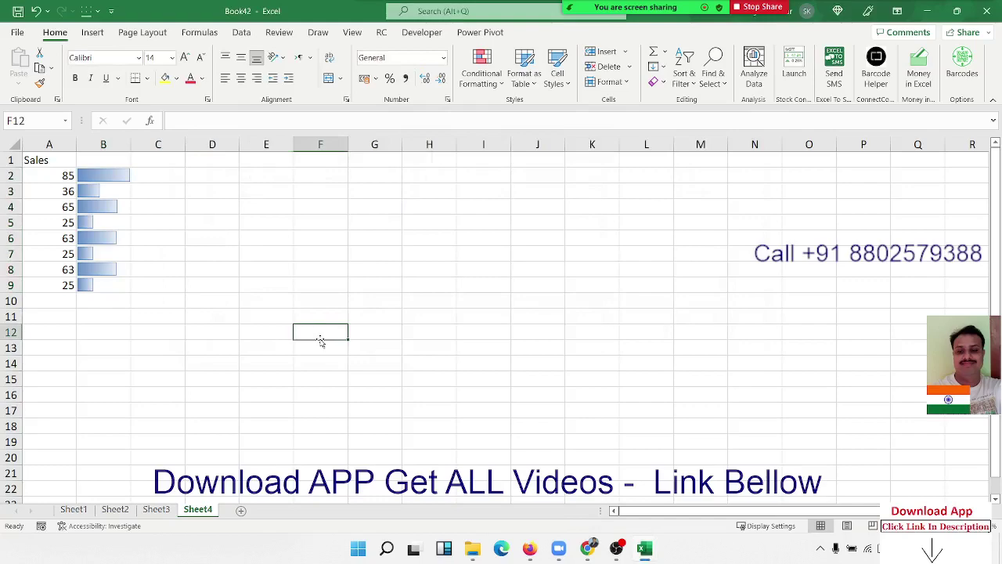
pyautogui.click(50, 190)
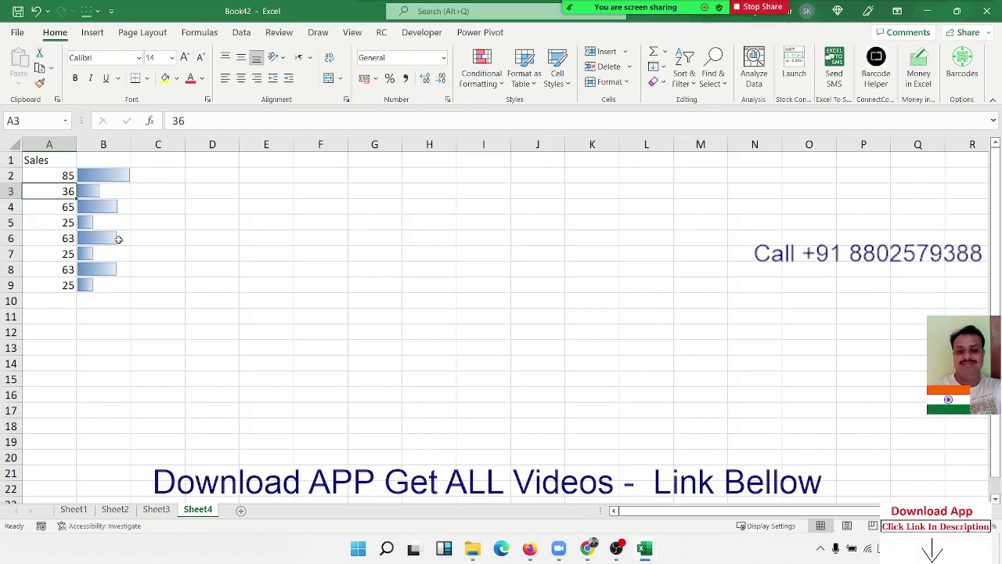
# Step: Fill C2:C9 with =A2 and apply the 3 Arrows (Colored) icon set to it
pyautogui.click(109, 282)
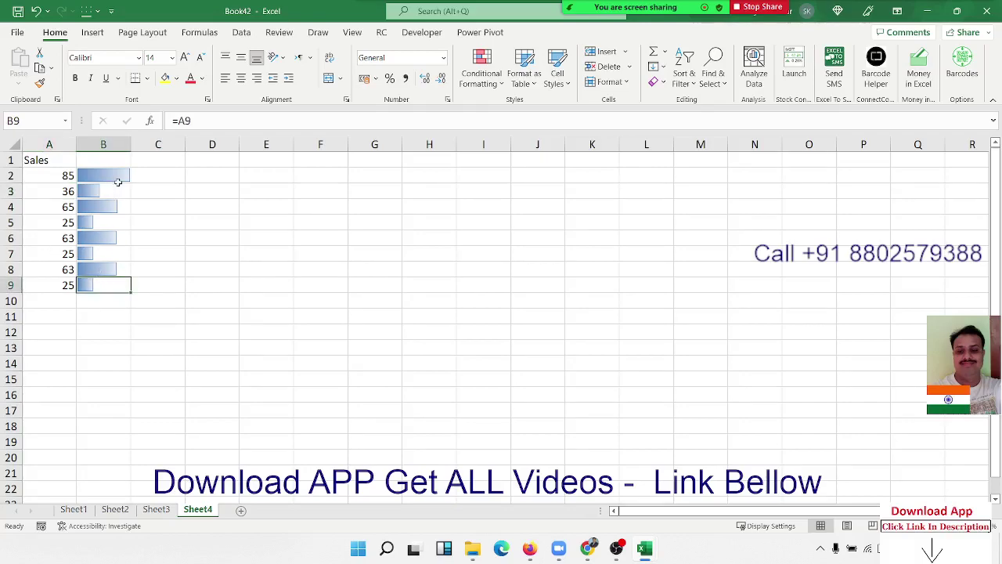
pyautogui.click(144, 174)
pyautogui.write('=')
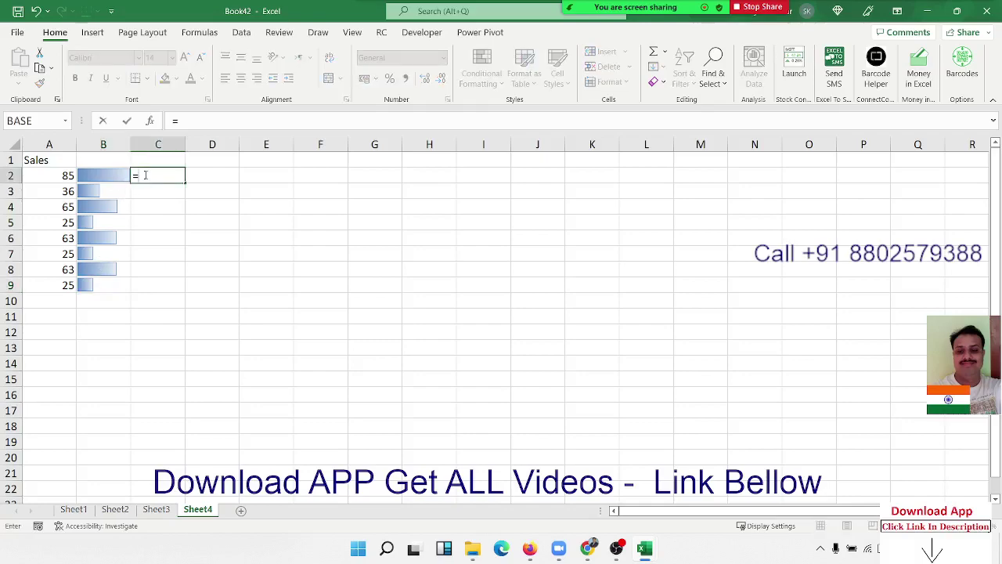
pyautogui.press('Left')
pyautogui.press('Left')
pyautogui.press('Return')
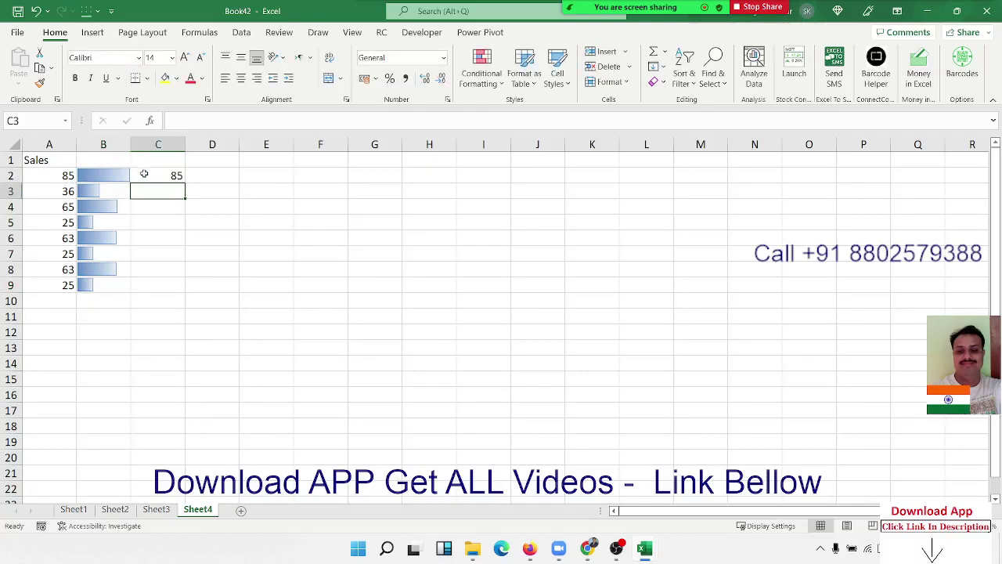
pyautogui.moveTo(145, 175); pyautogui.dragTo(169, 287)
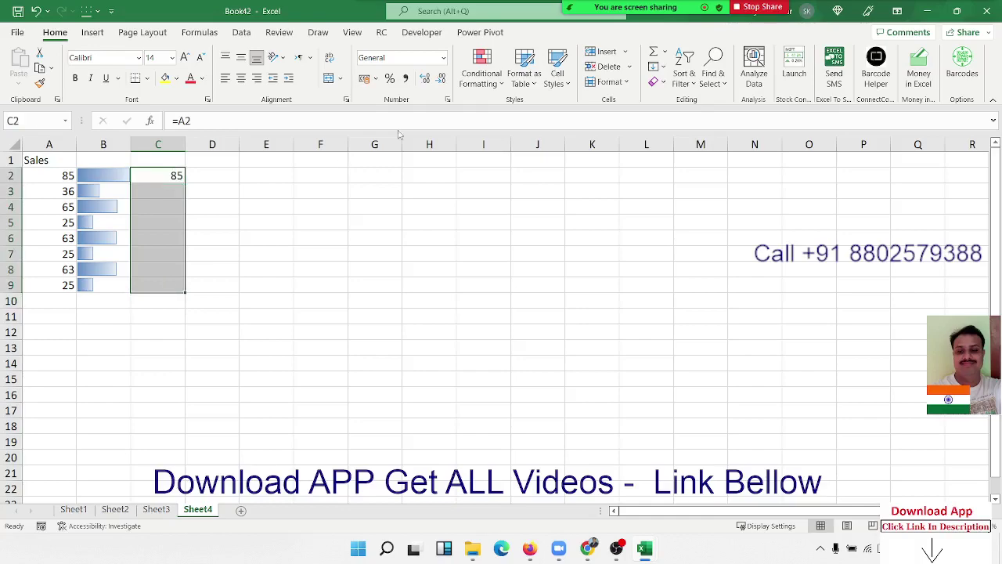
pyautogui.hotkey('ctrl', 'd')
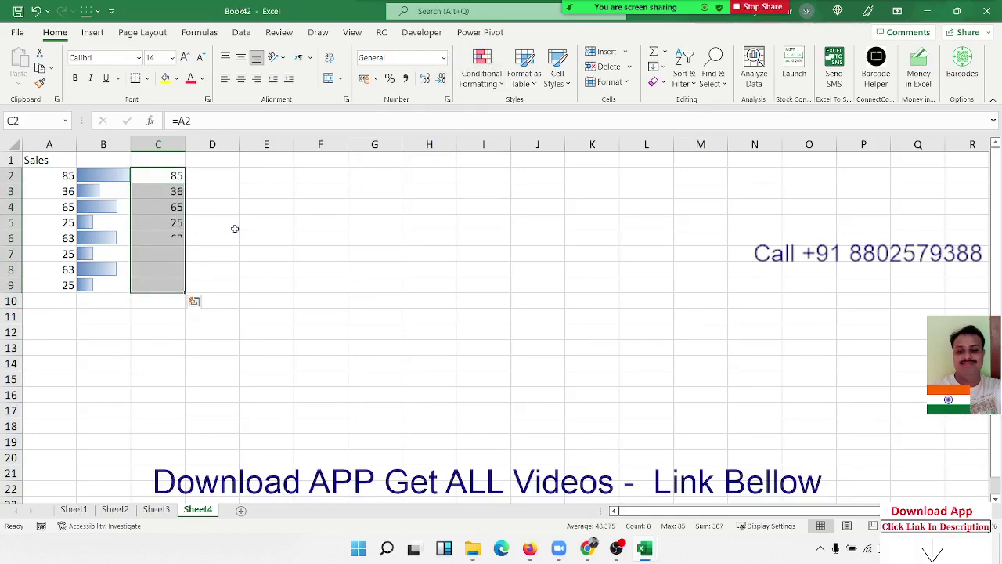
pyautogui.click(482, 69)
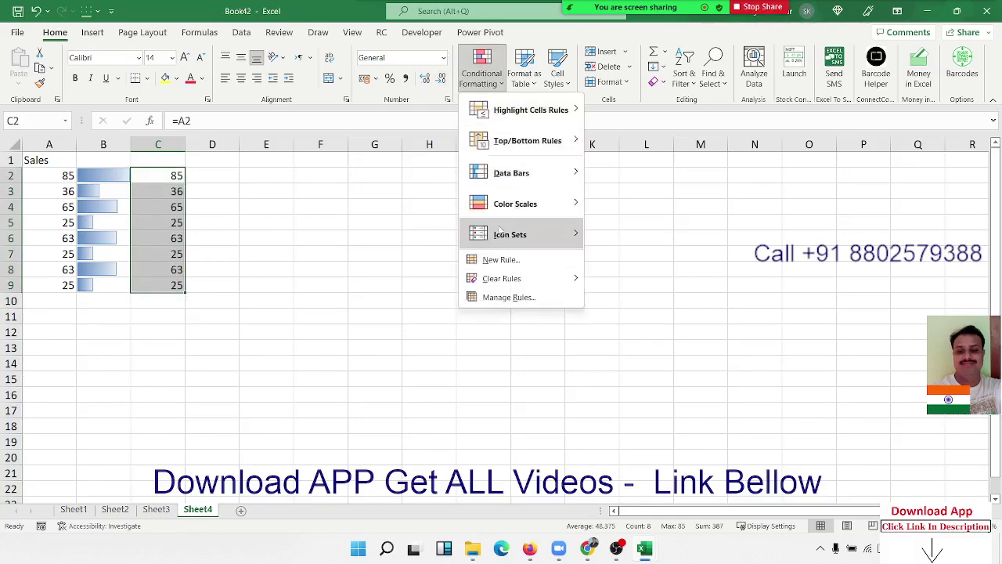
pyautogui.click(604, 245)
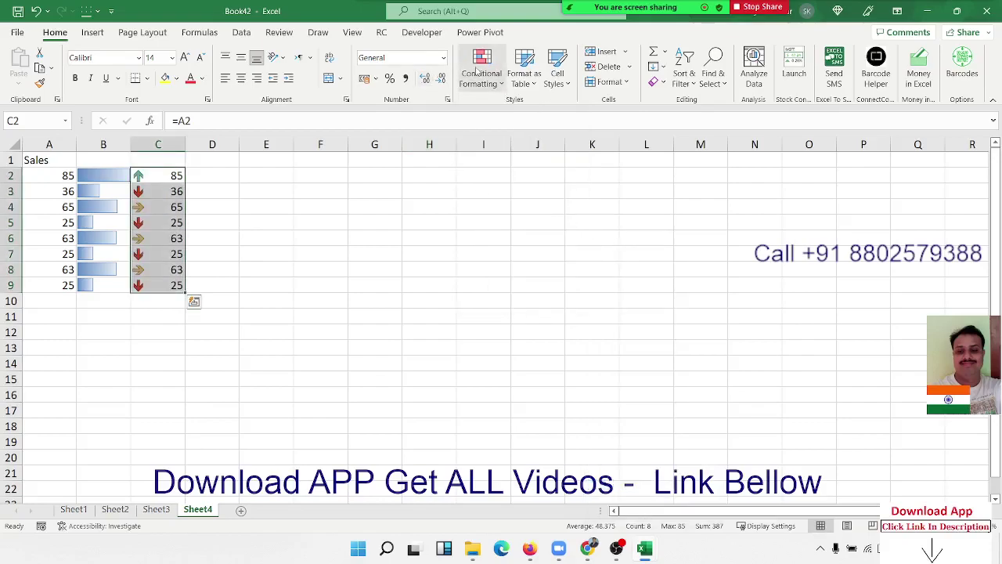
# Step: Edit column C's Icon Set rule to Show Icon Only, hiding the Sales numbers
pyautogui.click(498, 82)
pyautogui.click(518, 296)
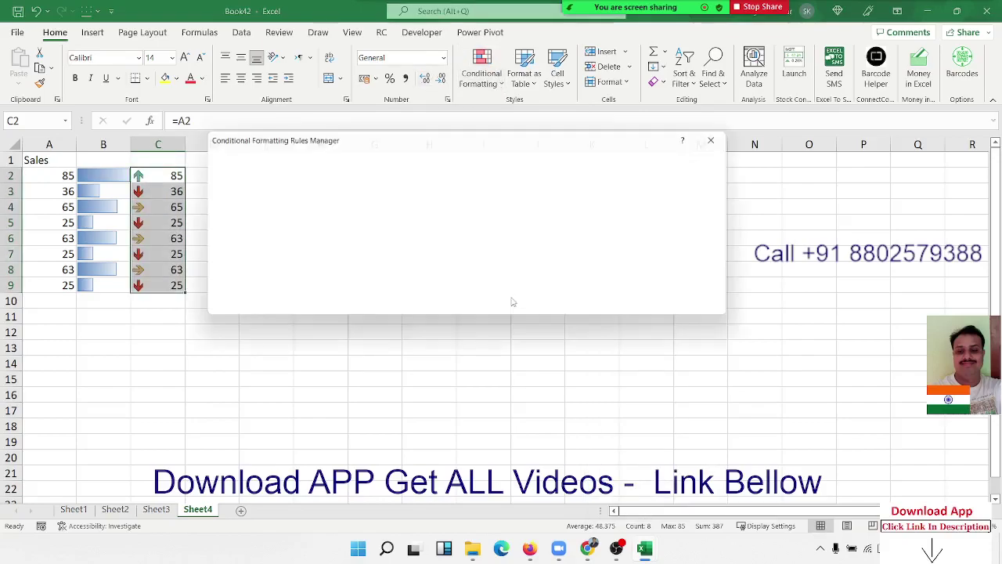
pyautogui.doubleClick(455, 210)
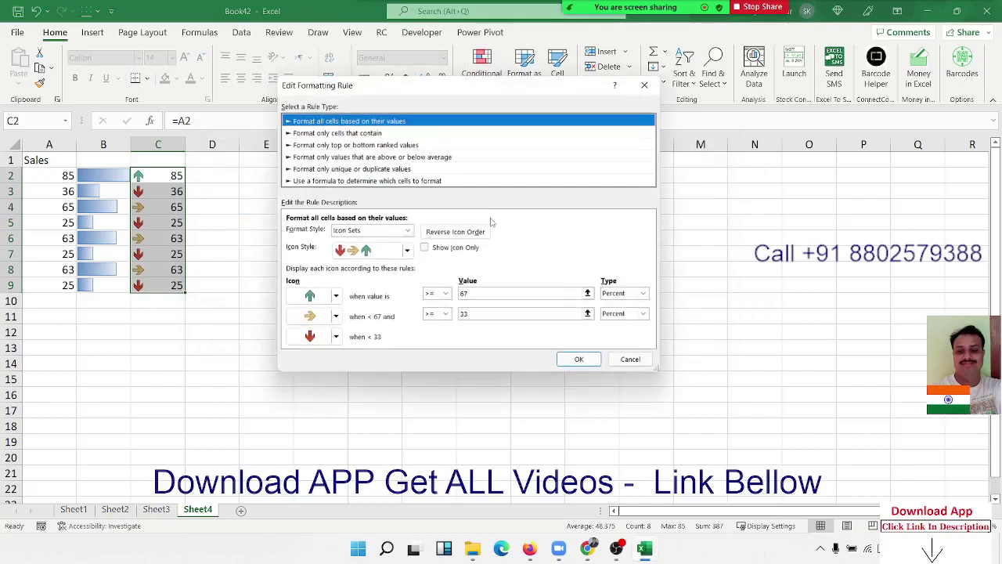
pyautogui.click(451, 248)
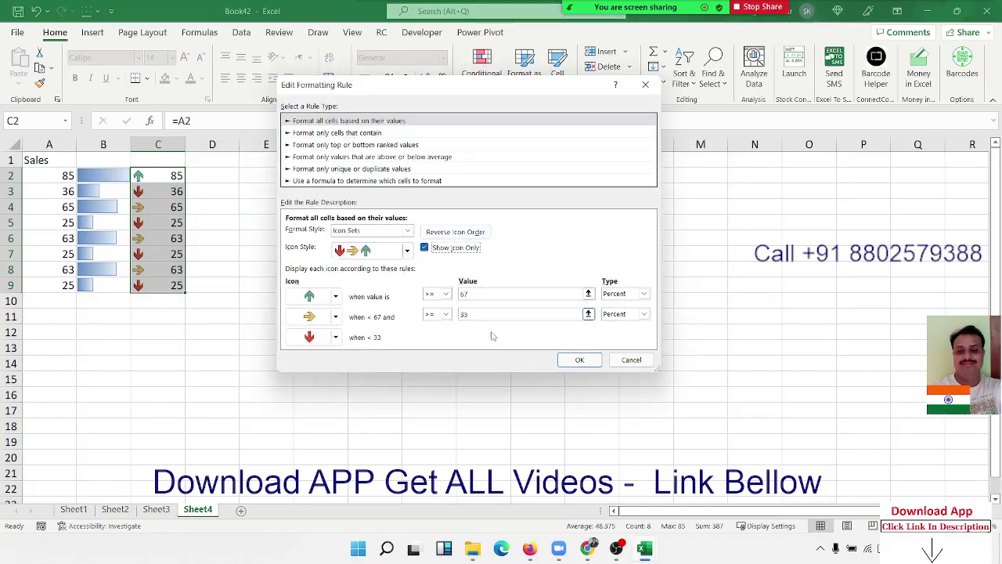
pyautogui.click(579, 360)
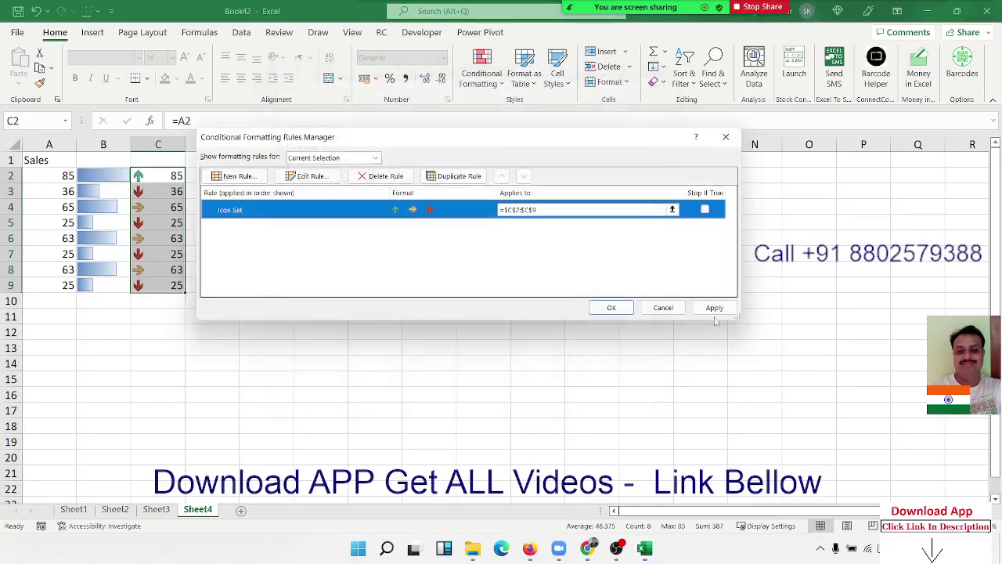
pyautogui.click(714, 307)
pyautogui.click(609, 307)
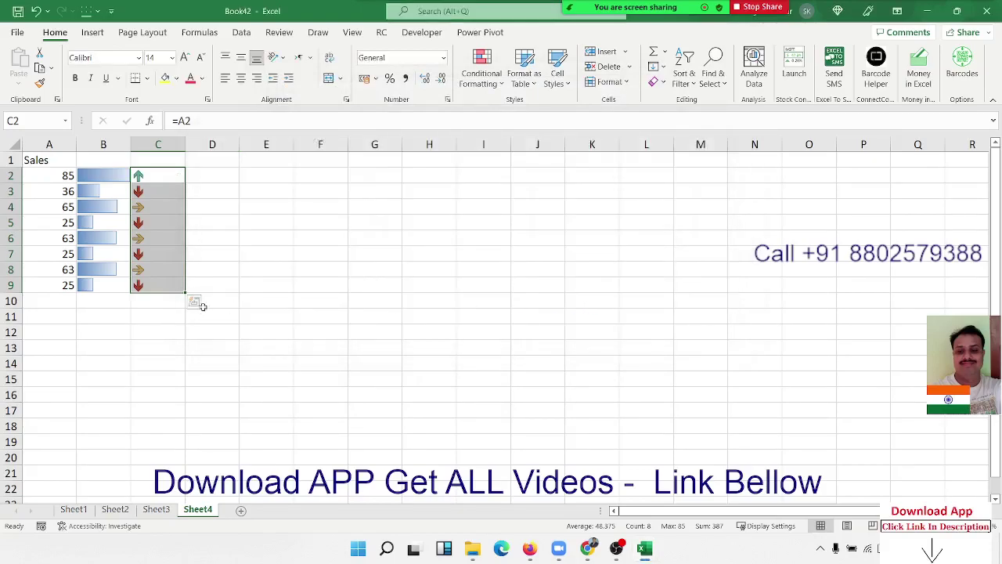
pyautogui.click(200, 305)
pyautogui.click(397, 229)
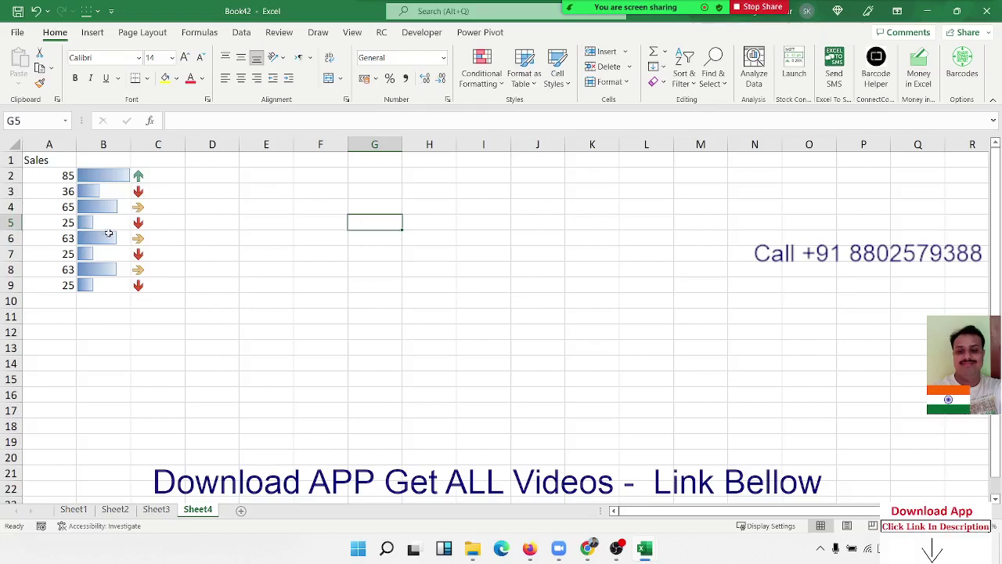
# Step: Check the Sheet1 sales table, then add a new blank Sheet5
pyautogui.click(59, 182)
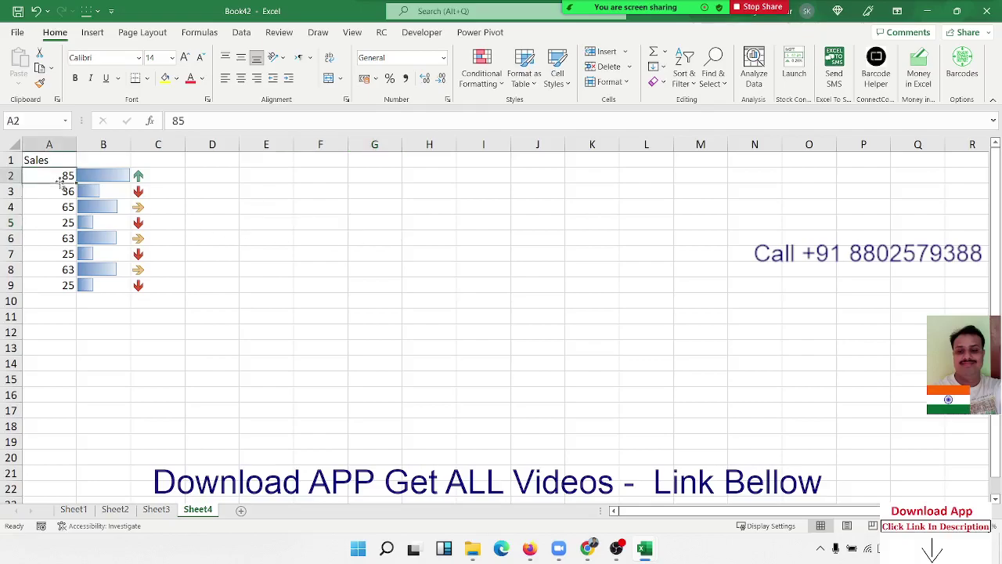
pyautogui.click(84, 510)
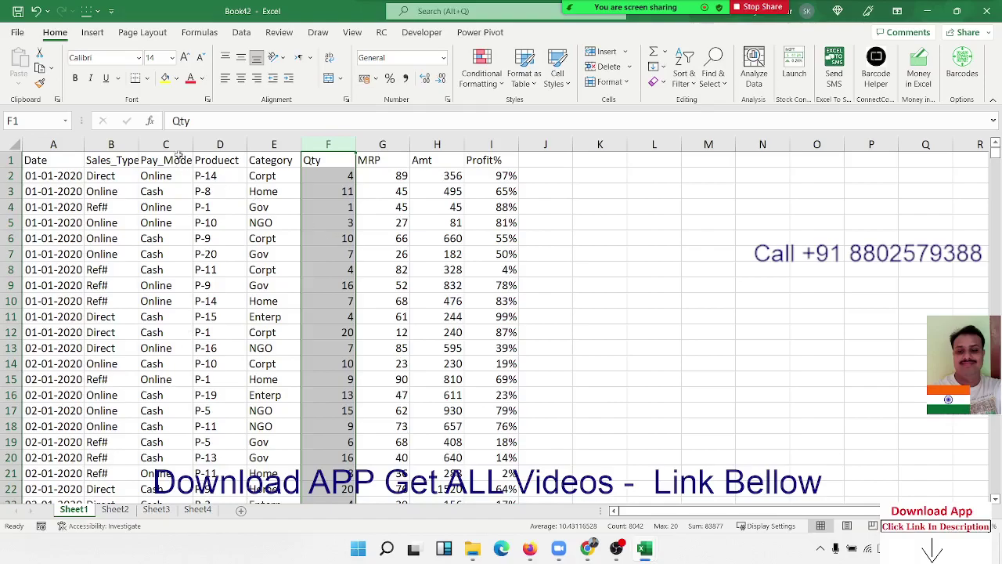
pyautogui.click(124, 164)
pyautogui.click(204, 177)
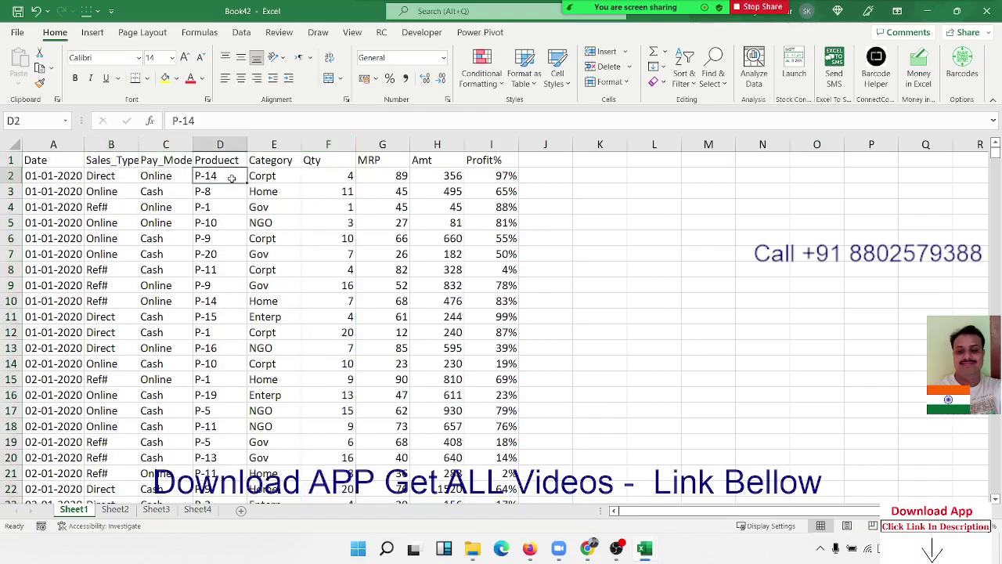
pyautogui.click(198, 509)
pyautogui.click(241, 511)
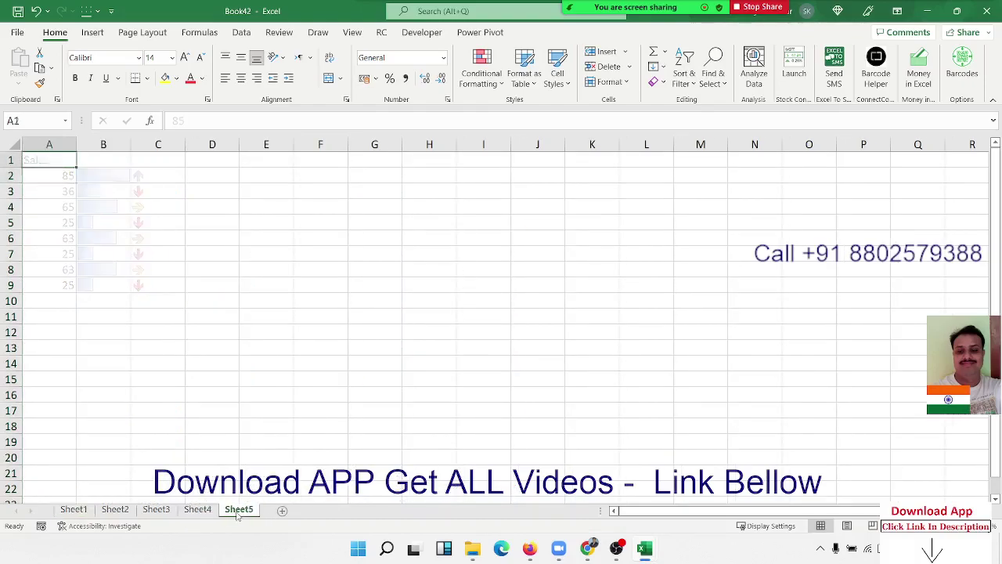
# Step: Enter headings Name in A1 and Score in B1, and a first sample name in A2
pyautogui.write('Aawl')
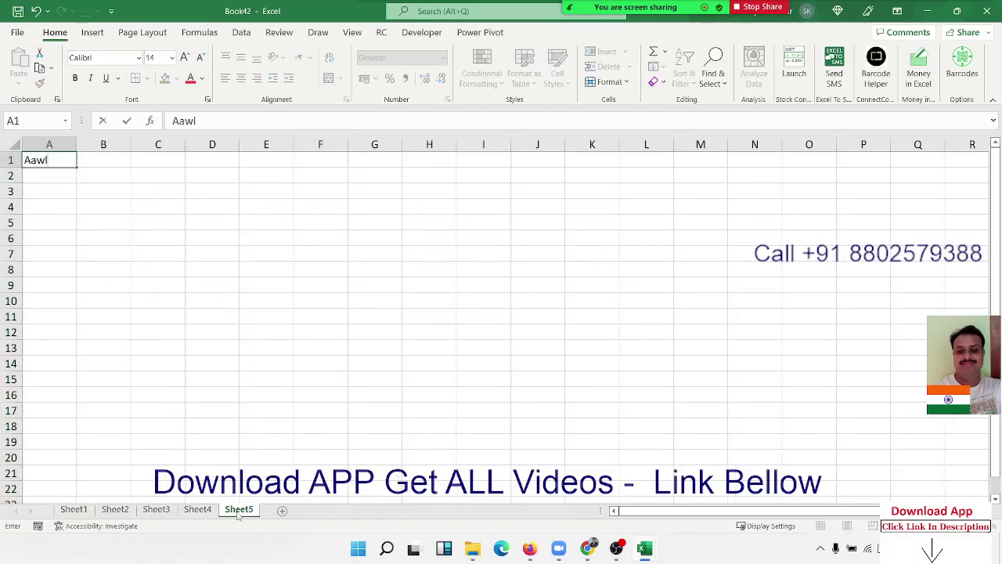
pyautogui.press('BackSpace')
pyautogui.press('BackSpace')
pyautogui.press('BackSpace')
pyautogui.press('BackSpace')
pyautogui.write('Sal')
pyautogui.press('BackSpace')
pyautogui.press('BackSpace')
pyautogui.press('BackSpace')
pyautogui.write('S')
pyautogui.press('BackSpace')
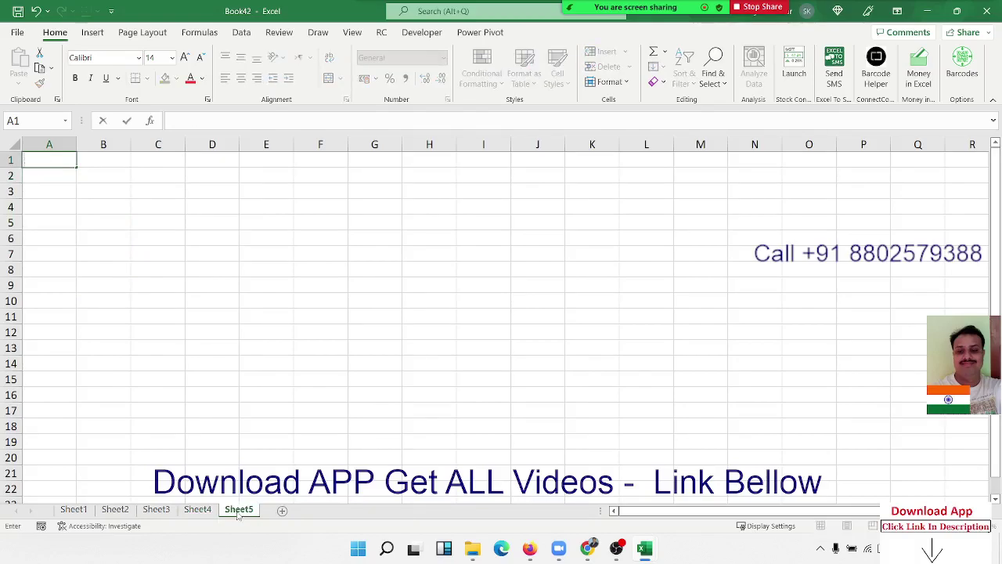
pyautogui.write('Name')
pyautogui.press('Up')
pyautogui.press('Right')
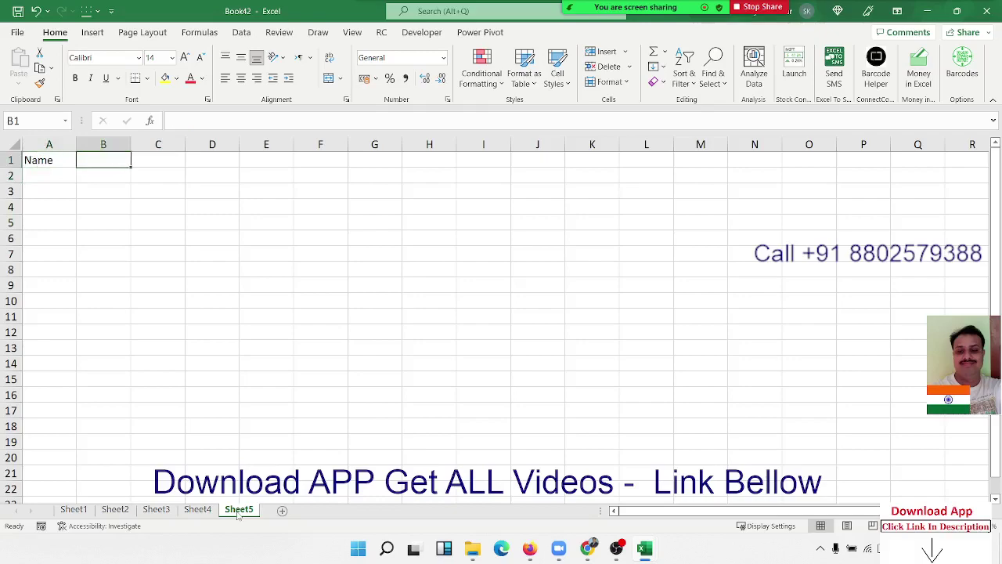
pyautogui.write('Sco')
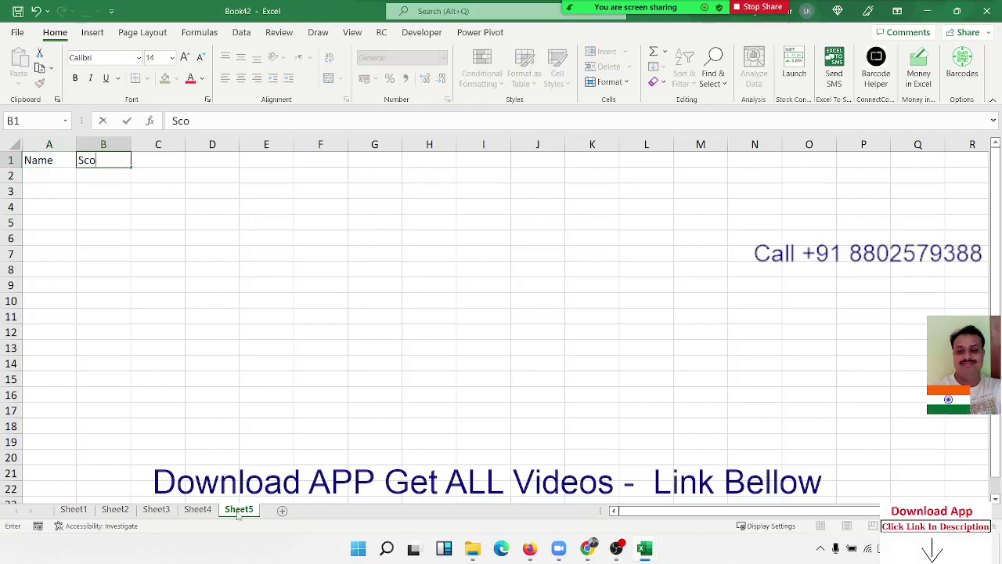
pyautogui.write('re')
pyautogui.press('Return')
pyautogui.press('Left')
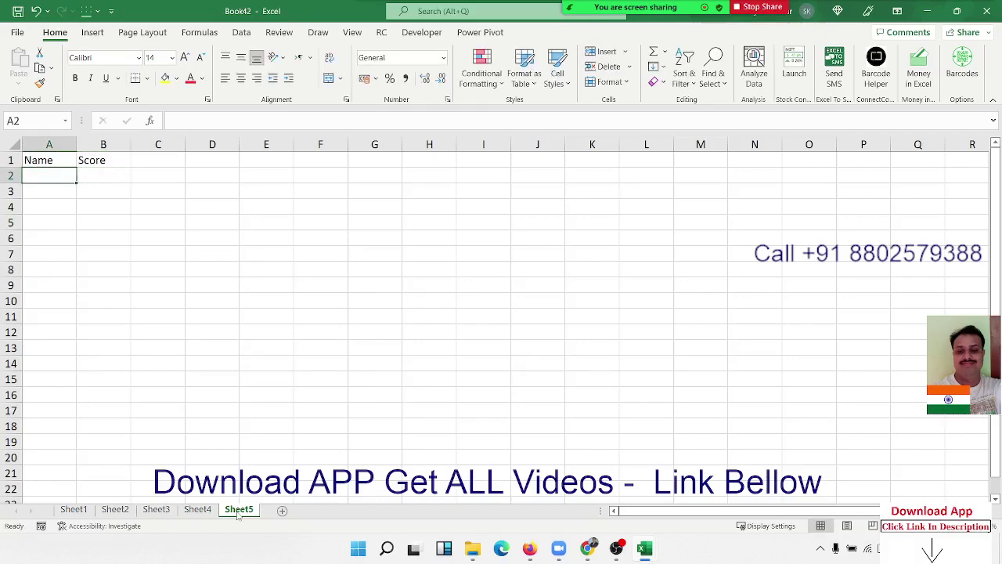
pyautogui.write('Puja')
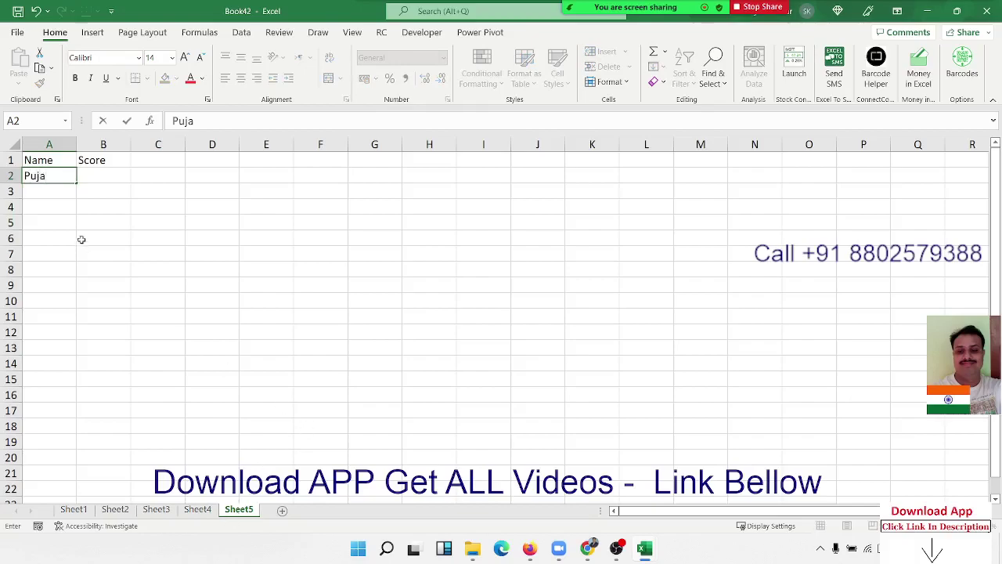
pyautogui.click(59, 205)
pyautogui.click(74, 178)
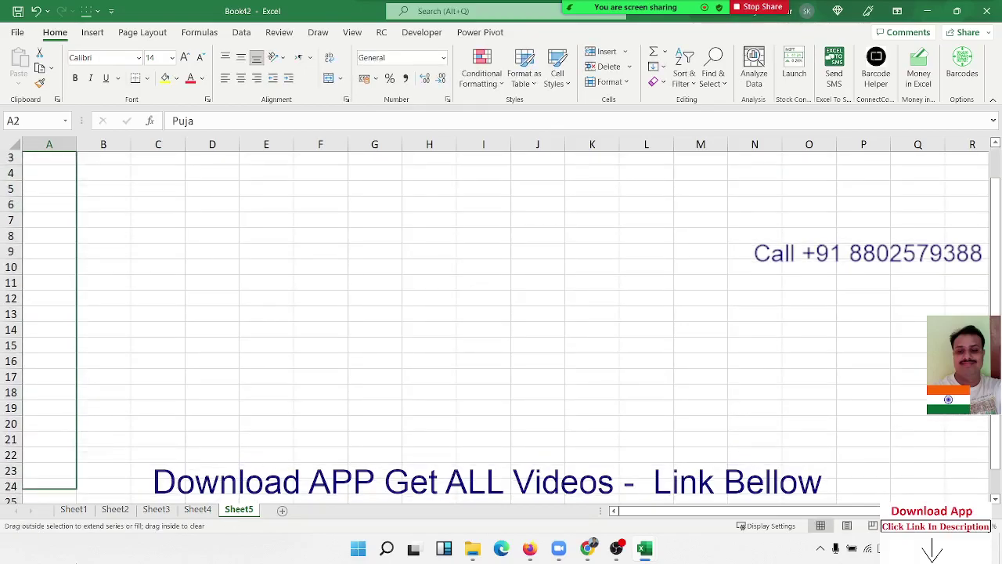
# Step: Fill the names down column A and enter =RANDBETWEEN(10,90) in B2
pyautogui.moveTo(77, 298); pyautogui.dragTo(77, 493)
pyautogui.hotkey('ctrl', 'Home')
pyautogui.click(104, 175)
pyautogui.write('=')
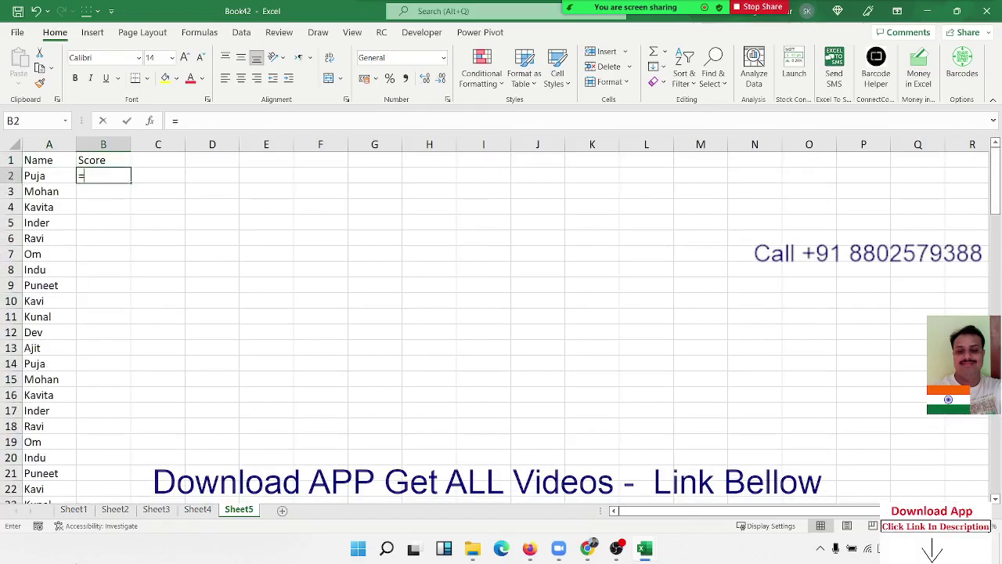
pyautogui.write('r')
pyautogui.press('Down')
pyautogui.press('Down')
pyautogui.press('Down')
pyautogui.press('Tab')
pyautogui.write('10')
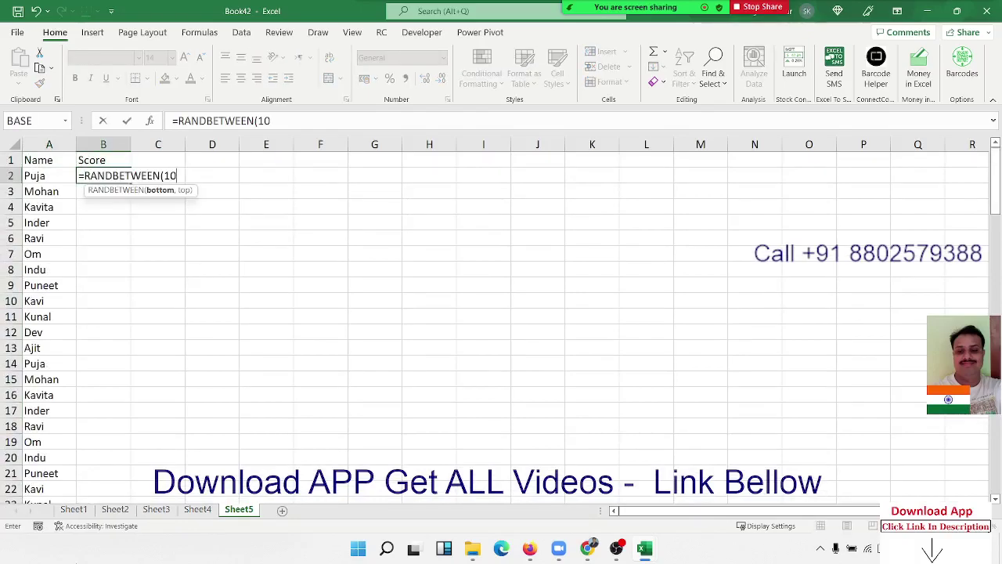
pyautogui.write(',90')
pyautogui.press('Return')
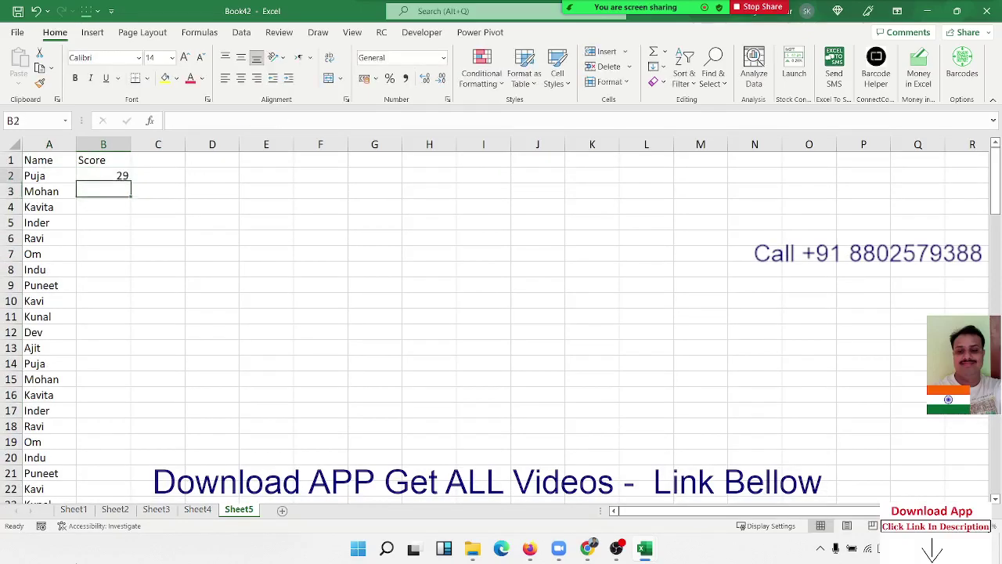
# Step: Fill the formula through B2:B115 and paste the scores back as fixed values
pyautogui.press('Up')
pyautogui.press('Left')
pyautogui.hotkey('ctrl', 'Down')
pyautogui.press('Right')
pyautogui.hotkey('ctrl', 'shift', 'Up')
pyautogui.hotkey('ctrl', 'd')
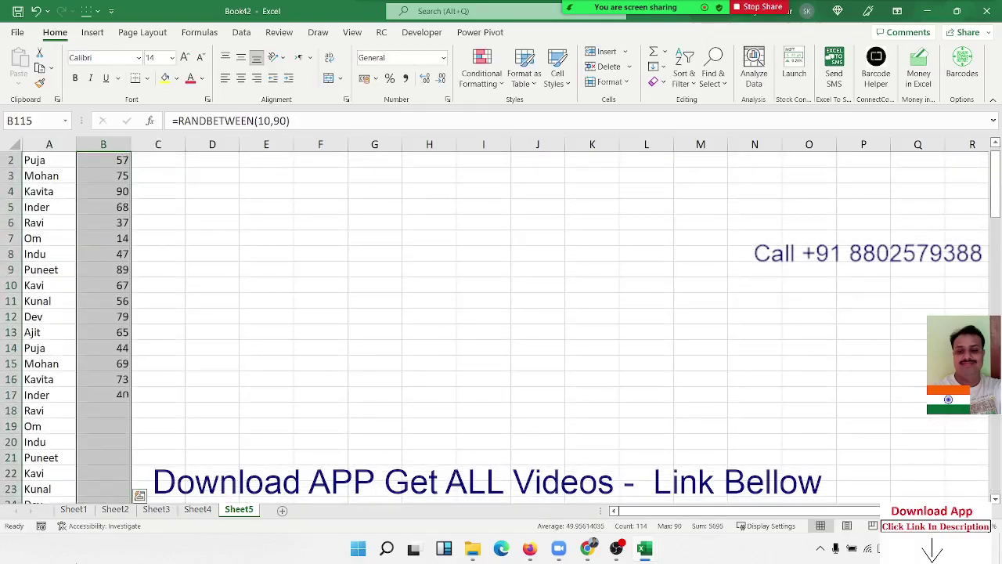
pyautogui.hotkey('ctrl', 'c')
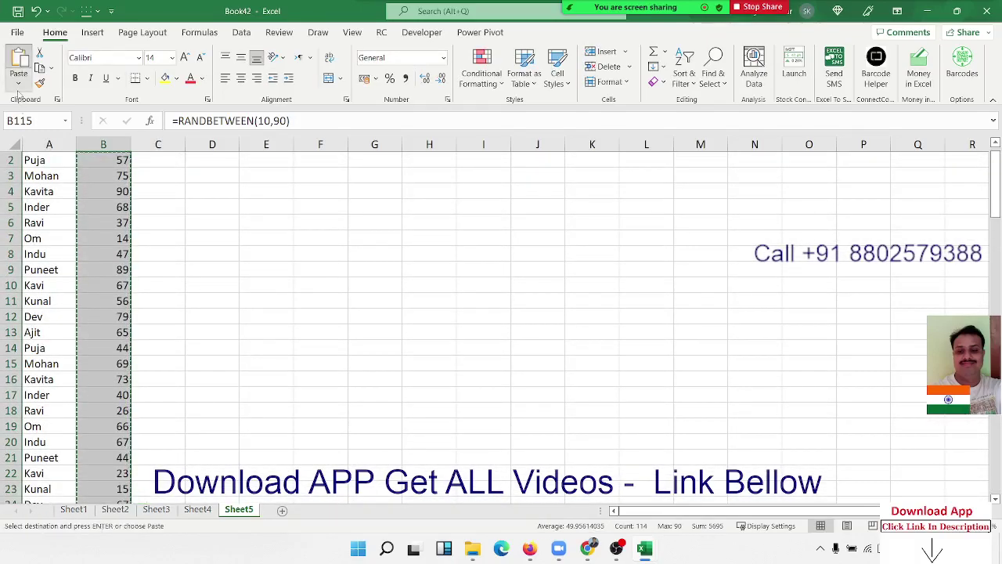
pyautogui.click(18, 83)
pyautogui.click(16, 185)
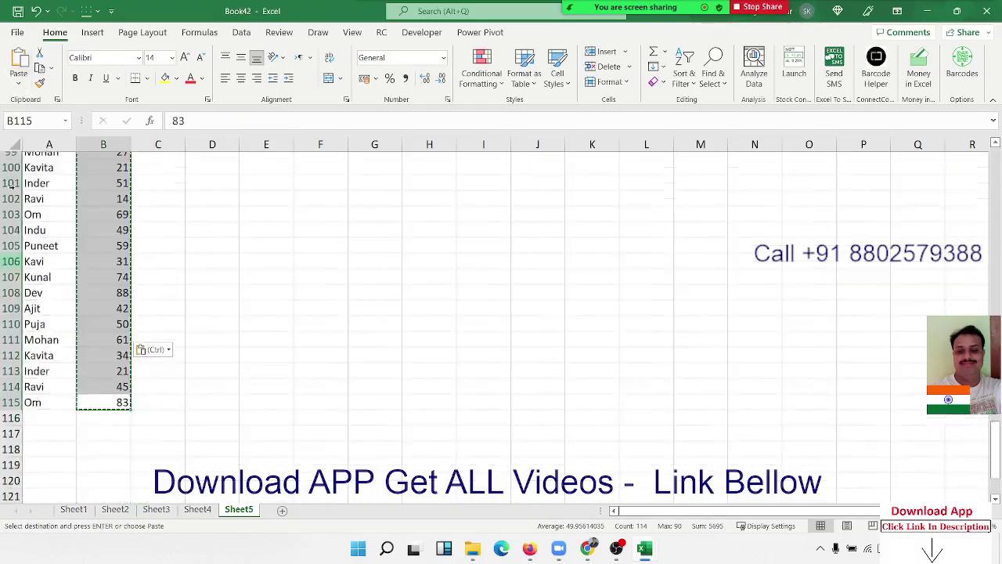
pyautogui.press('Escape')
# Step: Move to cell E3 to start a grading key
pyautogui.hotkey('ctrl', 'Up')
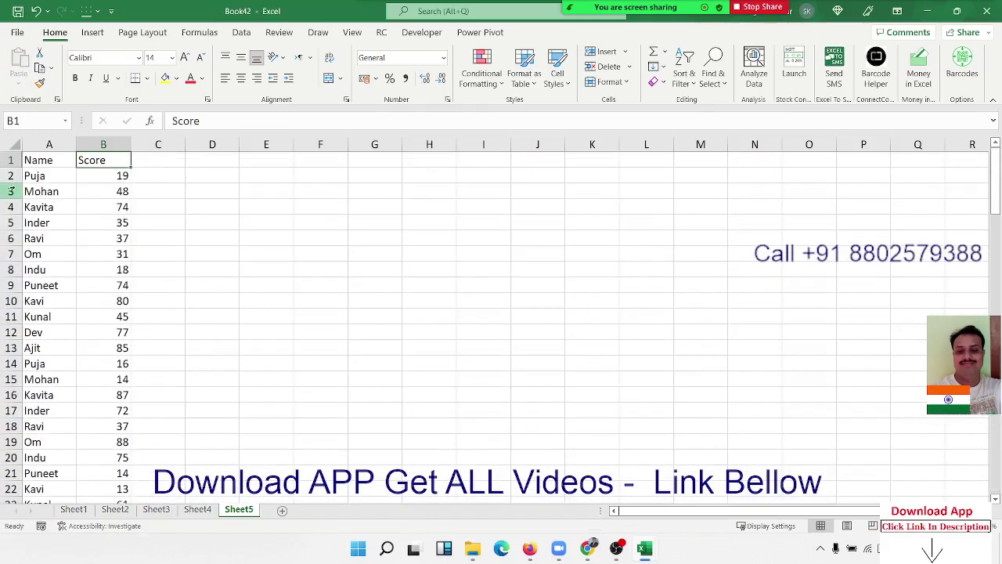
pyautogui.press('Right')
pyautogui.press('Right')
pyautogui.press('Right')
pyautogui.press('Right')
pyautogui.press('Down')
pyautogui.press('Left')
pyautogui.press('Left')
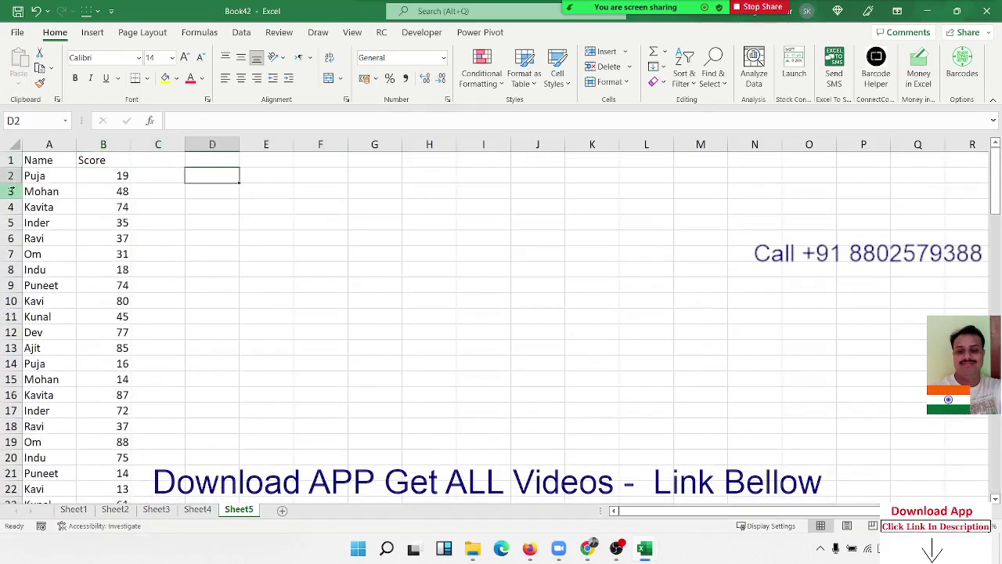
pyautogui.press('Right')
pyautogui.press('Down')
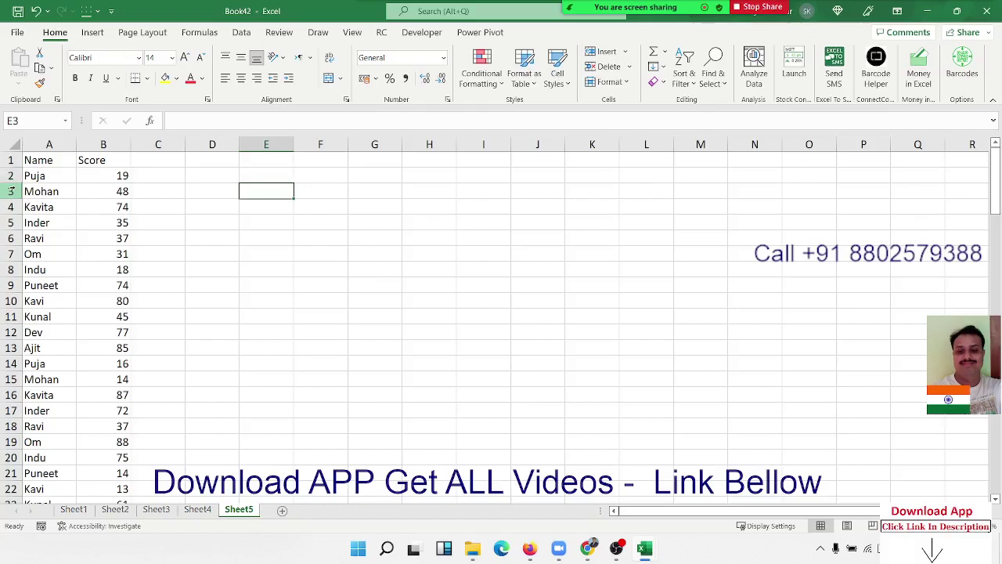
# Step: Enter the grading key in E3:F5: >60 Pass, 40-60 Re-Test, <40 Fail
pyautogui.write('>6')
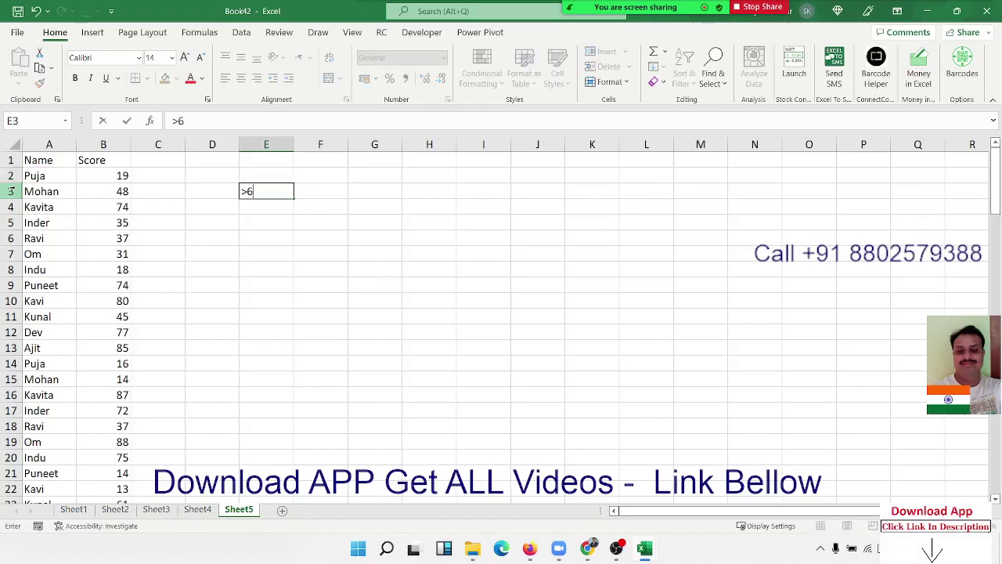
pyautogui.write('0')
pyautogui.press('Tab')
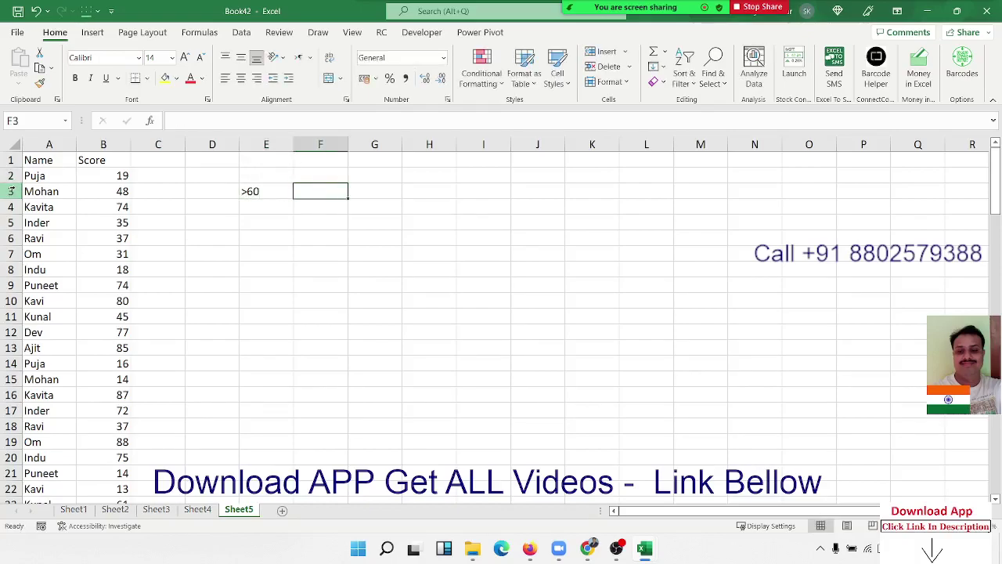
pyautogui.write('Pass')
pyautogui.press('Return')
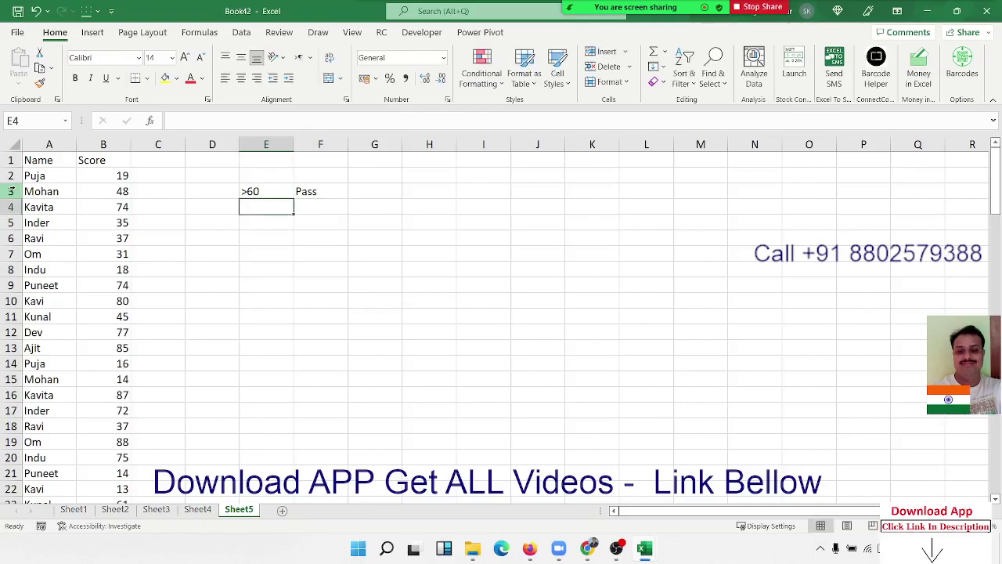
pyautogui.write('40-60')
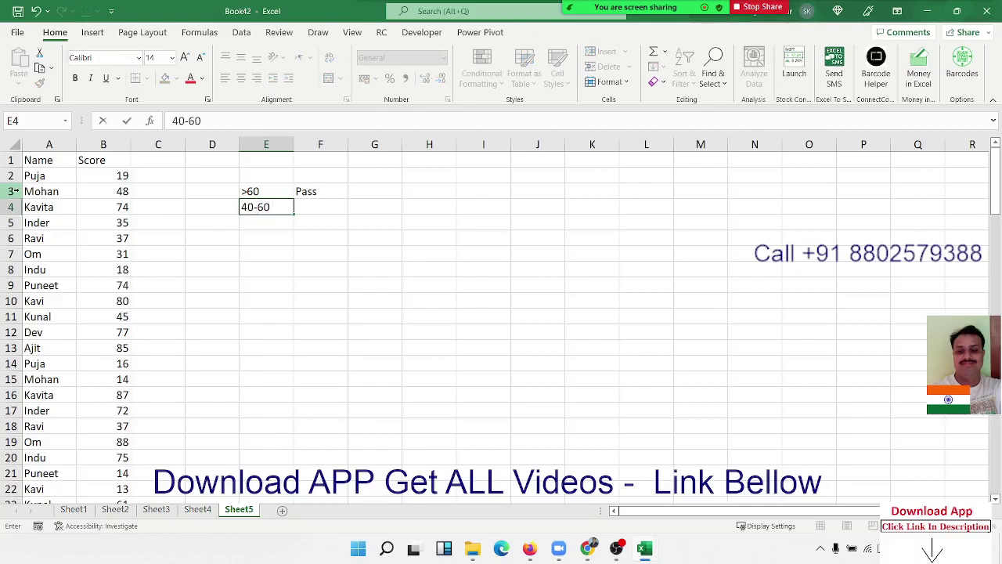
pyautogui.press('Tab')
pyautogui.write('Re')
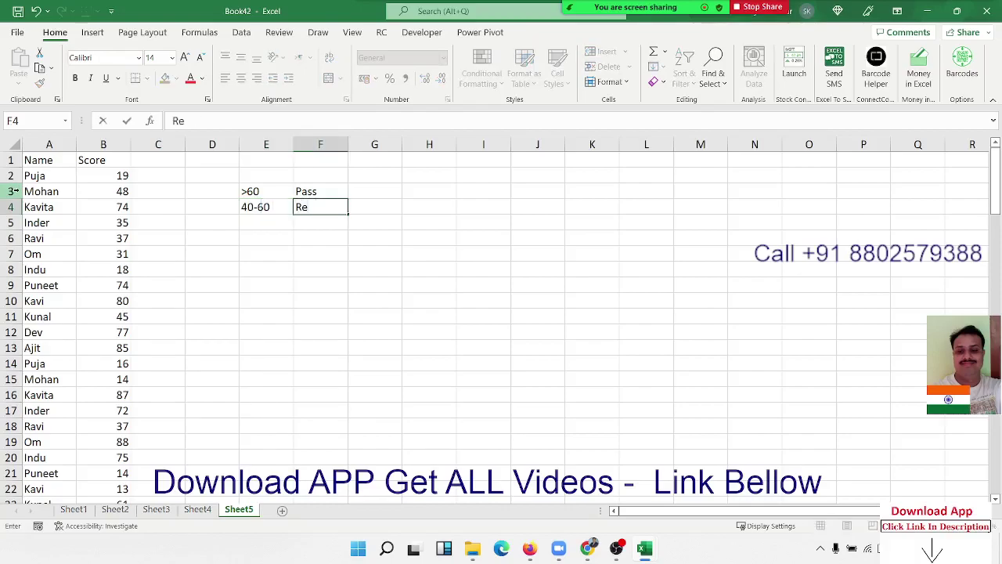
pyautogui.write('-Test')
pyautogui.press('Return')
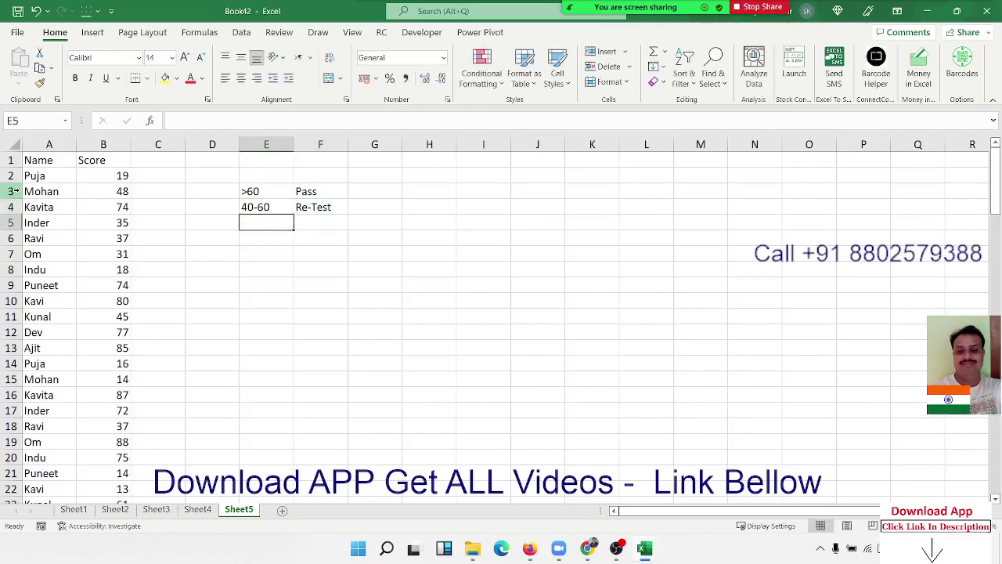
pyautogui.write('>')
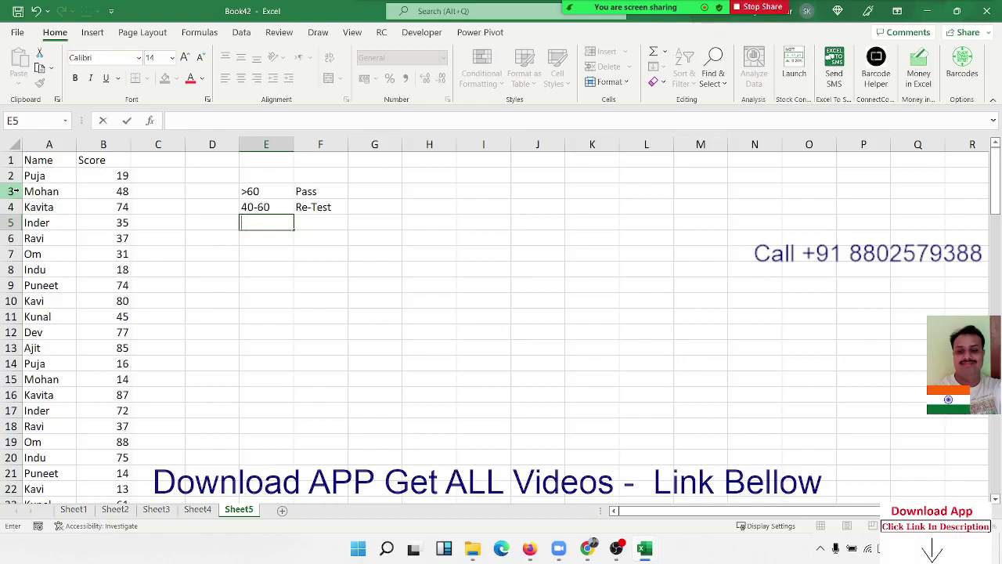
pyautogui.write('40')
pyautogui.press('Tab')
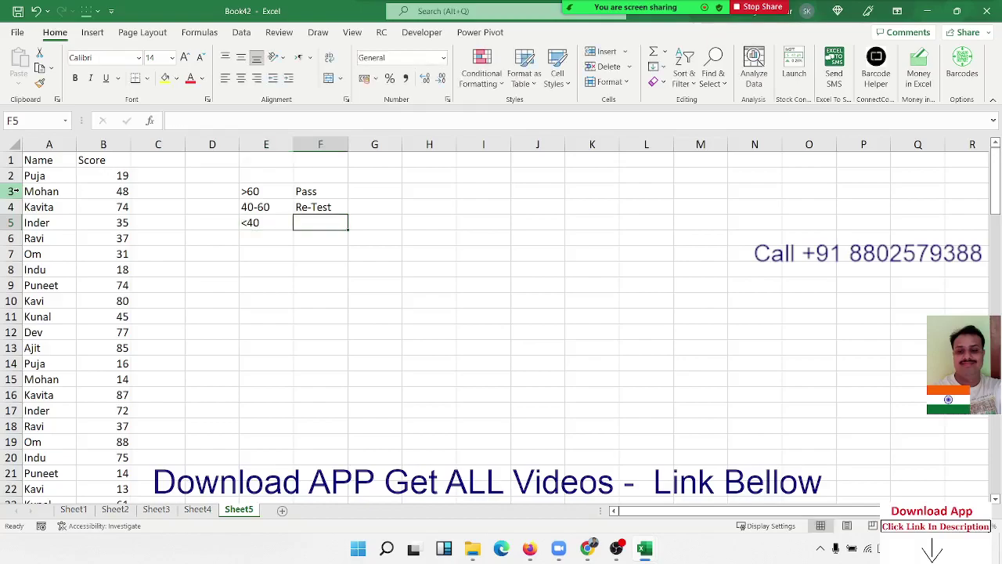
pyautogui.write('Fail')
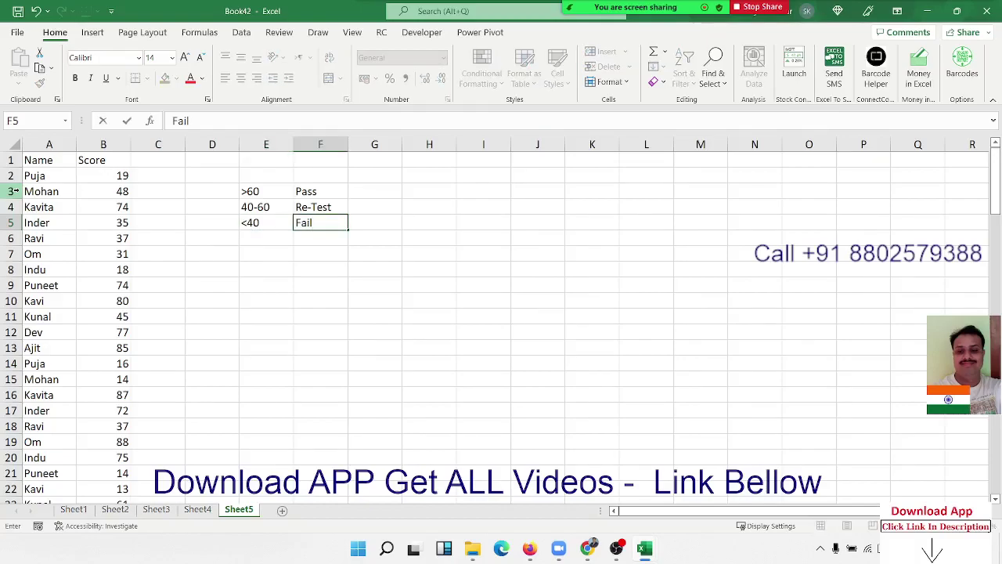
pyautogui.press('Left')
pyautogui.press('Left')
pyautogui.press('Left')
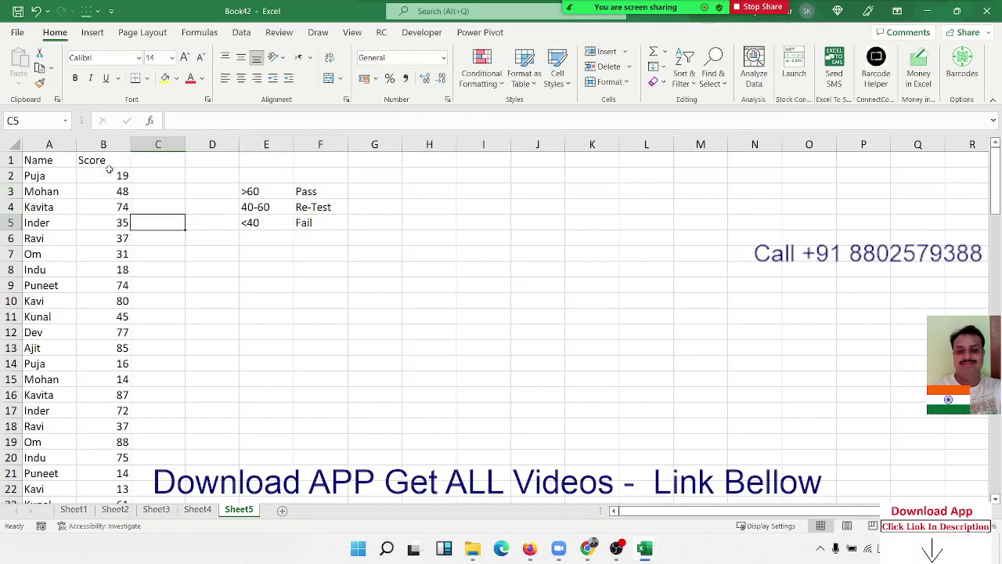
# Step: Select the scores in B2:B115 and apply the 3 Symbols (Uncircled) icon set
pyautogui.moveTo(156, 177); pyautogui.dragTo(155, 334)
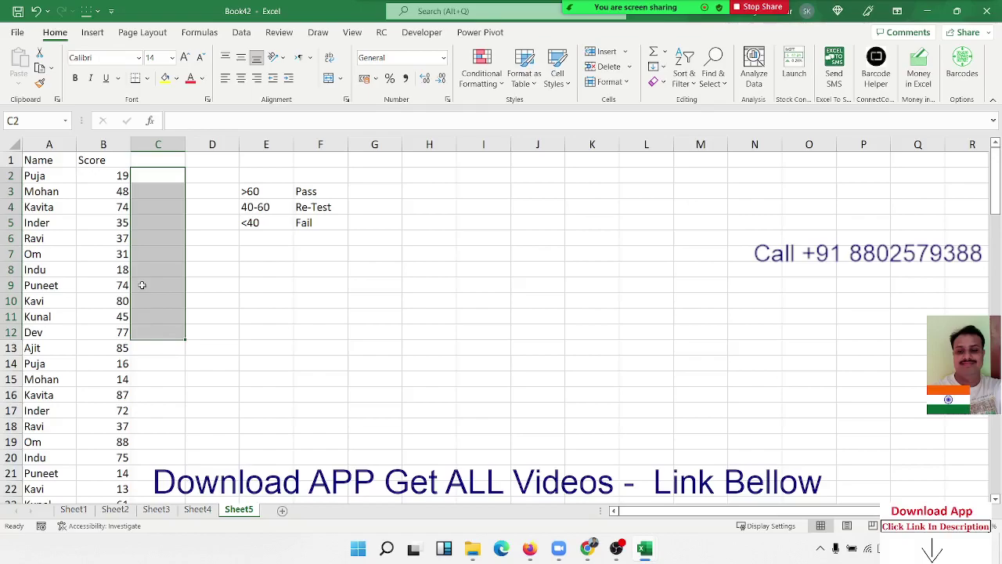
pyautogui.click(106, 176)
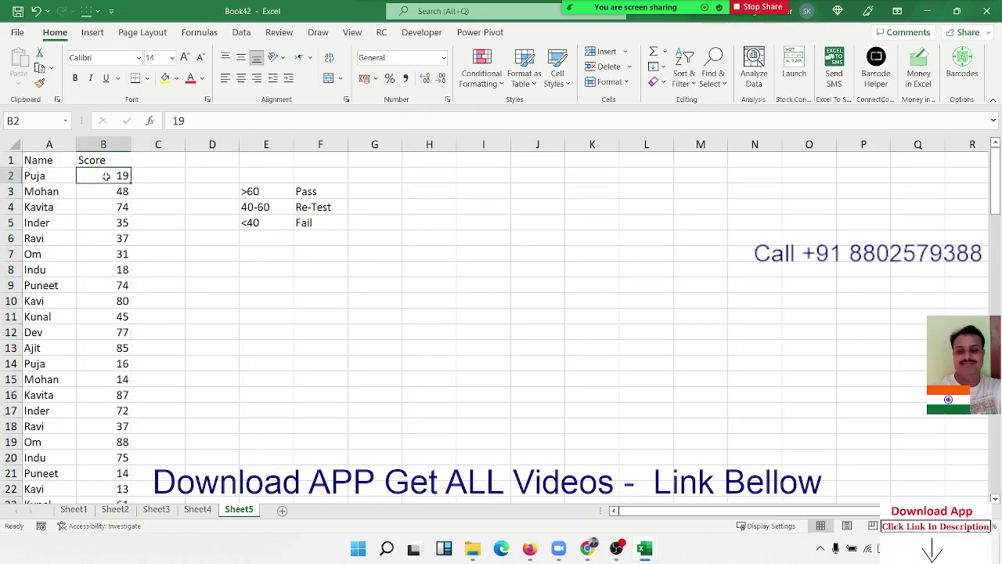
pyautogui.hotkey('ctrl', 'shift', 'Down')
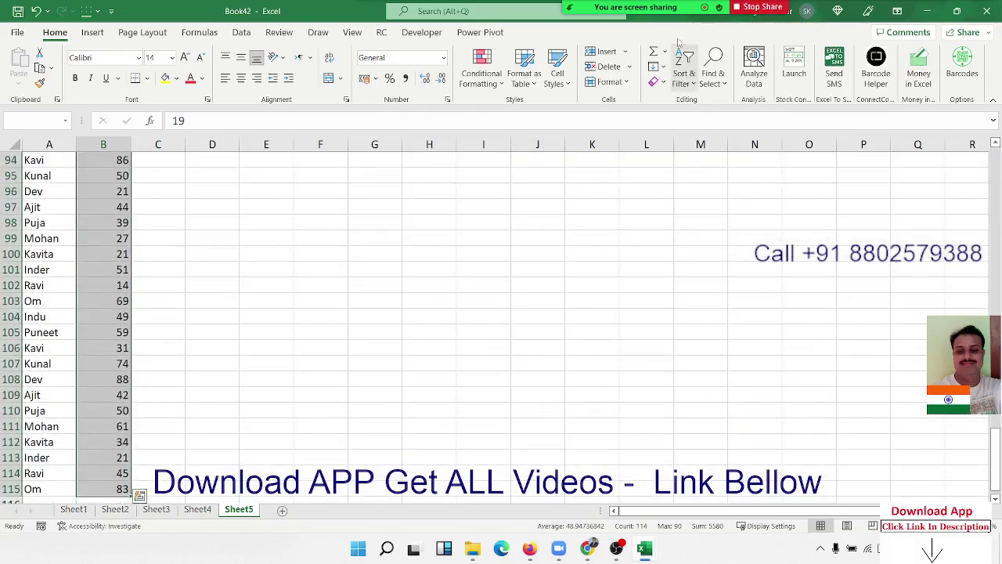
pyautogui.click(482, 67)
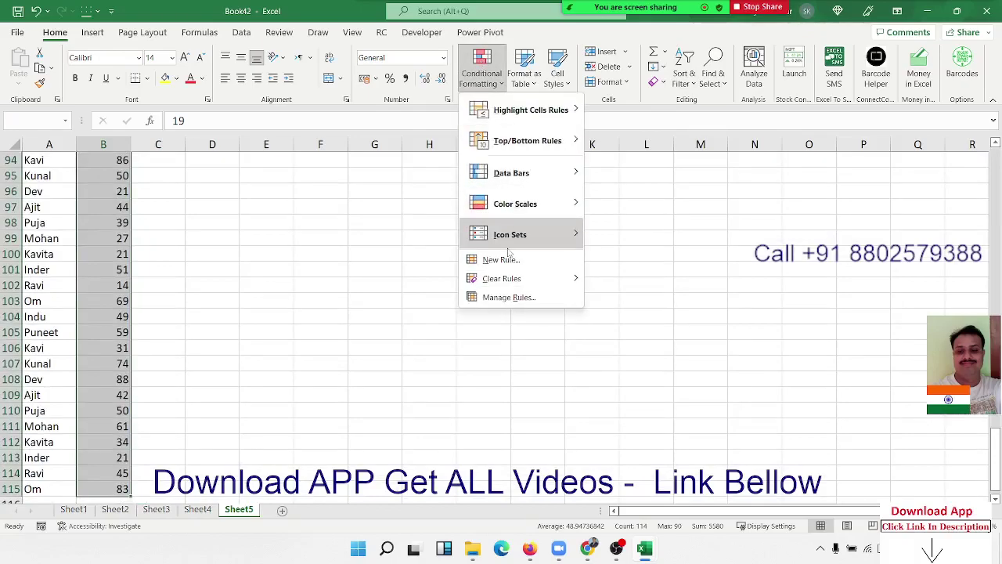
pyautogui.moveTo(508, 246)
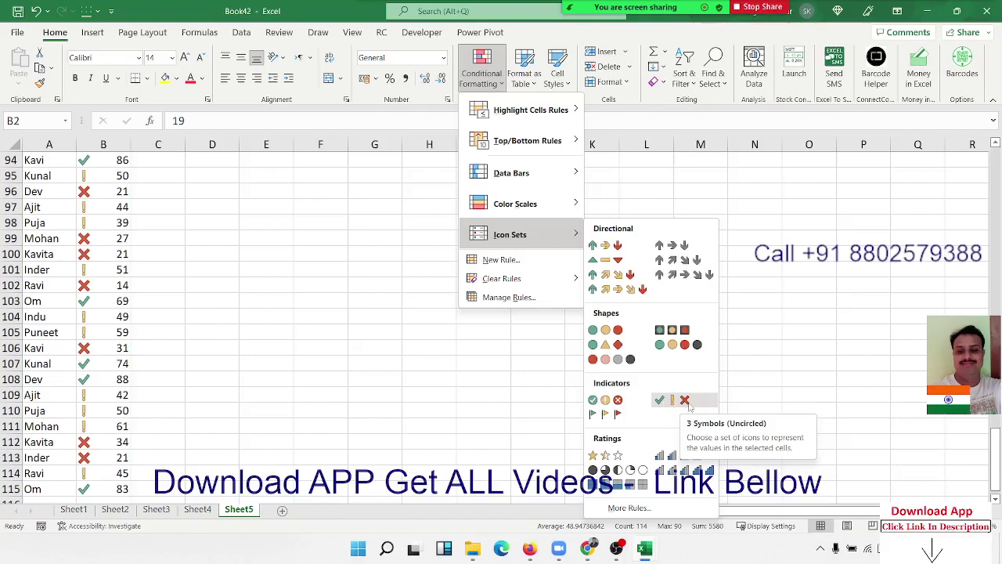
pyautogui.click(689, 404)
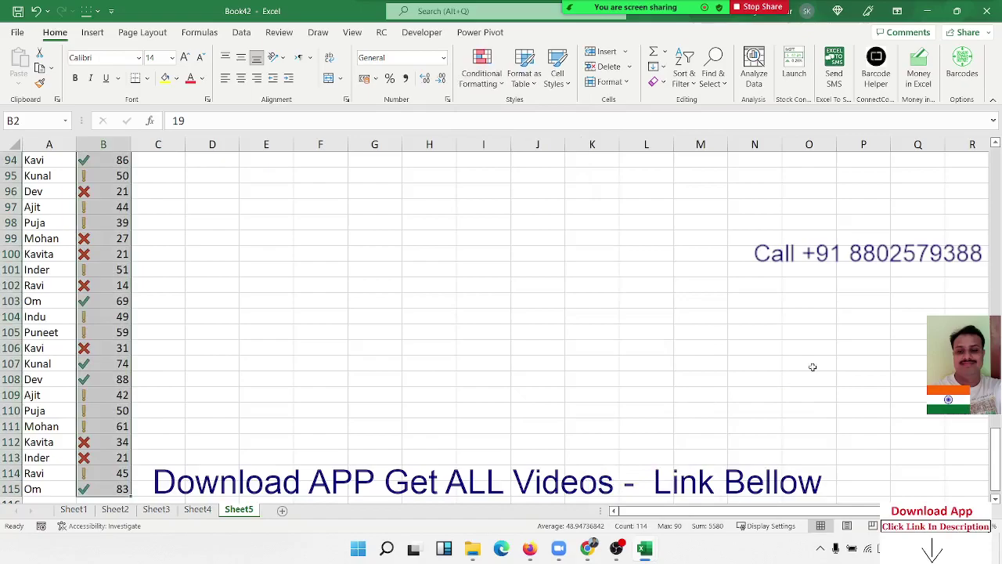
pyautogui.scroll(19, 83, 180)
pyautogui.scroll(12, 83, 180)
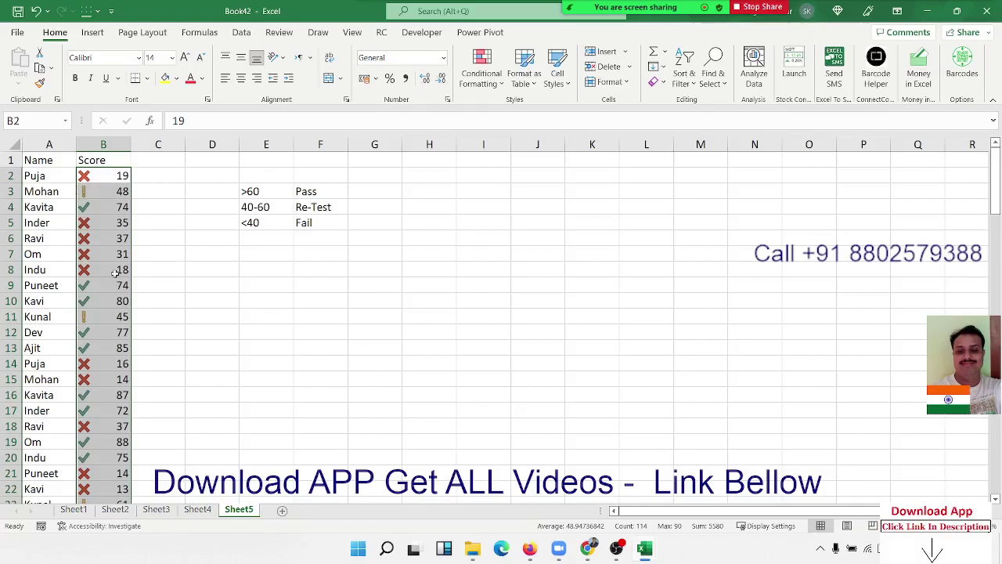
pyautogui.scroll(-2, 115, 270)
pyautogui.scroll(-4, 114, 271)
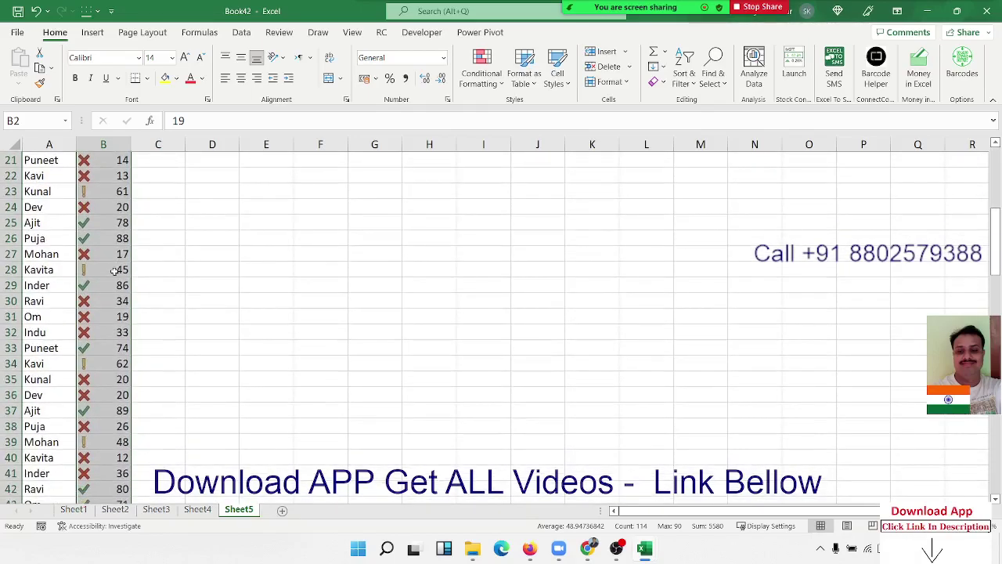
pyautogui.scroll(6, 114, 270)
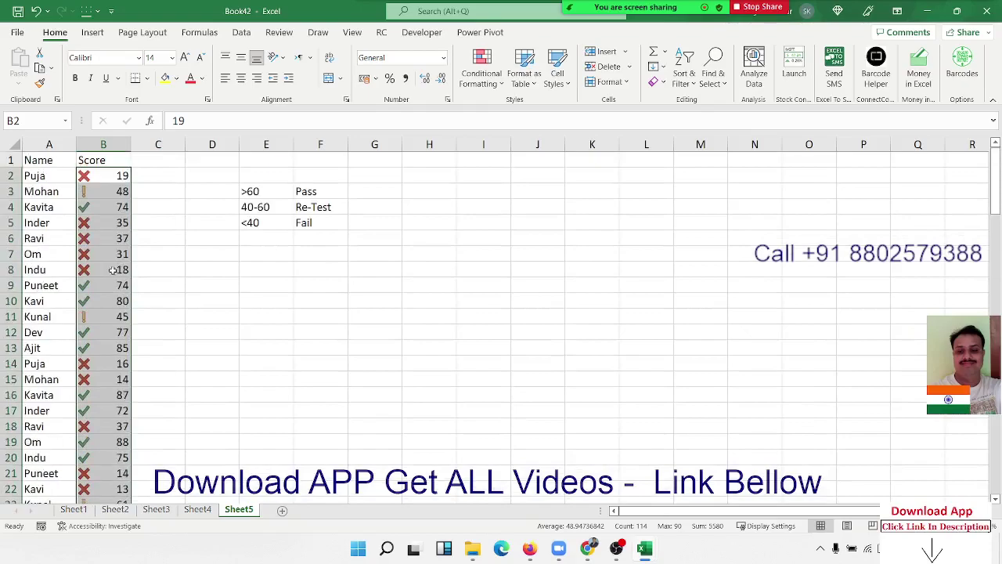
# Step: Switch the Score icon rule thresholds to Number type: tick at 60, exclamation at 45
pyautogui.click(479, 75)
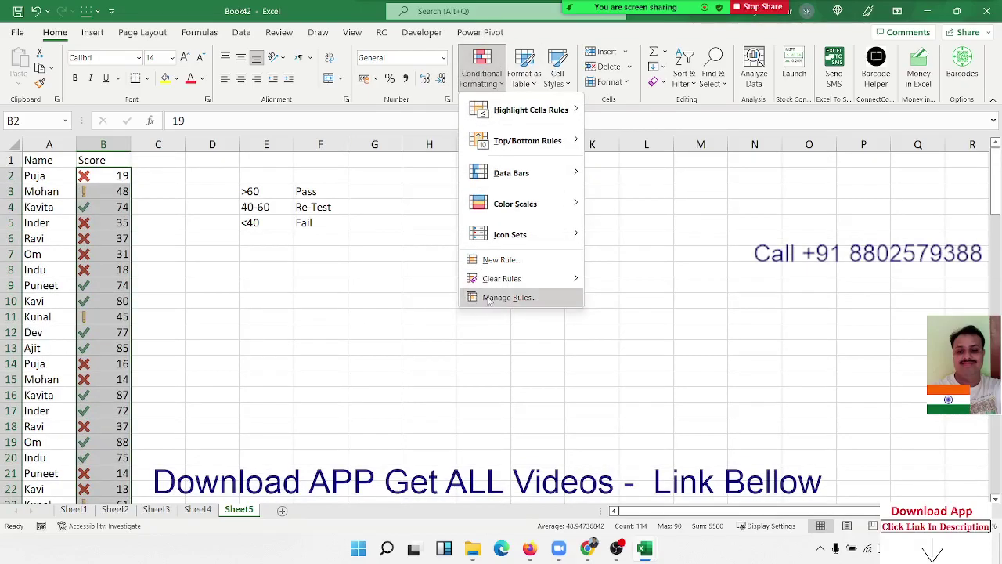
pyautogui.click(477, 298)
pyautogui.doubleClick(278, 211)
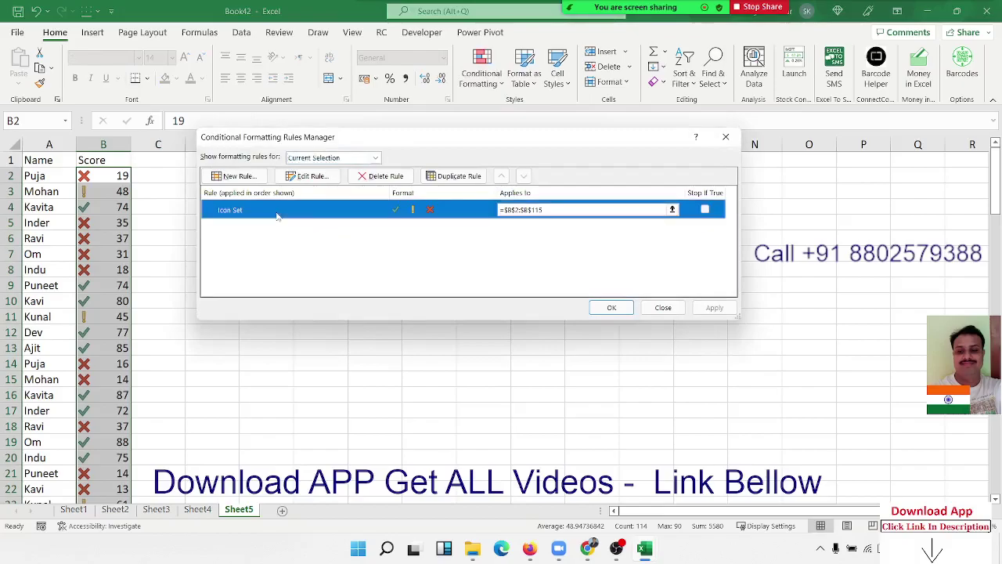
pyautogui.moveTo(323, 92)
pyautogui.mouseDown()
pyautogui.moveTo(306, 92)
pyautogui.moveTo(394, 121)
pyautogui.mouseUp()
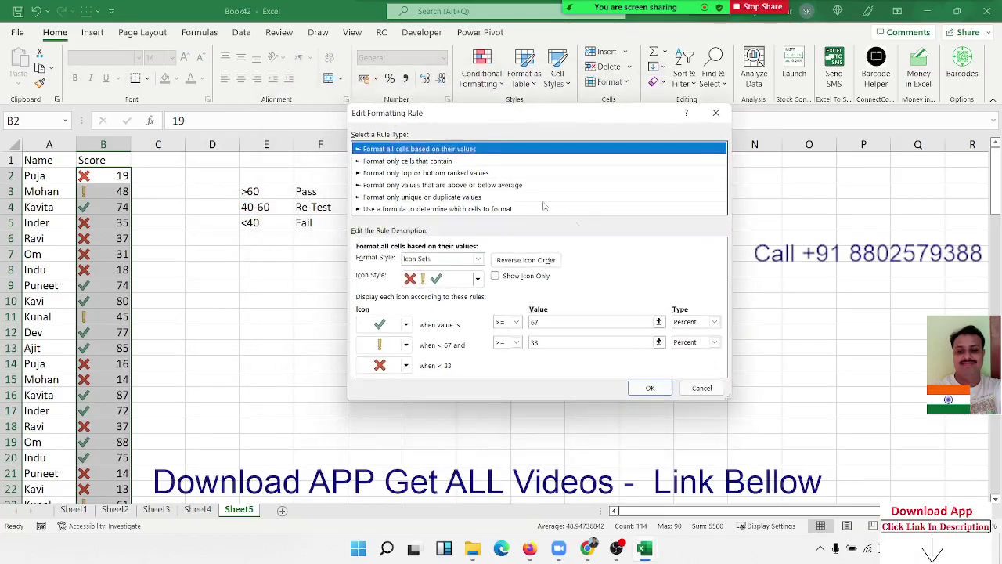
pyautogui.click(693, 322)
pyautogui.click(685, 334)
pyautogui.click(689, 342)
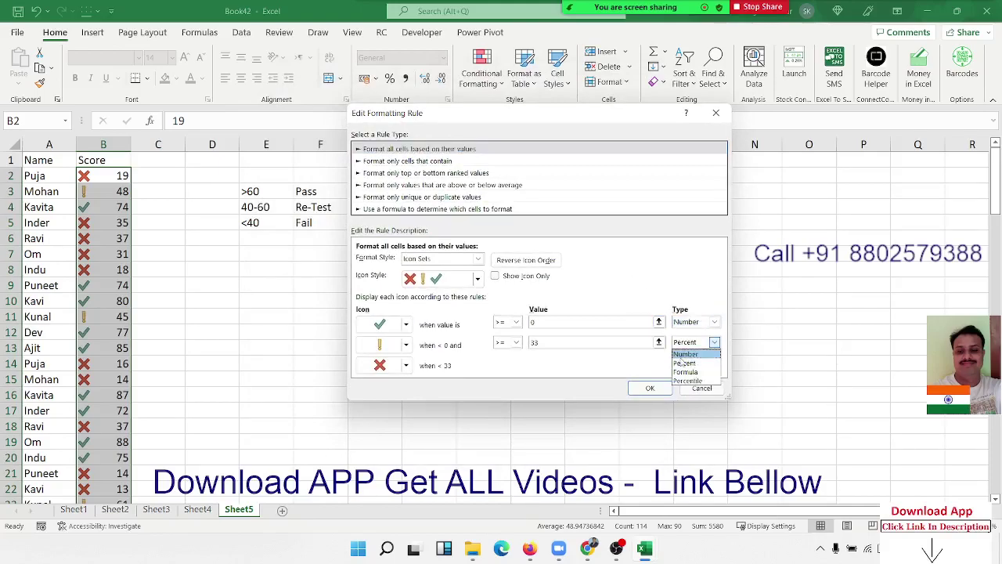
pyautogui.click(684, 354)
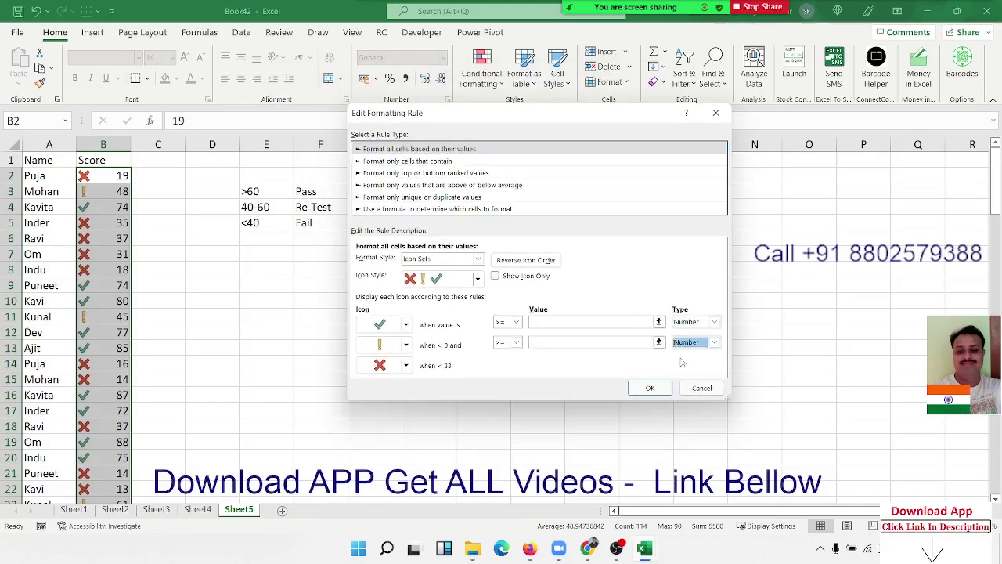
pyautogui.click(537, 322)
pyautogui.write('60')
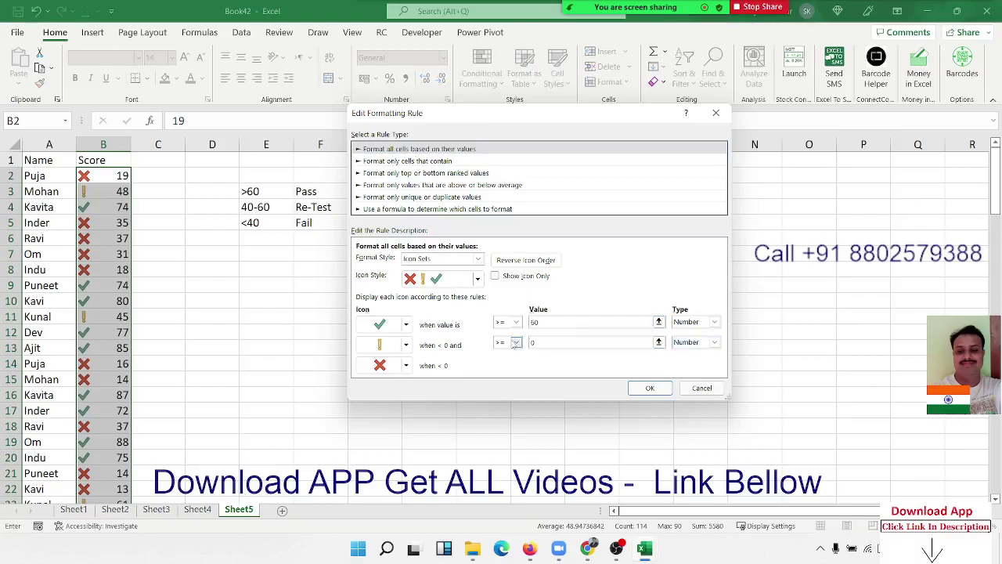
pyautogui.click(537, 342)
pyautogui.write('45')
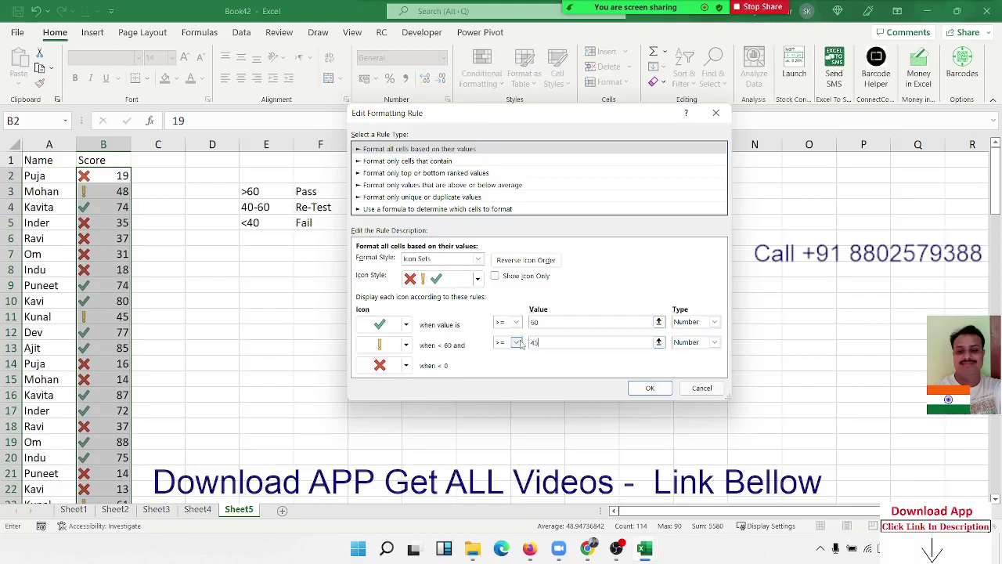
pyautogui.click(529, 324)
pyautogui.click(542, 321)
pyautogui.click(649, 387)
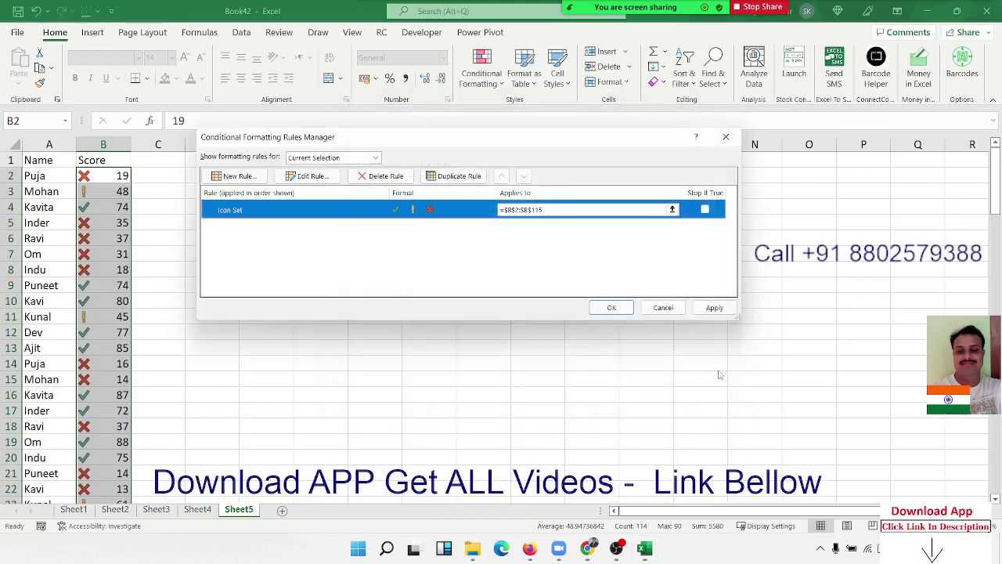
pyautogui.click(613, 308)
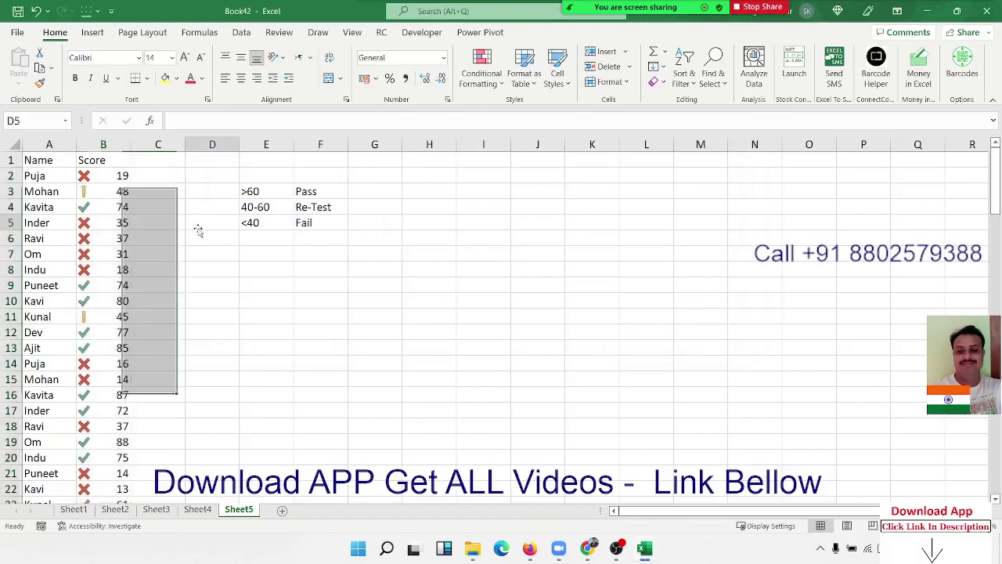
# Step: Enter 3, 2, 1 in D3:D5 and give them the 3 Symbols icon set
pyautogui.click(198, 226)
pyautogui.click(214, 188)
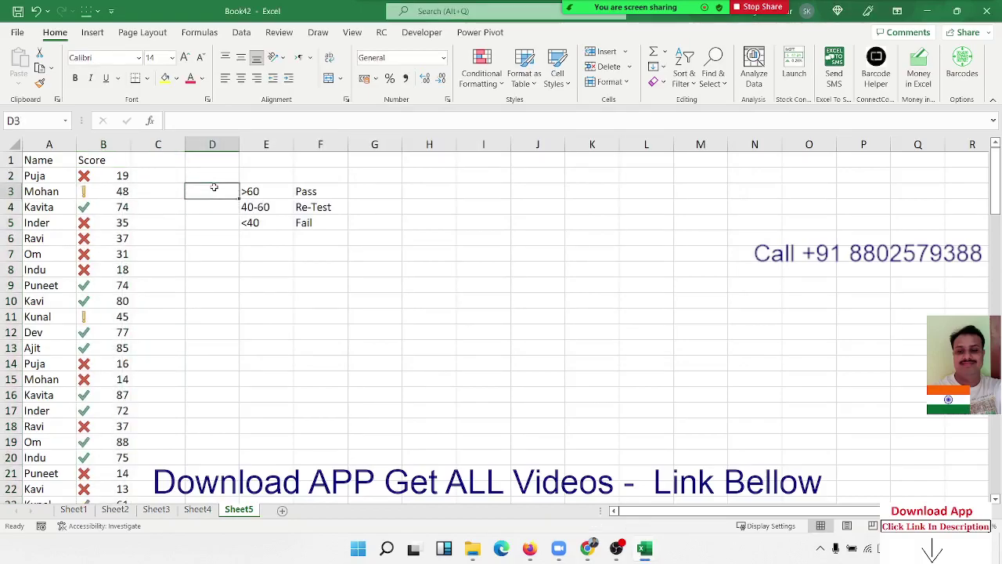
pyautogui.write('3')
pyautogui.press('Return')
pyautogui.write('2')
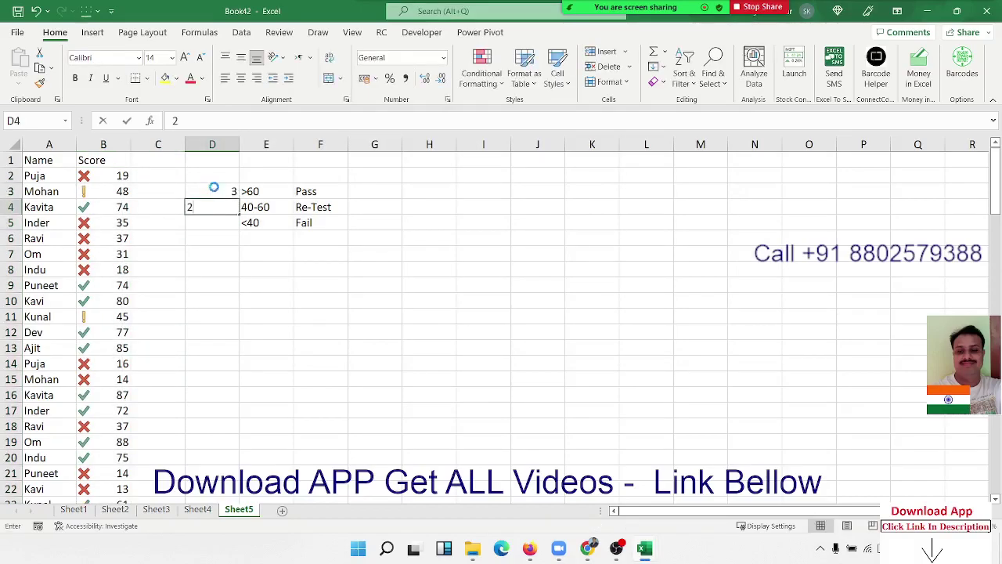
pyautogui.press('Return')
pyautogui.write('1')
pyautogui.press('Return')
pyautogui.moveTo(216, 194); pyautogui.dragTo(219, 223)
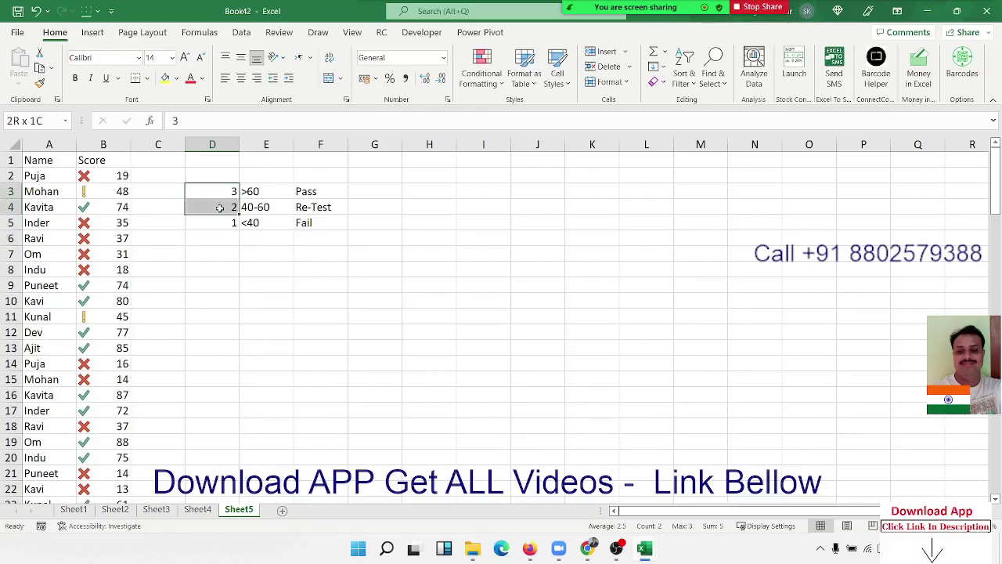
pyautogui.click(481, 71)
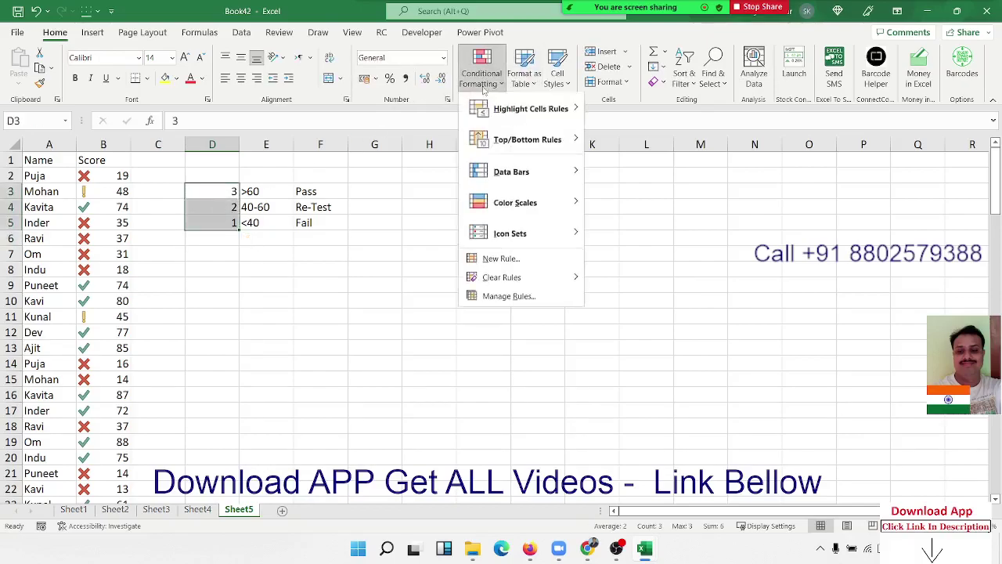
pyautogui.moveTo(540, 235)
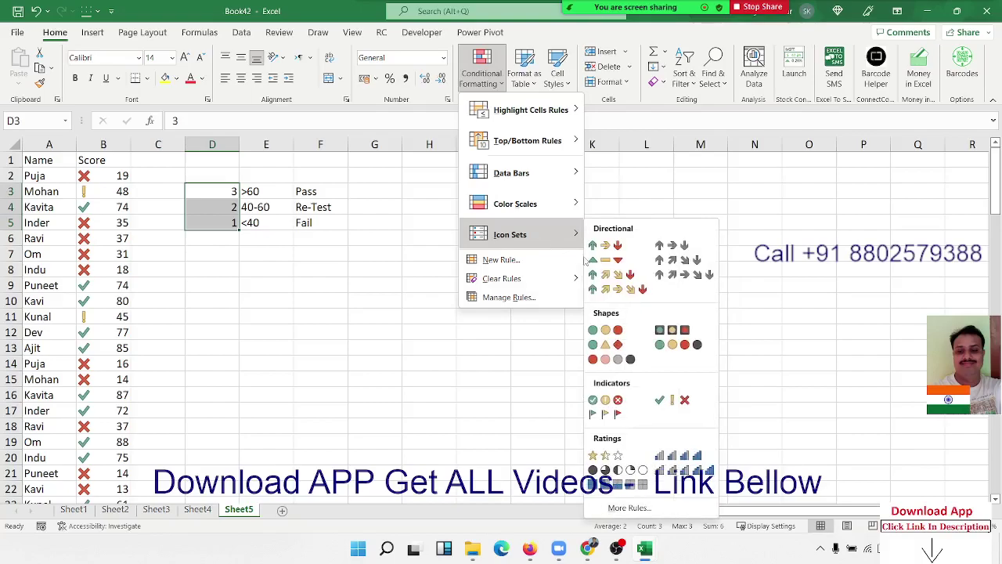
pyautogui.click(672, 400)
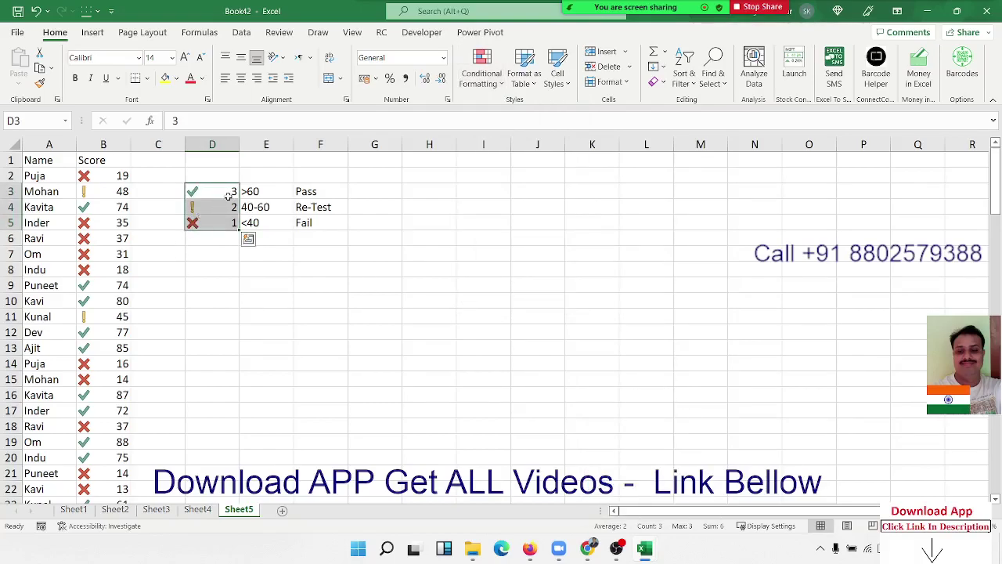
# Step: Edit the D3:D5 Icon Set rule to Show Icon Only, hiding the numbers
pyautogui.click(482, 70)
pyautogui.click(509, 297)
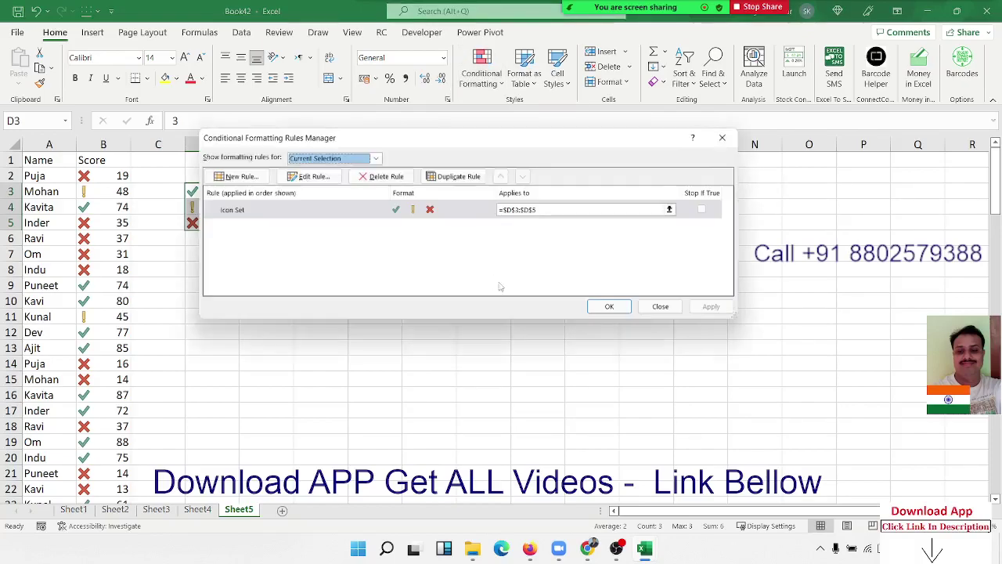
pyautogui.click(364, 220)
pyautogui.doubleClick(363, 219)
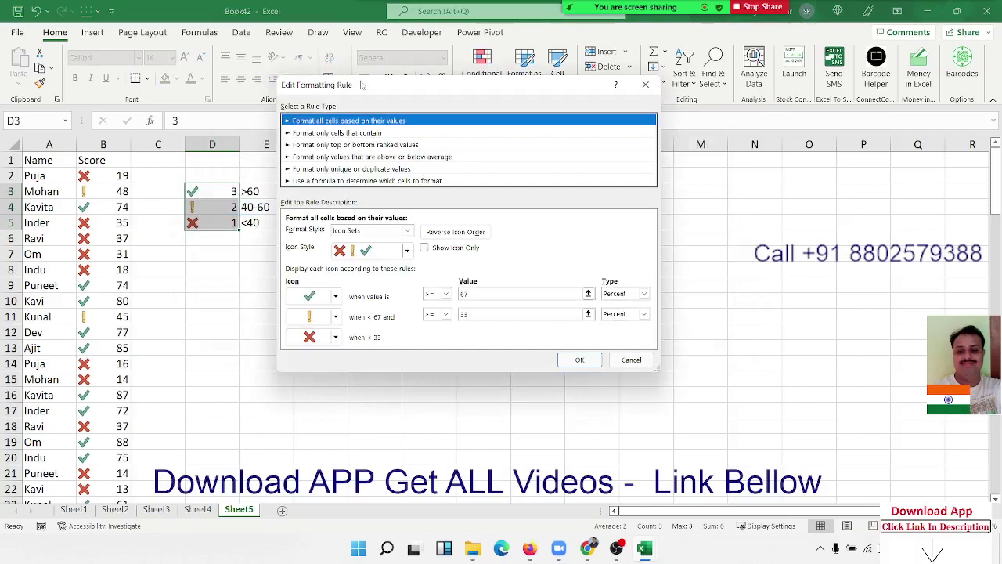
pyautogui.moveTo(363, 87); pyautogui.dragTo(420, 112)
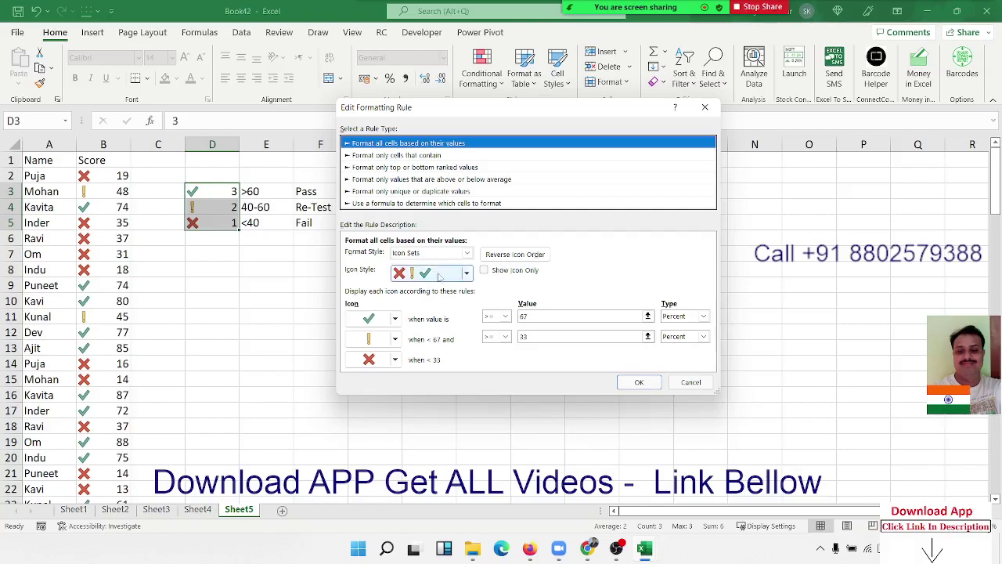
pyautogui.click(494, 275)
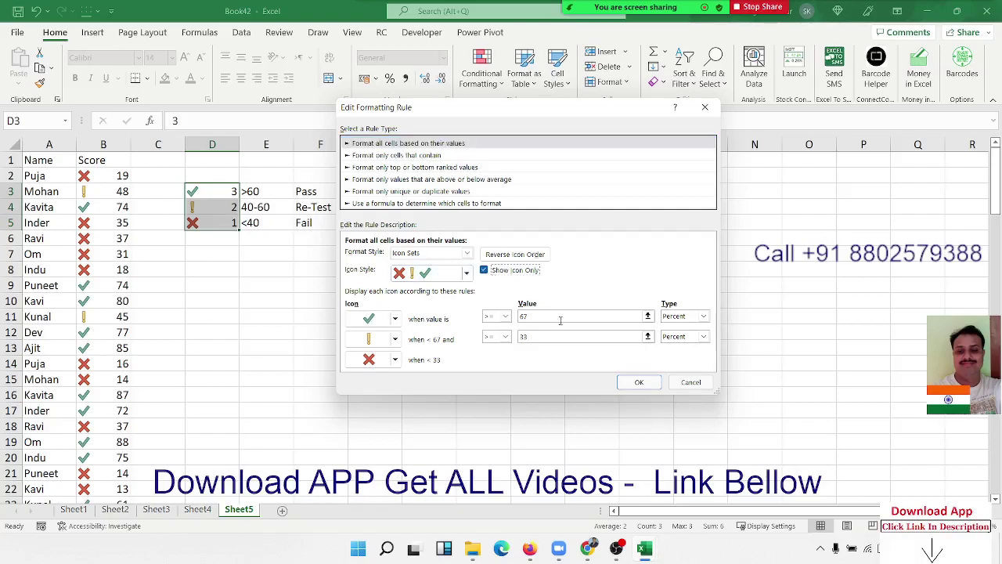
pyautogui.click(638, 385)
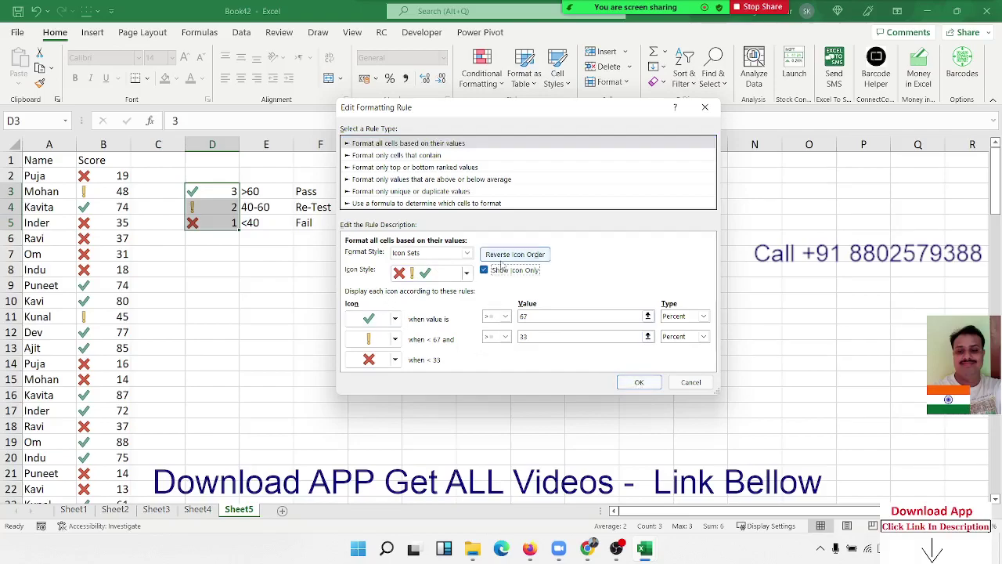
pyautogui.click(637, 382)
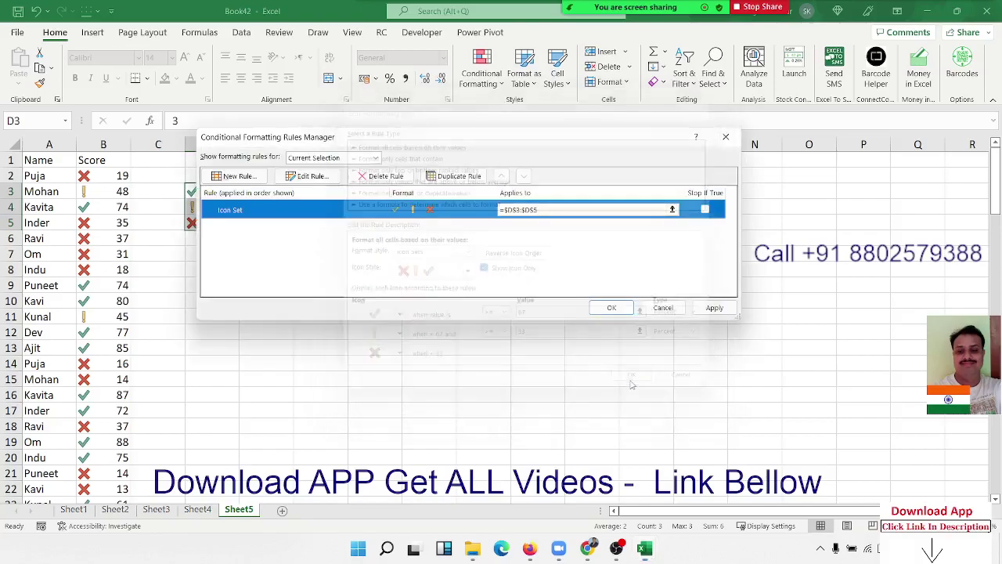
pyautogui.click(611, 307)
# Step: Autofit column E to fit the grading key labels
pyautogui.click(321, 317)
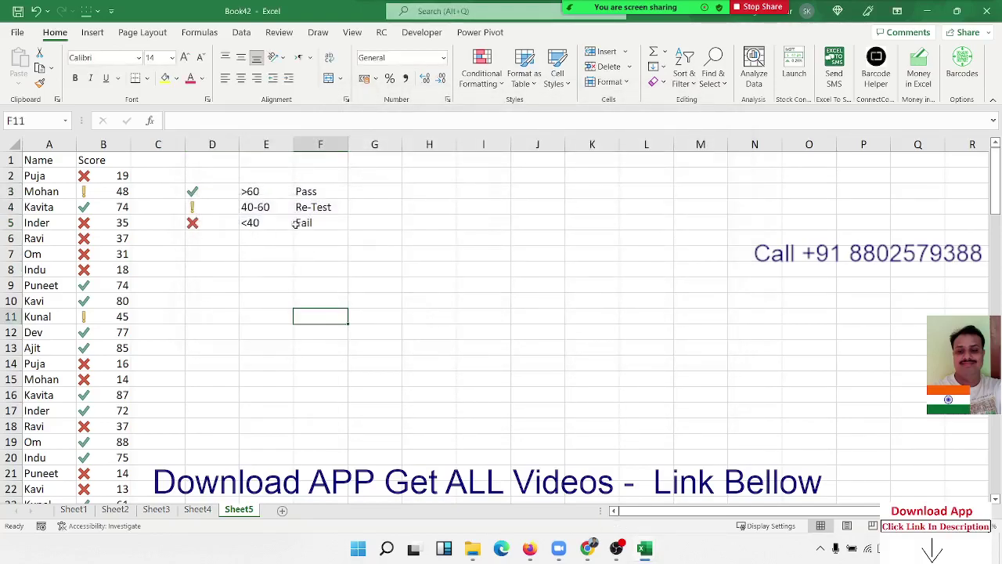
pyautogui.click(233, 144)
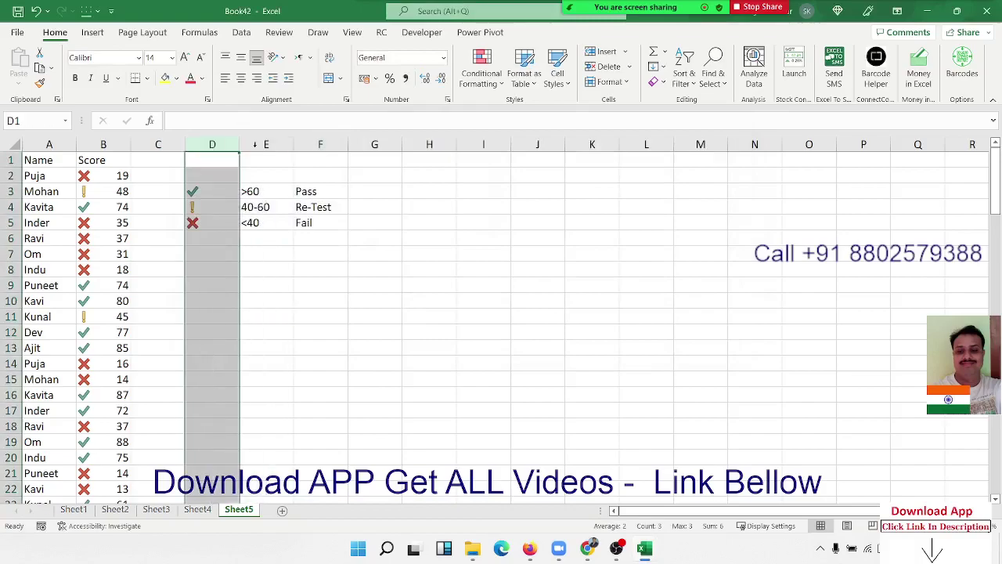
pyautogui.doubleClick(294, 144)
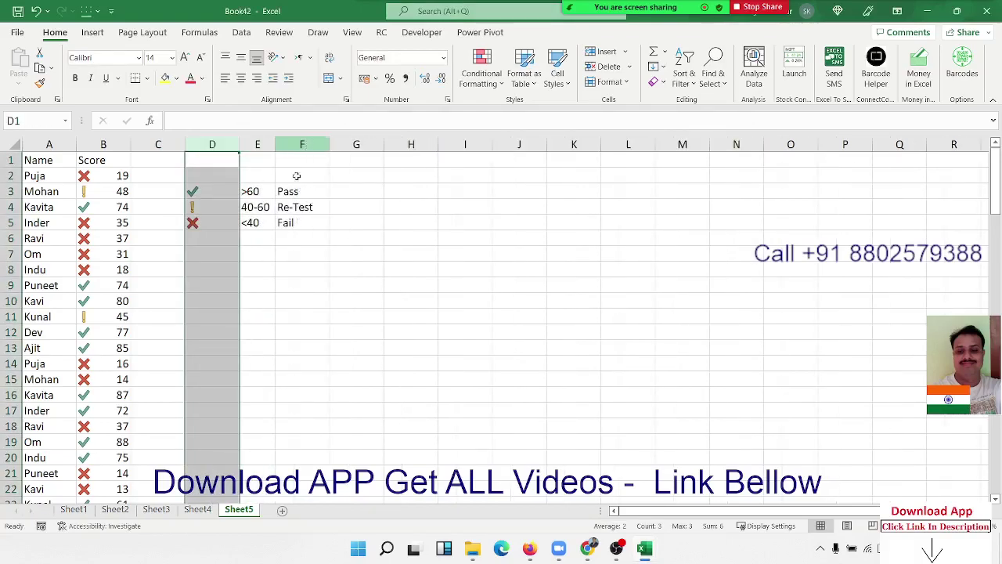
pyautogui.click(296, 251)
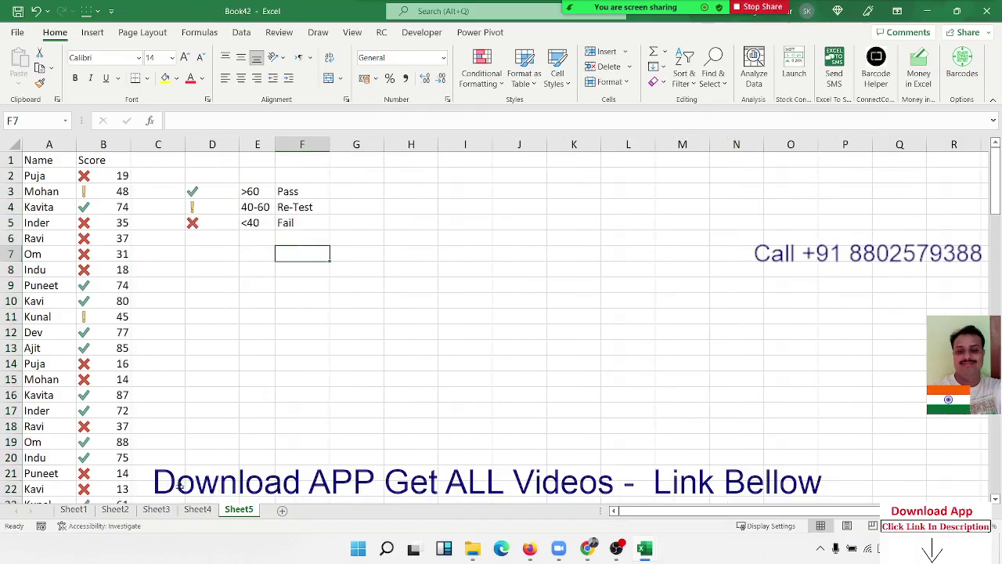
# Step: On Sheet1, inspect the =F2*G2 Amt formula in H2 and the Profit% value in I2
pyautogui.click(74, 509)
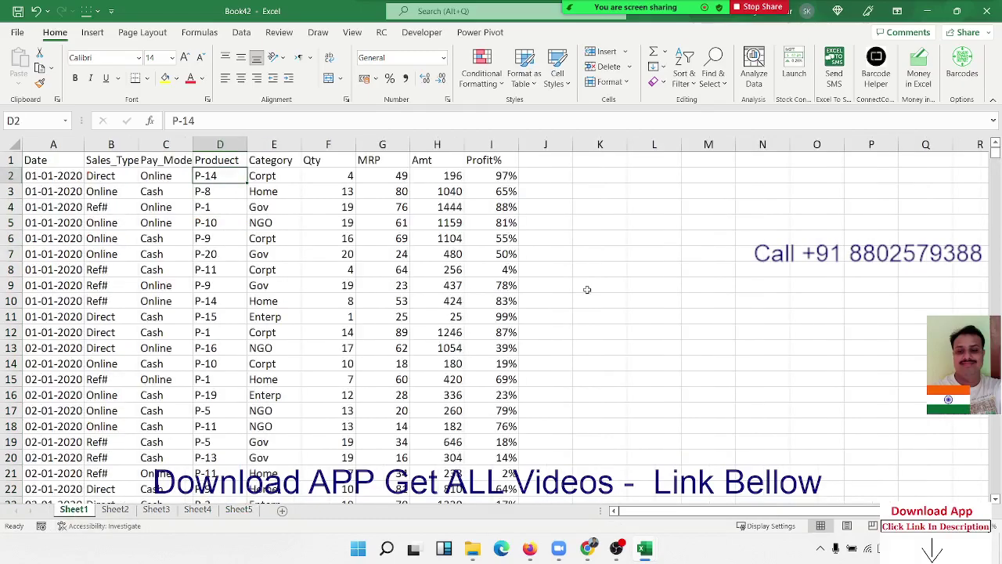
pyautogui.click(428, 175)
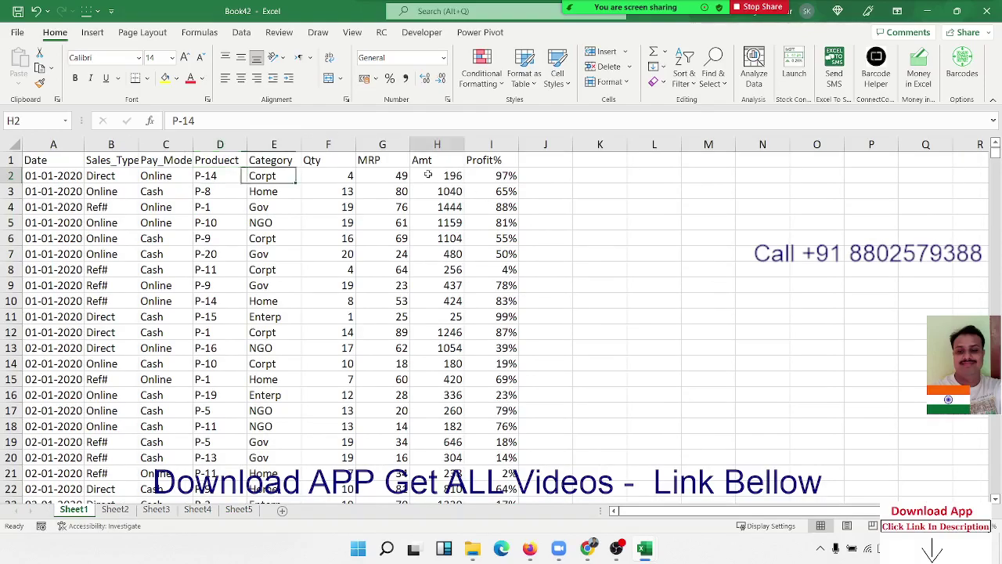
pyautogui.click(496, 174)
pyautogui.moveTo(495, 174); pyautogui.dragTo(457, 174)
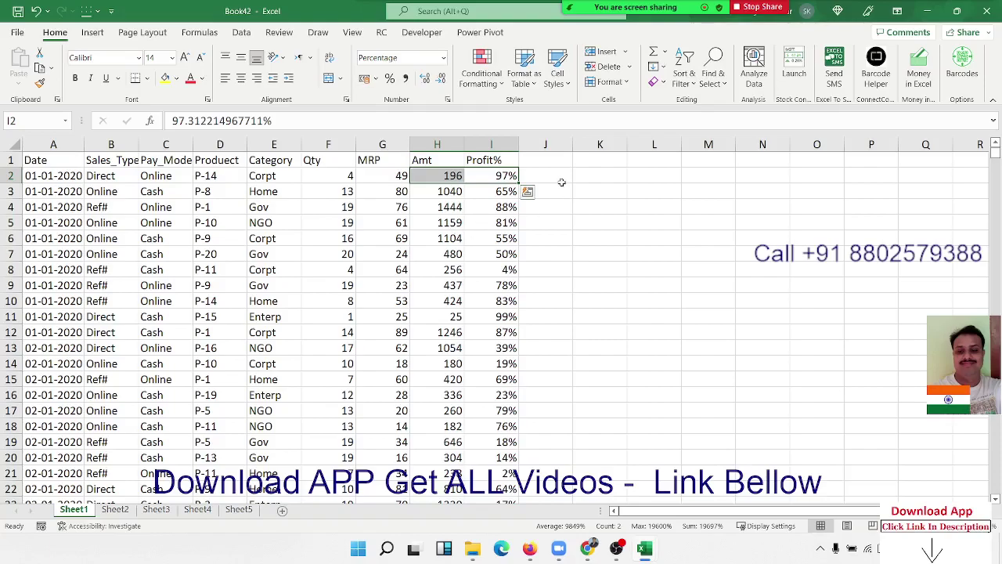
pyautogui.moveTo(562, 178); pyautogui.dragTo(547, 257)
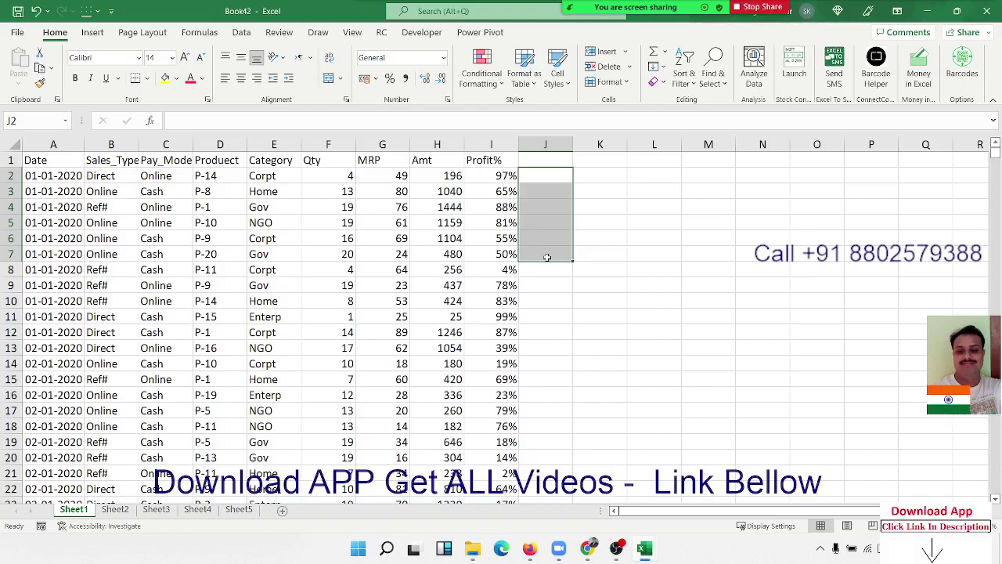
pyautogui.click(452, 173)
pyautogui.moveTo(452, 172); pyautogui.dragTo(469, 175)
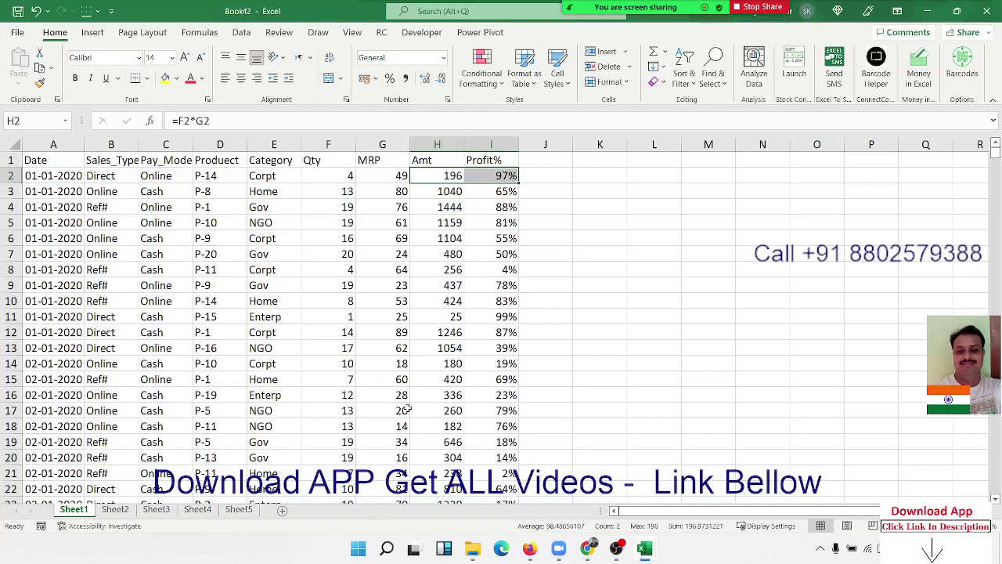
pyautogui.click(53, 144)
# Step: Select cell A2 of the sales table and bring up the Conditional Formatting menu
pyautogui.rightClick(53, 145)
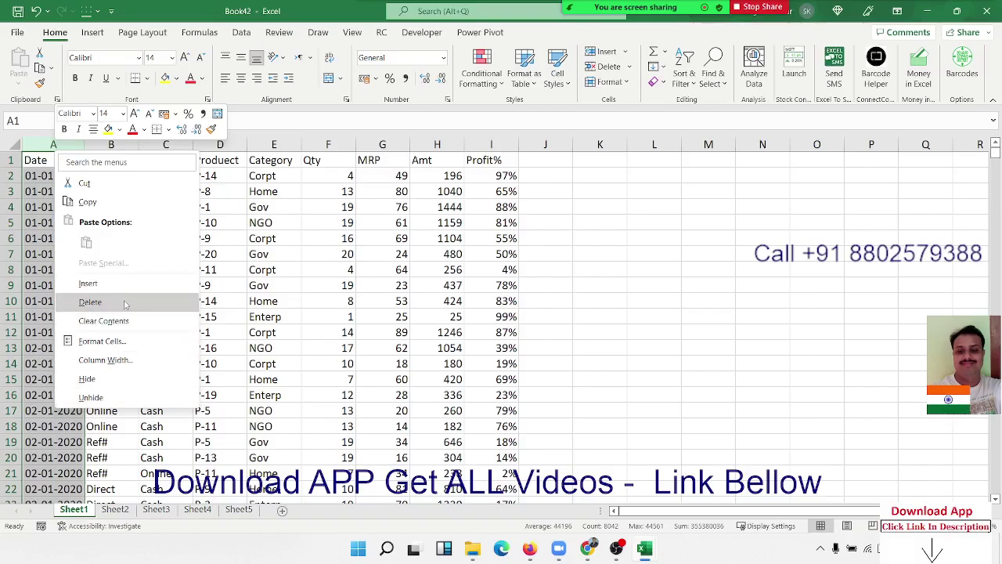
pyautogui.press('Escape')
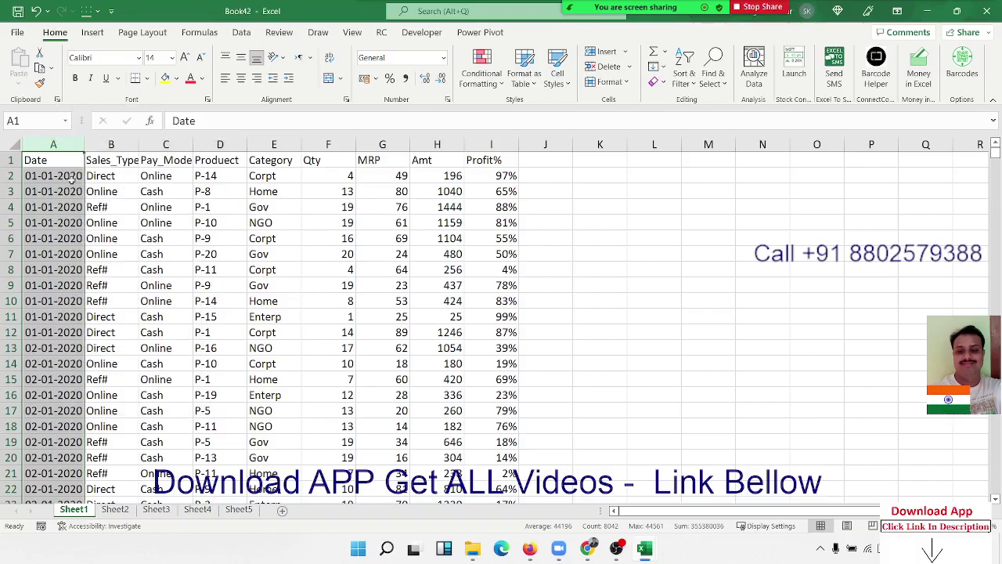
pyautogui.moveTo(72, 179); pyautogui.dragTo(505, 176)
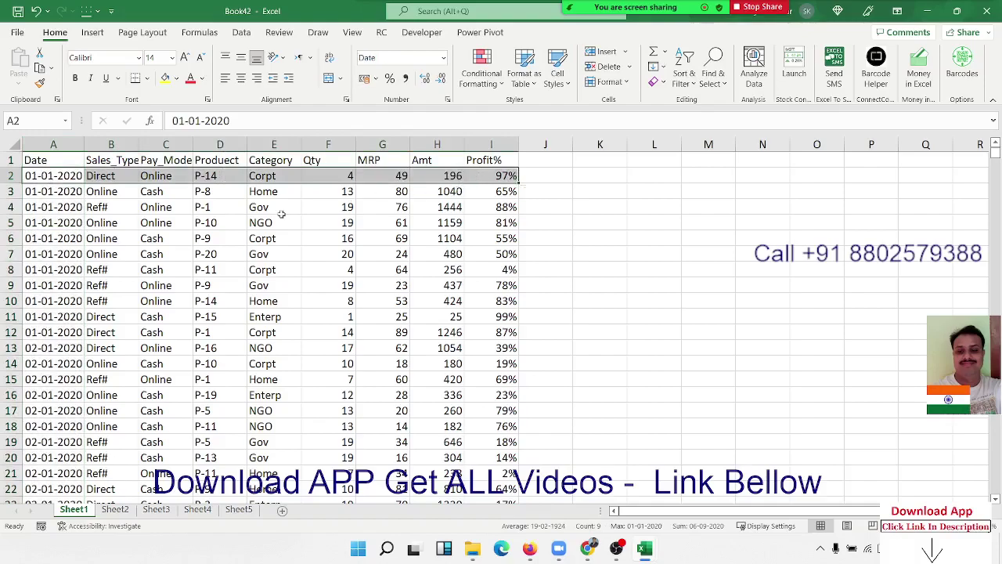
pyautogui.click(242, 225)
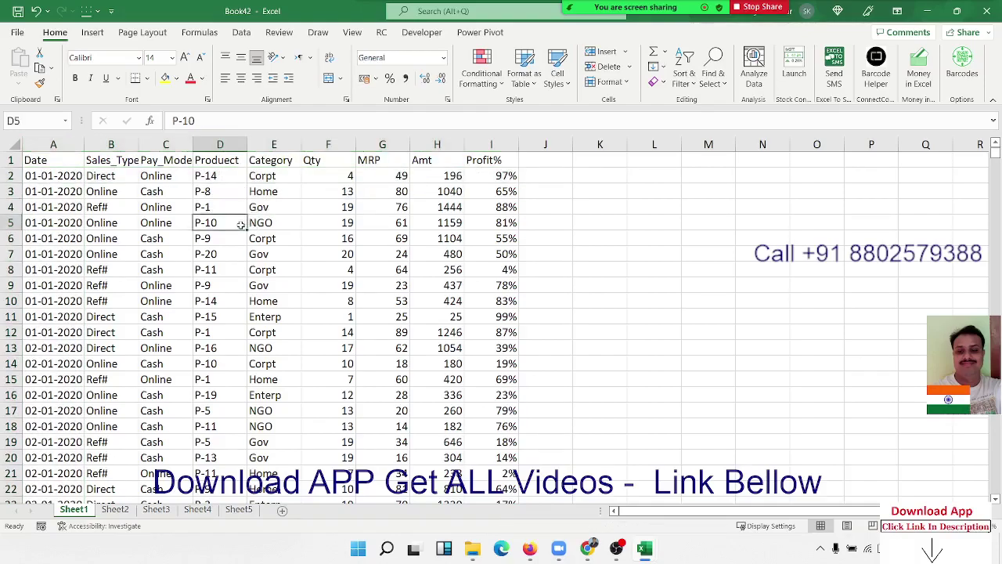
pyautogui.click(487, 79)
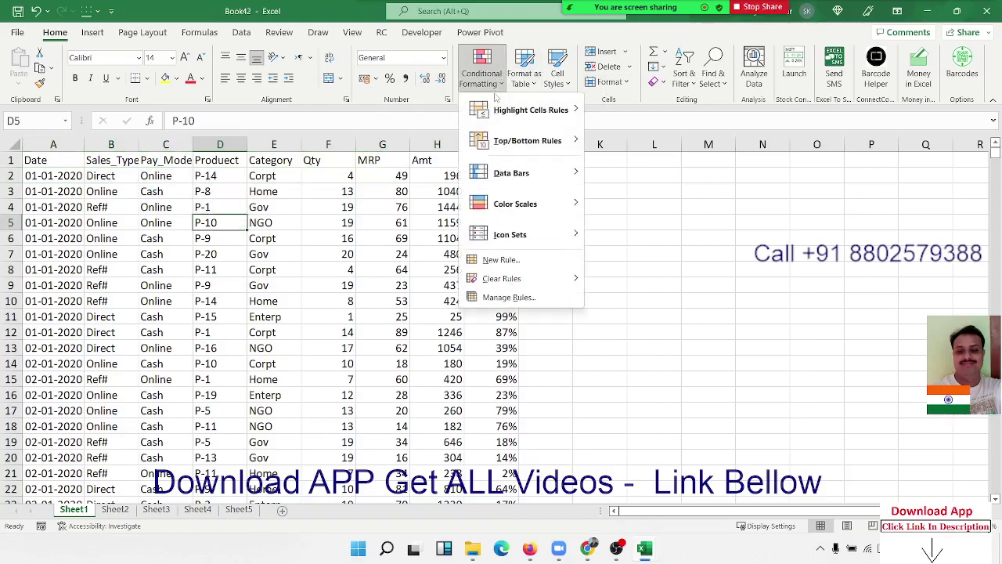
pyautogui.moveTo(505, 110)
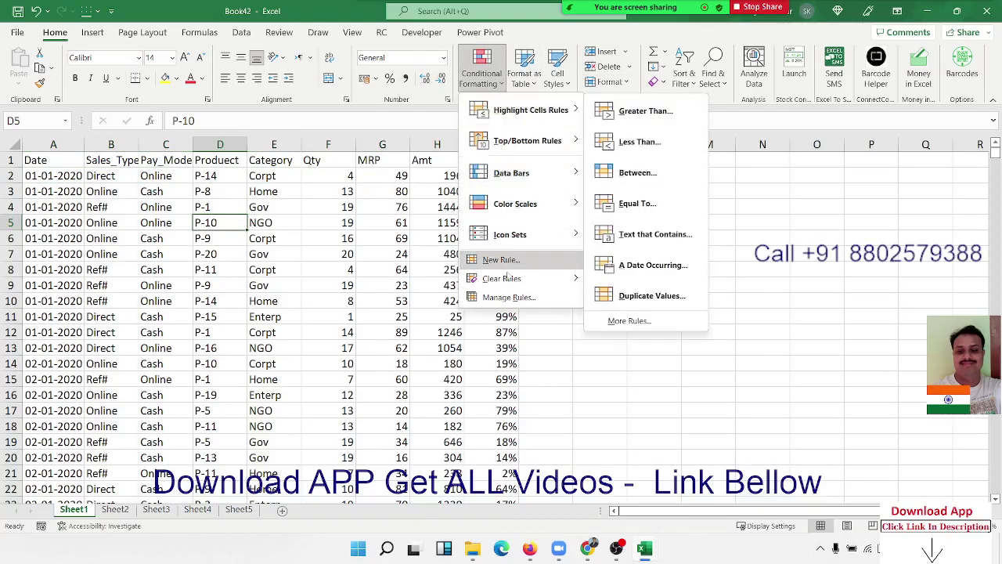
pyautogui.click(178, 299)
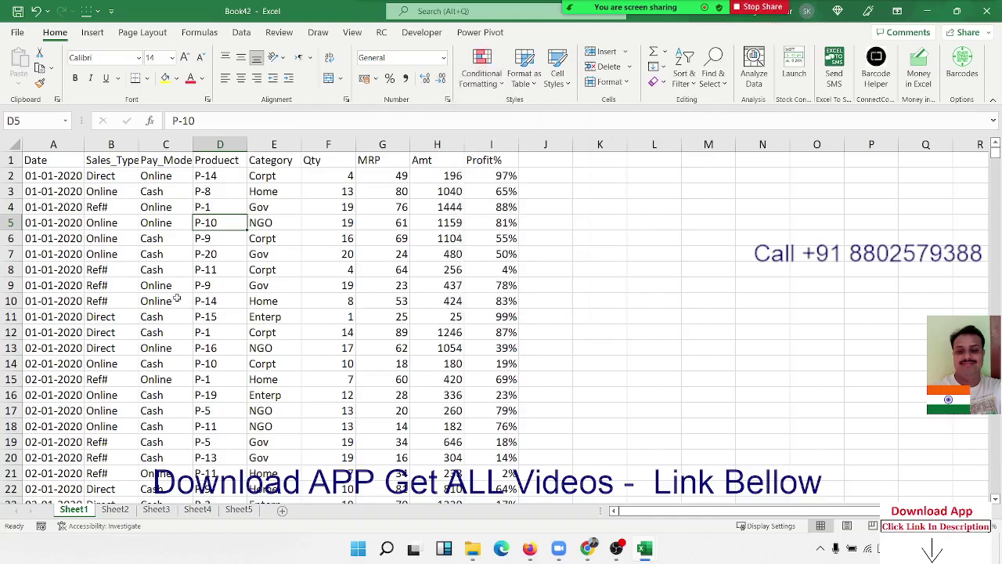
pyautogui.click(70, 175)
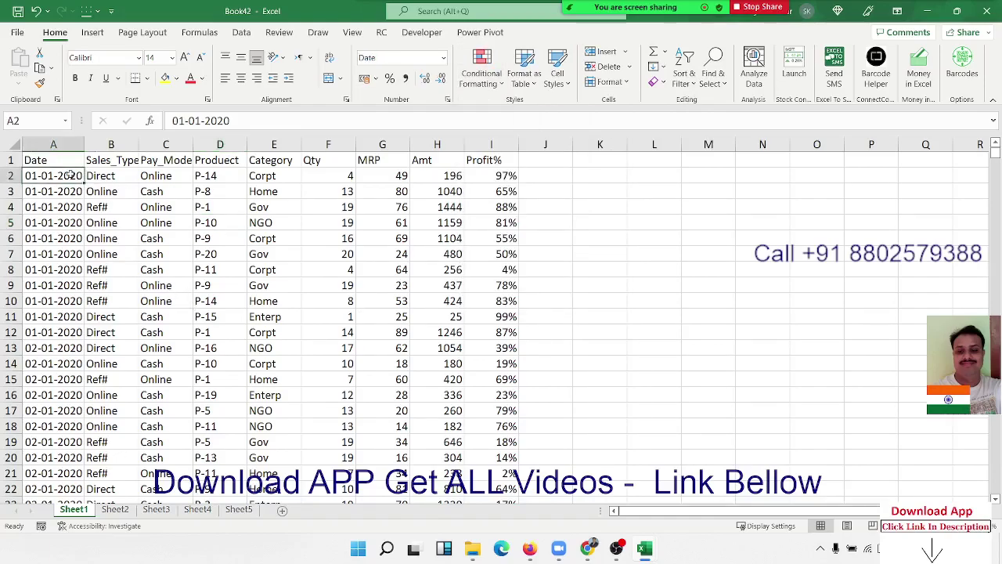
pyautogui.click(484, 74)
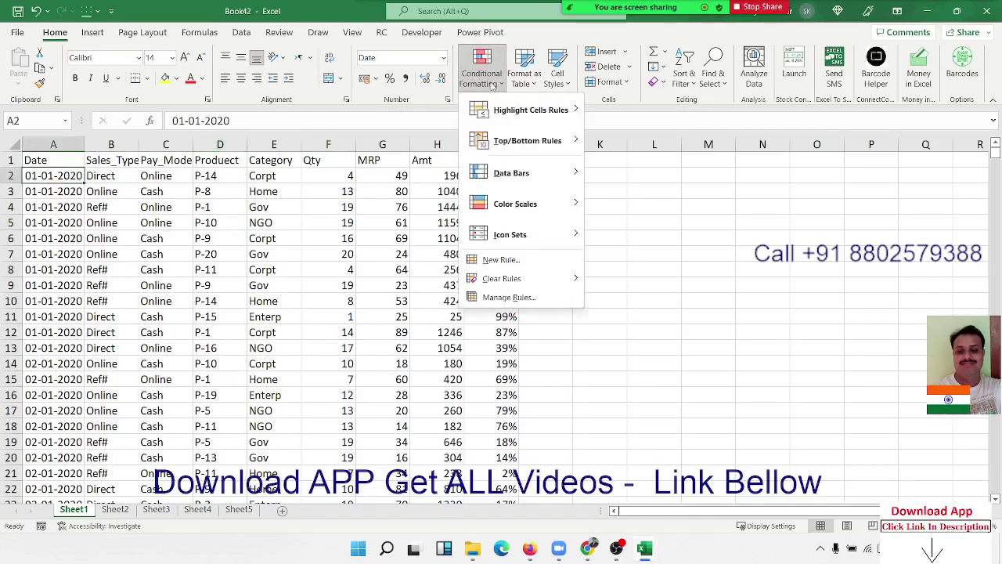
# Step: Start a new conditional formatting rule that uses a formula
pyautogui.click(504, 263)
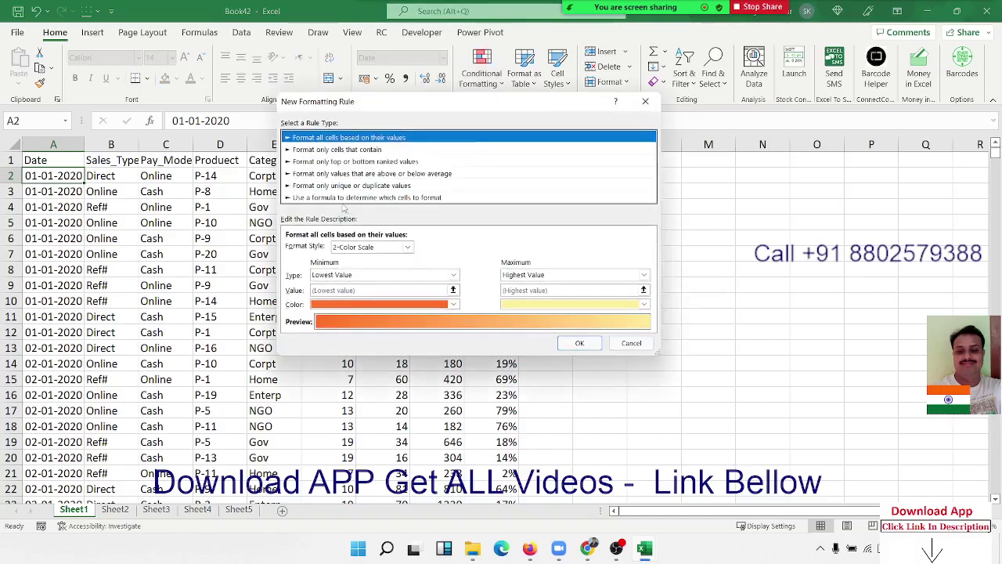
pyautogui.click(340, 198)
pyautogui.moveTo(369, 105)
pyautogui.mouseDown()
pyautogui.moveTo(369, 238)
pyautogui.moveTo(280, 224)
pyautogui.mouseUp()
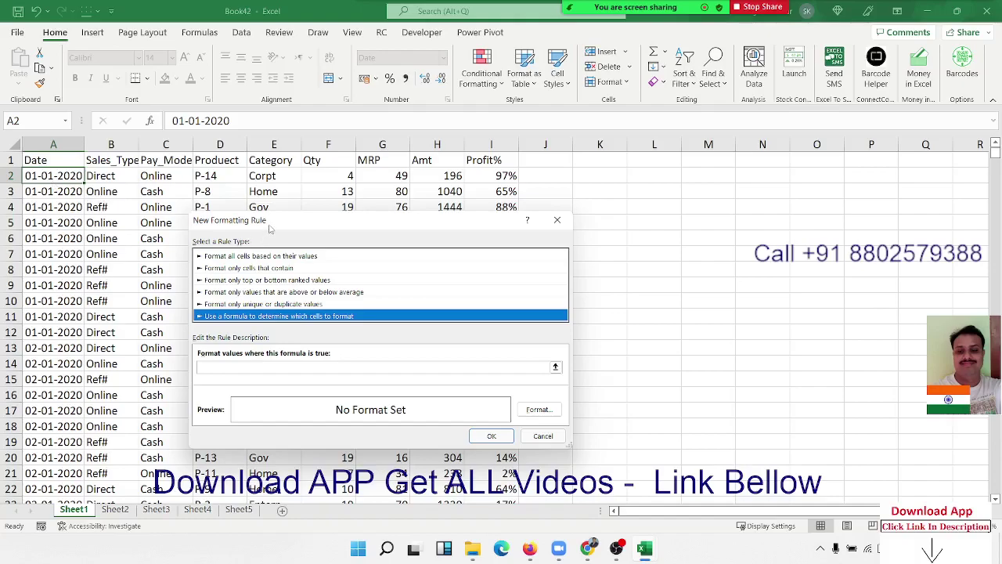
pyautogui.moveTo(269, 227); pyautogui.dragTo(178, 238)
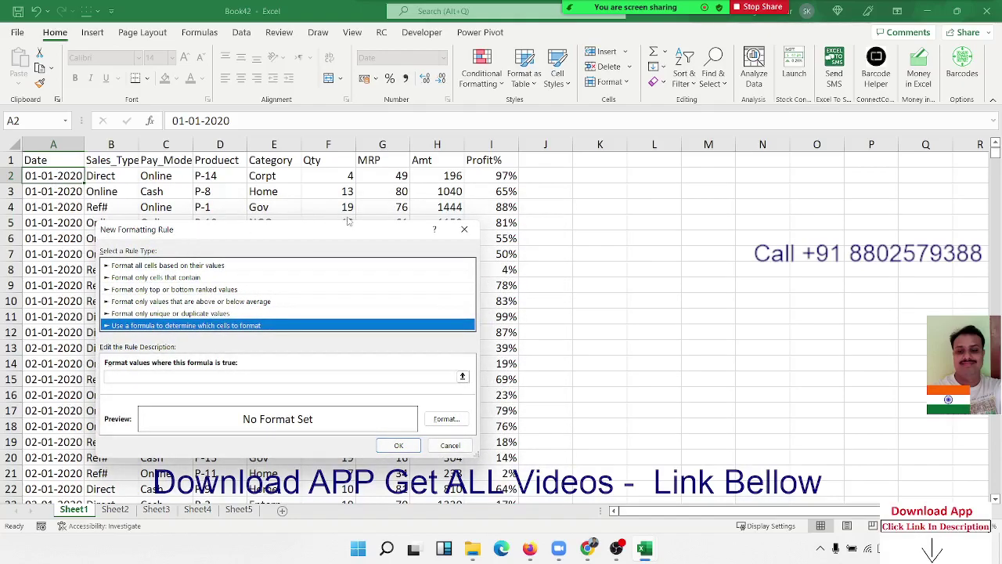
# Step: Enter the rule formula =$H2*$I2>500, with row-relative references to H2 and I2
pyautogui.click(156, 375)
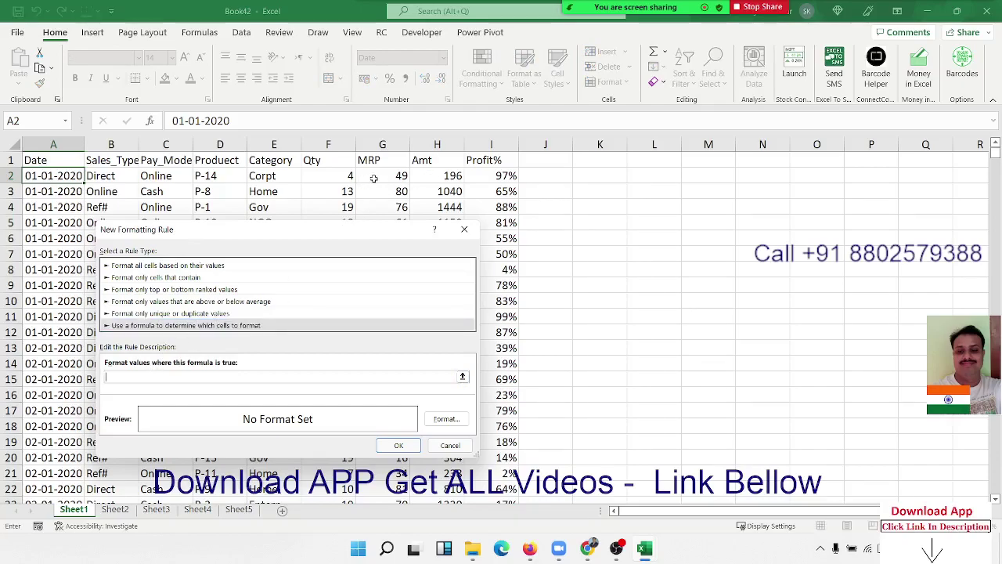
pyautogui.click(431, 176)
pyautogui.write('*')
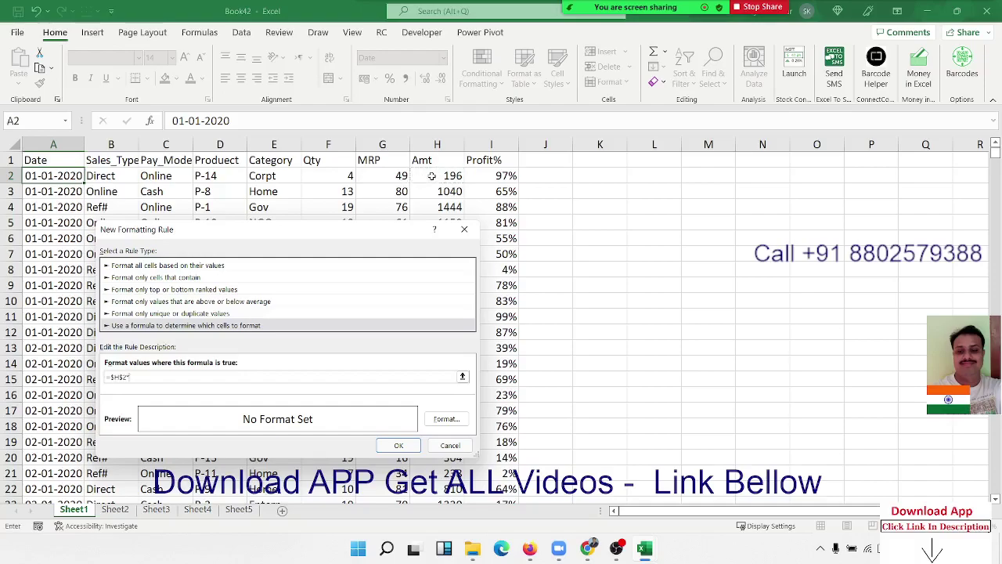
pyautogui.click(500, 176)
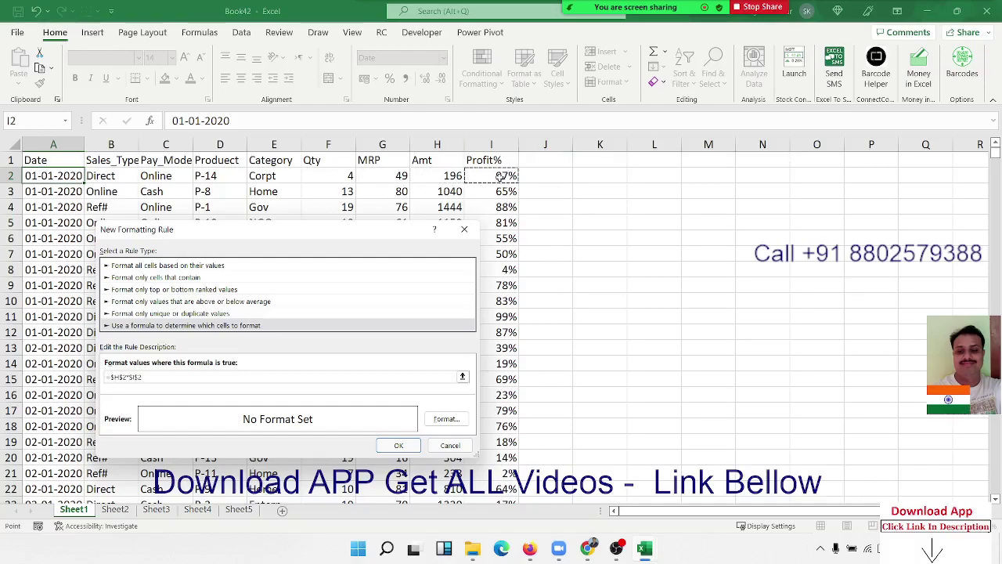
pyautogui.write('>')
pyautogui.write('500')
pyautogui.moveTo(356, 234); pyautogui.dragTo(509, 184)
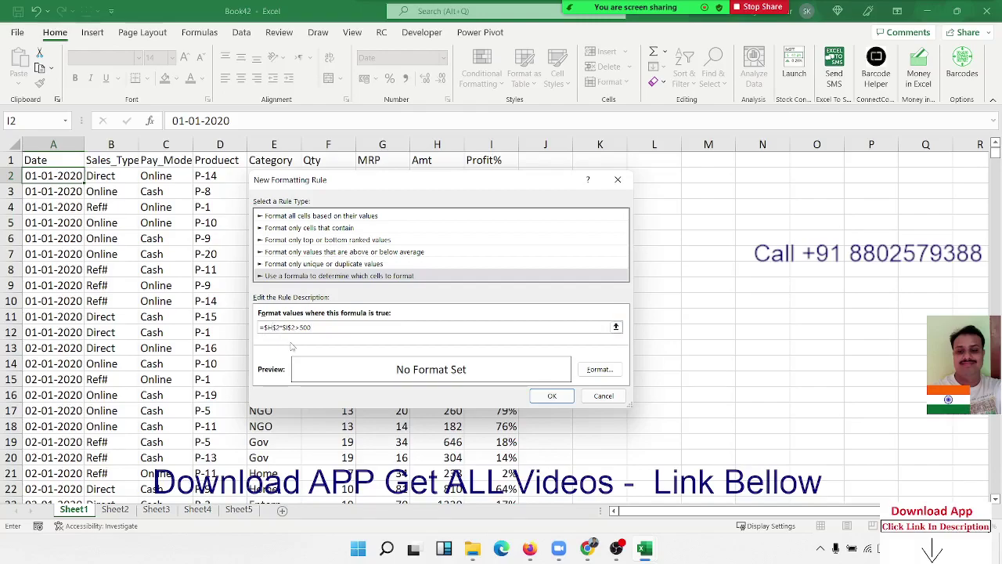
pyautogui.press('Delete')
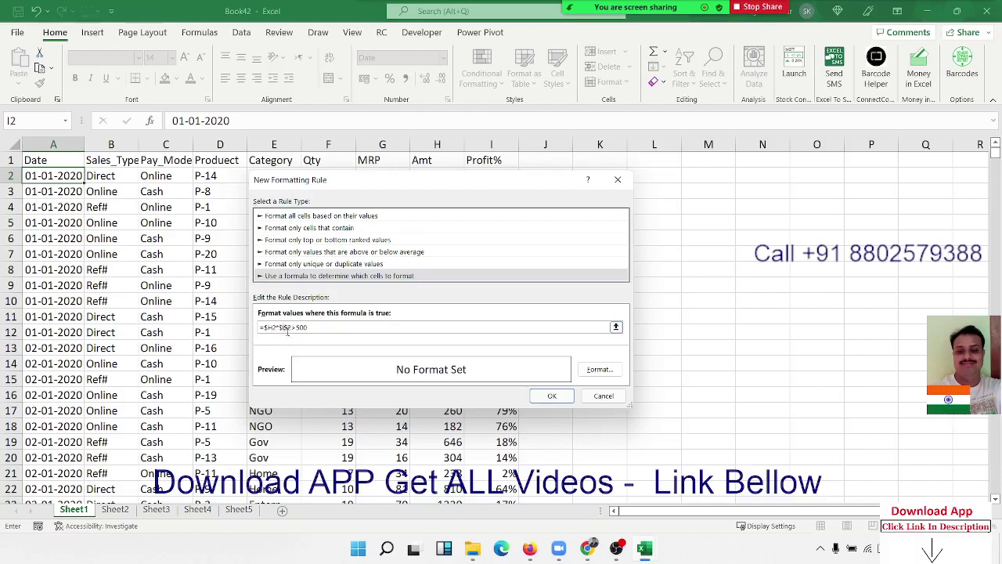
pyautogui.click(287, 327)
pyautogui.press('BackSpace')
# Step: Give the =$H2*$I2>500 rule a yellow background fill and save the rule
pyautogui.click(599, 369)
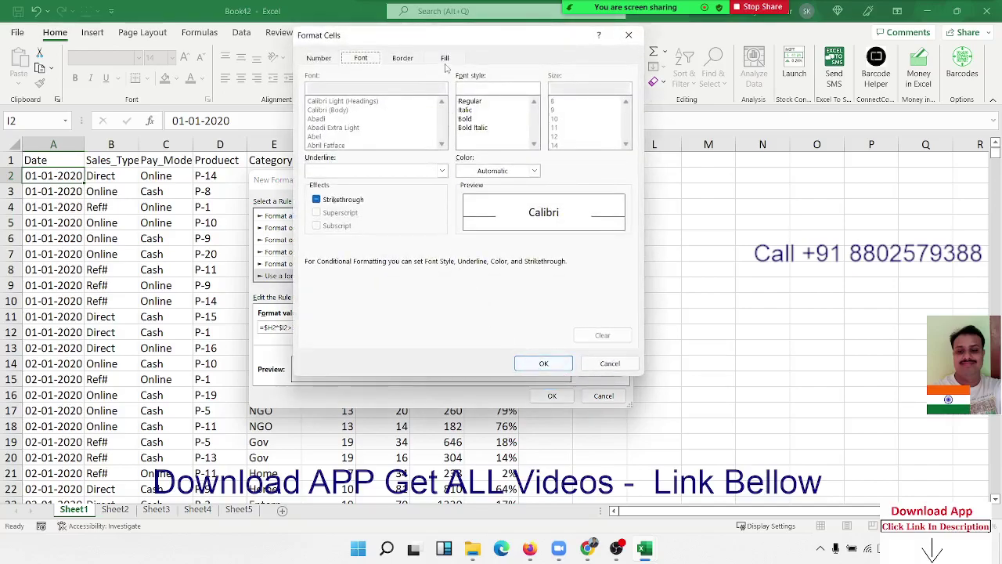
pyautogui.click(445, 59)
pyautogui.click(352, 182)
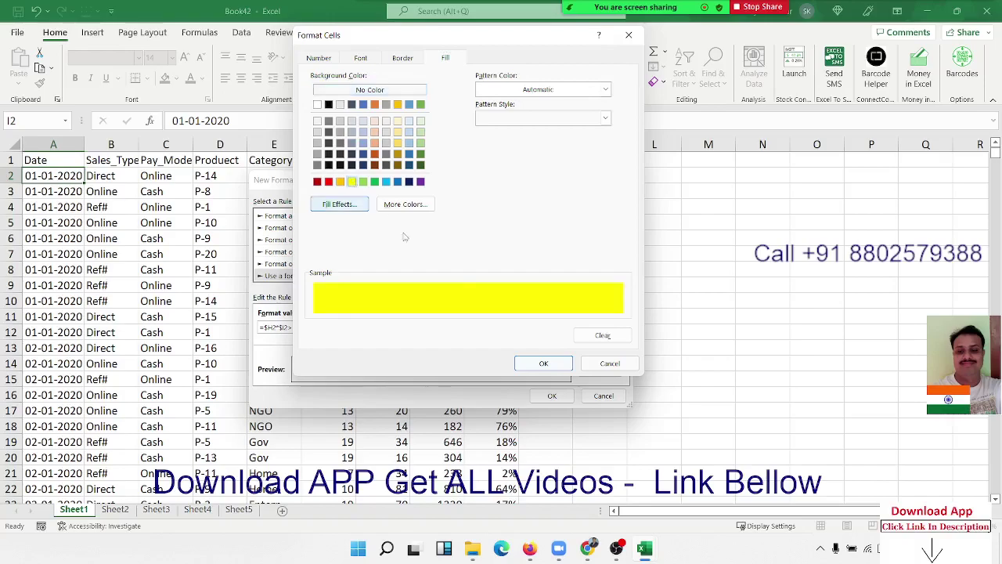
pyautogui.click(544, 364)
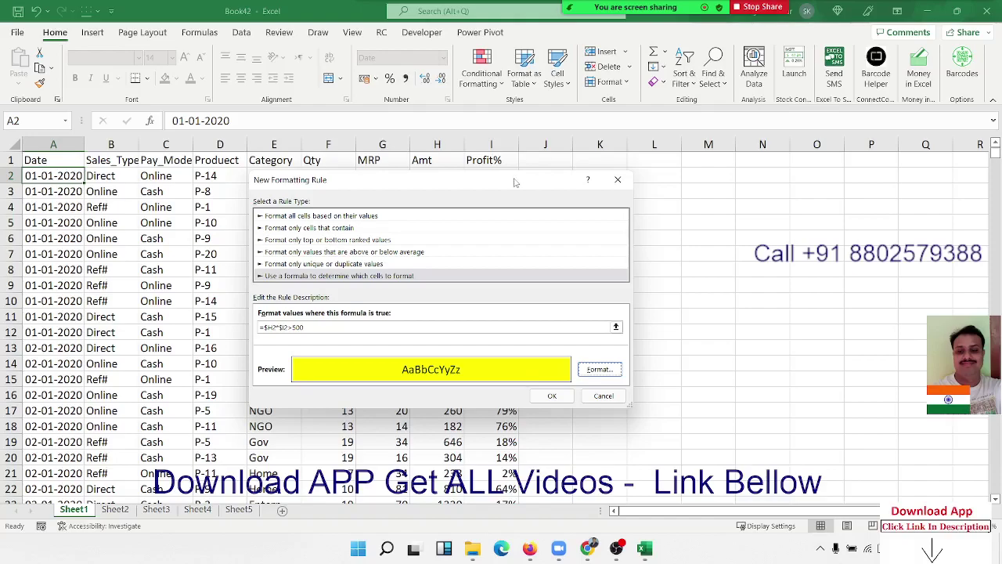
pyautogui.moveTo(515, 181); pyautogui.dragTo(470, 227)
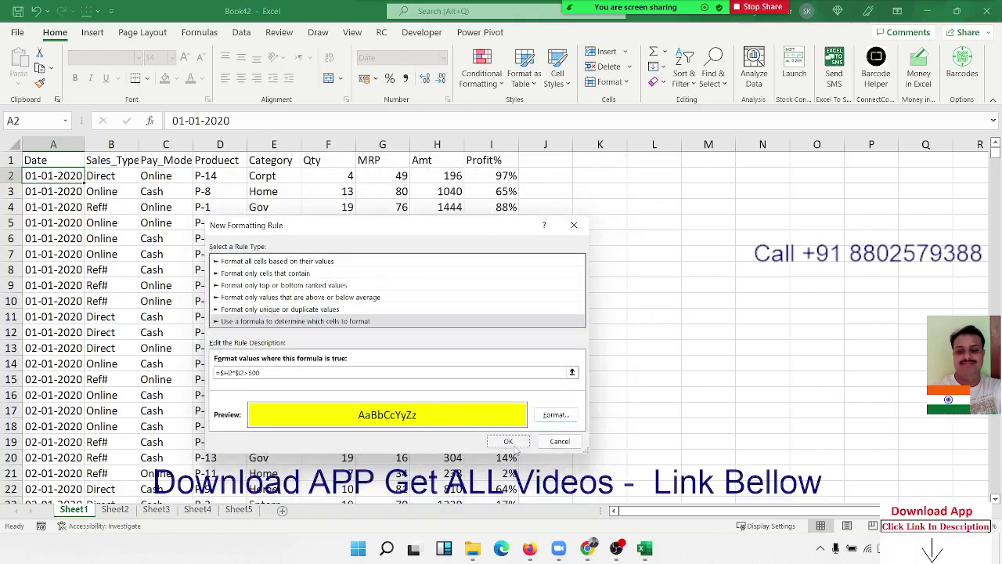
pyautogui.click(559, 441)
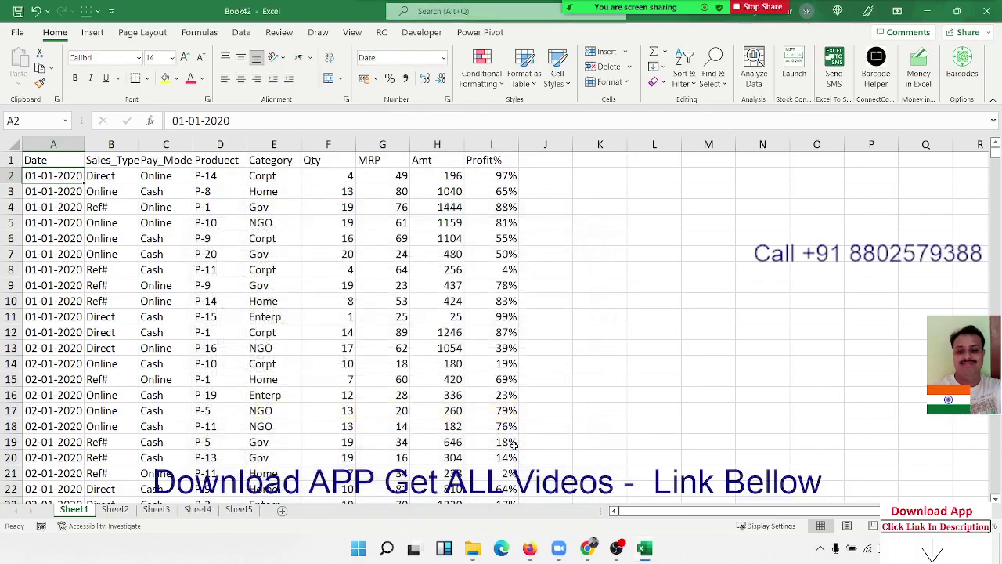
# Step: Copy row 2's yellow rule onto all sales rows with Format Painter
pyautogui.click(39, 83)
pyautogui.moveTo(52, 186)
pyautogui.mouseDown()
pyautogui.moveTo(490, 542)
pyautogui.moveTo(487, 501)
pyautogui.mouseUp()
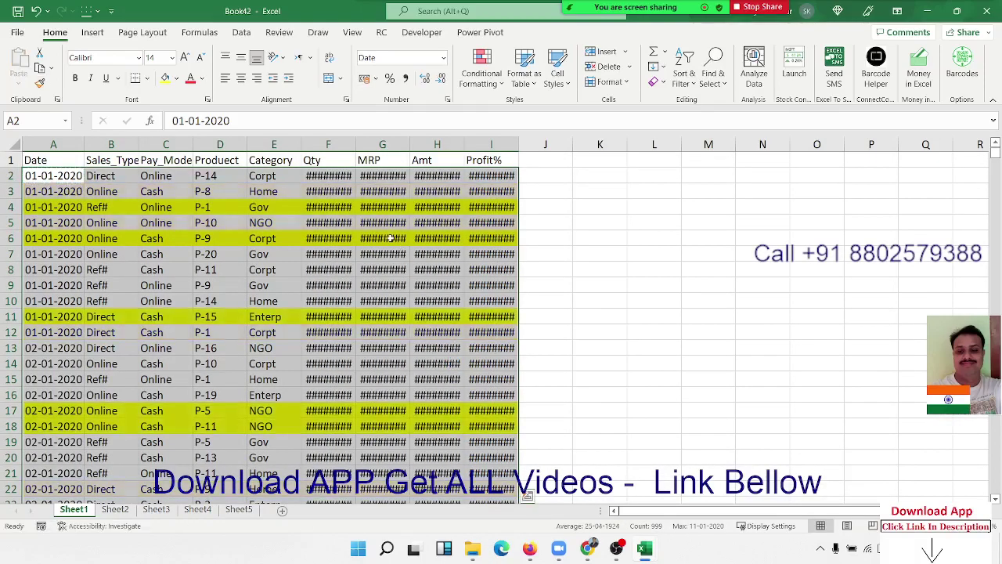
pyautogui.click(372, 188)
# Step: Set columns F:I to General, format Profit% as percentages, then check the Amt formulas in rows 4–5
pyautogui.moveTo(346, 146); pyautogui.dragTo(472, 144)
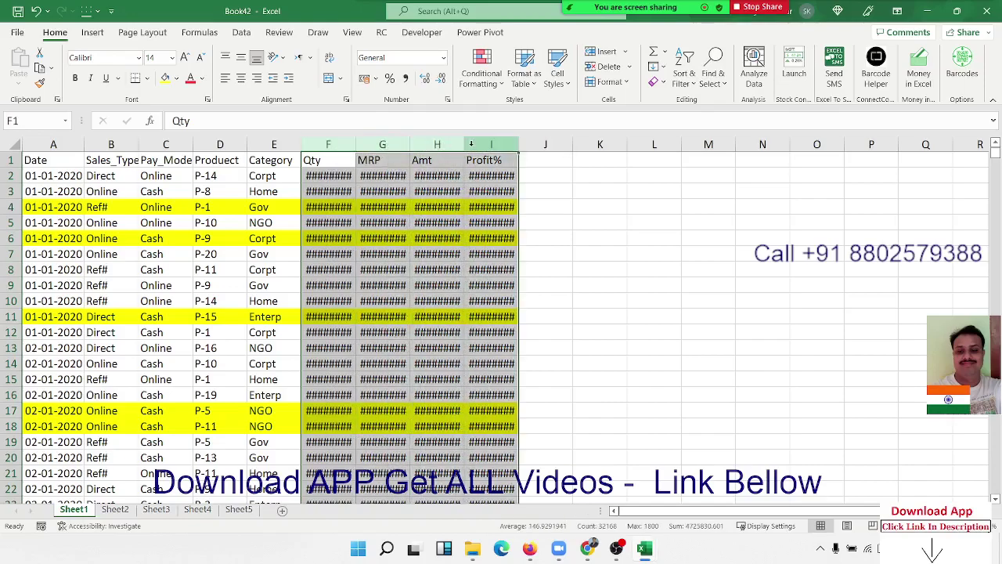
pyautogui.click(366, 297)
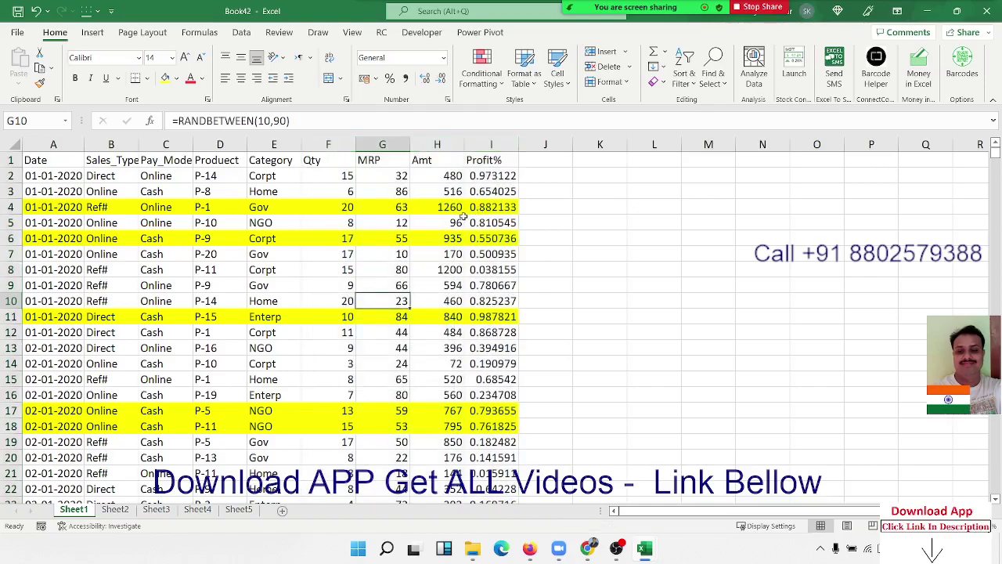
pyautogui.click(508, 142)
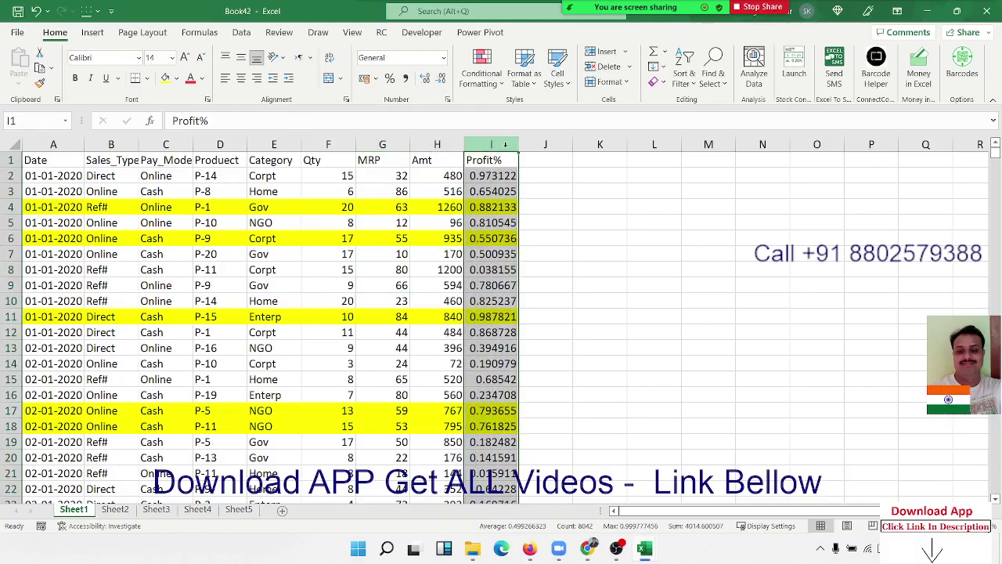
pyautogui.hotkey('ctrl', 'shift', '5')
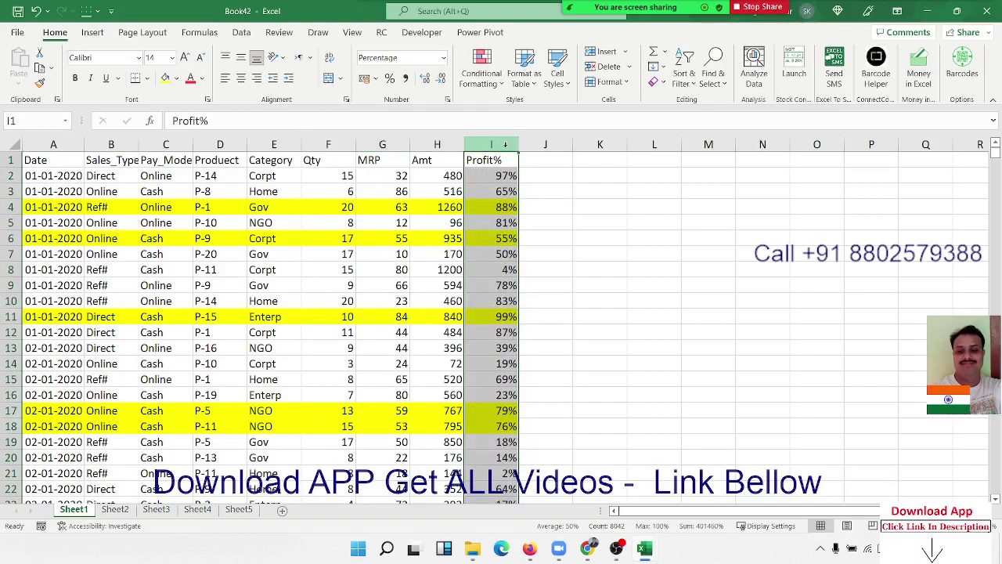
pyautogui.click(460, 222)
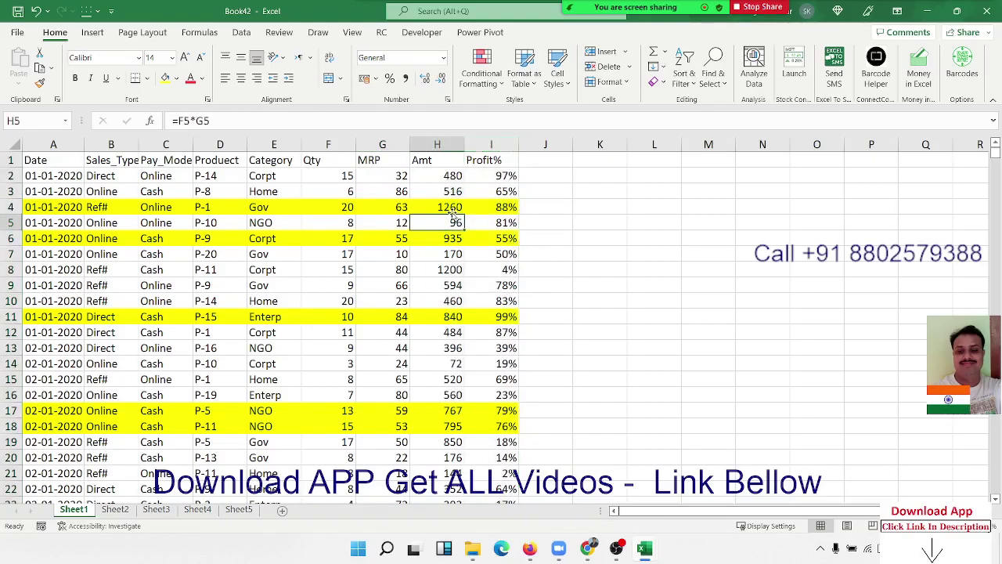
pyautogui.click(452, 210)
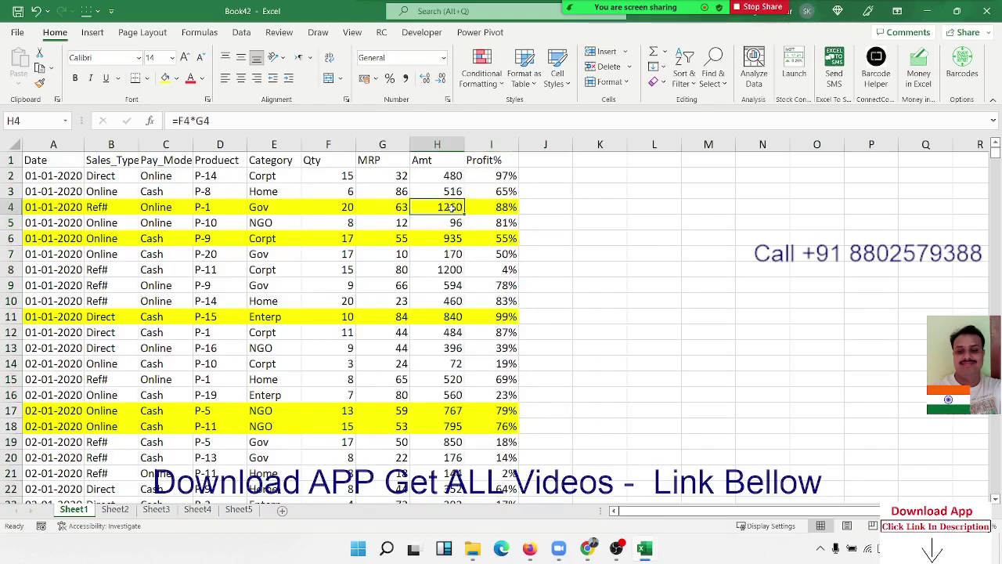
# Step: Add a new Sheet6 and enter the header Amt in A1
pyautogui.click(239, 509)
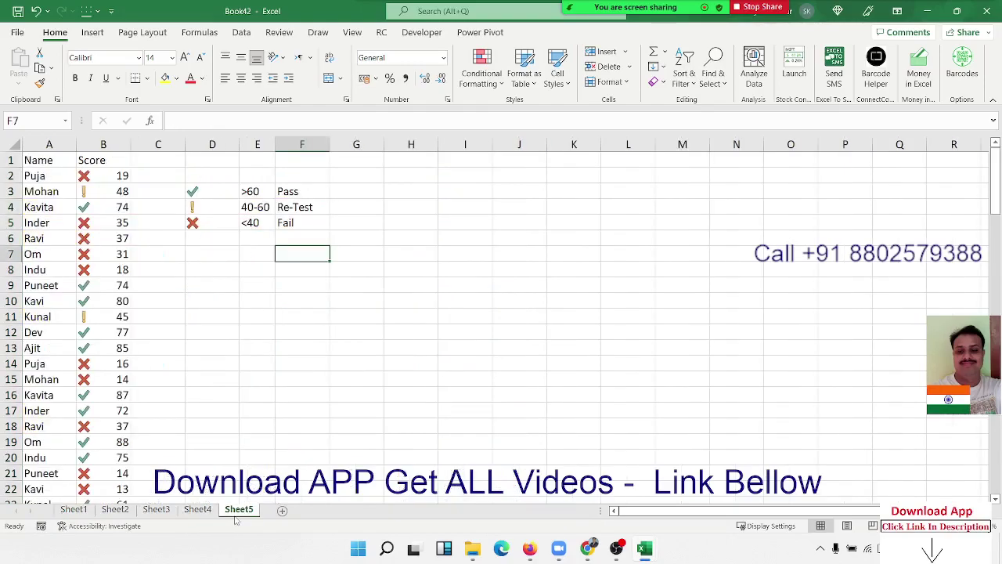
pyautogui.click(283, 509)
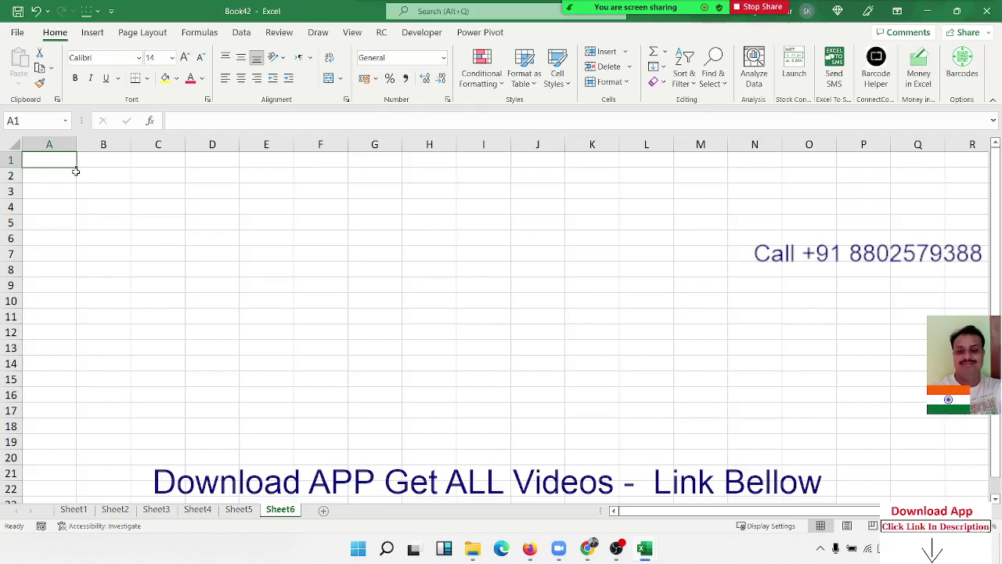
pyautogui.write('a')
pyautogui.press('BackSpace')
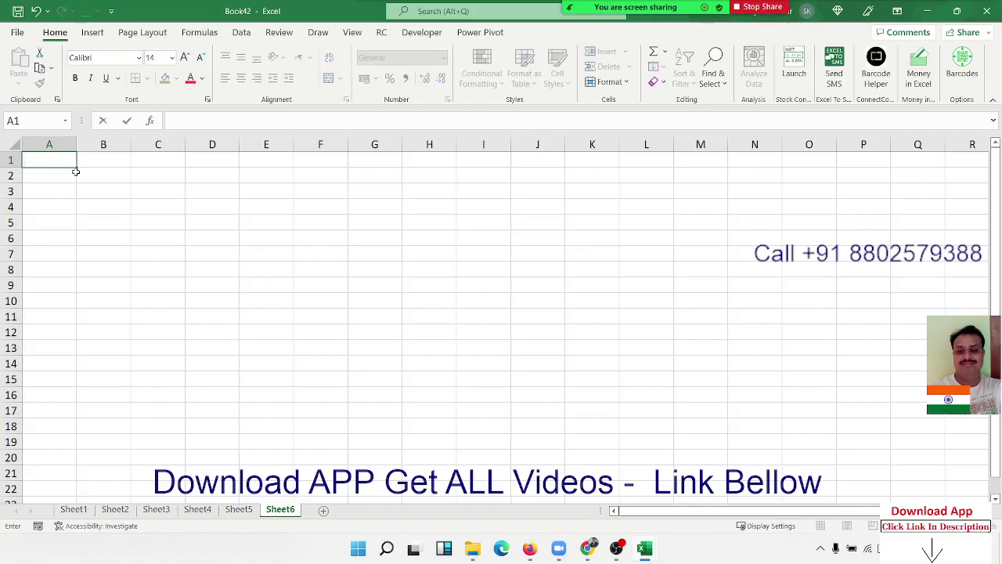
pyautogui.write('Amr')
pyautogui.press('BackSpace')
pyautogui.write('t')
pyautogui.press('Return')
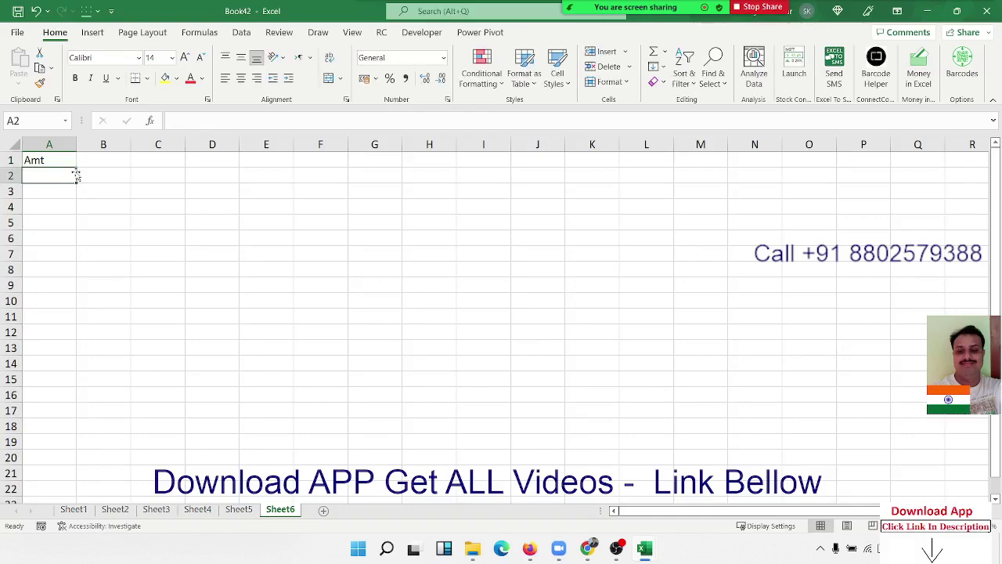
# Step: Enter 500 in A2 and the text 'rs 500' in A3
pyautogui.write('50')
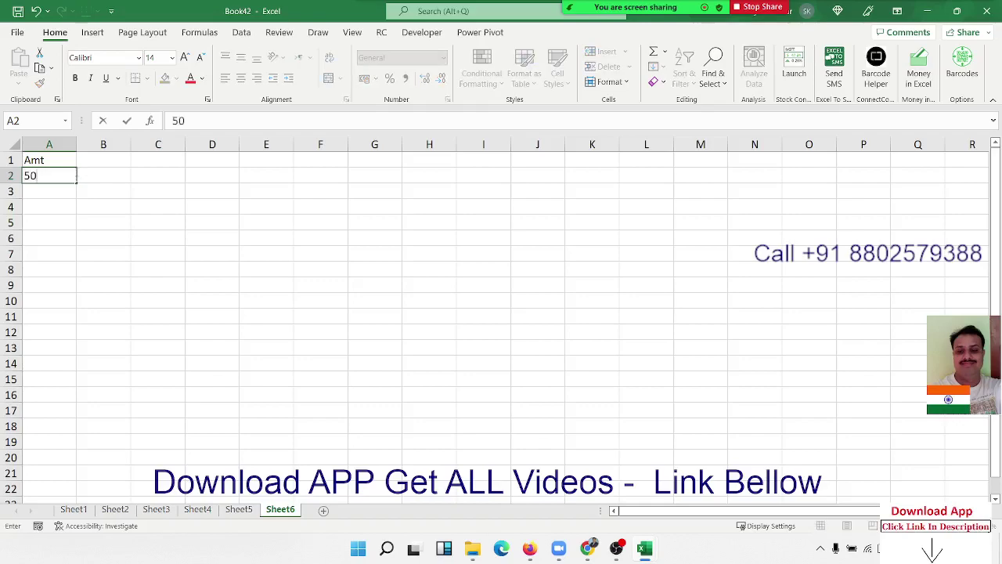
pyautogui.write('0')
pyautogui.press('Return')
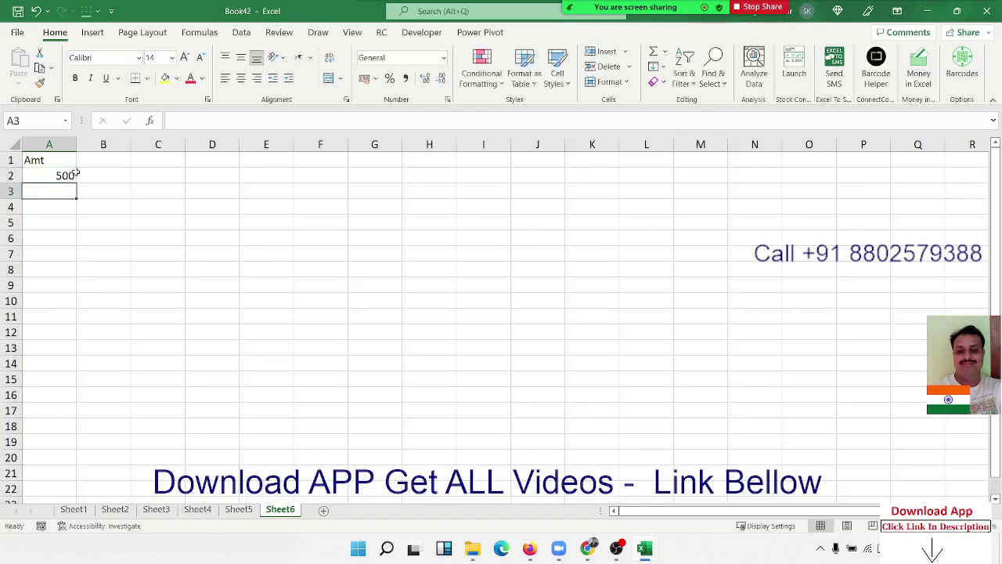
pyautogui.write('p')
pyautogui.press('BackSpace')
pyautogui.press('BackSpace')
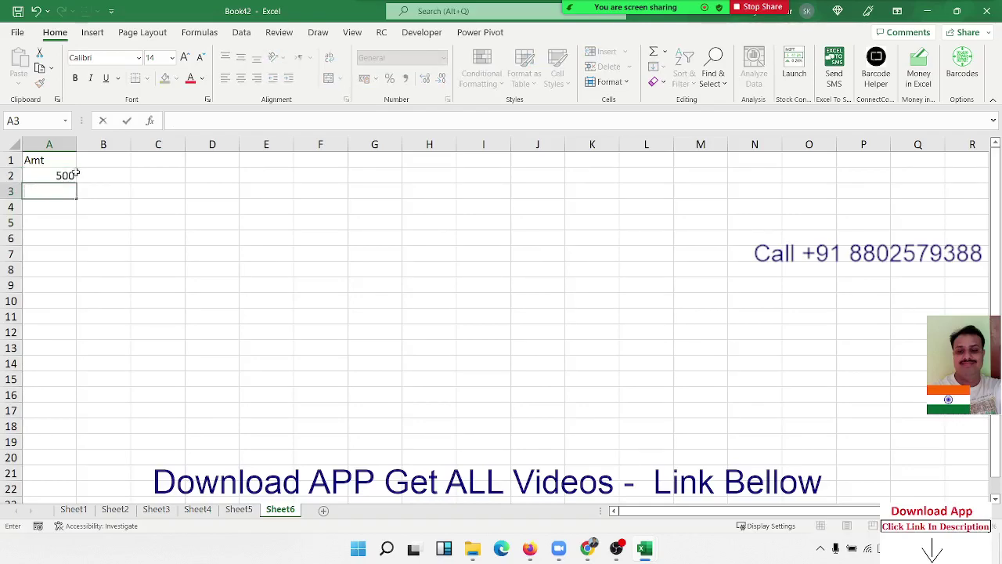
pyautogui.write('rs 5')
pyautogui.write('00')
pyautogui.press('Return')
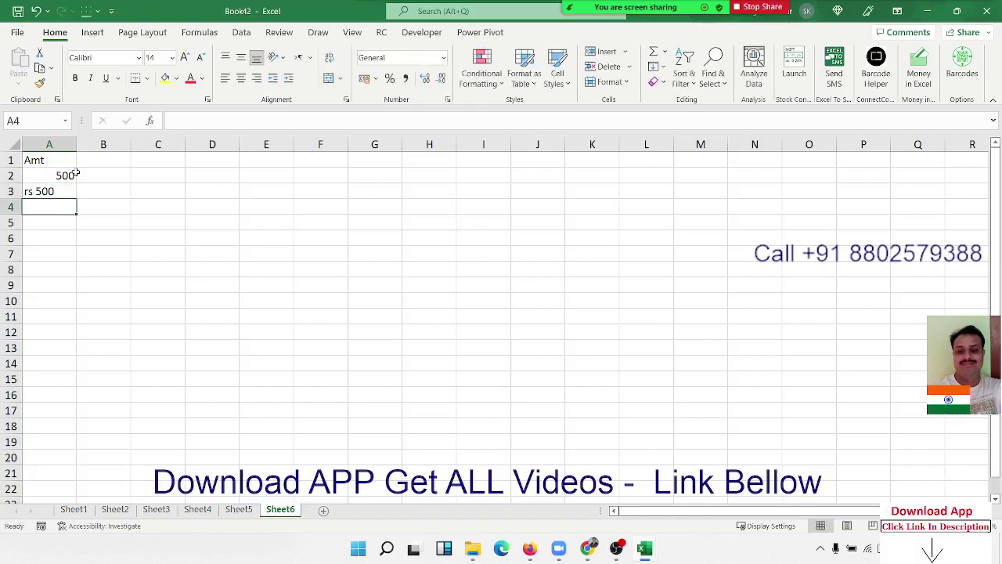
pyautogui.press('Up')
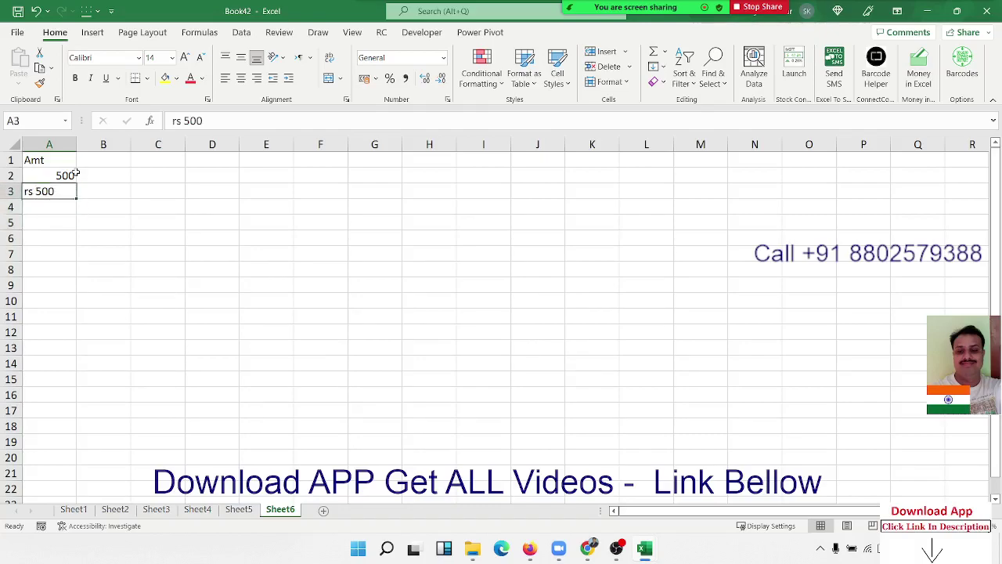
# Step: Clear A3 and enter =ISTEXT(A2) in B2, returning FALSE for 500
pyautogui.press('Delete')
pyautogui.press('Up')
pyautogui.press('Right')
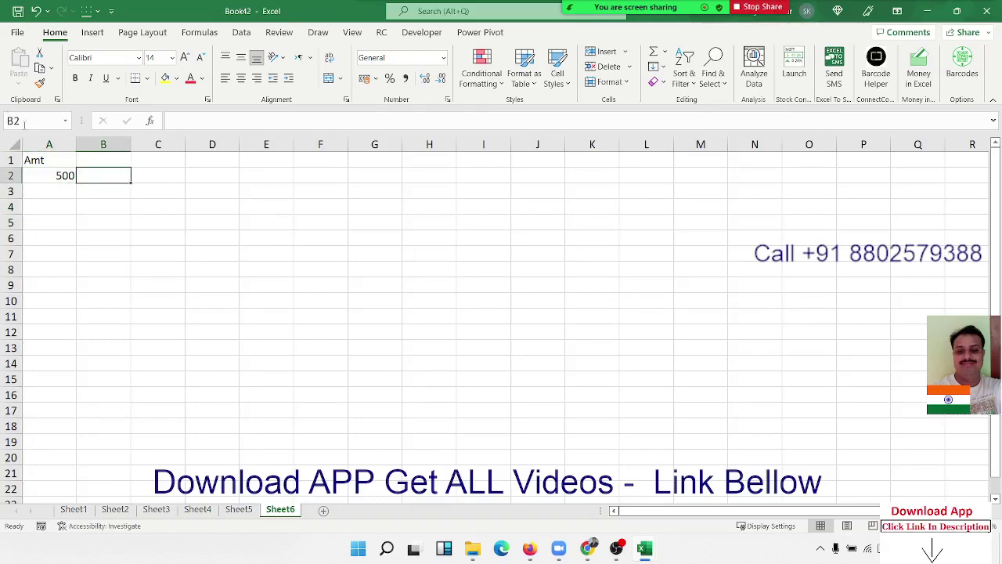
pyautogui.click(103, 181)
pyautogui.write('=')
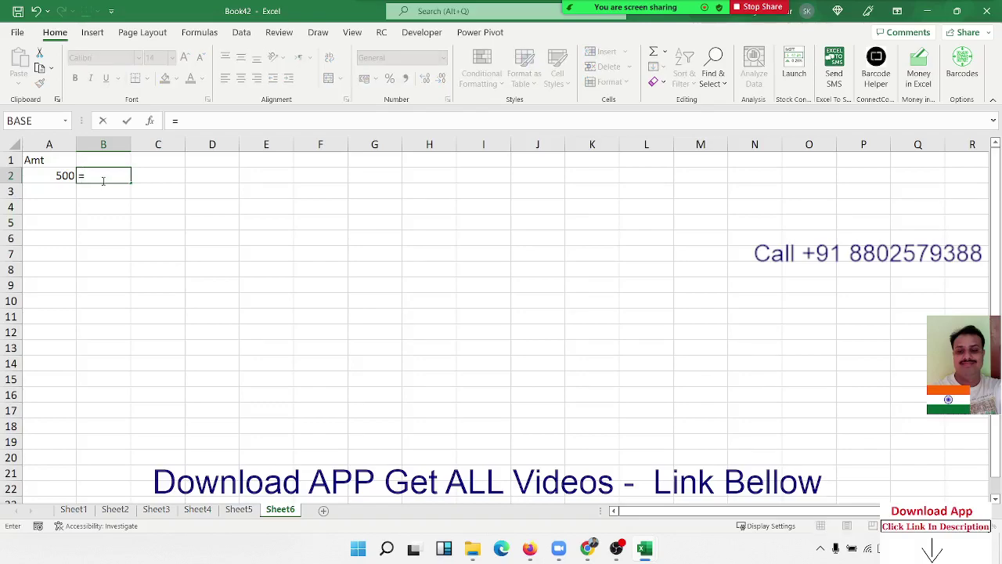
pyautogui.write('is')
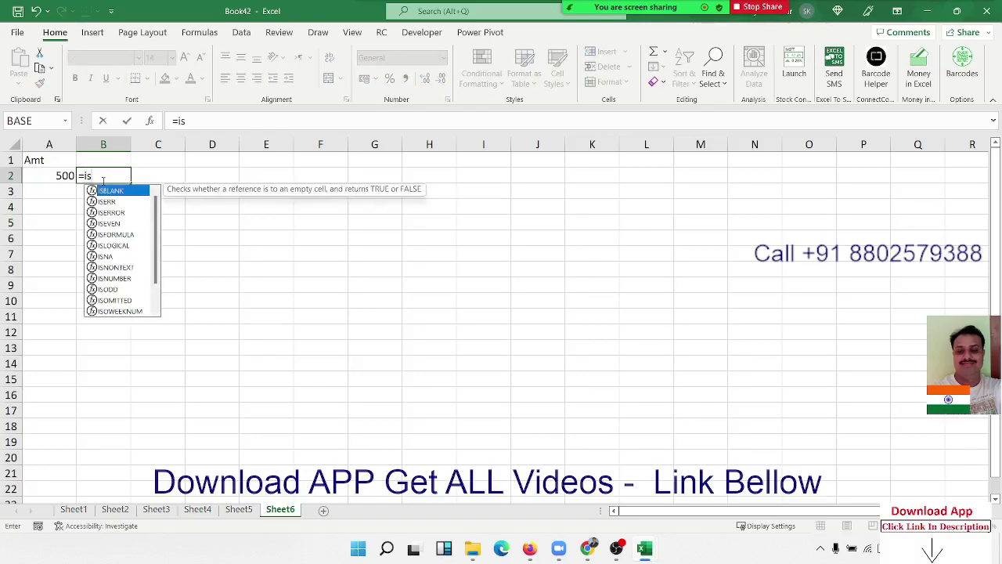
pyautogui.write('t')
pyautogui.press('Tab')
pyautogui.press('Left')
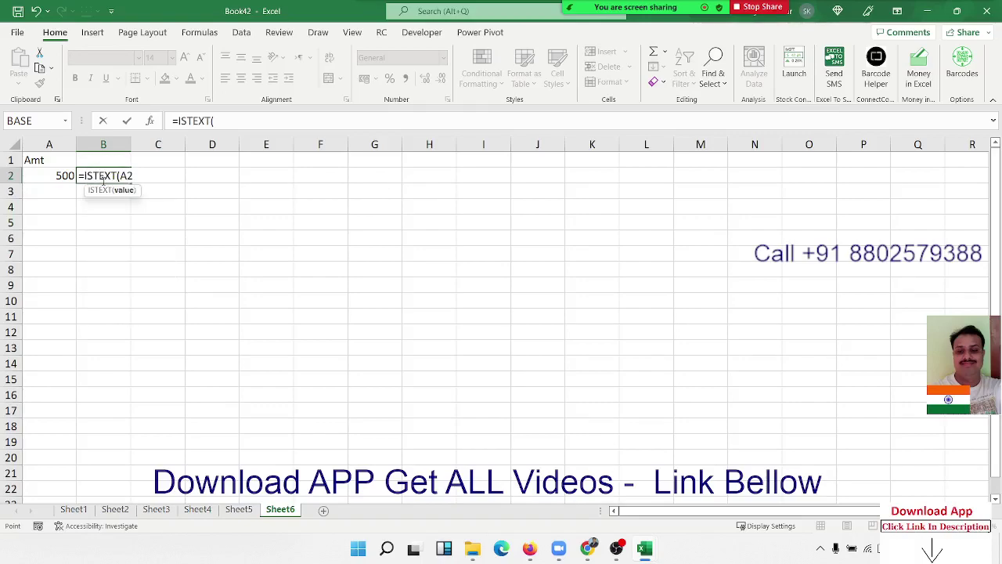
pyautogui.press('Return')
pyautogui.click(104, 181)
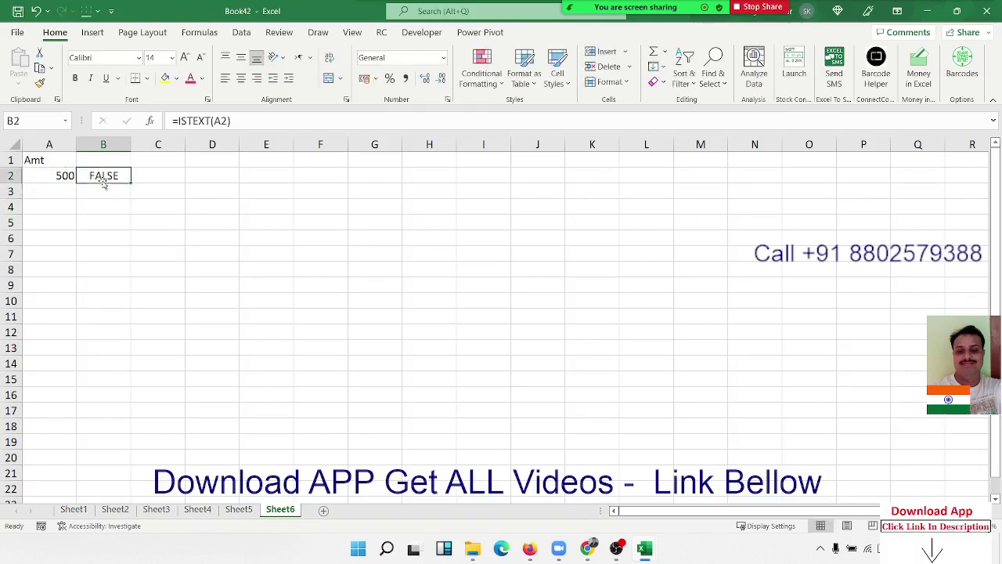
# Step: Test the check by typing zc in A2, then undo to restore 500
pyautogui.press('Left')
pyautogui.write('zc')
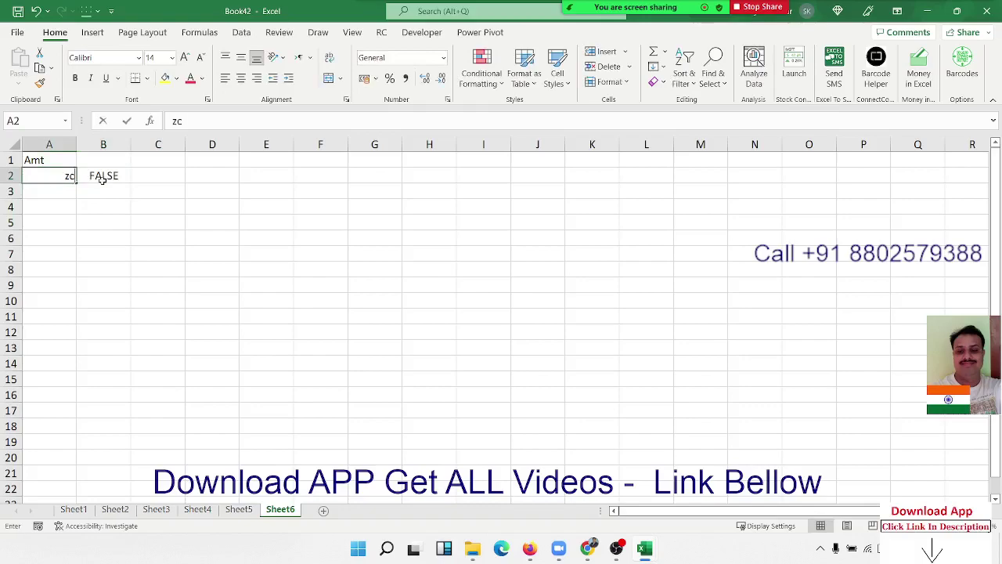
pyautogui.press('Return')
pyautogui.press('Up')
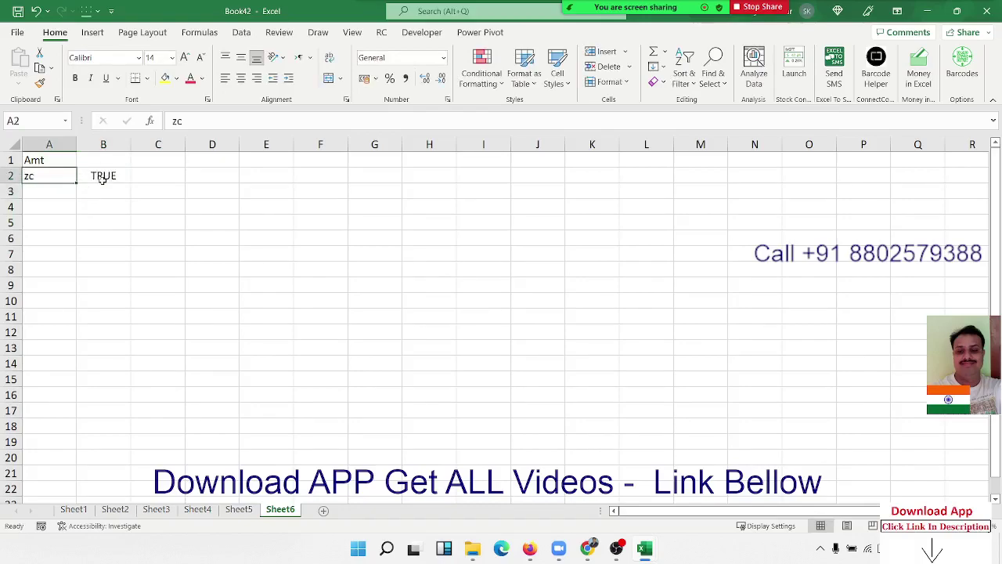
pyautogui.hotkey('ctrl', 'z')
# Step: Inspect B2's =ISTEXT(A2) formula without changing it
pyautogui.click(102, 179)
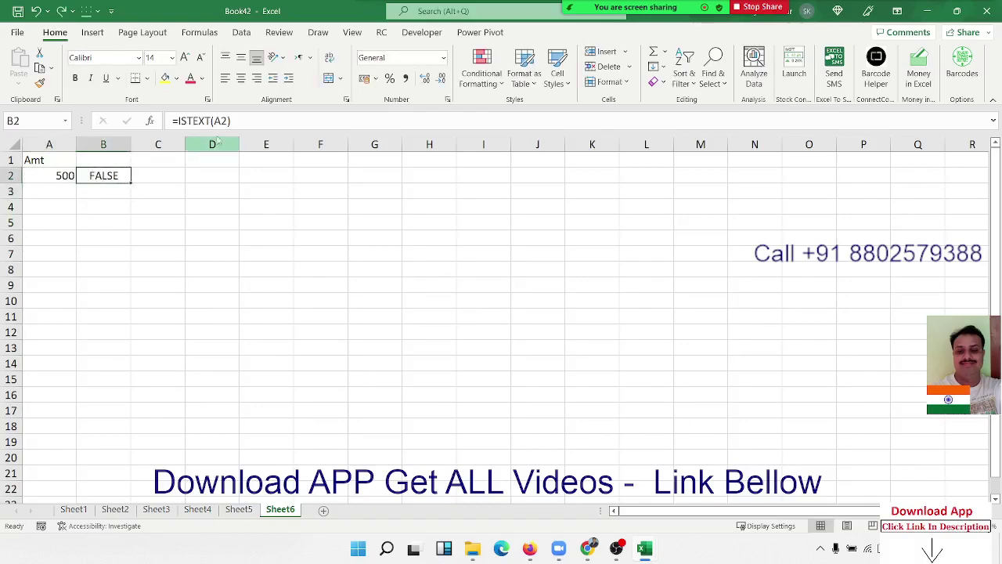
pyautogui.click(242, 124)
pyautogui.press('Escape')
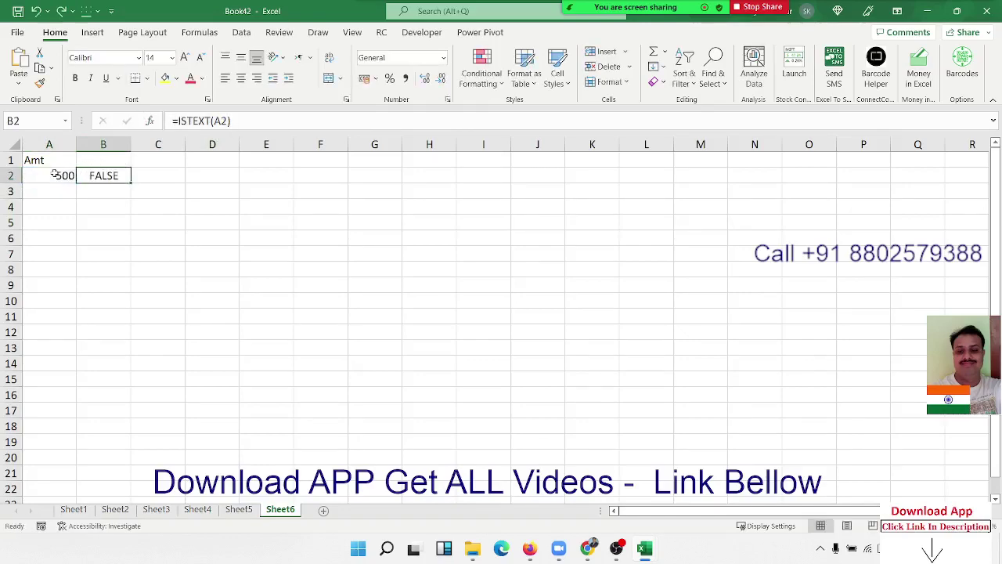
pyautogui.click(59, 175)
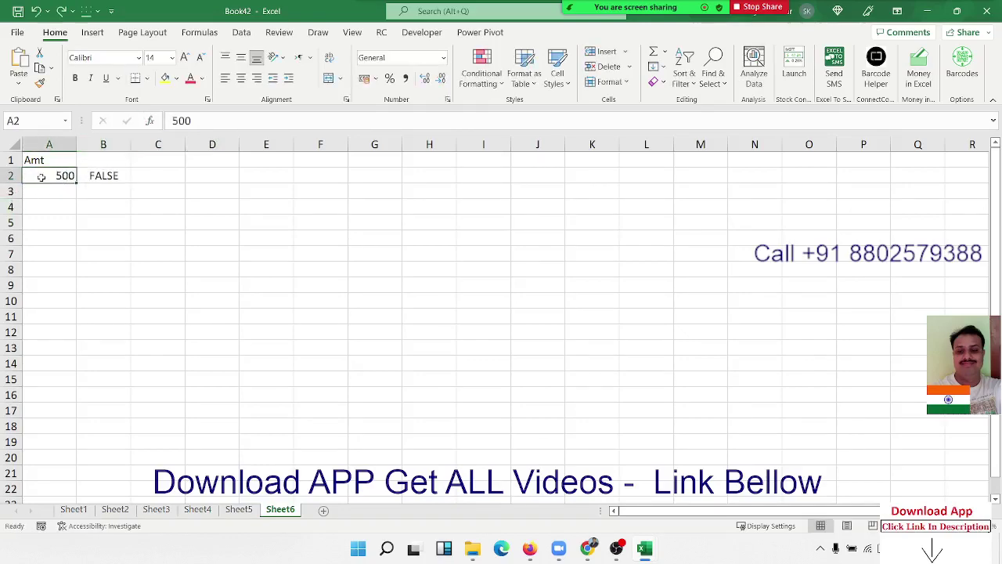
# Step: Add a formula rule =ISTEXT(A2) with a yellow fill to cell A2
pyautogui.click(481, 68)
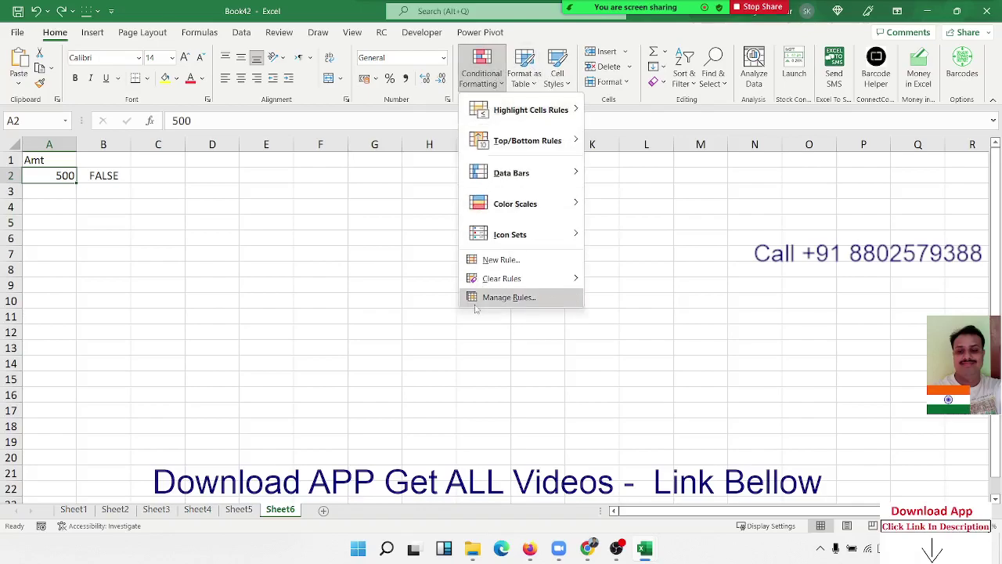
pyautogui.click(492, 260)
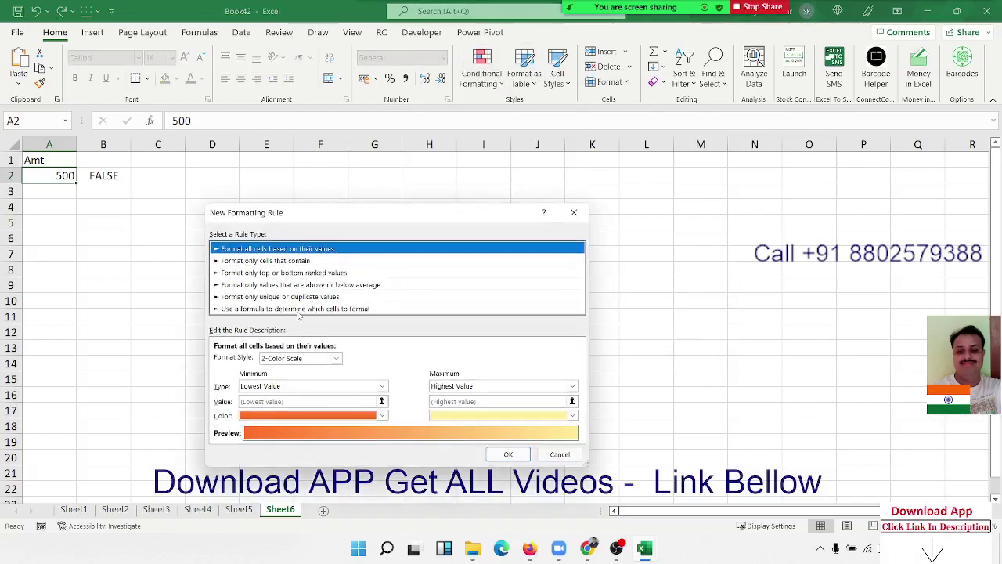
pyautogui.click(298, 309)
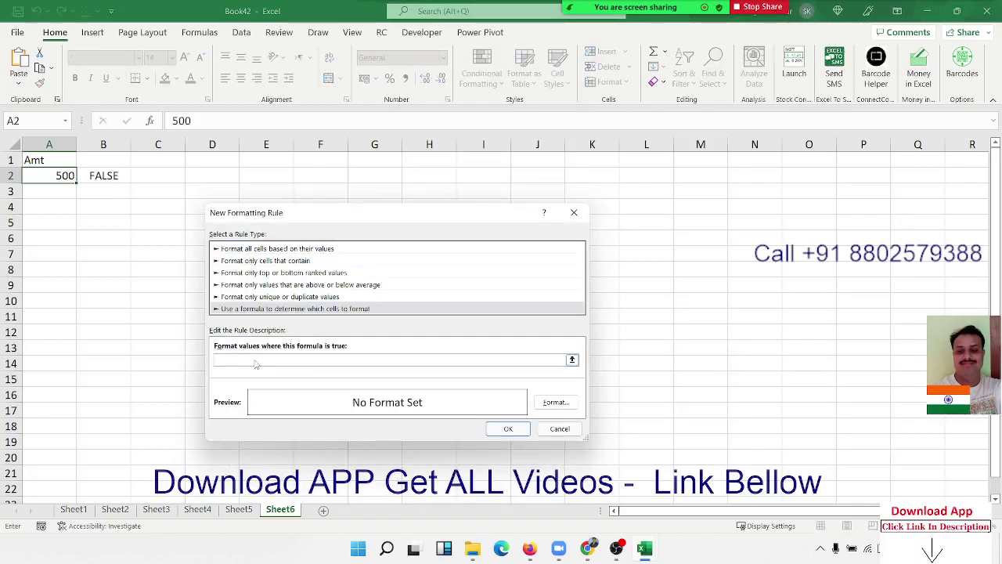
pyautogui.write('=ISTEXT(A2)')
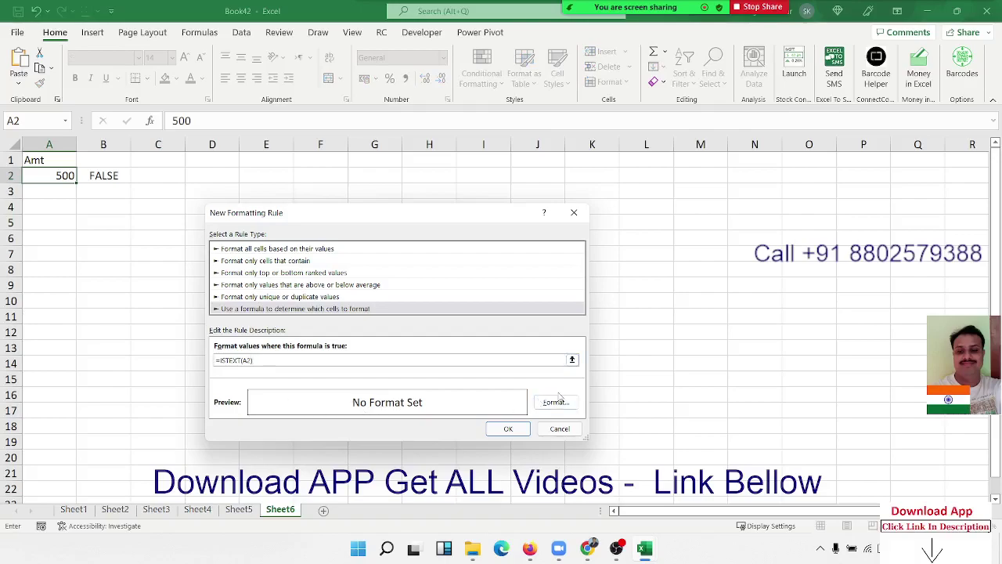
pyautogui.click(555, 402)
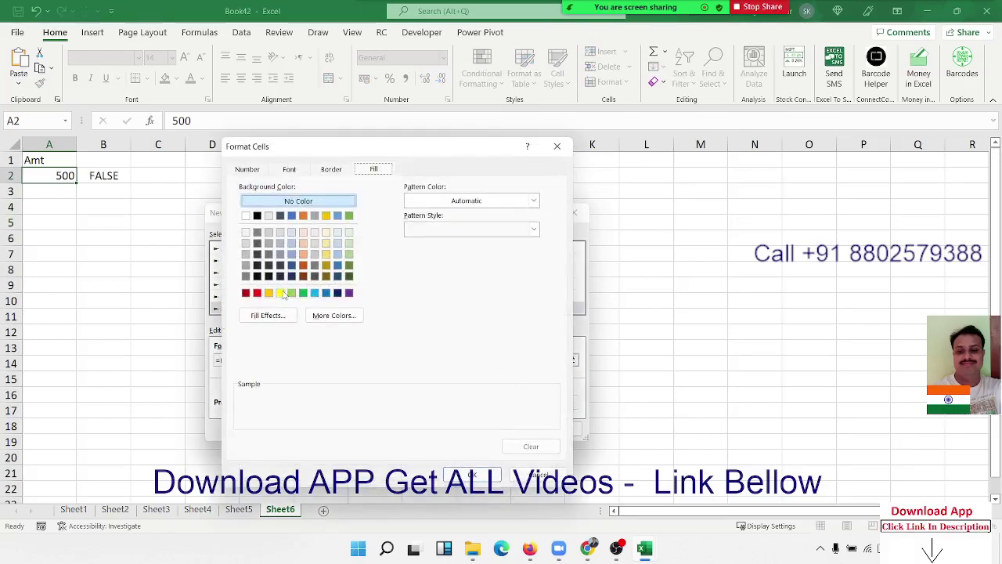
pyautogui.click(280, 293)
pyautogui.click(470, 476)
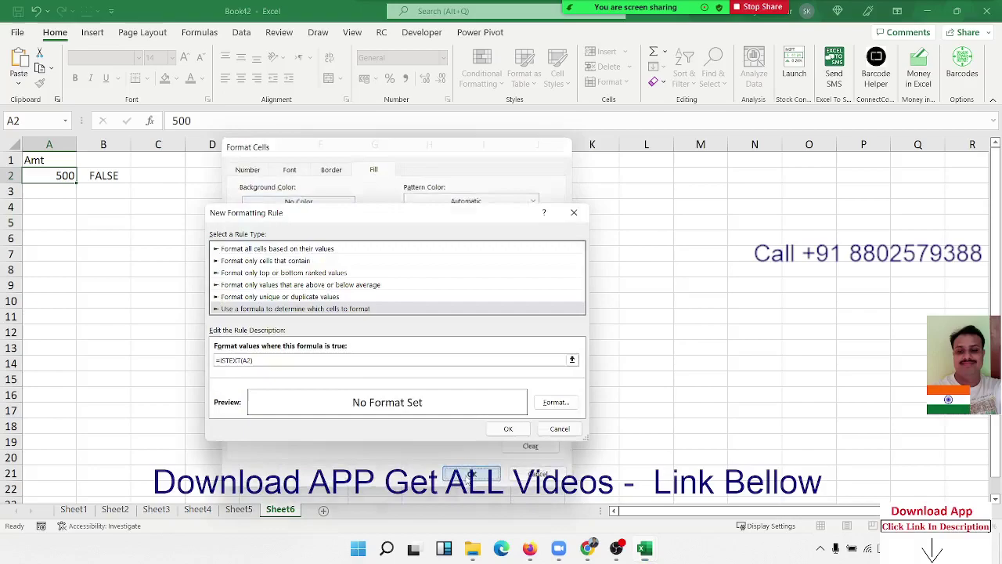
pyautogui.click(505, 428)
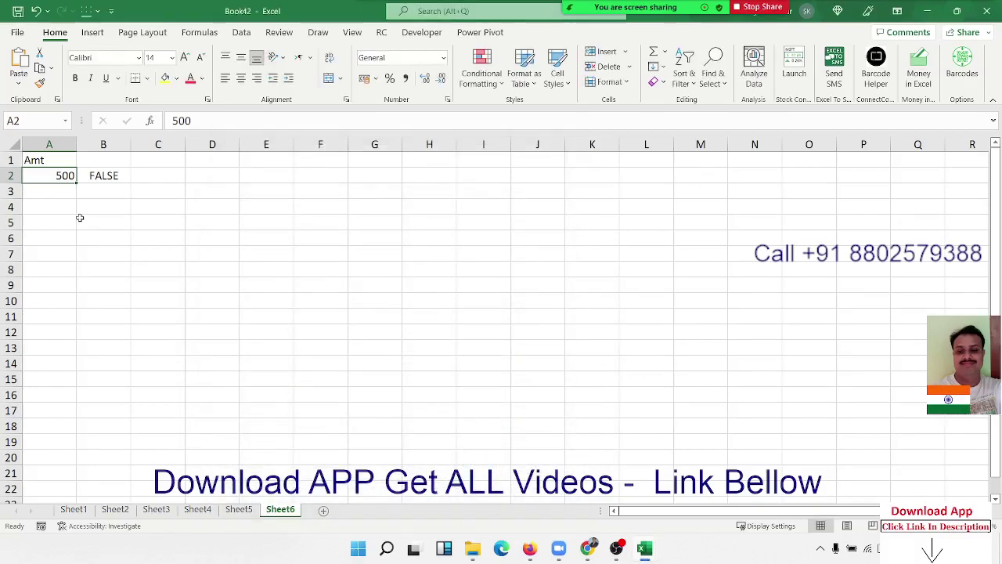
# Step: Paint the rule down column A to row 18, test rs 500 in A5, and add Sheet7
pyautogui.click(39, 84)
pyautogui.moveTo(62, 175); pyautogui.dragTo(54, 427)
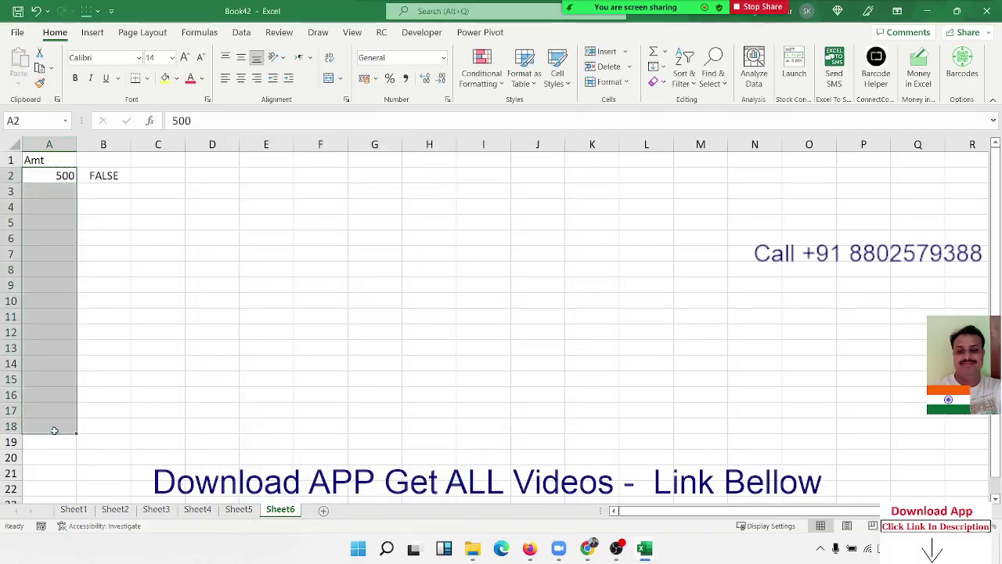
pyautogui.click(55, 223)
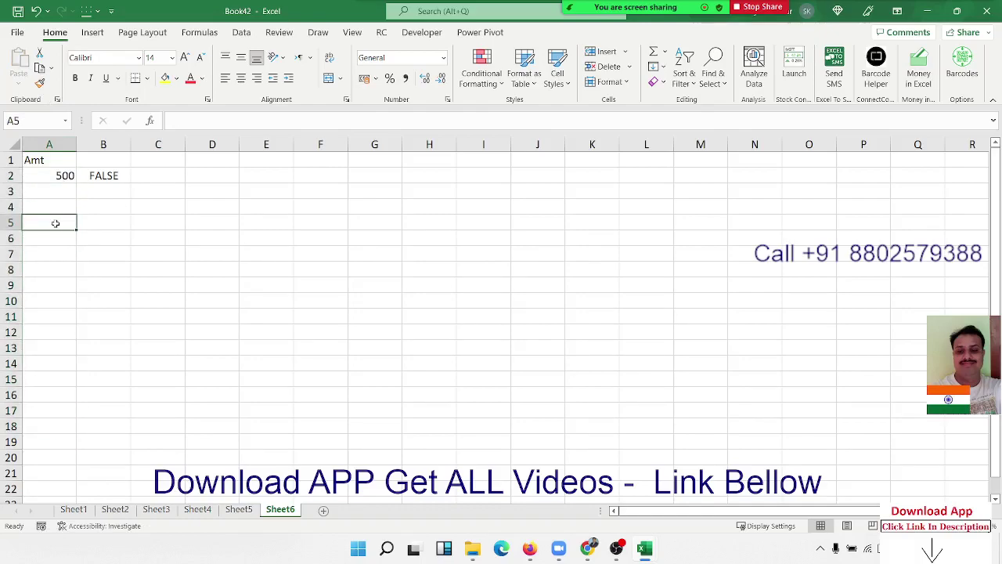
pyautogui.write('rs 500')
pyautogui.press('Return')
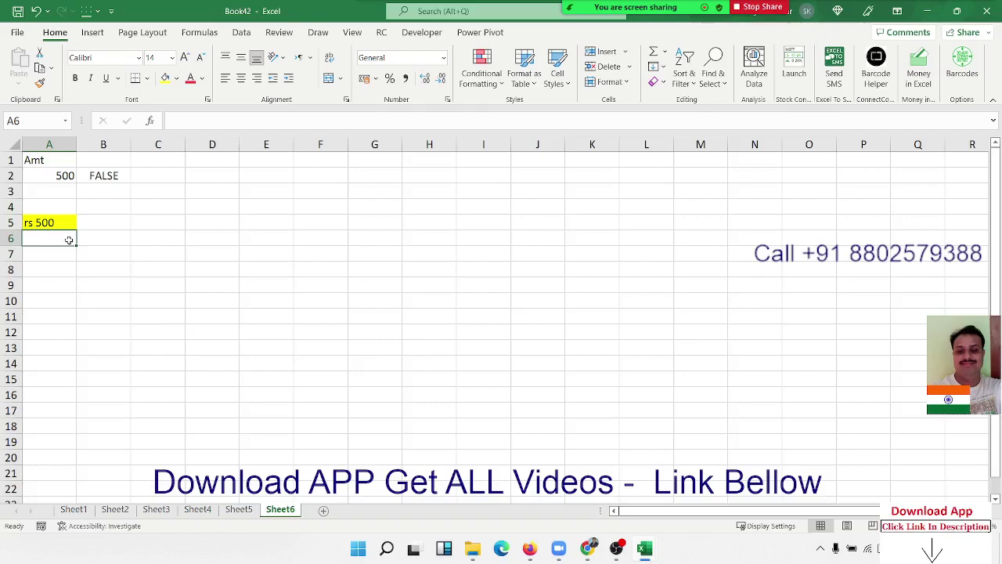
pyautogui.click(323, 511)
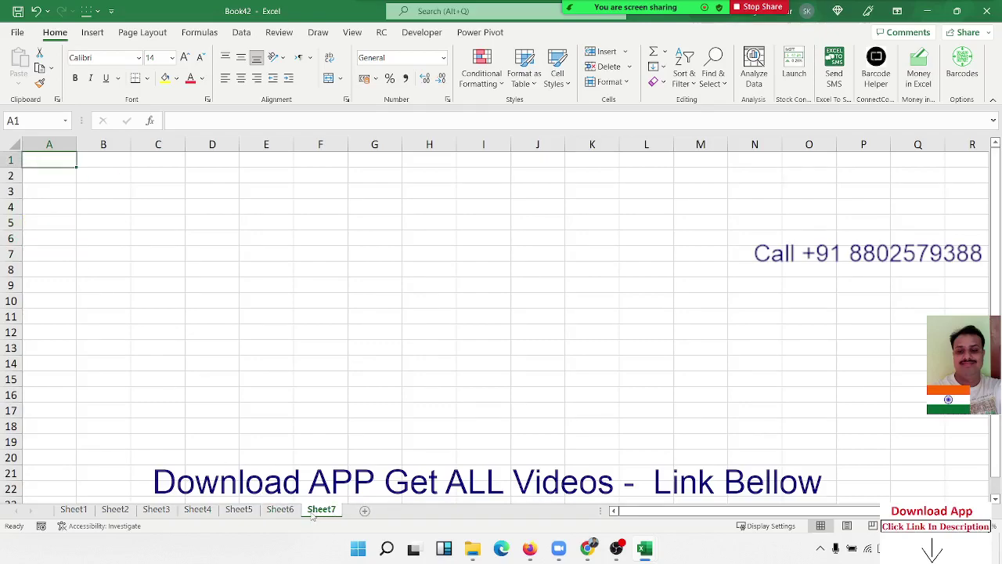
# Step: On Sheet7, enter the heading A/C in A1 and the value 1 in A2 and A6
pyautogui.click(296, 513)
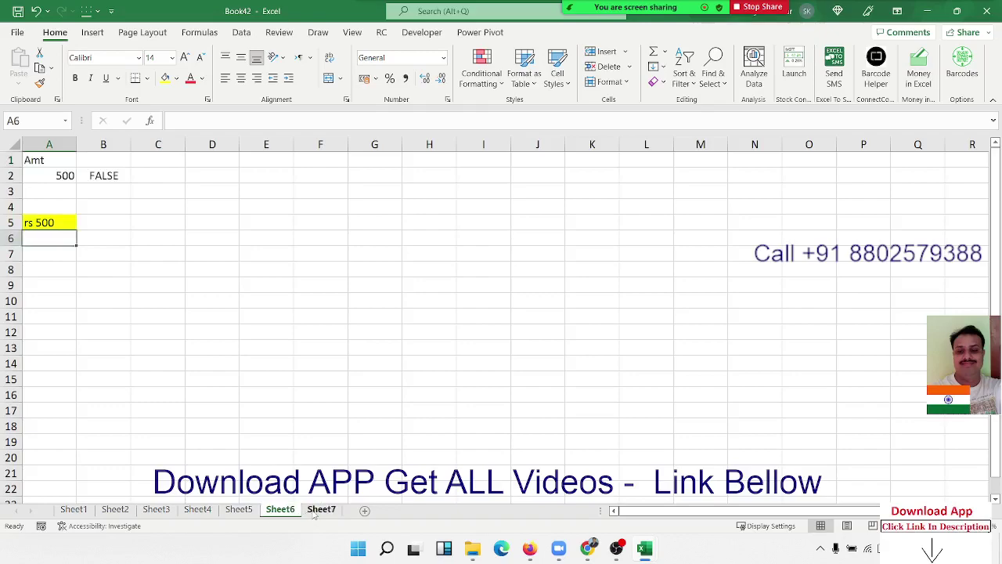
pyautogui.click(315, 512)
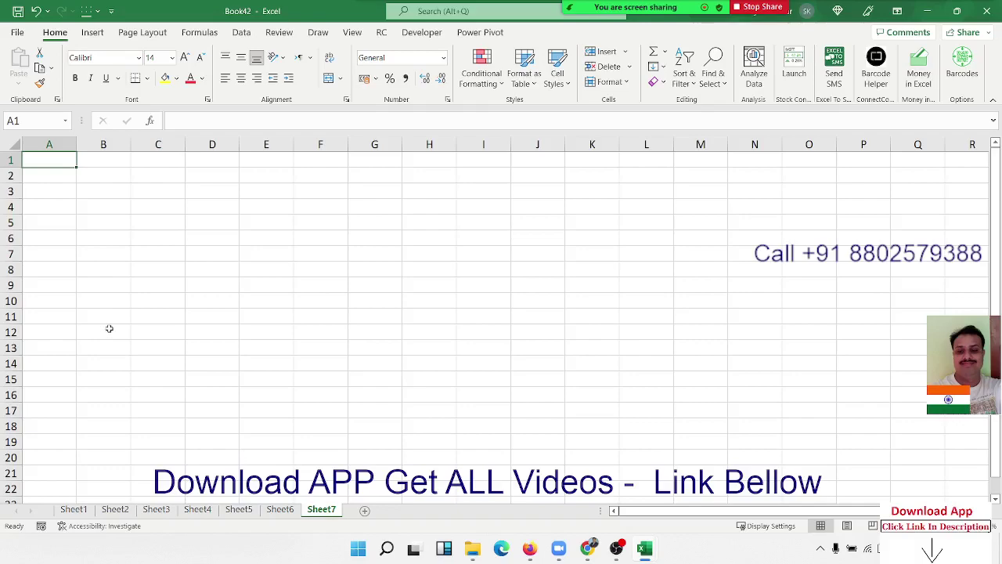
pyautogui.write('A')
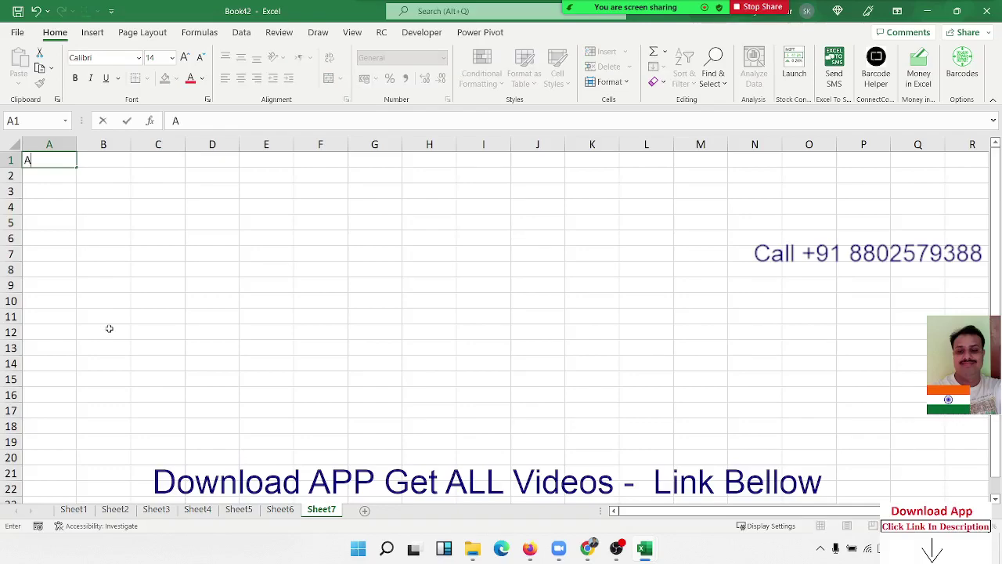
pyautogui.write('/C')
pyautogui.press('Return')
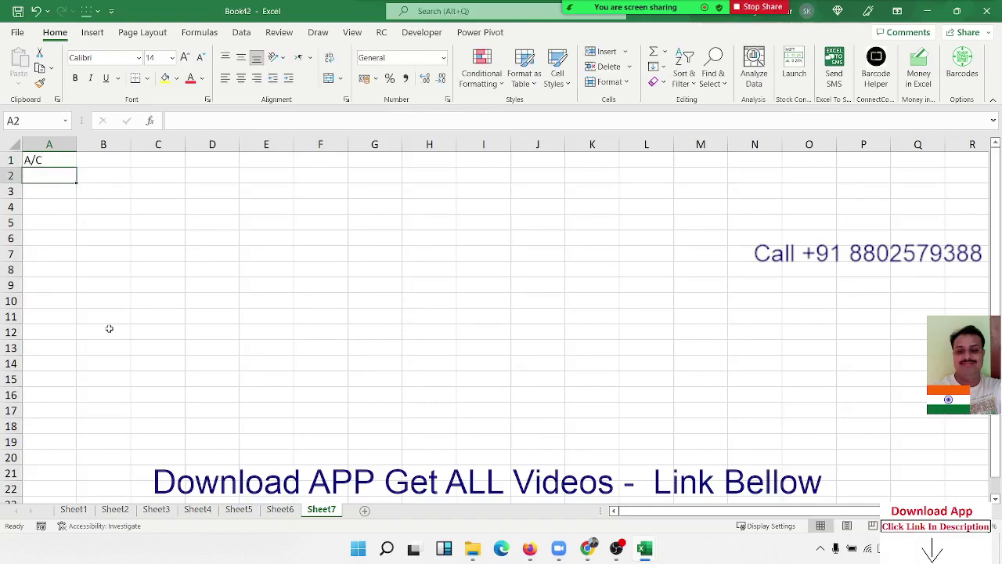
pyautogui.write('1')
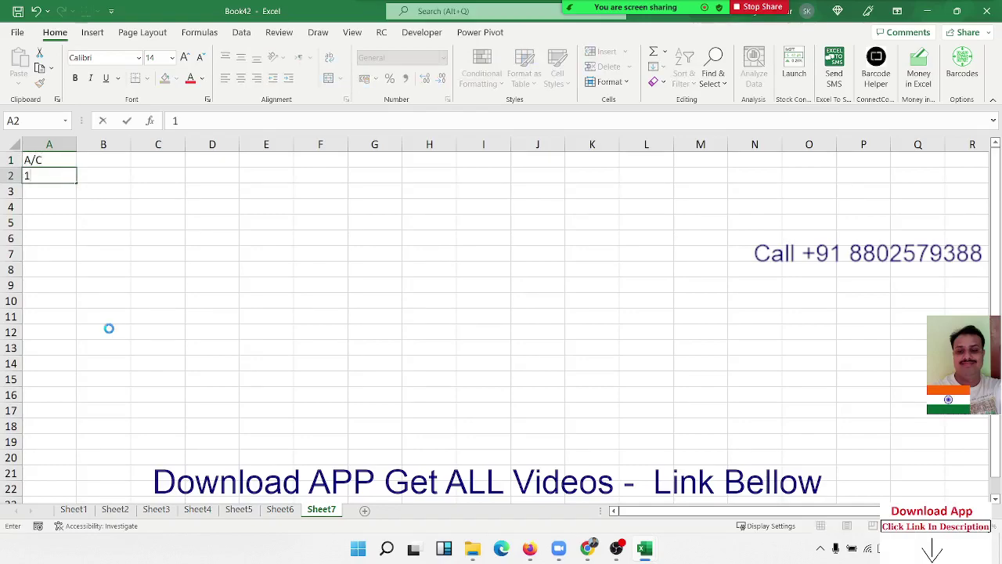
pyautogui.press('Down')
pyautogui.press('Down')
pyautogui.press('Down')
pyautogui.write('1')
pyautogui.press('Down')
pyautogui.press('Down')
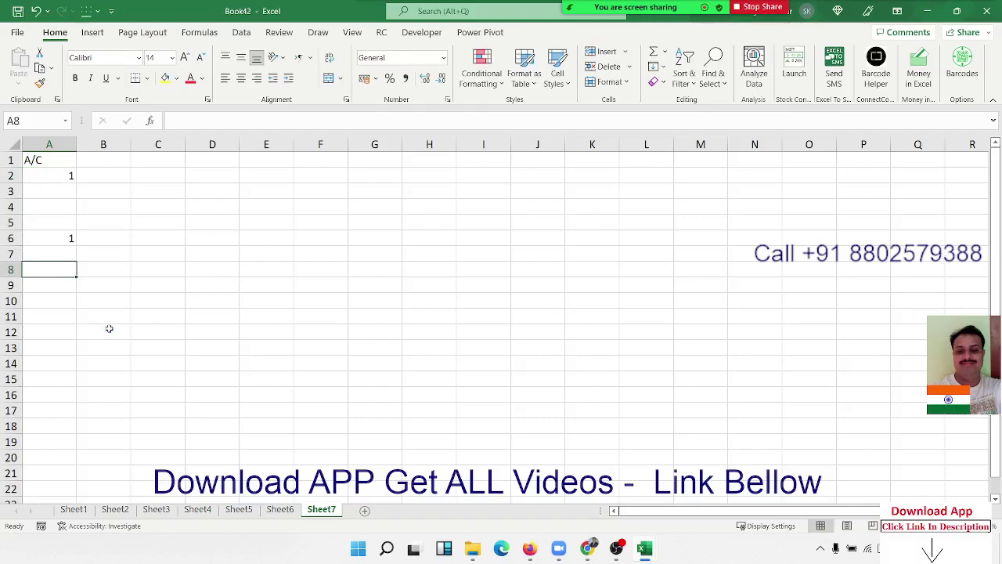
pyautogui.click(64, 149)
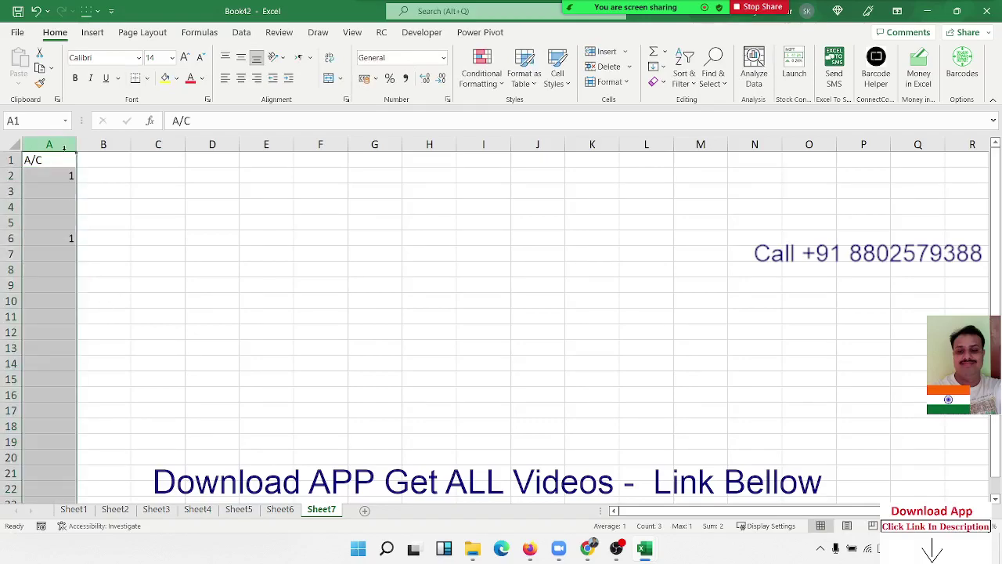
# Step: Highlight duplicate values in column A with the default pink shading
pyautogui.click(491, 86)
pyautogui.moveTo(540, 109)
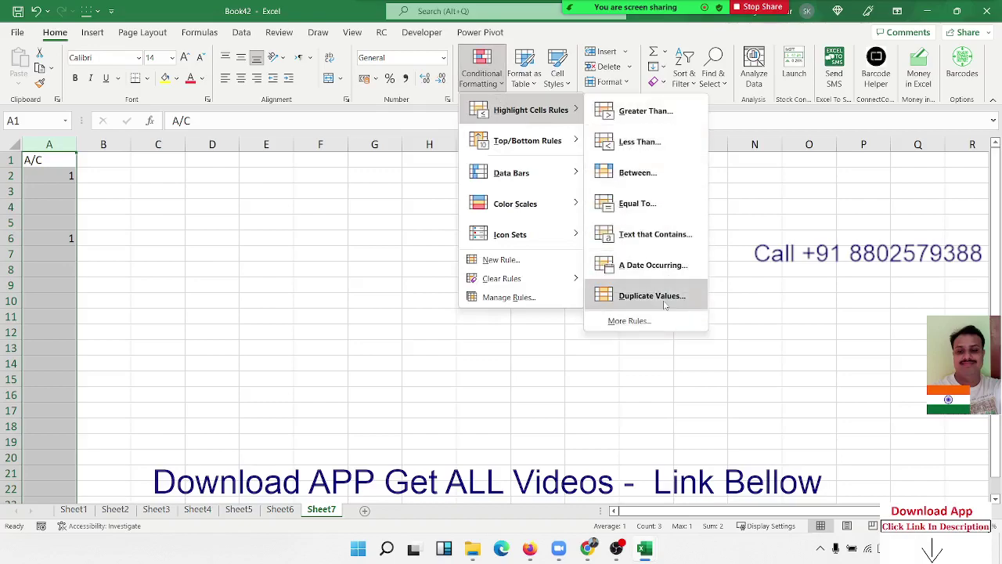
pyautogui.click(665, 304)
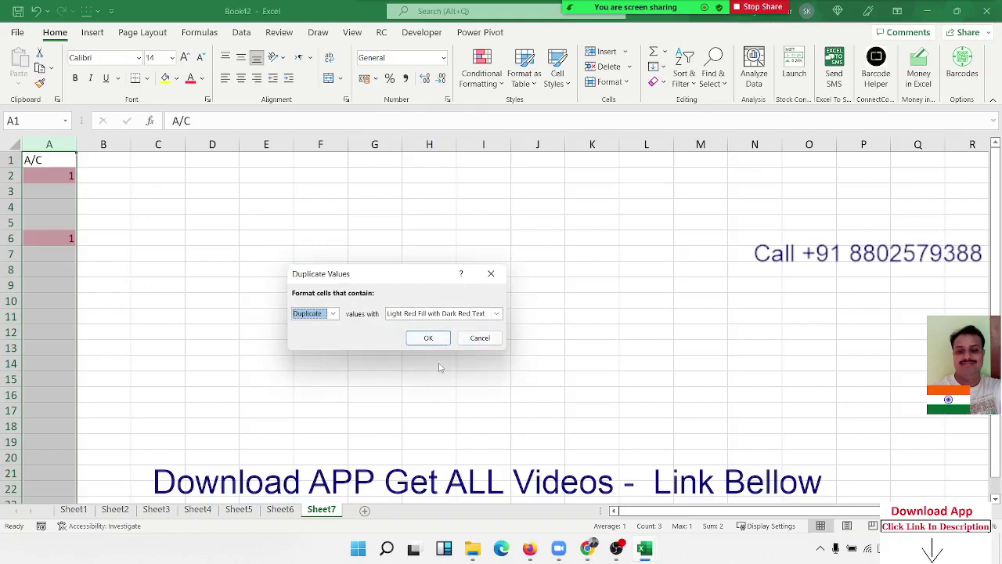
pyautogui.click(428, 338)
# Step: Enter 1 in cells A11 and A18
pyautogui.click(49, 314)
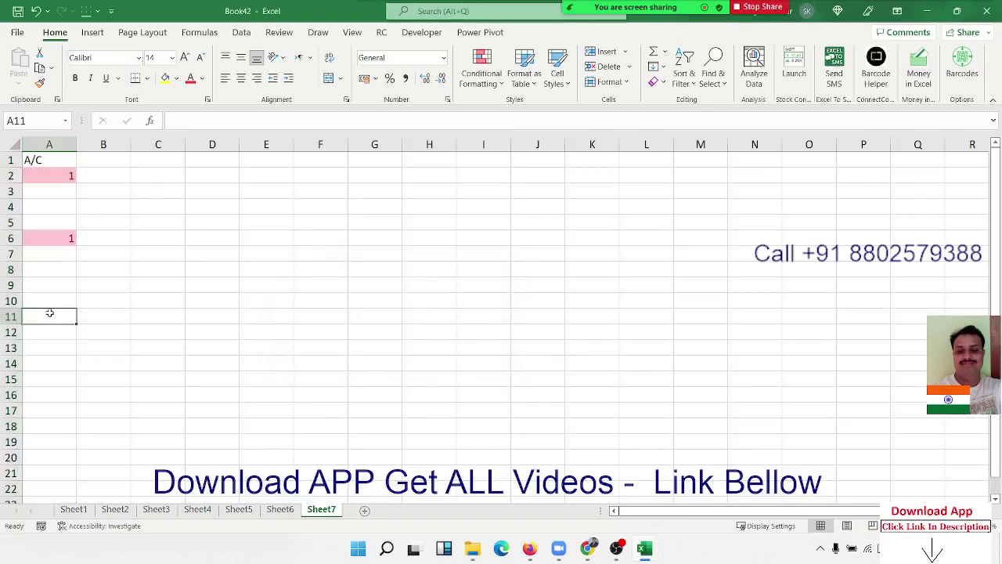
pyautogui.write('1')
pyautogui.press('Return')
pyautogui.click(53, 421)
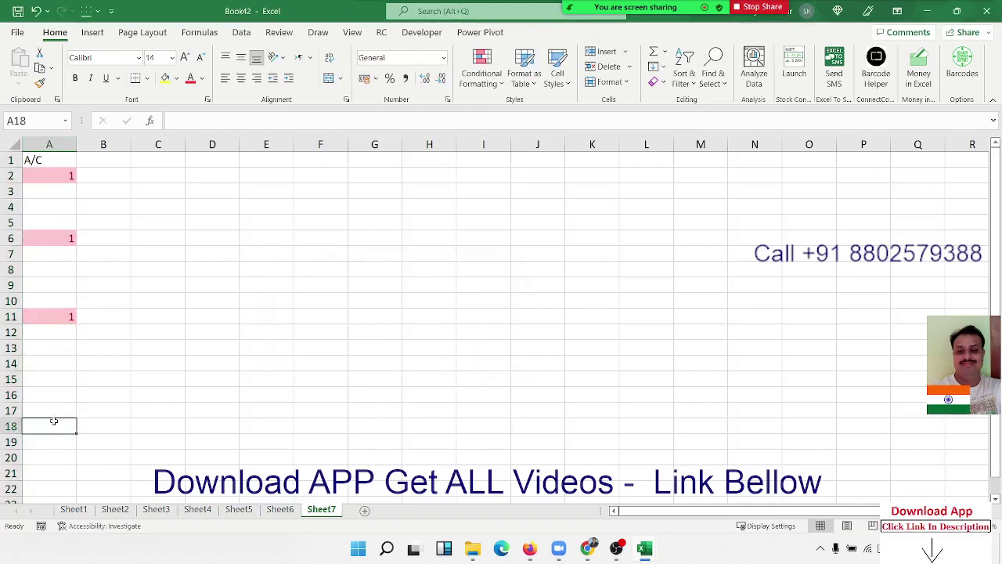
pyautogui.write('1')
pyautogui.press('Return')
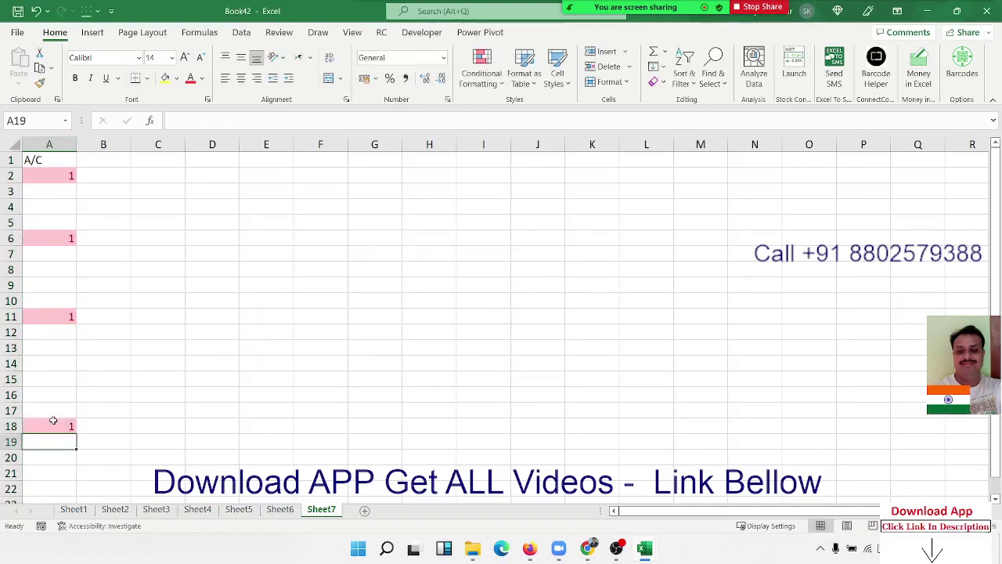
# Step: Enter 2 in A4 and A8 and review the pink-shaded repeated values
pyautogui.moveTo(52, 177); pyautogui.dragTo(98, 176)
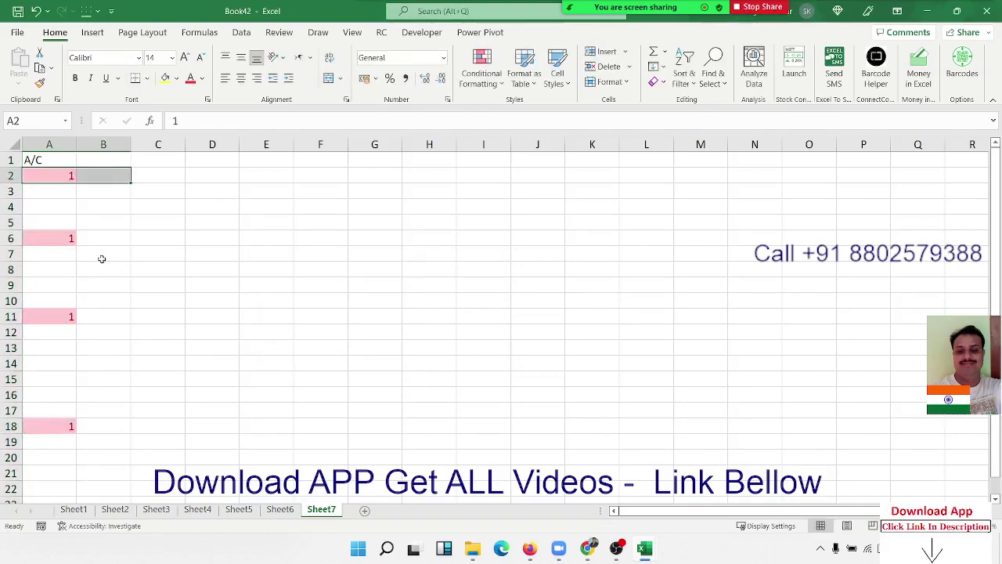
pyautogui.moveTo(53, 238); pyautogui.dragTo(54, 445)
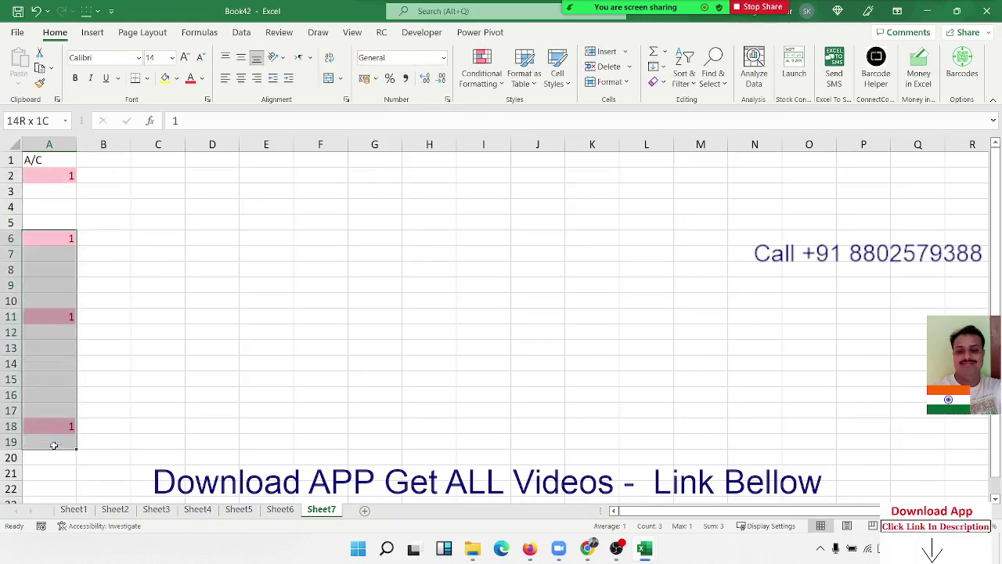
pyautogui.click(51, 215)
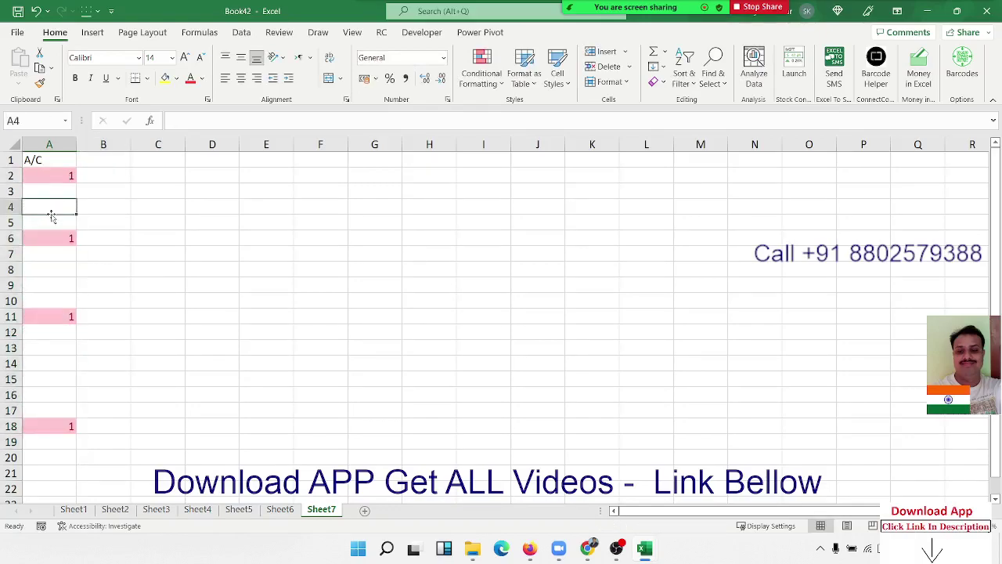
pyautogui.write('2')
pyautogui.click(51, 268)
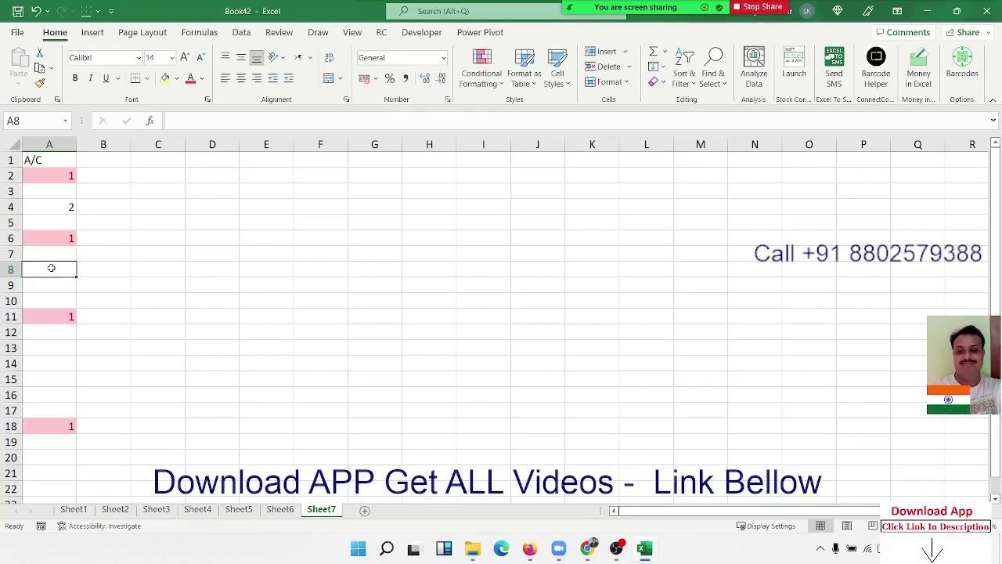
pyautogui.write('2')
pyautogui.click(161, 291)
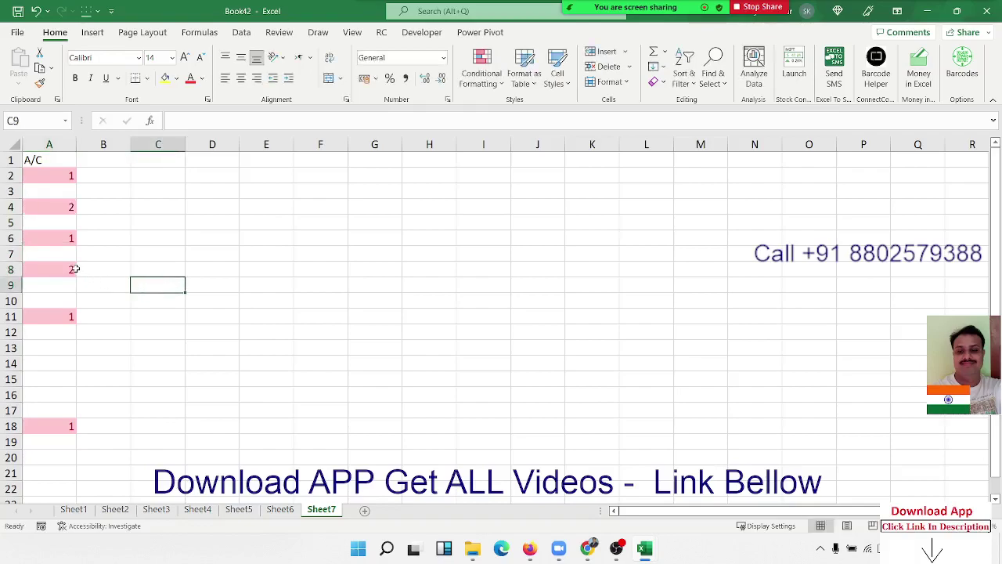
pyautogui.click(74, 269)
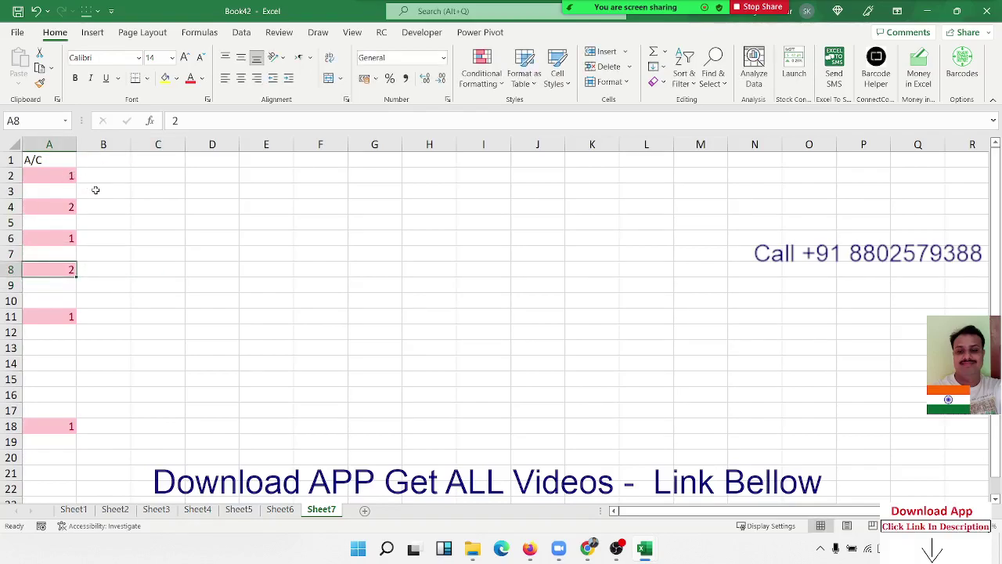
pyautogui.click(69, 174)
pyautogui.click(66, 241)
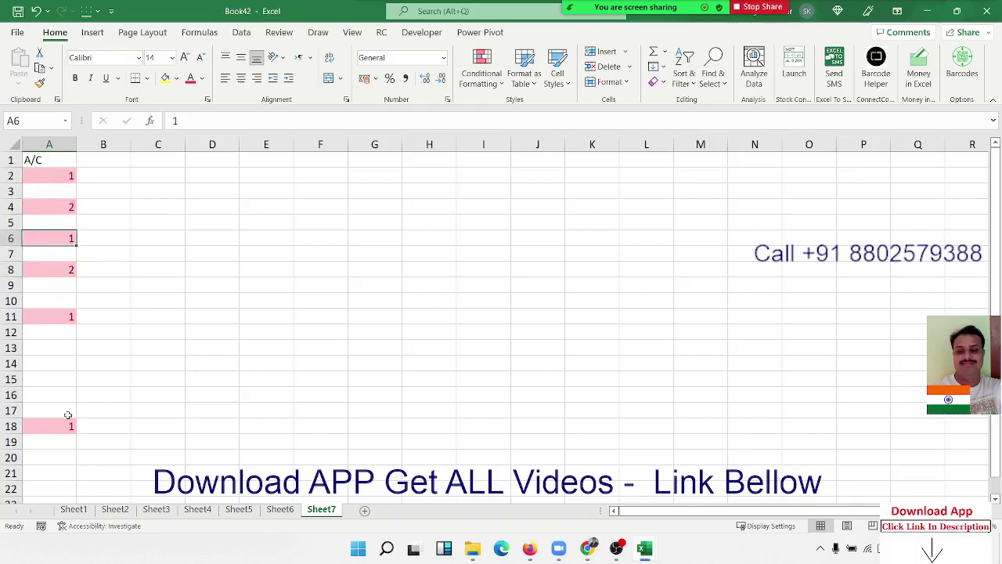
pyautogui.click(64, 436)
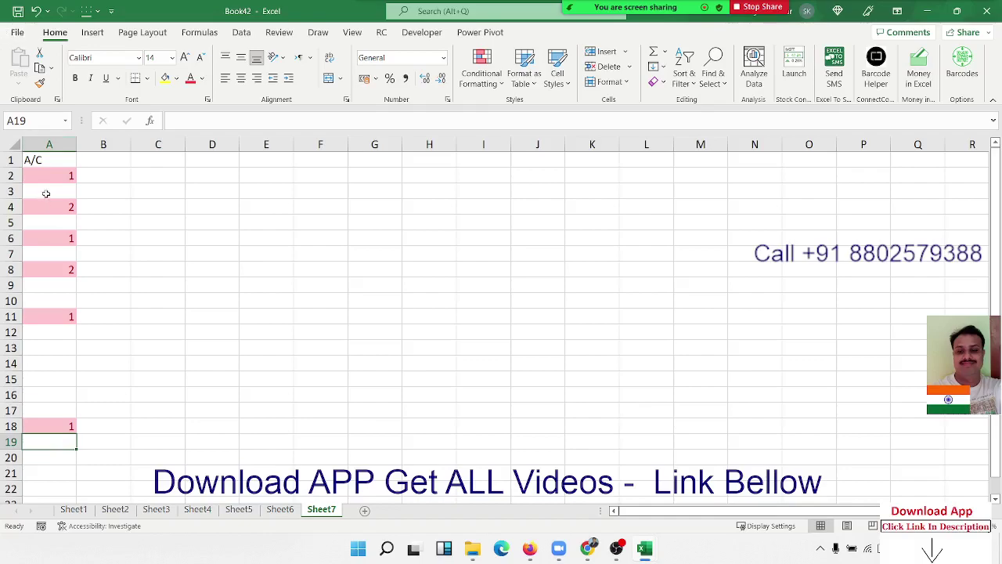
# Step: Remove the 2 from cell A8
pyautogui.moveTo(42, 180); pyautogui.dragTo(293, 192)
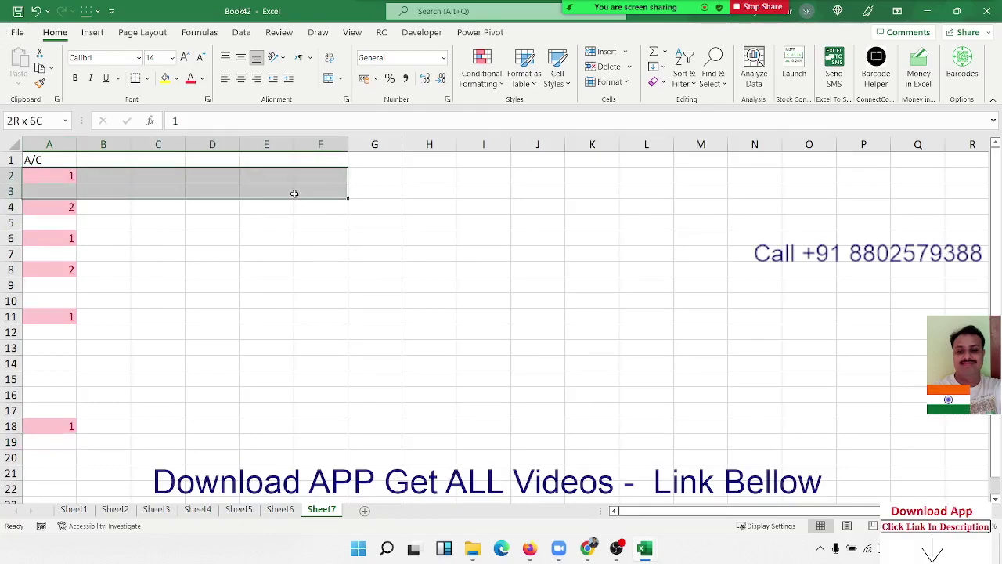
pyautogui.click(67, 238)
pyautogui.moveTo(66, 238); pyautogui.dragTo(357, 263)
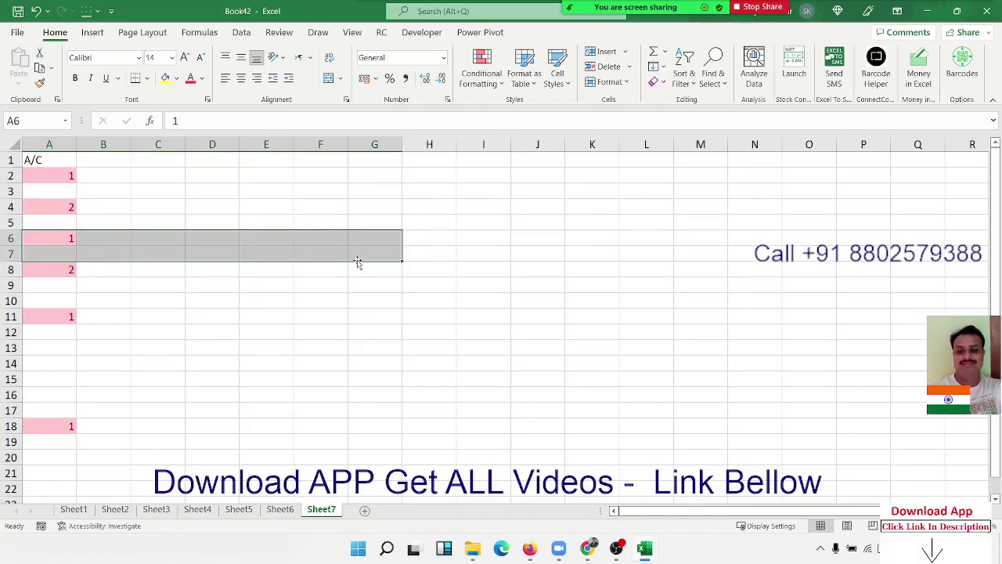
pyautogui.hotkey('ctrl', 'z')
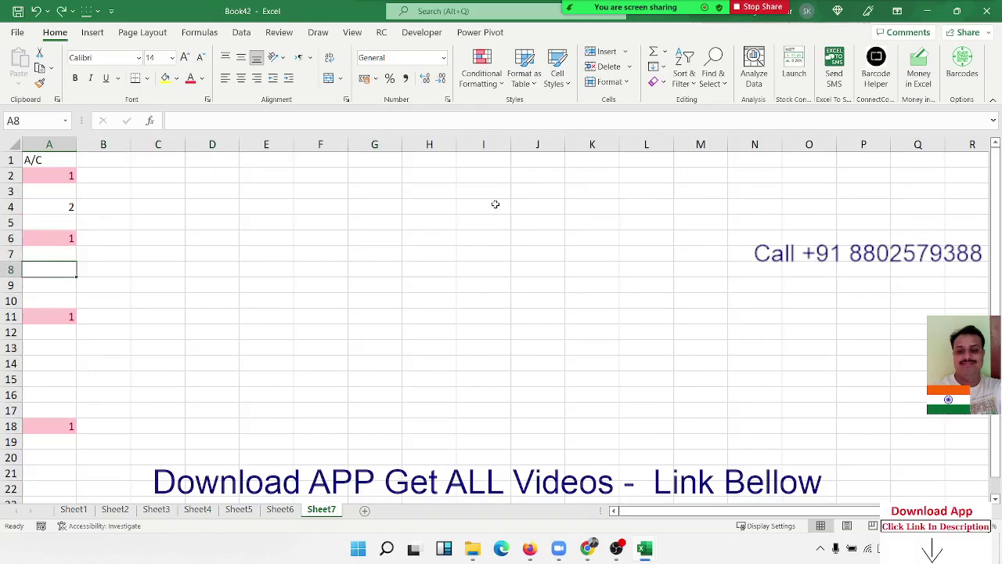
# Step: Clear all conditional formatting rules from the entire sheet
pyautogui.click(482, 73)
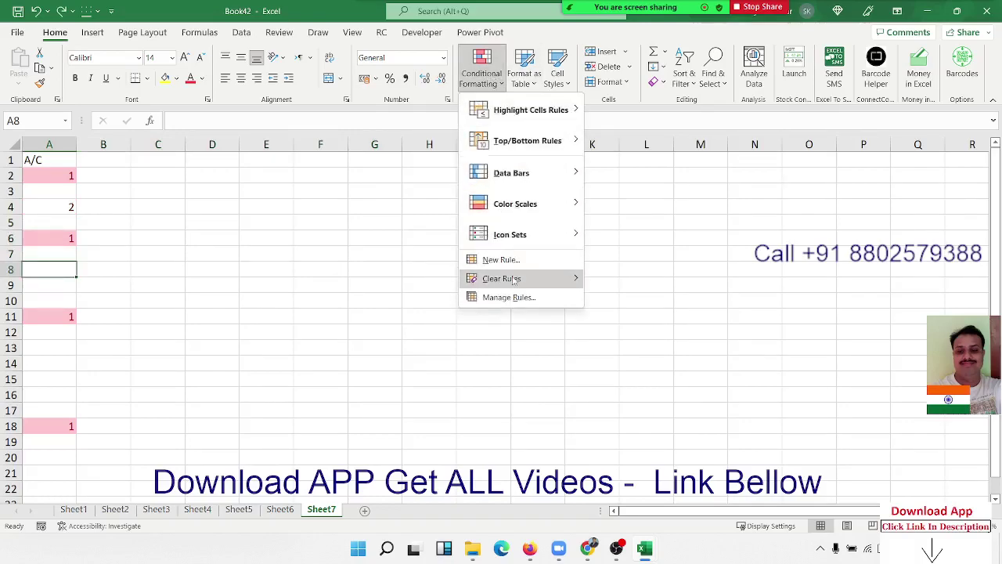
pyautogui.moveTo(514, 281)
pyautogui.click(619, 296)
pyautogui.click(282, 291)
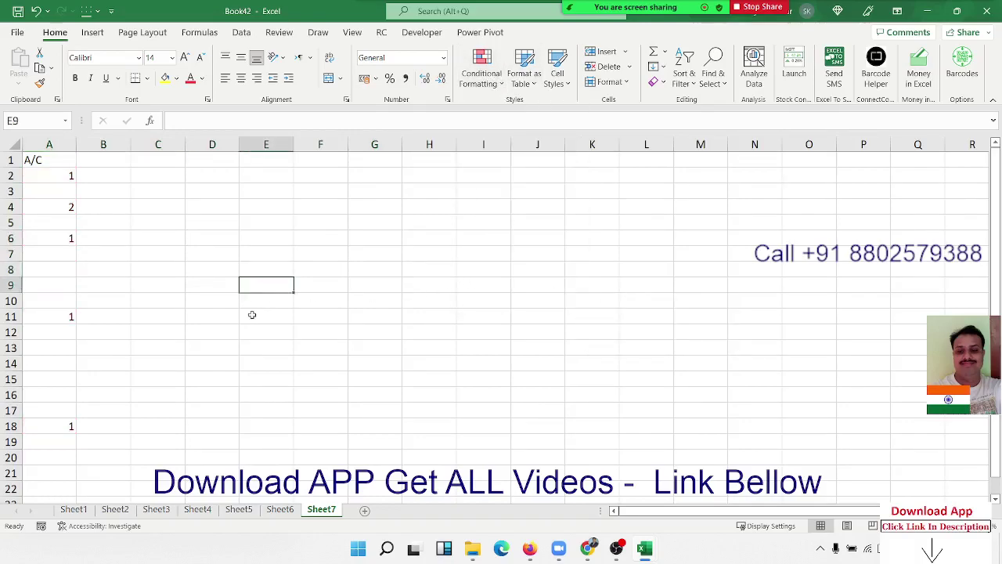
pyautogui.click(65, 284)
# Step: Type 2 into A14, leaving column A with unshaded 1s and 2s
pyautogui.click(51, 344)
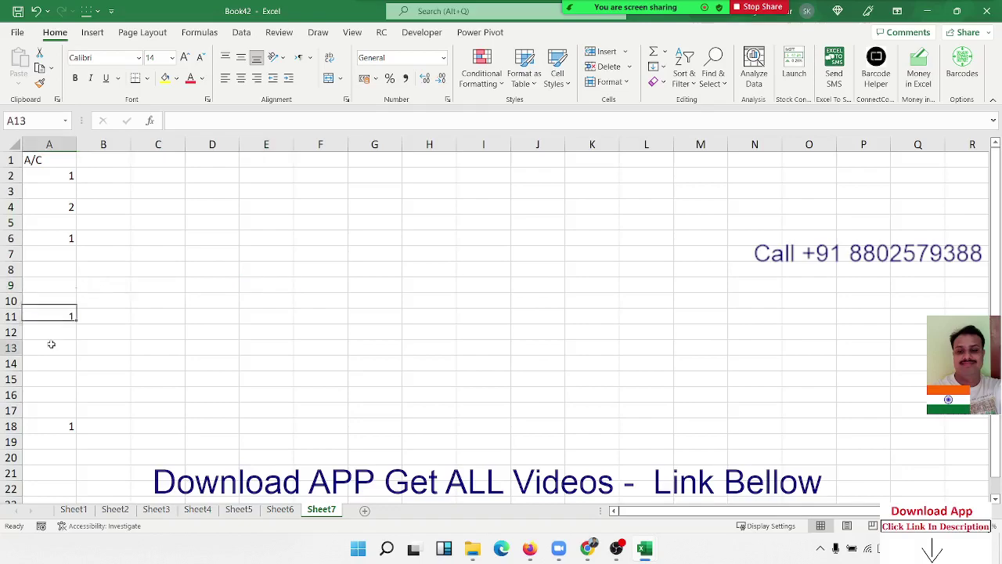
pyautogui.click(49, 359)
pyautogui.write('2')
pyautogui.press('Return')
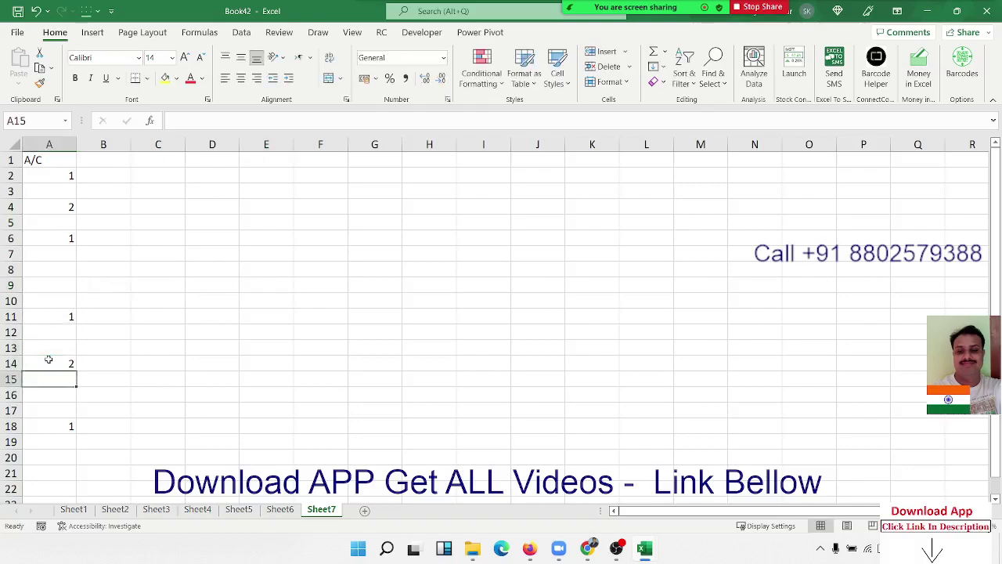
pyautogui.moveTo(55, 163); pyautogui.dragTo(43, 471)
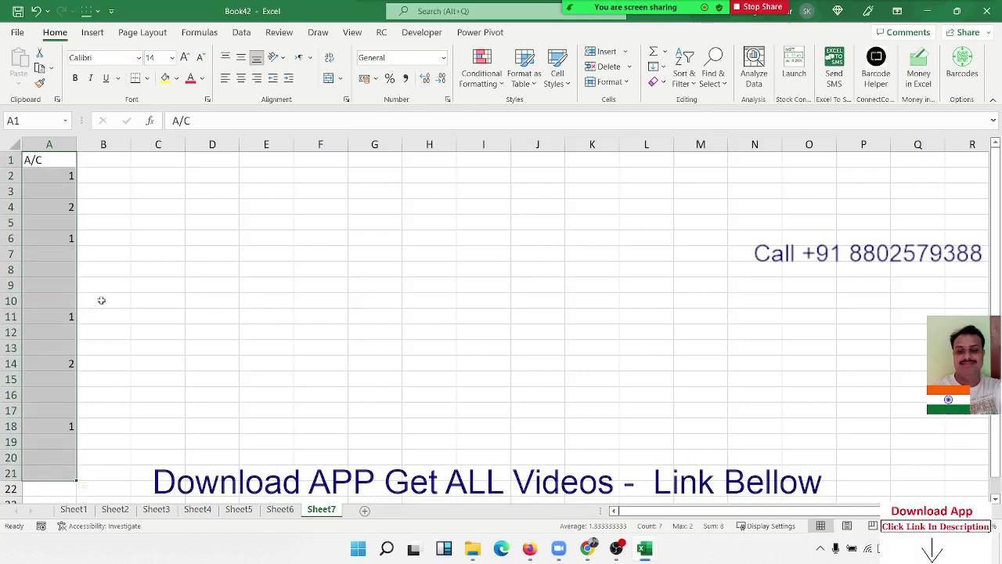
pyautogui.click(74, 173)
pyautogui.click(79, 208)
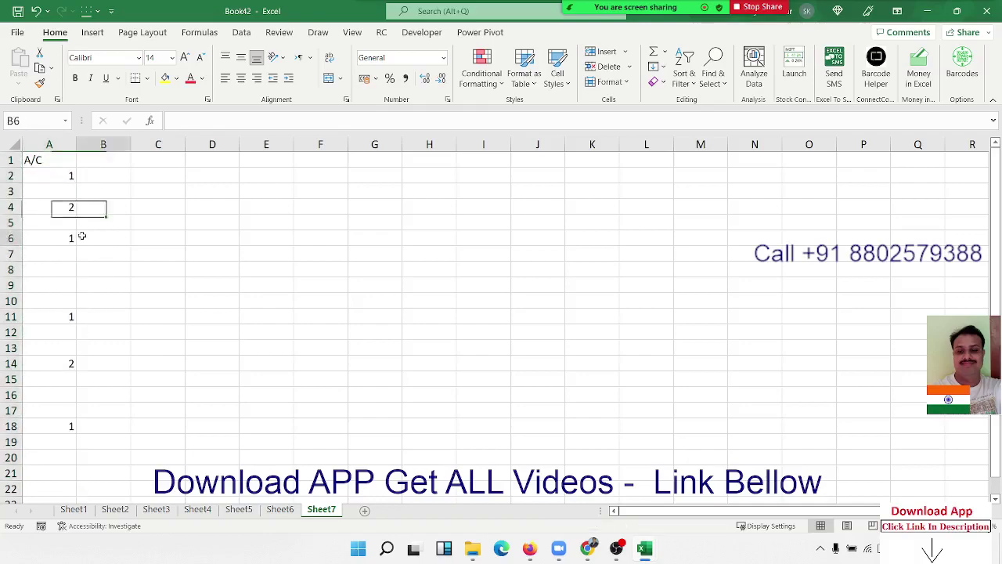
pyautogui.click(83, 236)
pyautogui.click(111, 172)
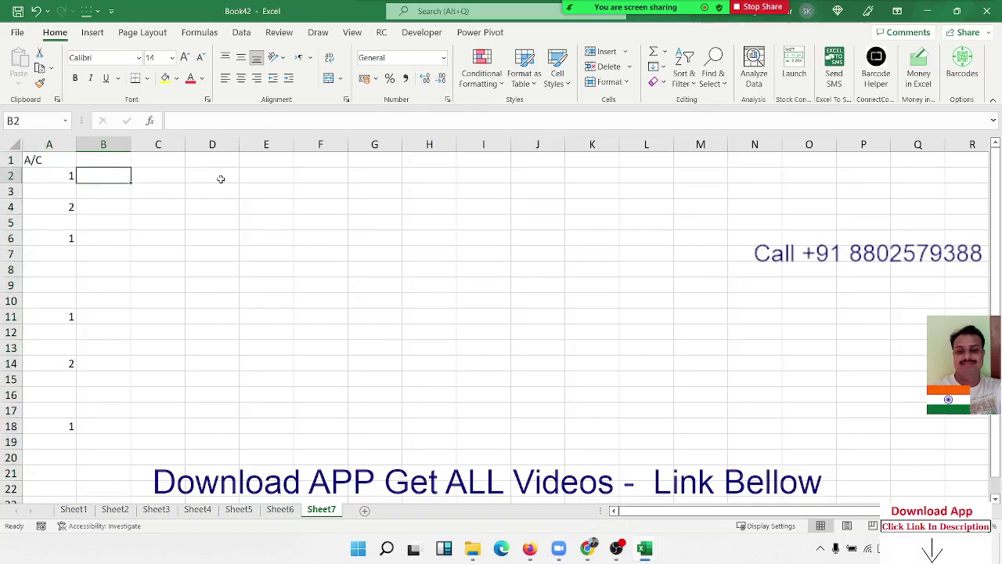
# Step: Enter =COUNTIF(A:A,A2) in B2 to count A2's value across column A
pyautogui.write('=cou')
pyautogui.press('Down')
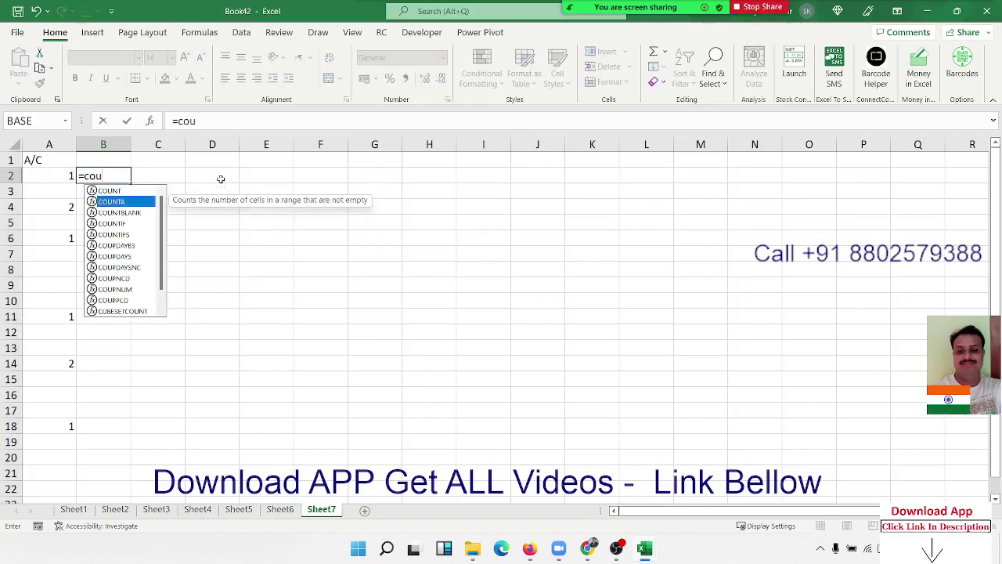
pyautogui.press('Down')
pyautogui.press('Down')
pyautogui.press('Tab')
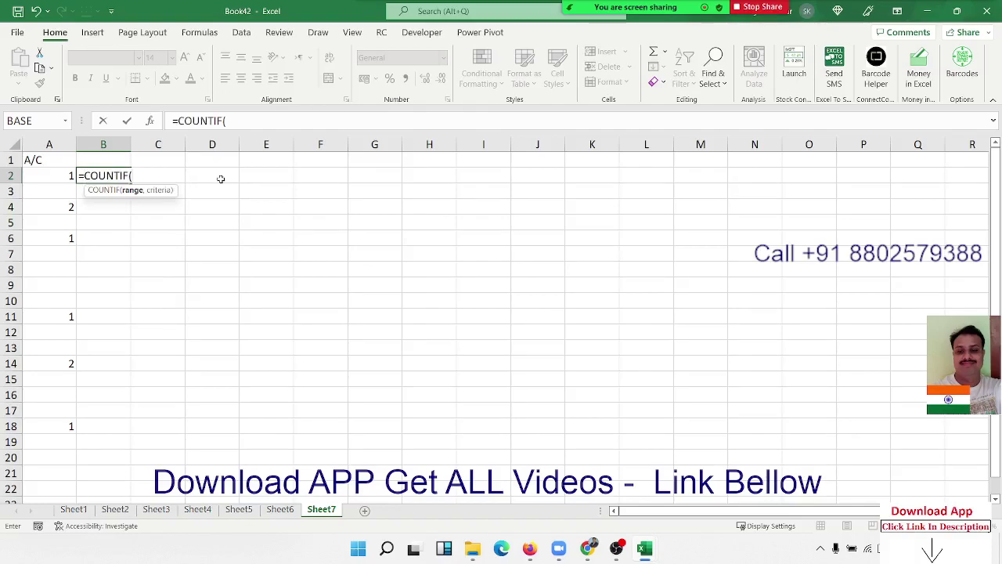
pyautogui.press('Left')
pyautogui.hotkey('ctrl', 'space')
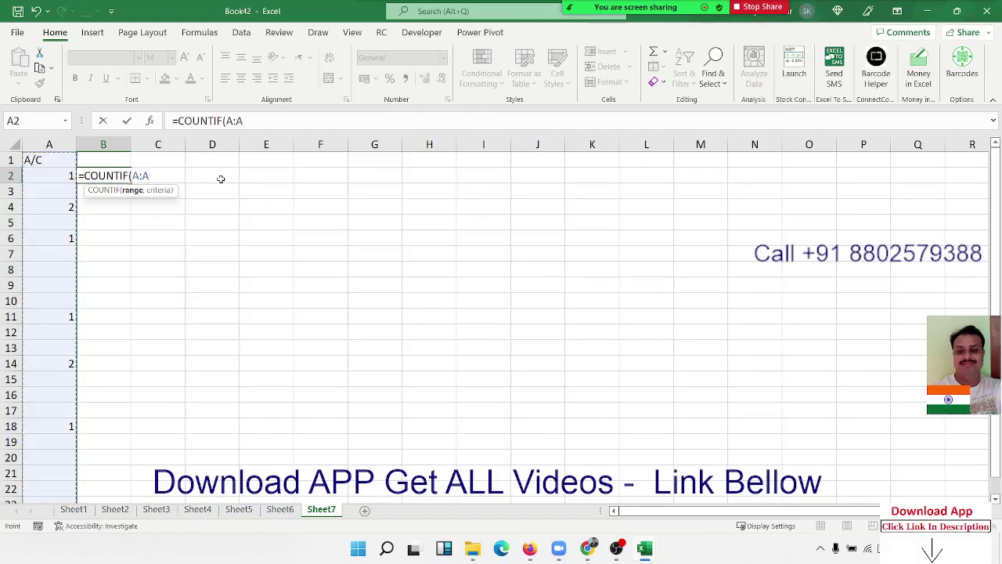
pyautogui.write(',')
pyautogui.press('Left')
pyautogui.press('Return')
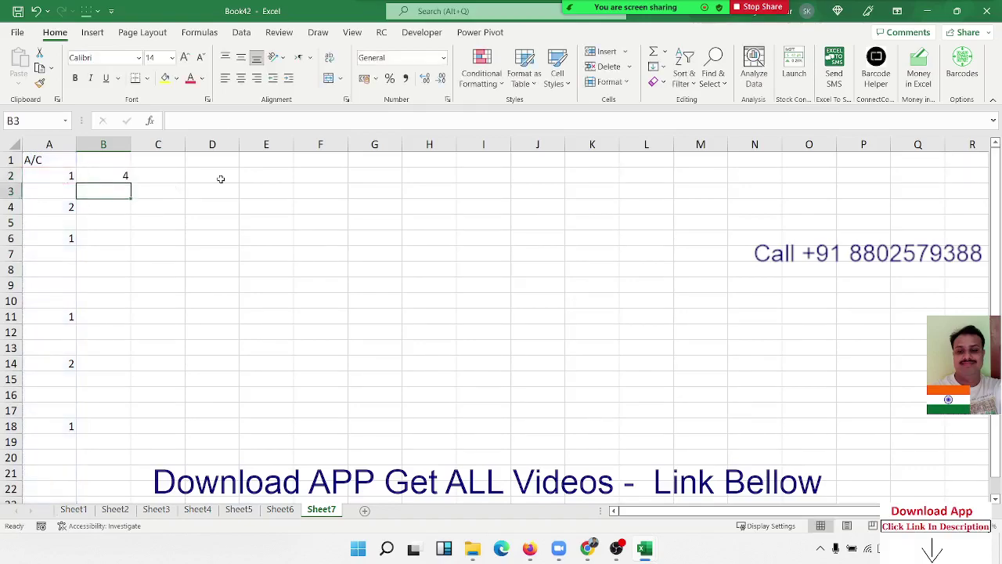
pyautogui.press('Up')
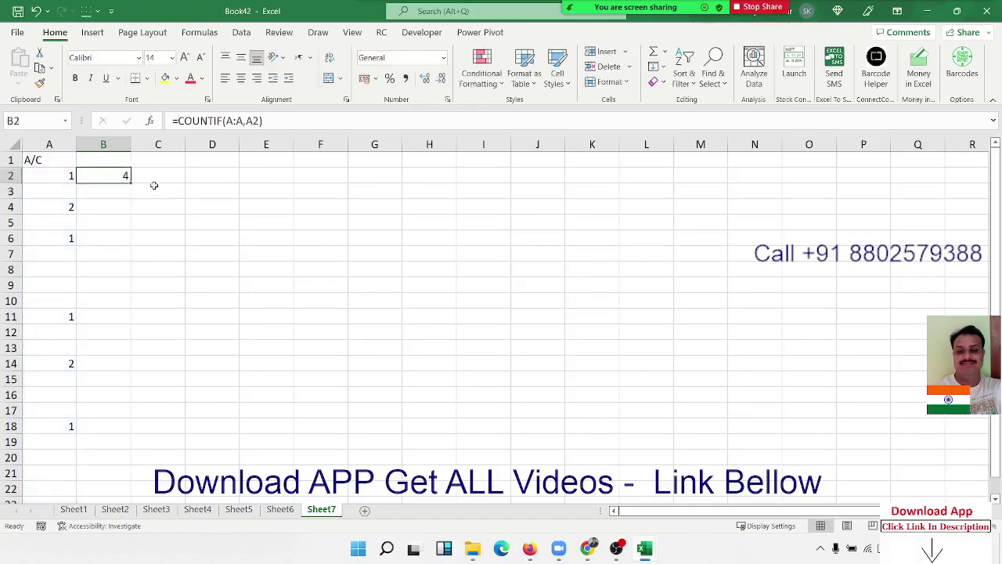
# Step: Fill the COUNTIF formula down to B18, showing 4 beside each 1 and 2 beside each 2
pyautogui.moveTo(132, 182); pyautogui.dragTo(130, 433)
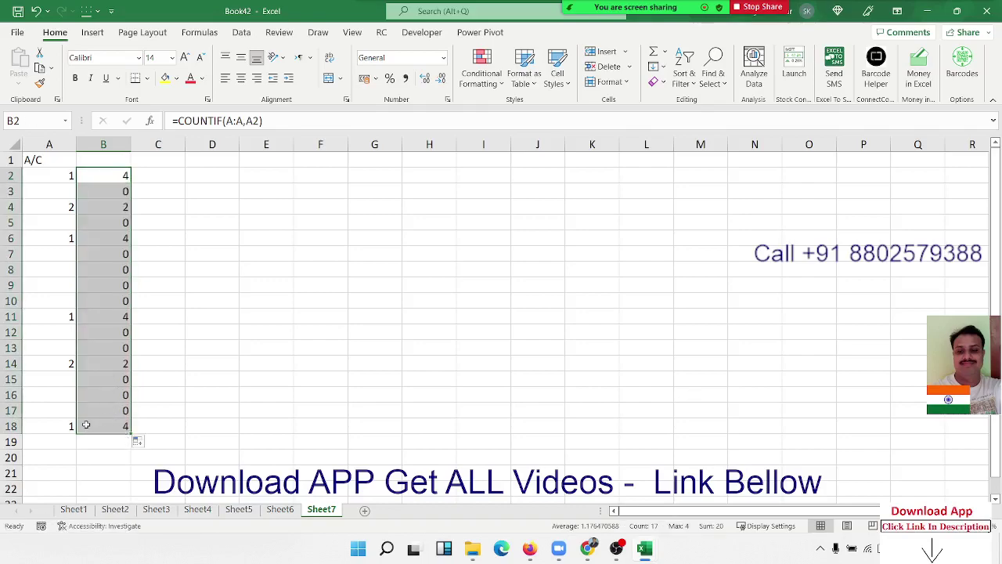
pyautogui.moveTo(69, 426); pyautogui.dragTo(118, 426)
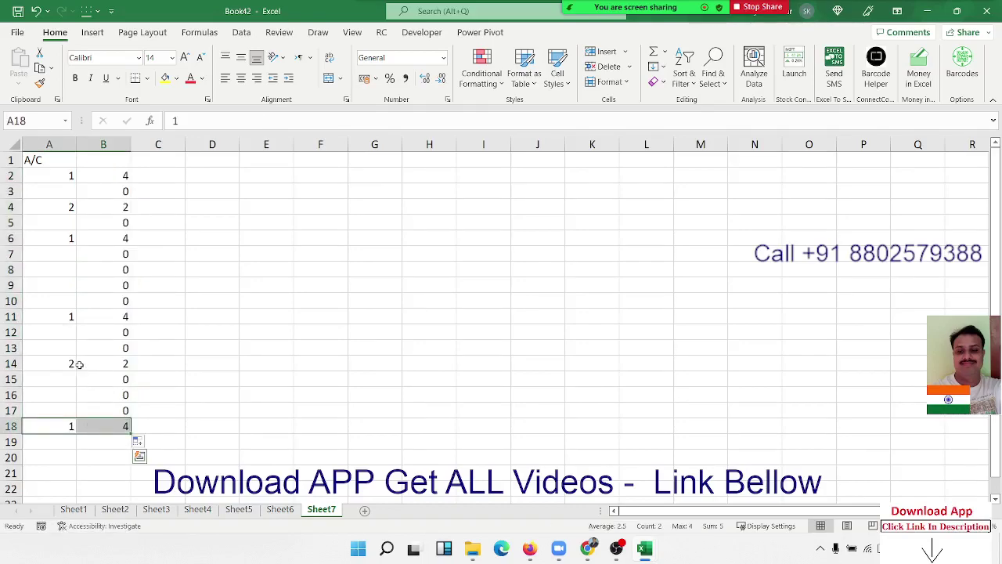
pyautogui.moveTo(61, 317); pyautogui.dragTo(121, 319)
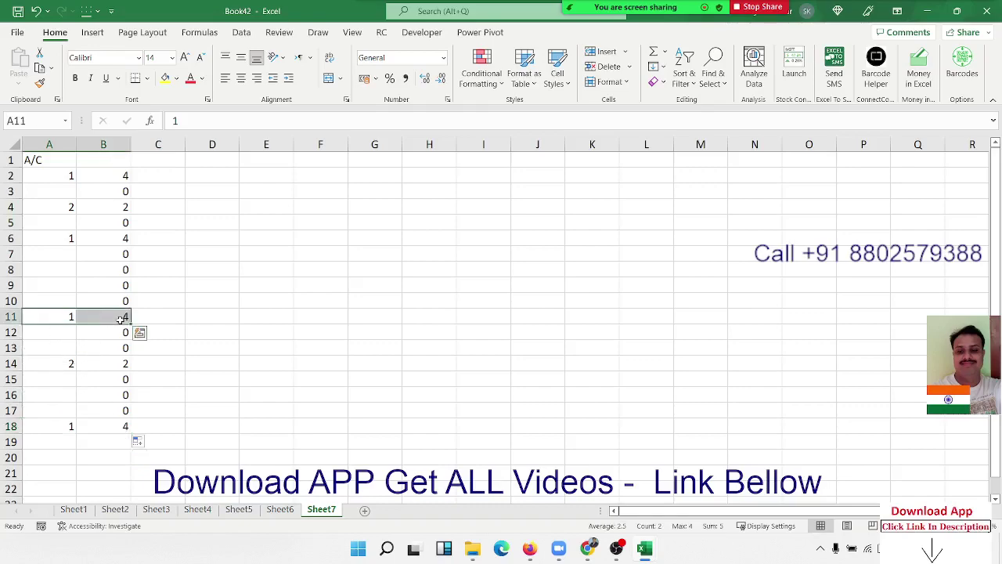
pyautogui.click(259, 202)
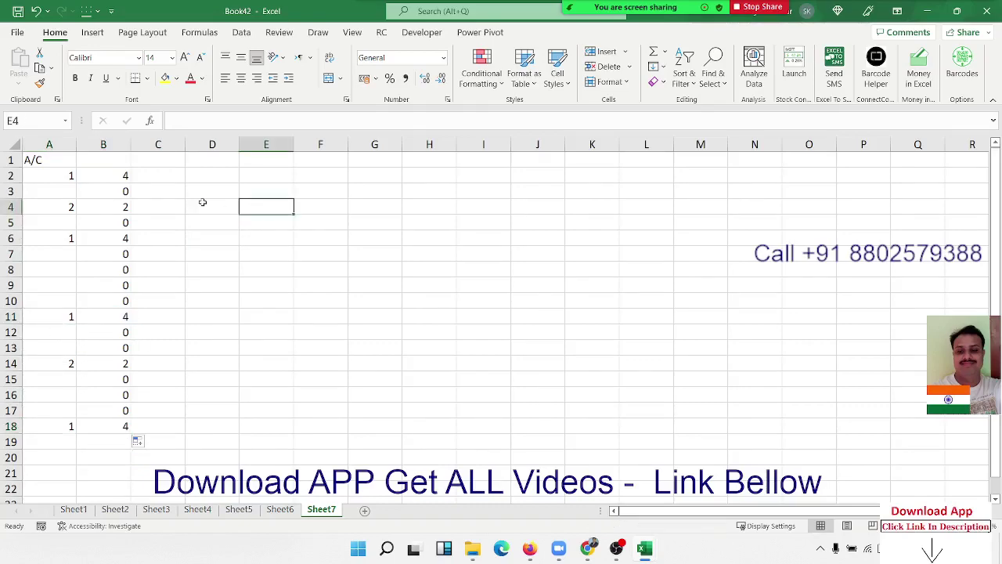
# Step: Overwrite the counts with sample values 0 in B2, 1 in B6 and 3 in B11
pyautogui.click(64, 175)
pyautogui.click(114, 179)
pyautogui.write('0')
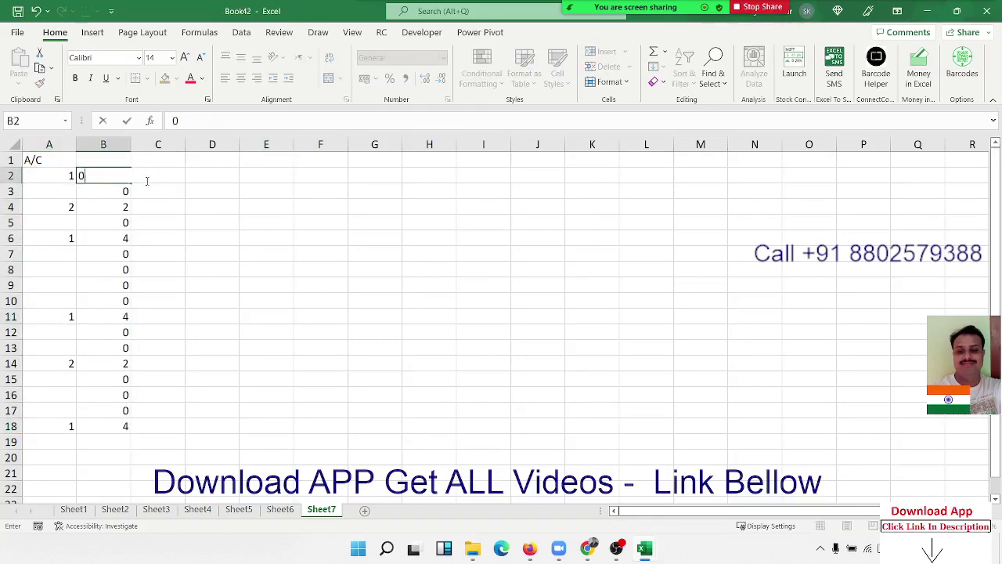
pyautogui.press('Return')
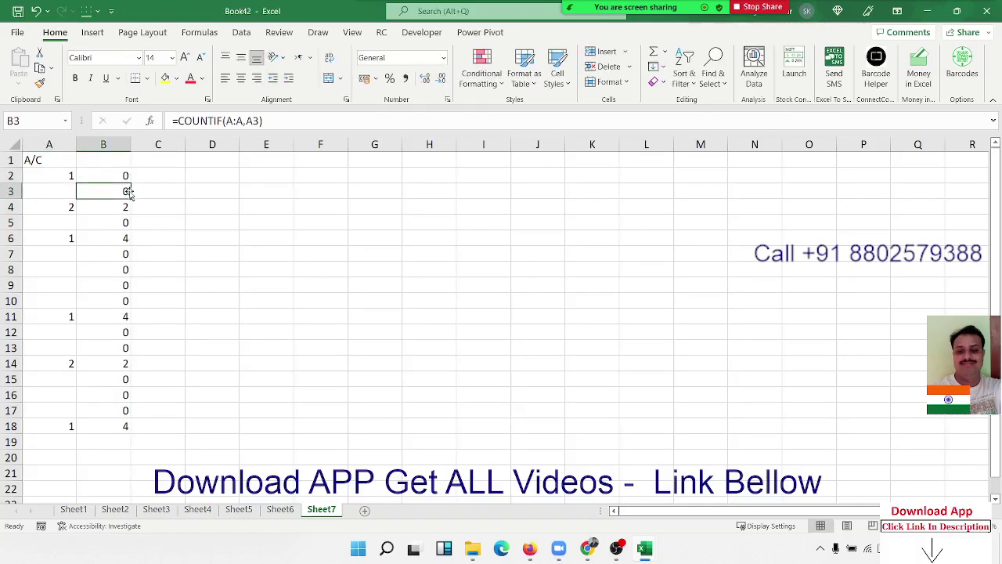
pyautogui.click(119, 205)
pyautogui.press('Down')
pyautogui.press('Down')
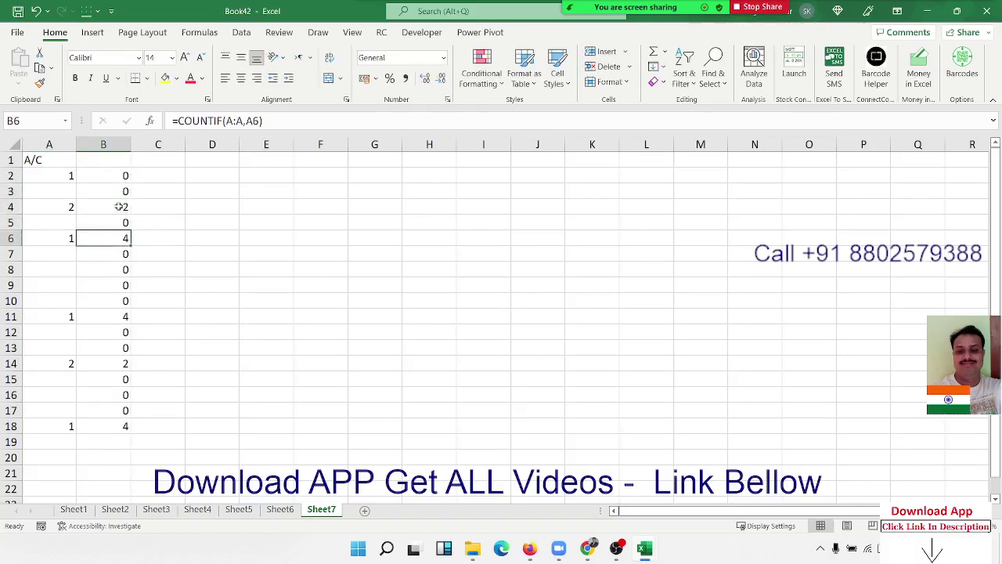
pyautogui.write('1')
pyautogui.click(196, 306)
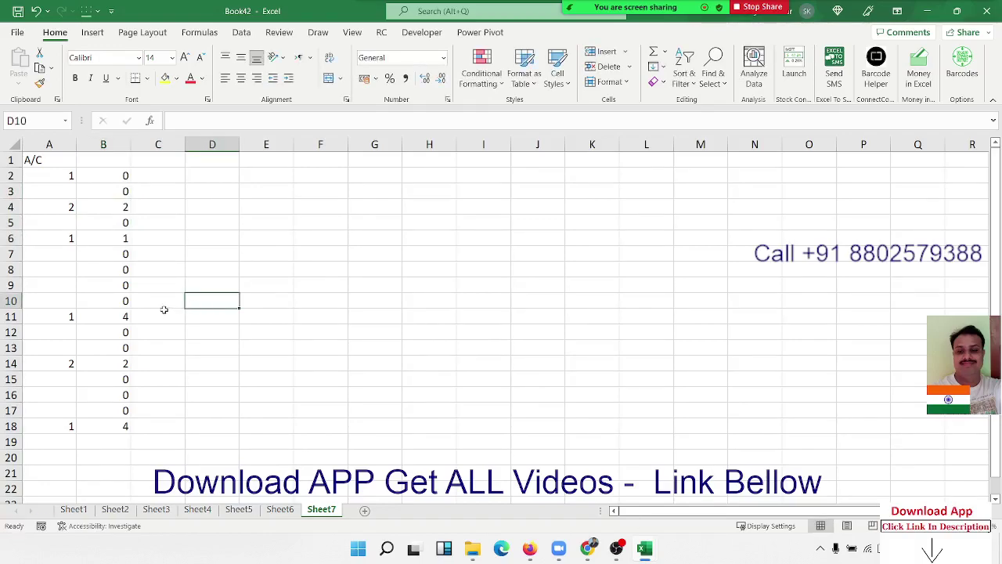
pyautogui.click(97, 316)
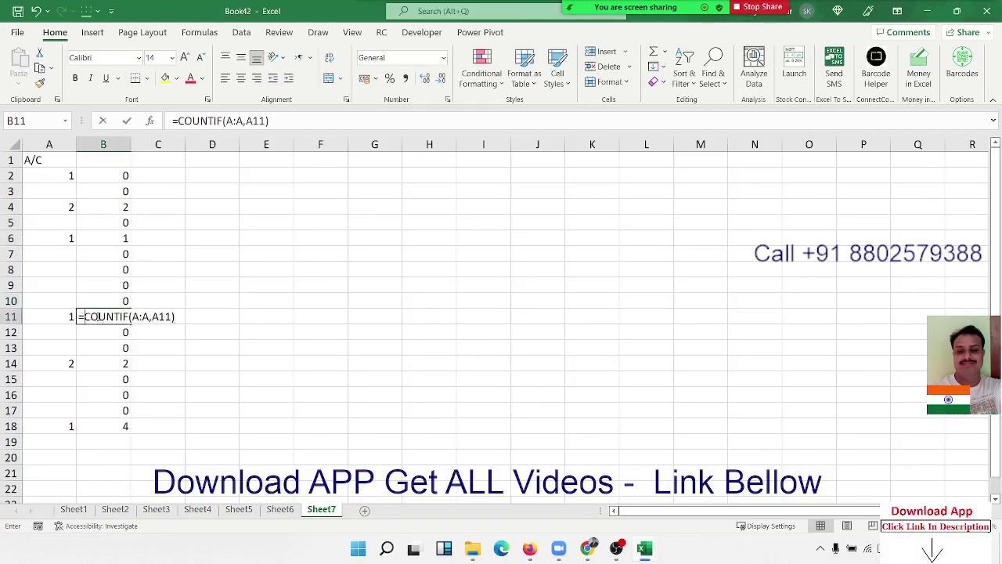
pyautogui.write('3')
pyautogui.click(173, 399)
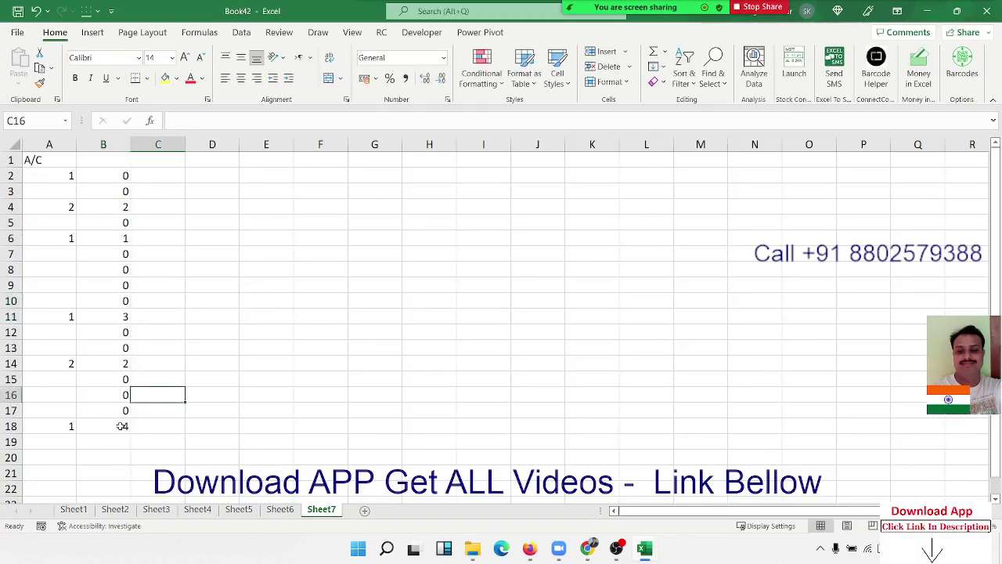
# Step: Check B18's COUNTIF formula and select the count cells B2:B18
pyautogui.click(123, 426)
pyautogui.doubleClick(123, 426)
pyautogui.press('Return')
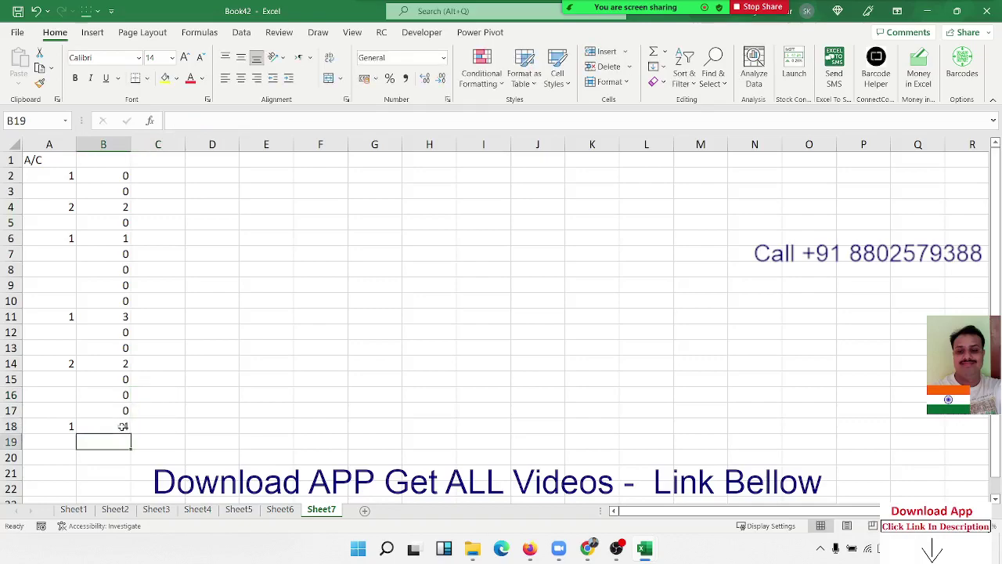
pyautogui.moveTo(125, 176); pyautogui.dragTo(118, 420)
# Step: Clear column B and enter =COUNTIF(A2:A2,A2) in B2, showing 1
pyautogui.press('Delete')
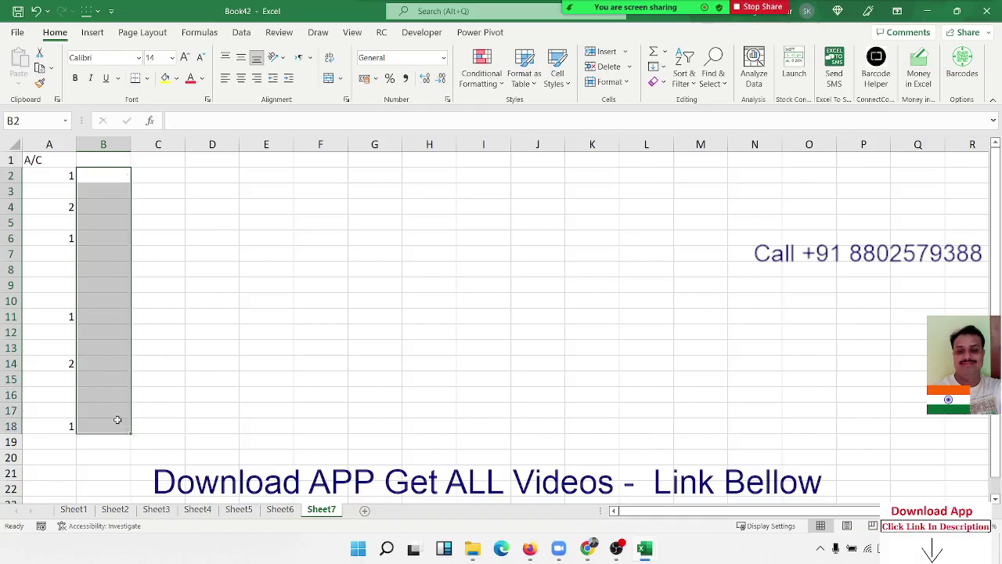
pyautogui.press('Down')
pyautogui.write('=')
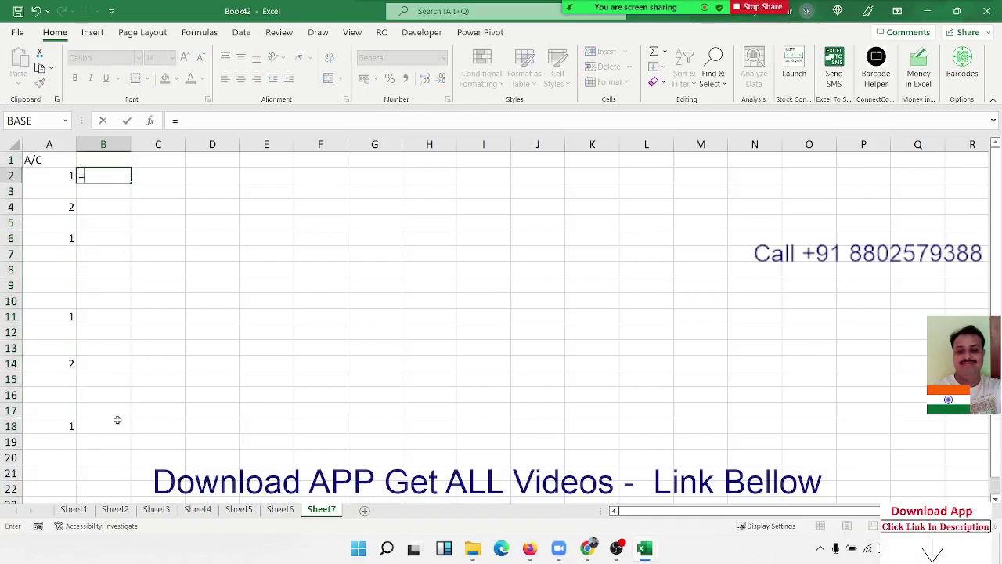
pyautogui.write('cou')
pyautogui.press('Down')
pyautogui.press('Down')
pyautogui.press('Down')
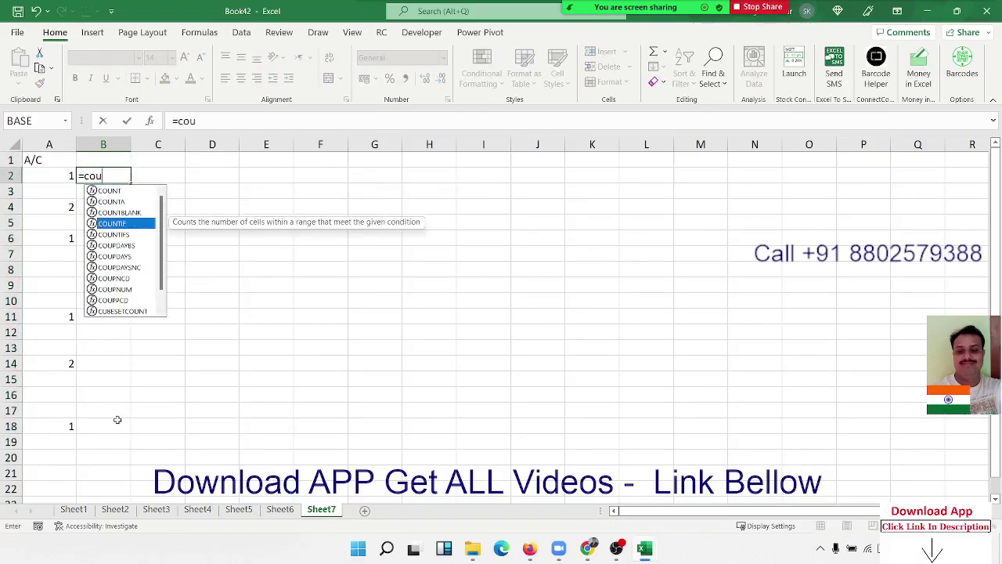
pyautogui.press('Tab')
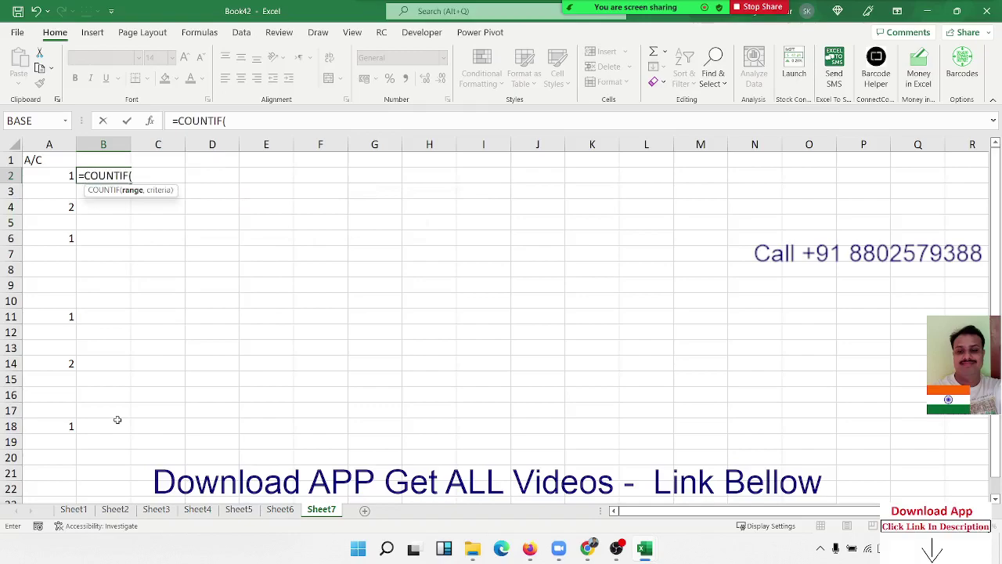
pyautogui.press('Left')
pyautogui.press('F8')
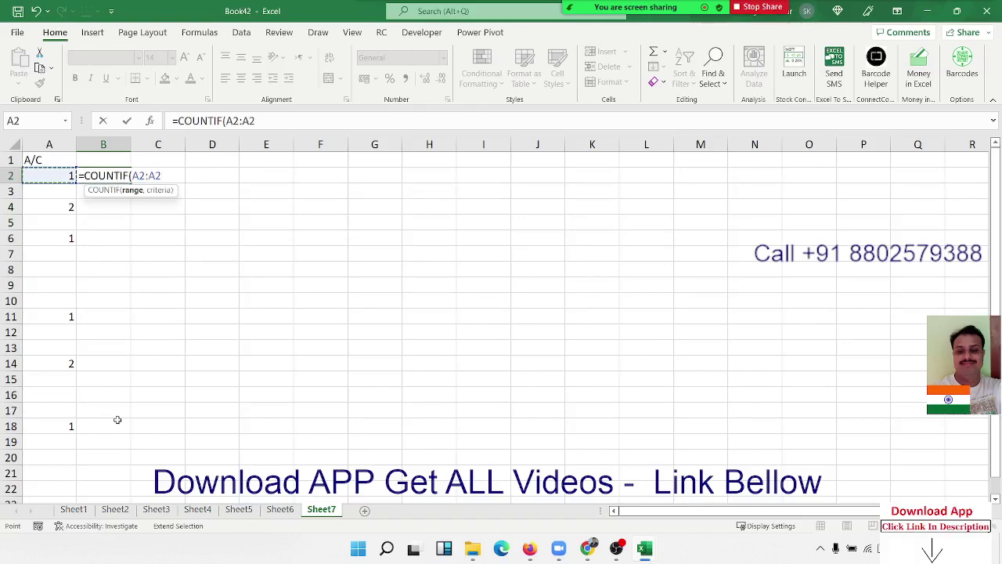
pyautogui.write(',')
pyautogui.press('Left')
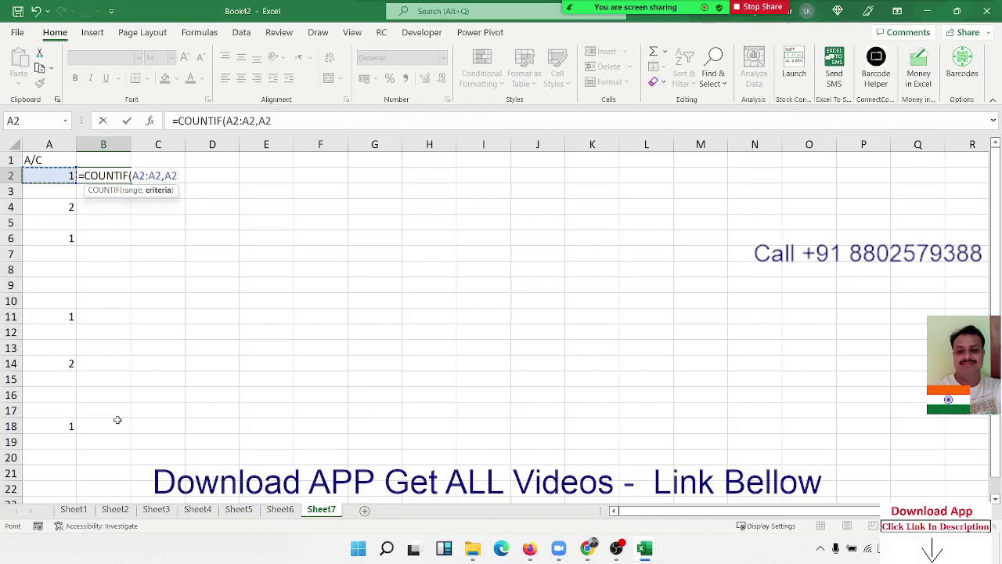
pyautogui.write(')')
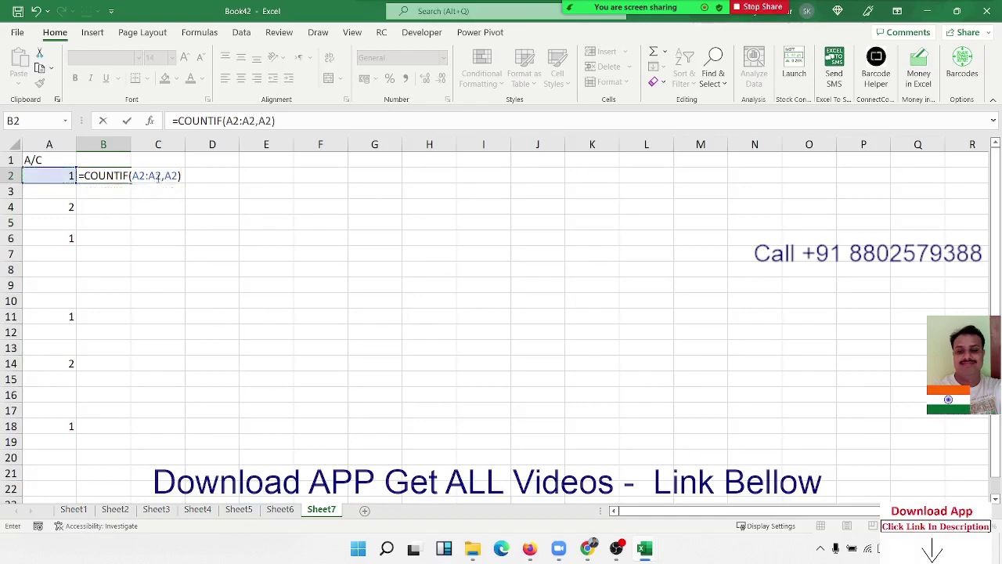
pyautogui.press('Return')
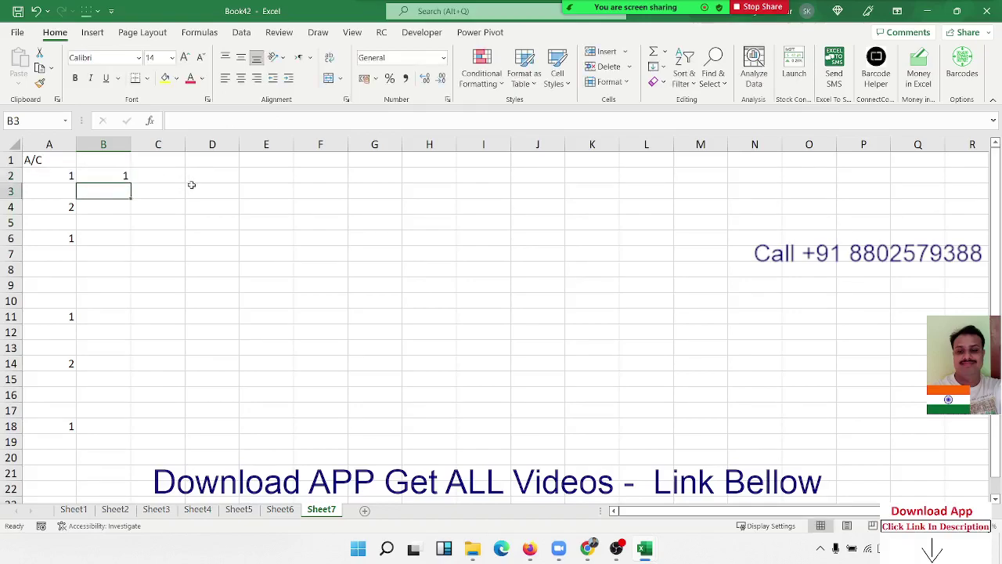
# Step: Try a =SUM(A2:A4) formula in D3, then abandon it
pyautogui.click(193, 186)
pyautogui.write('=su')
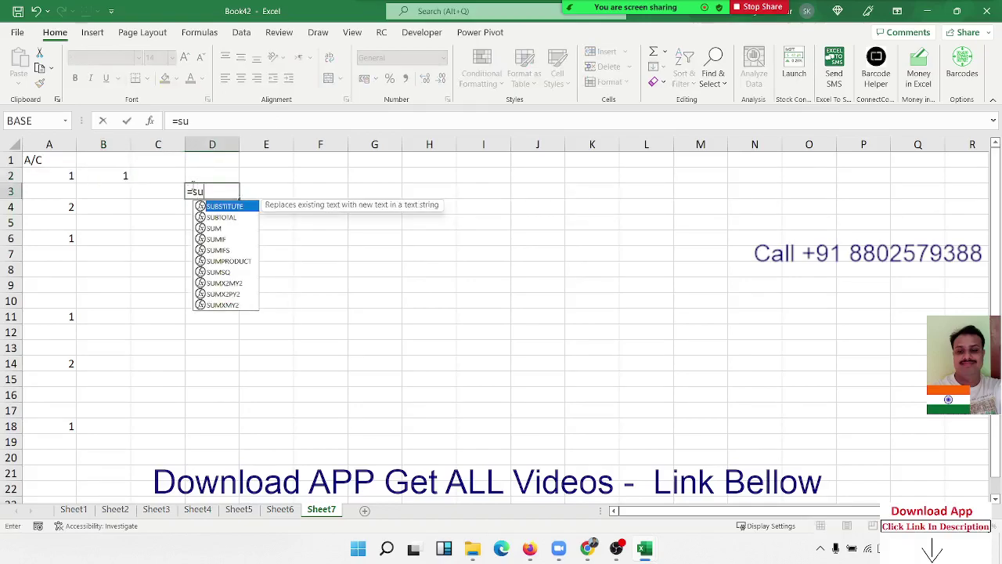
pyautogui.write('m')
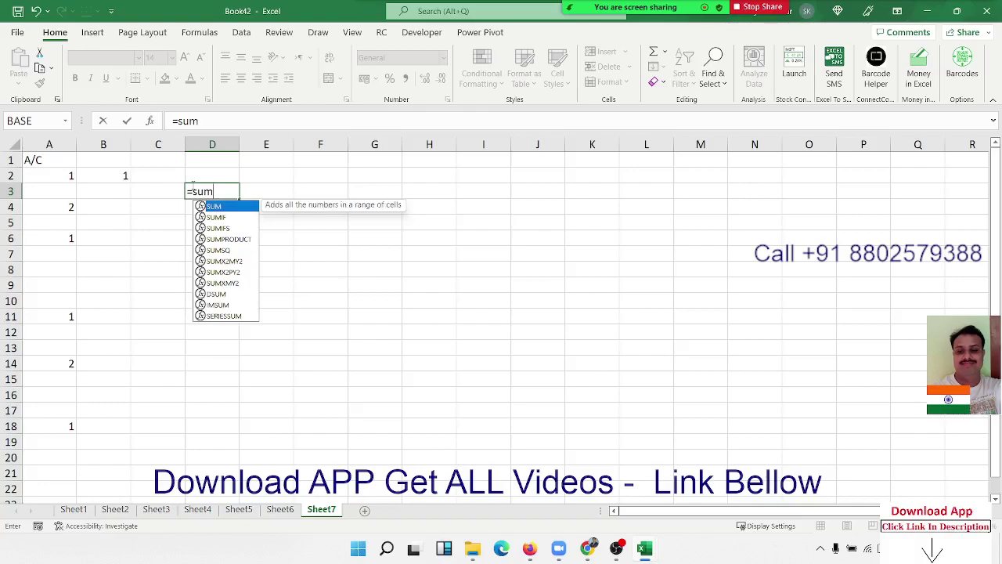
pyautogui.press('Tab')
pyautogui.moveTo(55, 175); pyautogui.dragTo(63, 207)
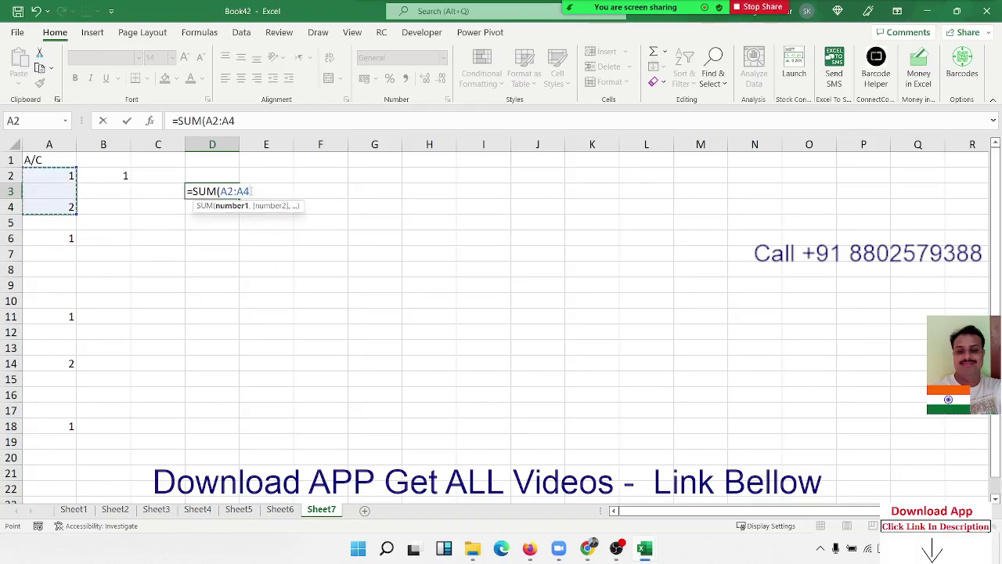
pyautogui.press('Return')
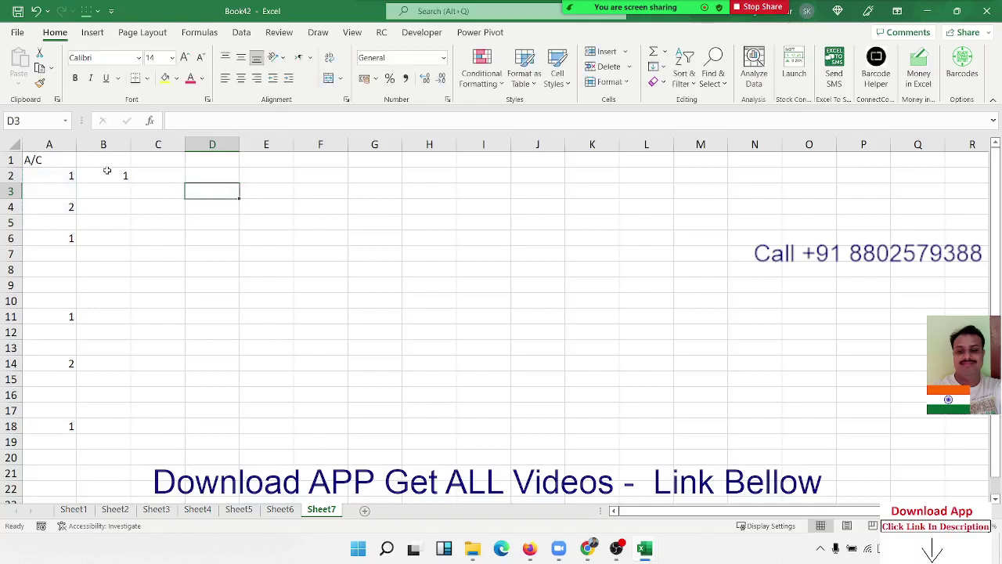
pyautogui.doubleClick(105, 170)
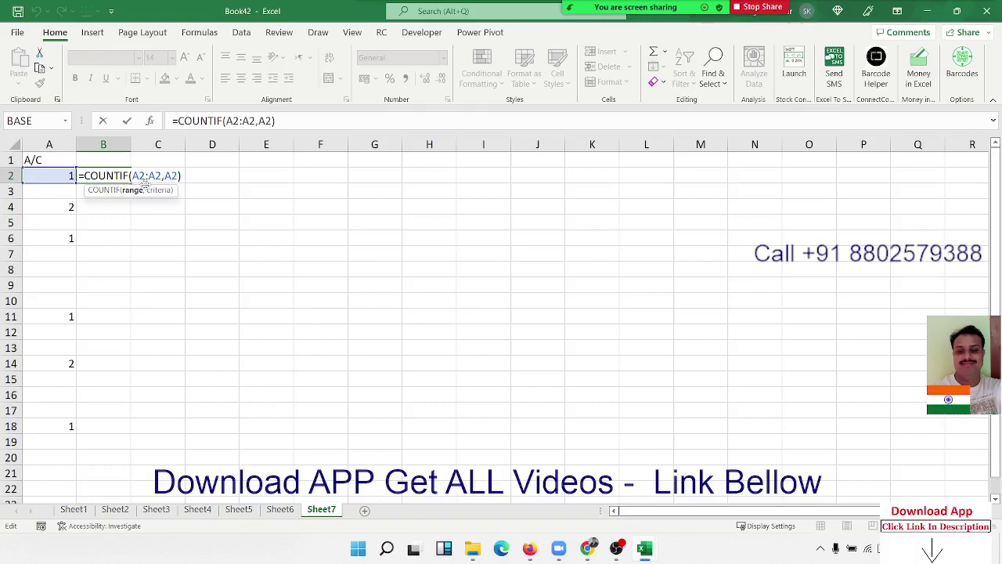
# Step: Anchor B2's range as $A$2:A2 and fill down to B18, giving running counts up to 4
pyautogui.press('F4')
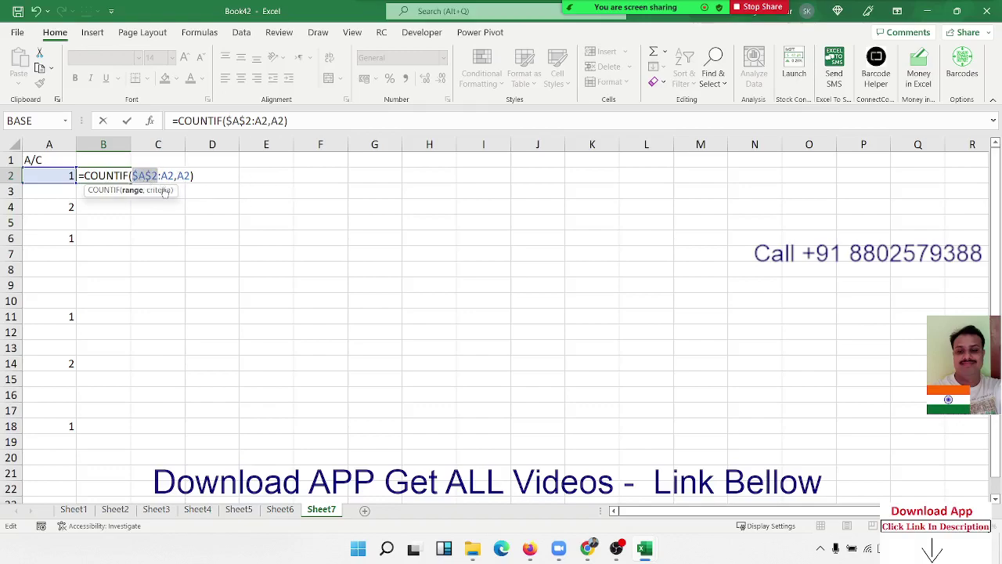
pyautogui.moveTo(132, 175); pyautogui.dragTo(173, 175)
pyautogui.press('Return')
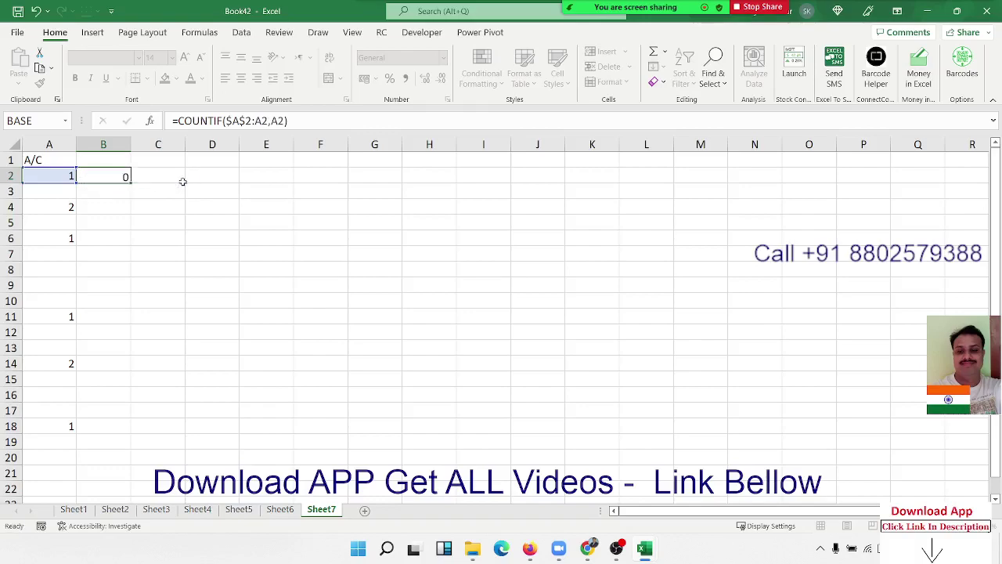
pyautogui.click(121, 178)
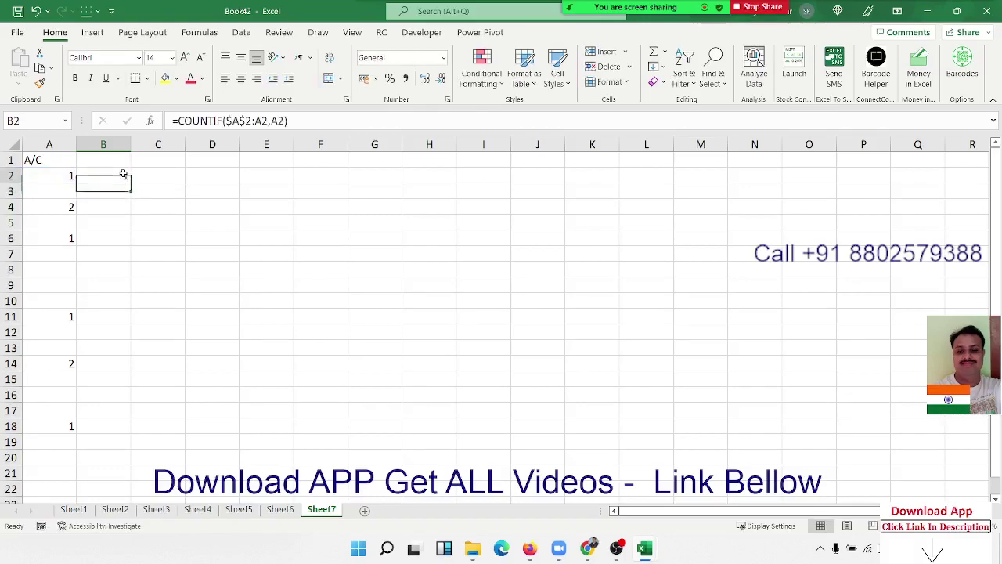
pyautogui.moveTo(131, 183); pyautogui.dragTo(97, 437)
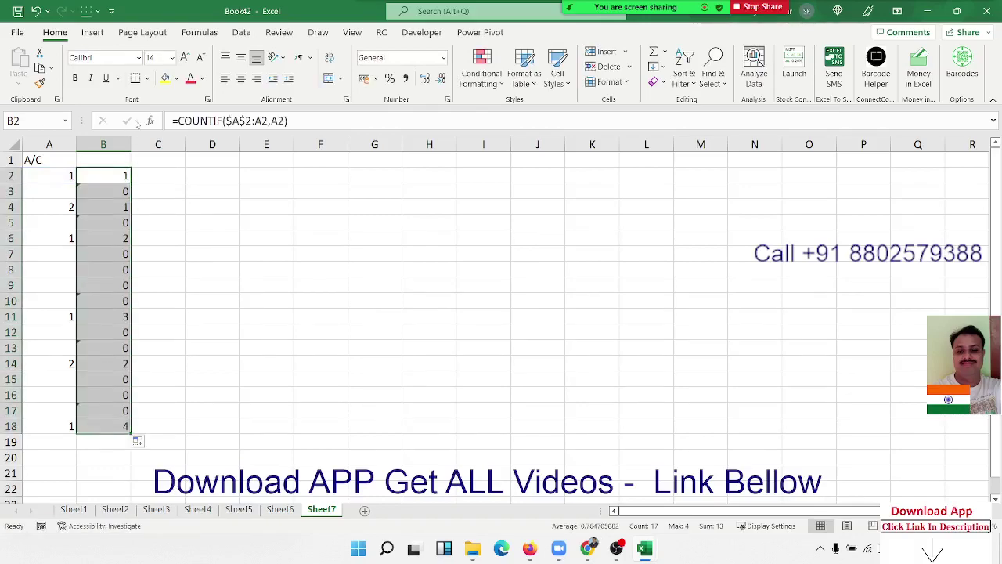
pyautogui.click(110, 208)
pyautogui.doubleClick(111, 209)
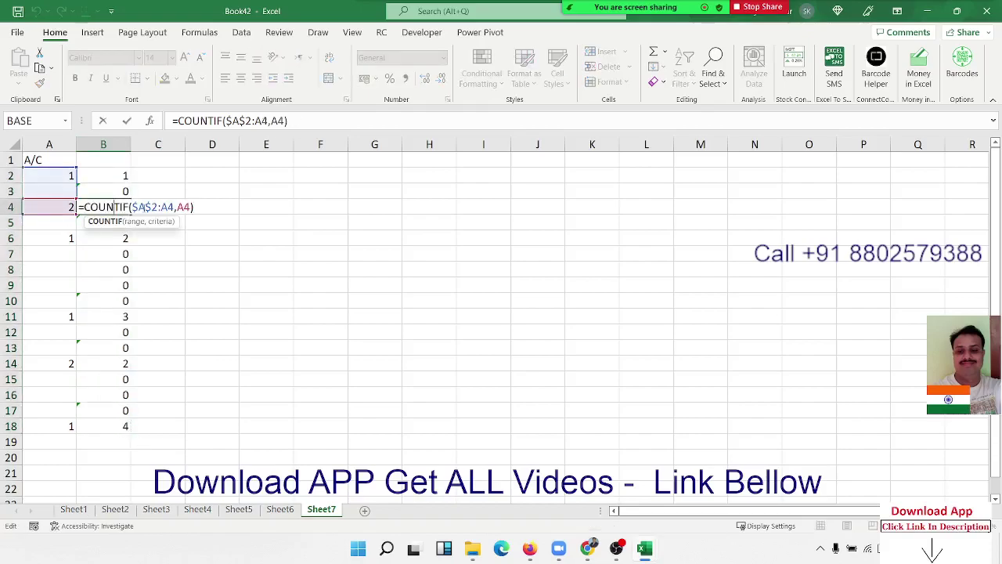
pyautogui.moveTo(144, 206); pyautogui.dragTo(174, 206)
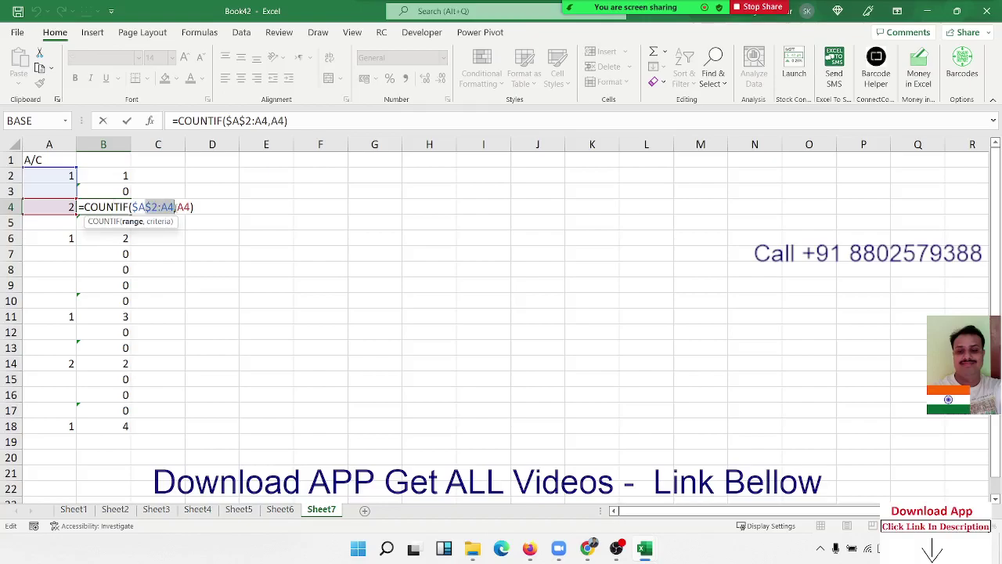
pyautogui.press('Return')
pyautogui.doubleClick(108, 238)
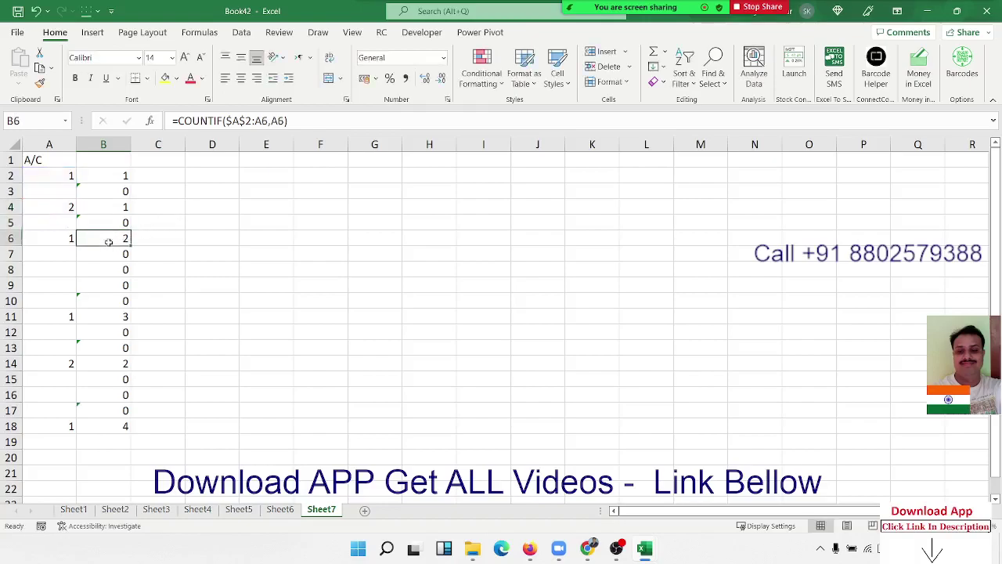
pyautogui.press('Return')
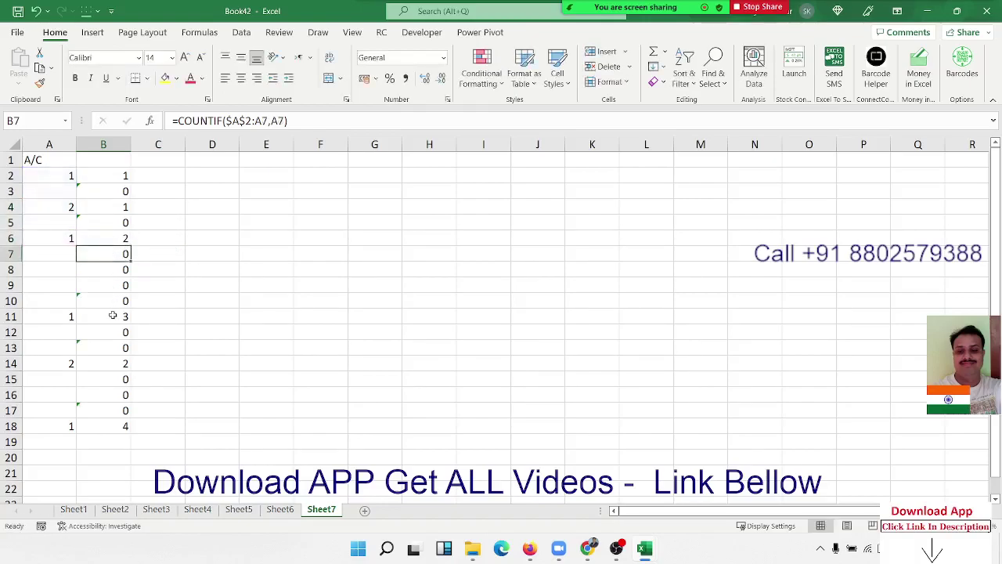
pyautogui.doubleClick(115, 316)
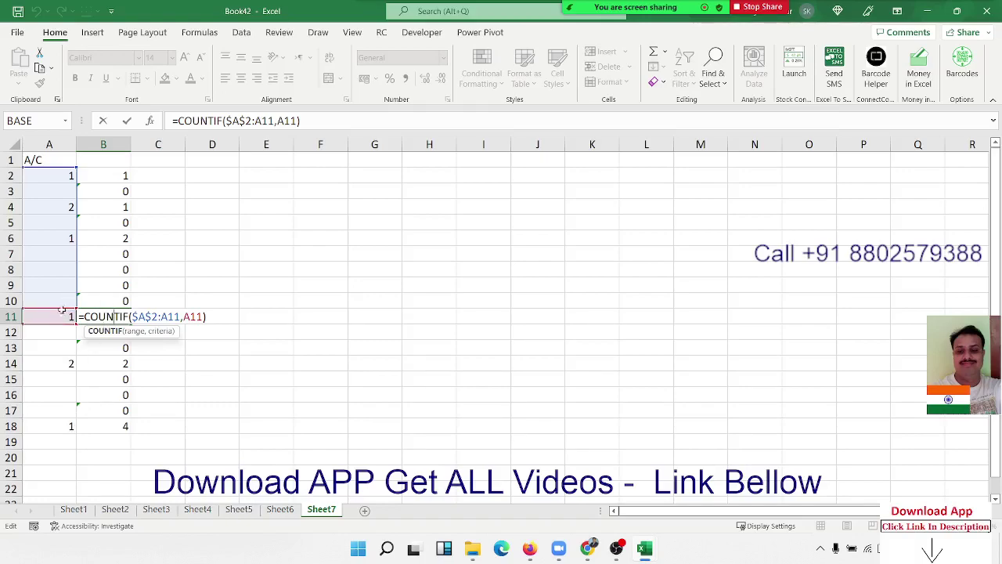
pyautogui.press('Return')
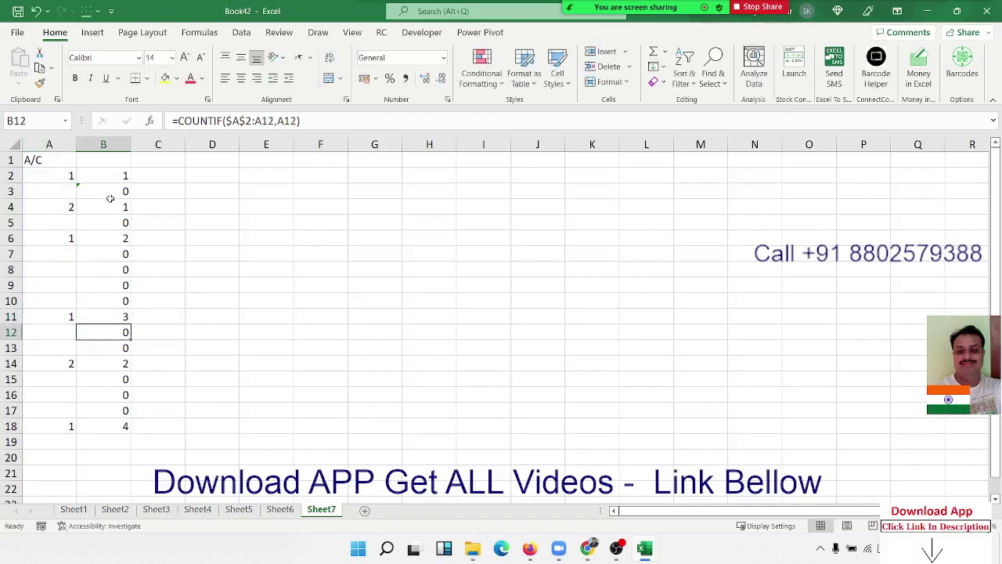
pyautogui.click(117, 178)
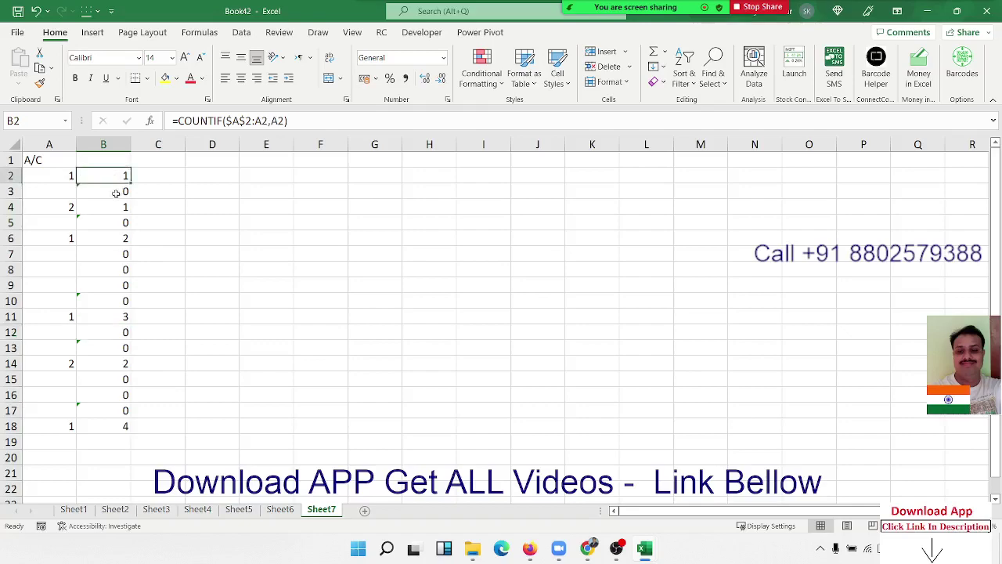
pyautogui.click(112, 239)
pyautogui.click(111, 321)
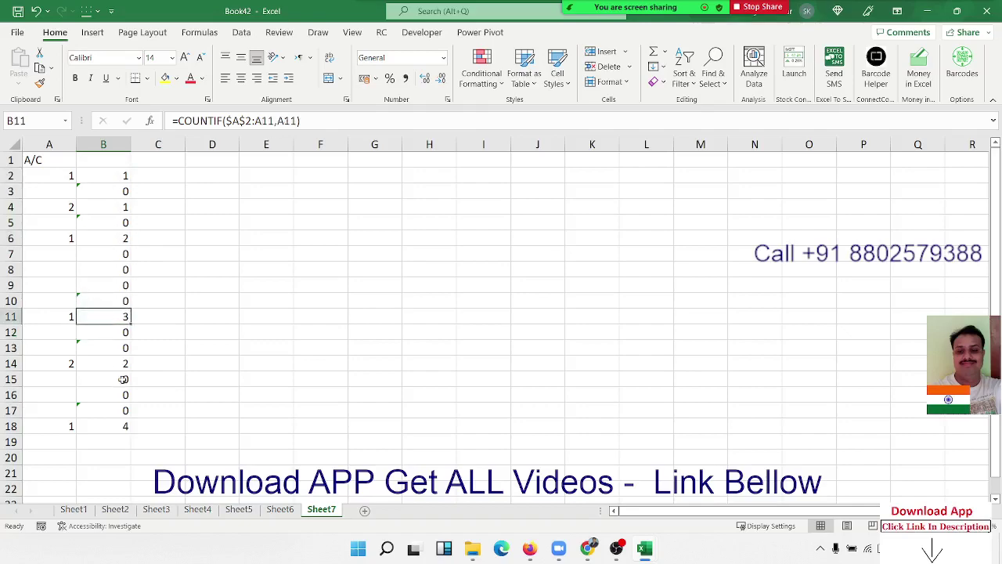
pyautogui.click(116, 423)
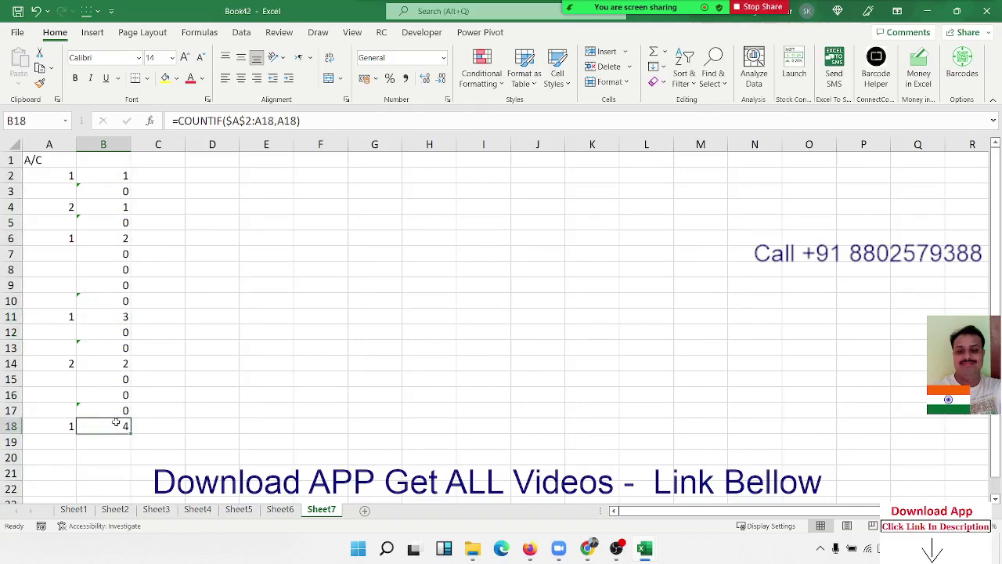
pyautogui.click(120, 176)
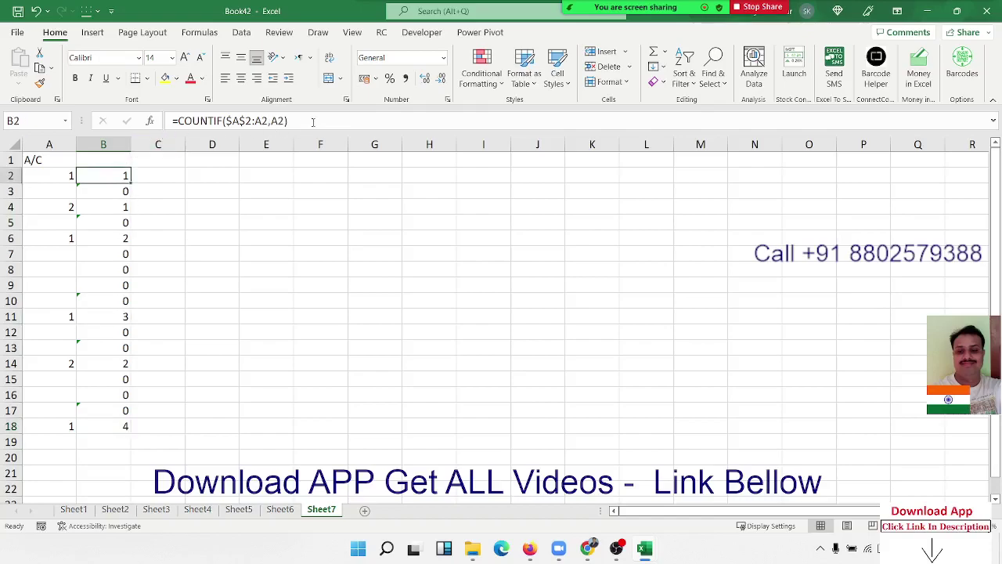
pyautogui.moveTo(312, 122); pyautogui.dragTo(164, 122)
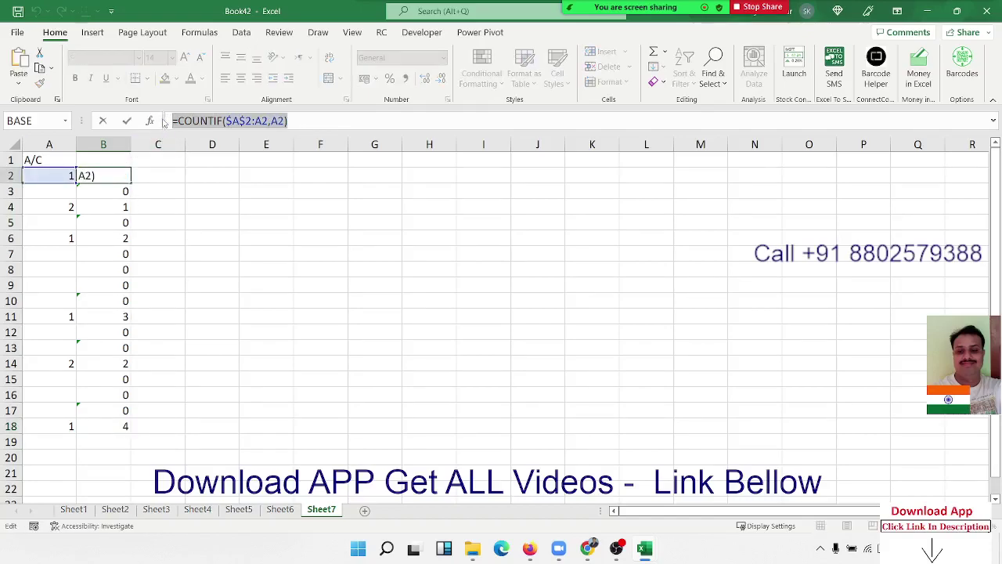
# Step: On A2, start a formula-based conditional formatting rule using =COUNTIF($A$2:A2,A2)>1
pyautogui.press('Escape')
pyautogui.click(62, 176)
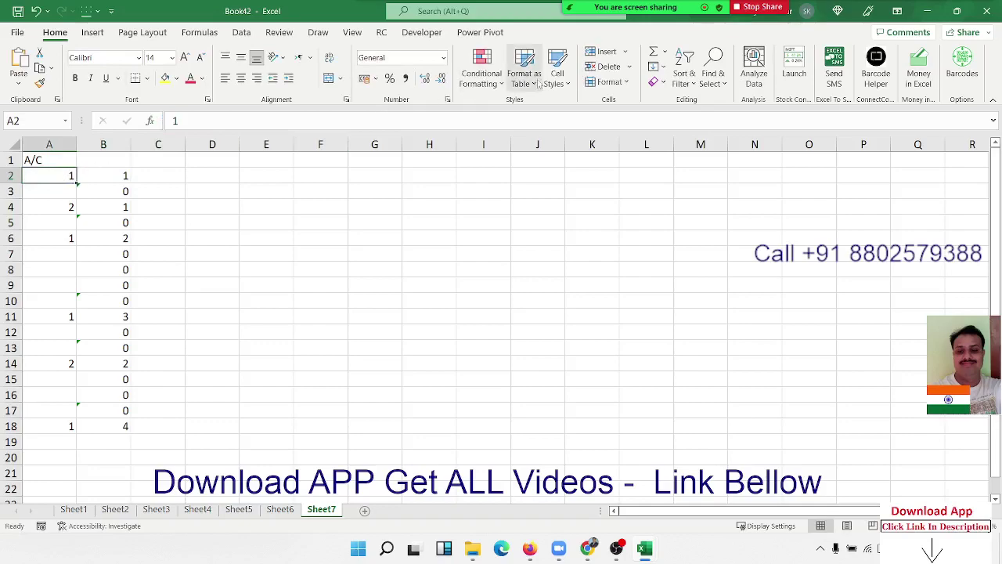
pyautogui.click(481, 77)
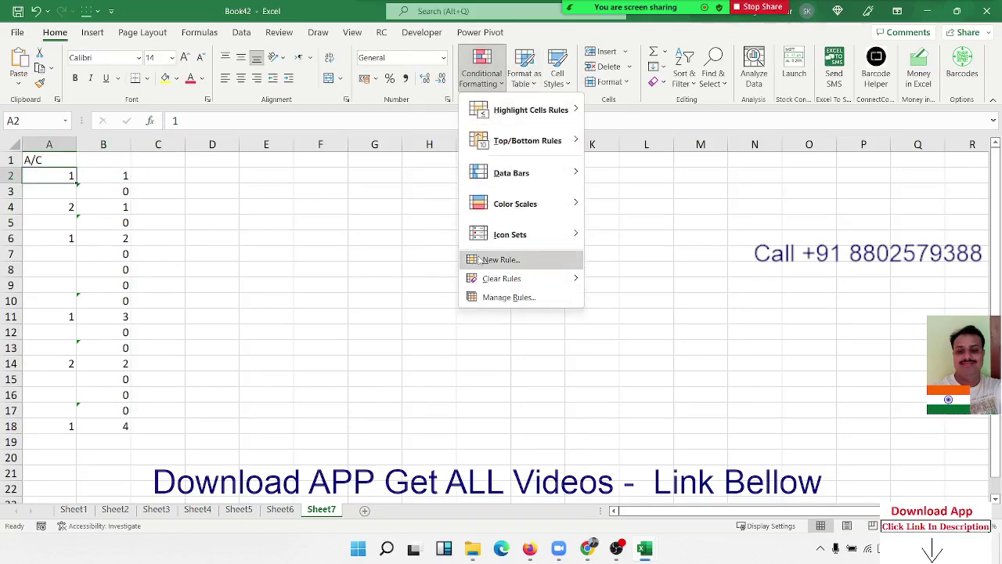
pyautogui.moveTo(483, 248)
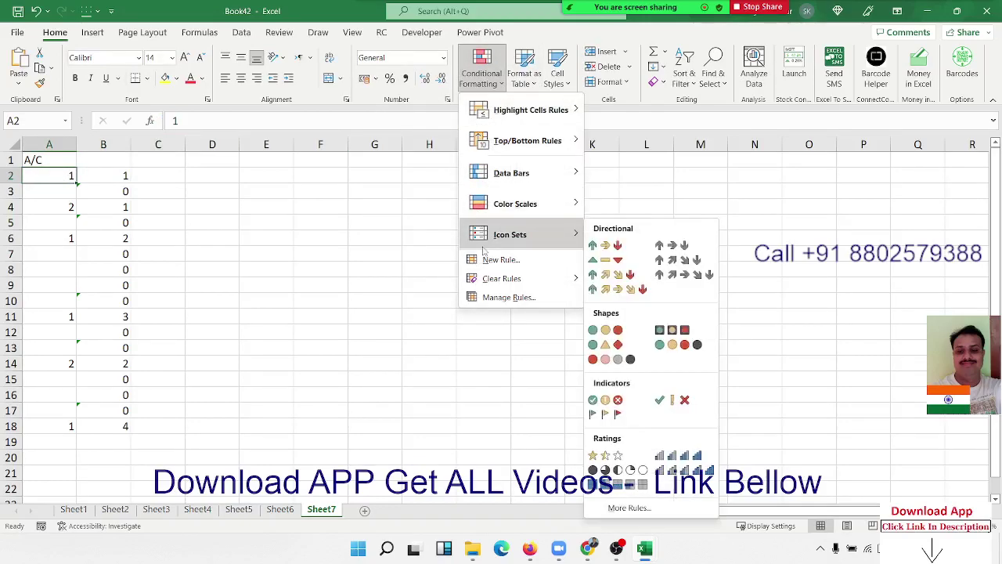
pyautogui.click(494, 259)
pyautogui.click(245, 298)
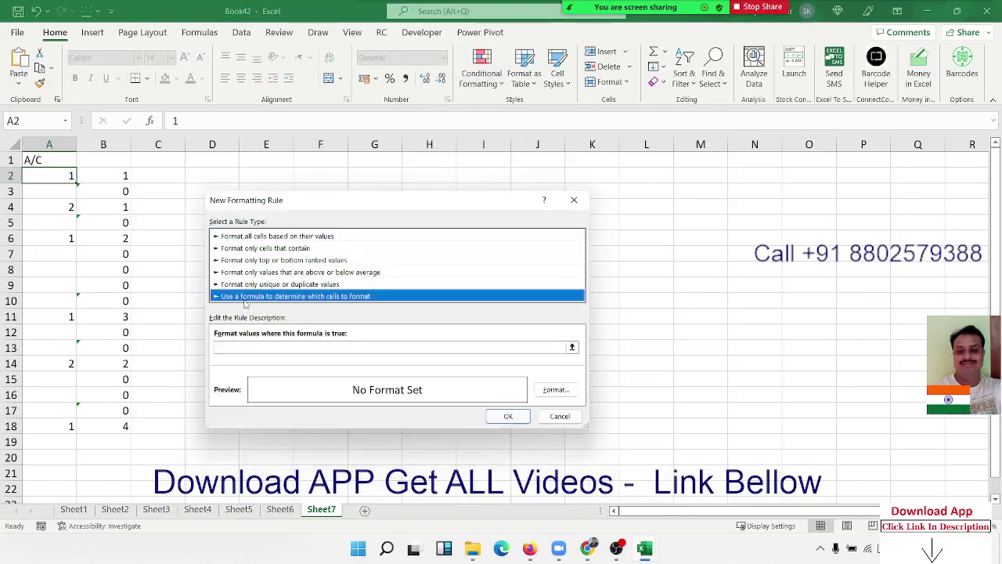
pyautogui.click(232, 348)
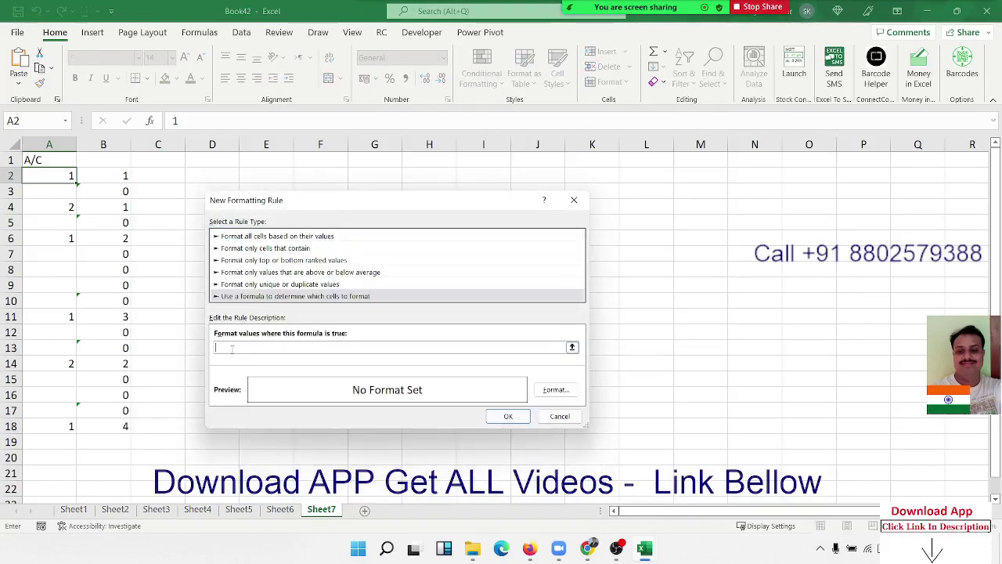
pyautogui.write('=COUNTIF($A$2:A2,A2)>1')
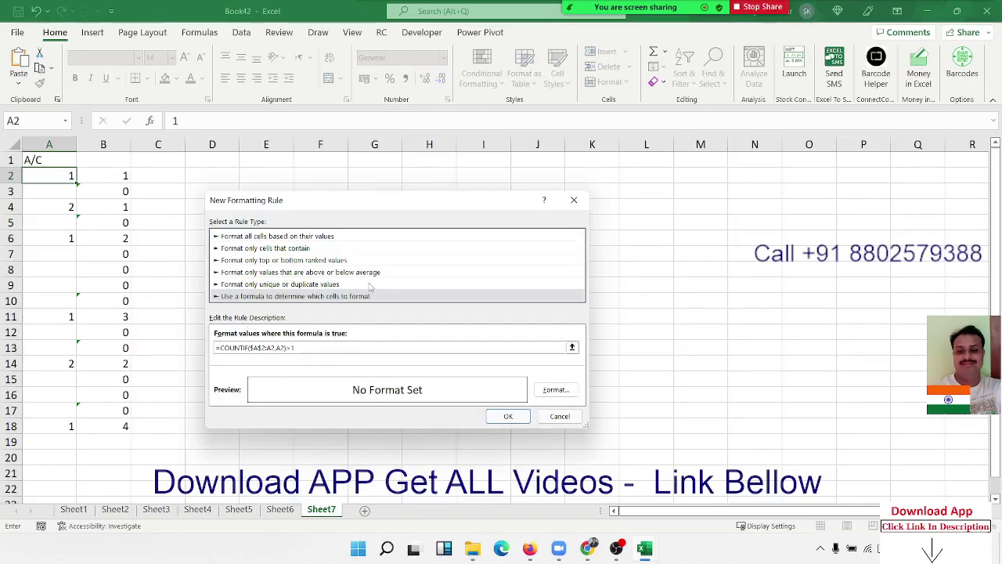
# Step: Give the duplicate rule a red fill and save it
pyautogui.click(557, 394)
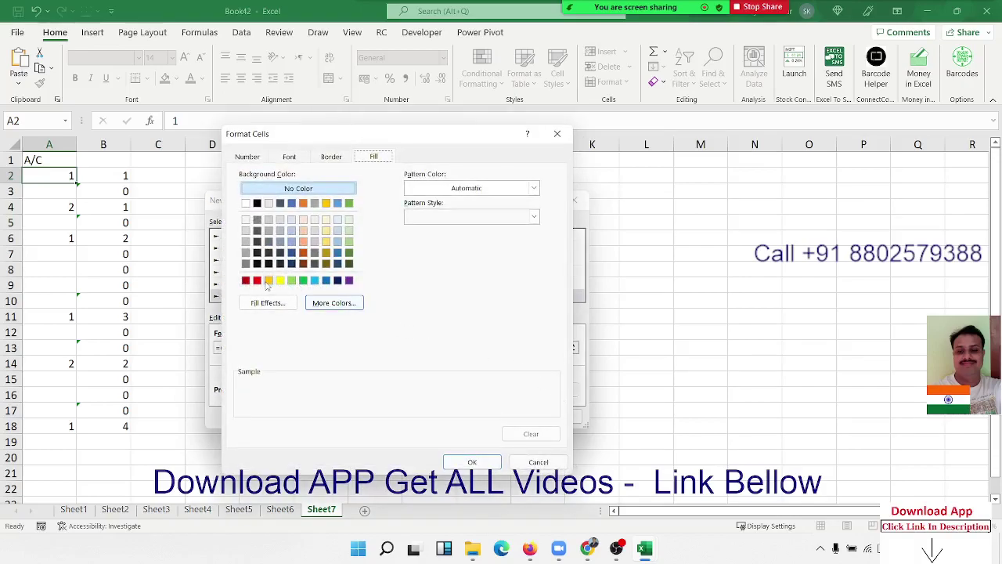
pyautogui.click(268, 281)
pyautogui.click(257, 281)
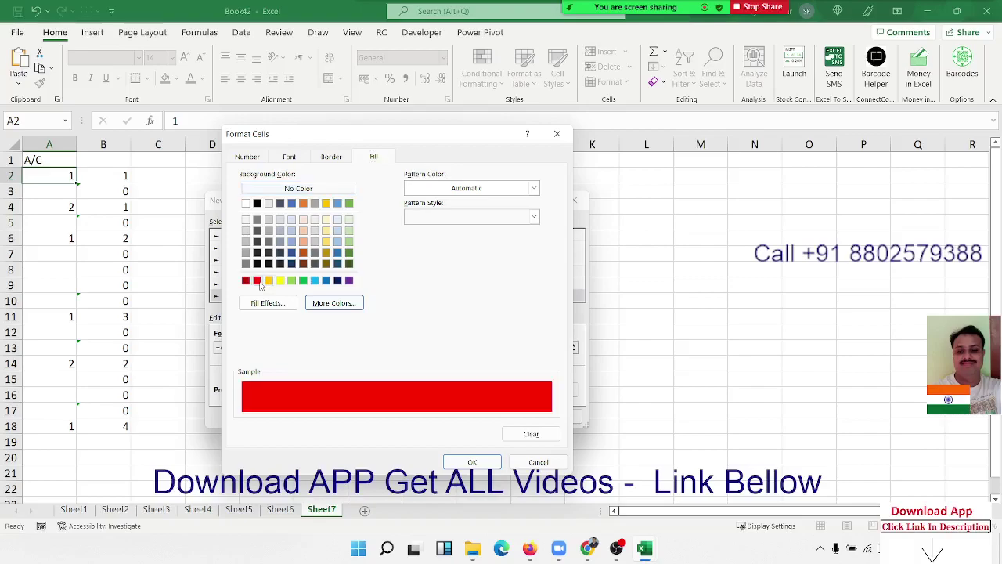
pyautogui.click(474, 462)
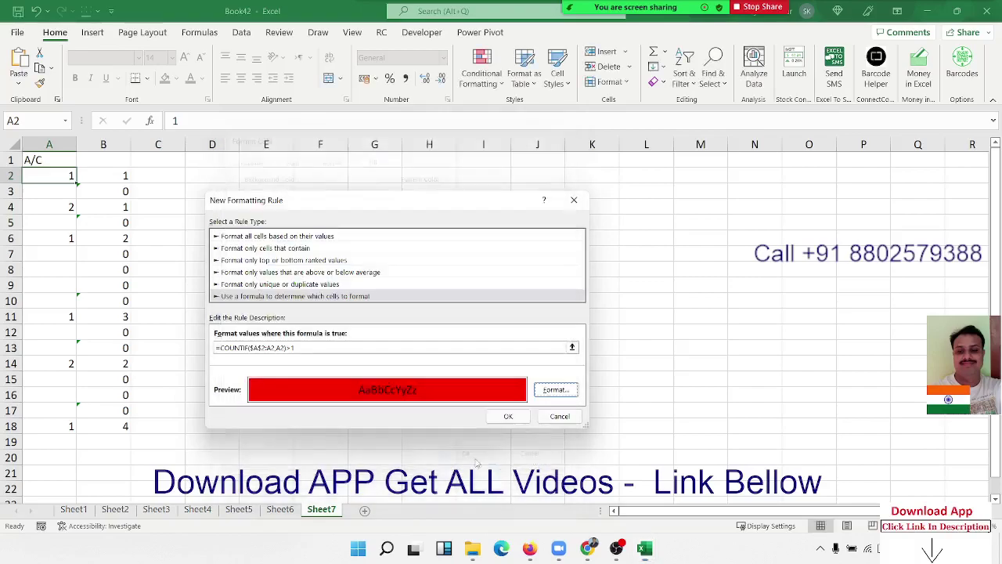
pyautogui.click(507, 415)
# Step: Format Painter A2's rule down to A2:A18, then add a new blank sheet
pyautogui.click(40, 83)
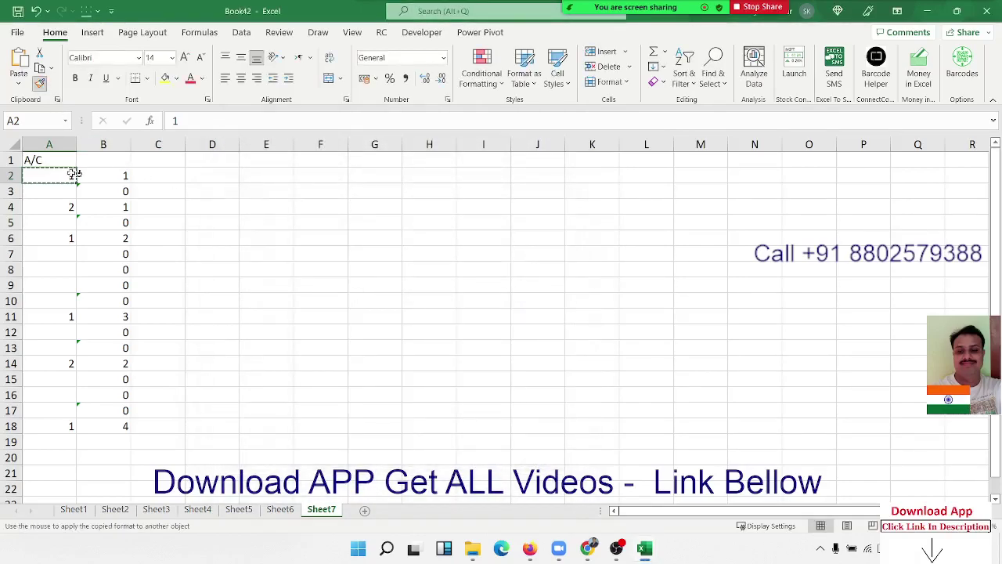
pyautogui.moveTo(71, 173); pyautogui.dragTo(68, 426)
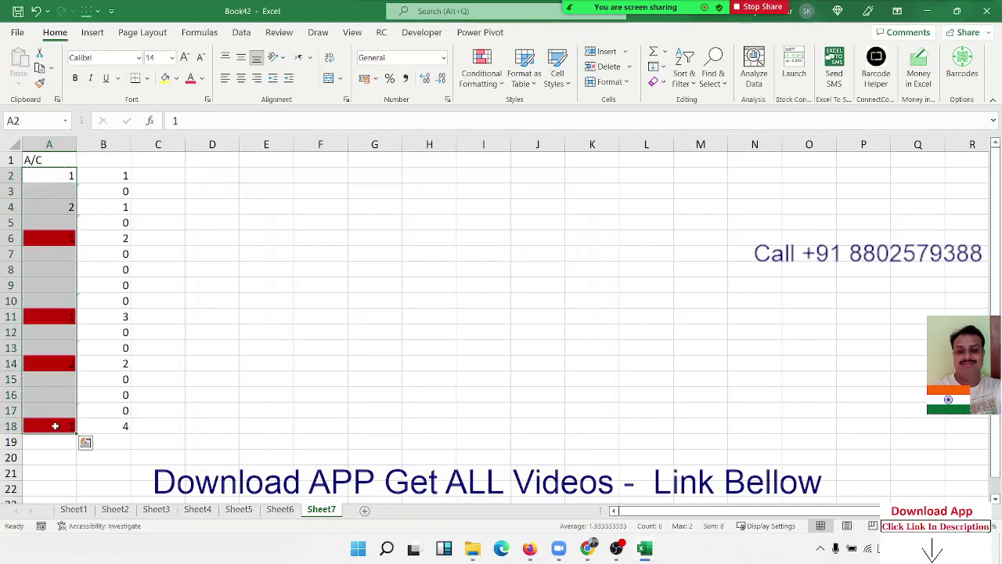
pyautogui.click(222, 332)
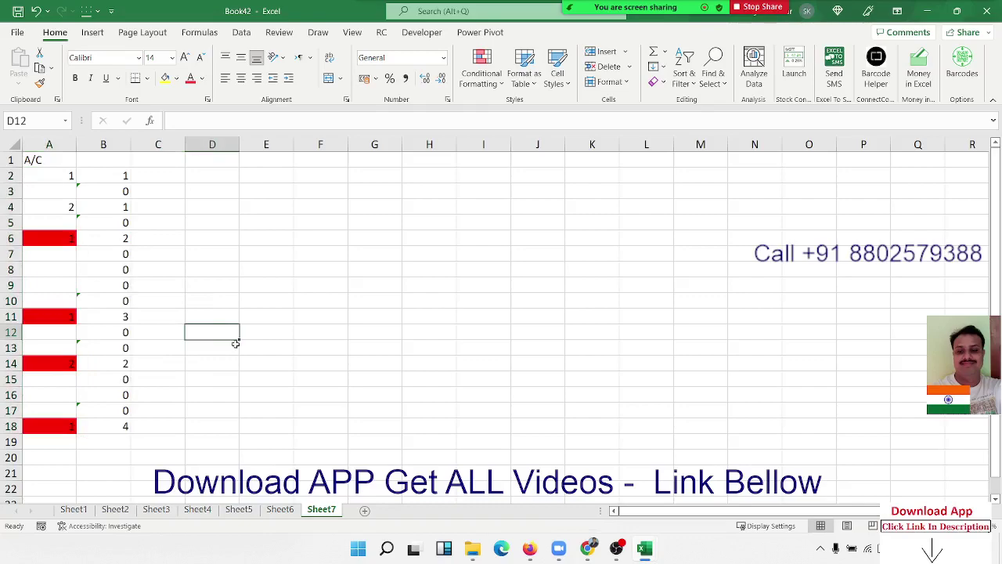
pyautogui.click(365, 510)
# Step: Enter =RANDBETWEEN(10,90) in cell A4
pyautogui.click(56, 206)
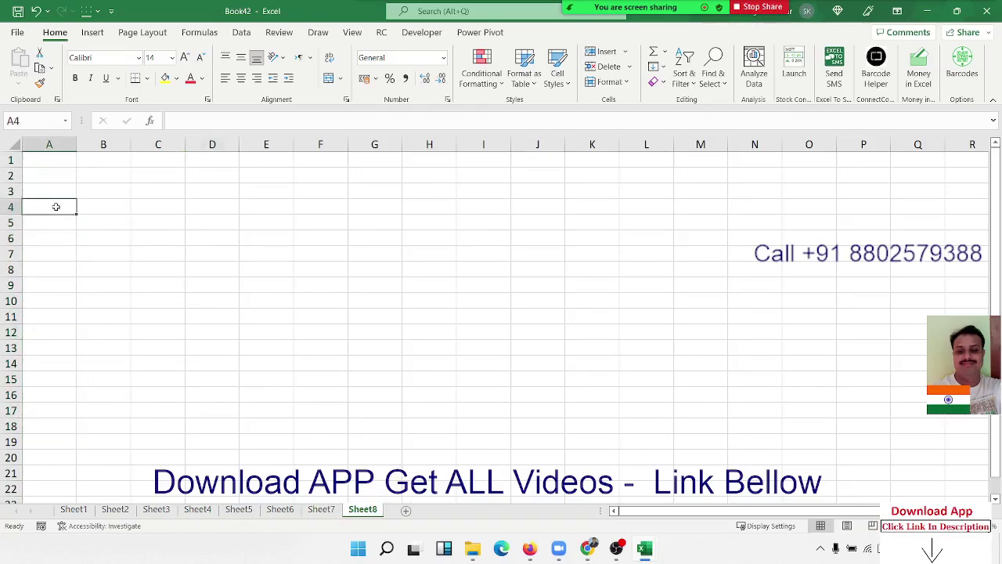
pyautogui.write('=ra')
pyautogui.press('Down')
pyautogui.press('Down')
pyautogui.press('Down')
pyautogui.press('Tab')
pyautogui.write('1')
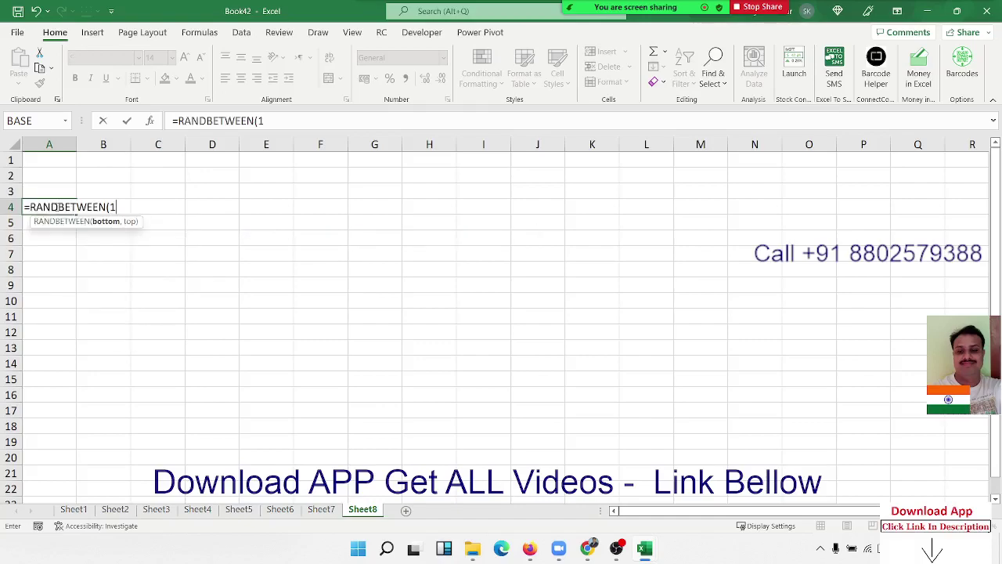
pyautogui.write('0,90')
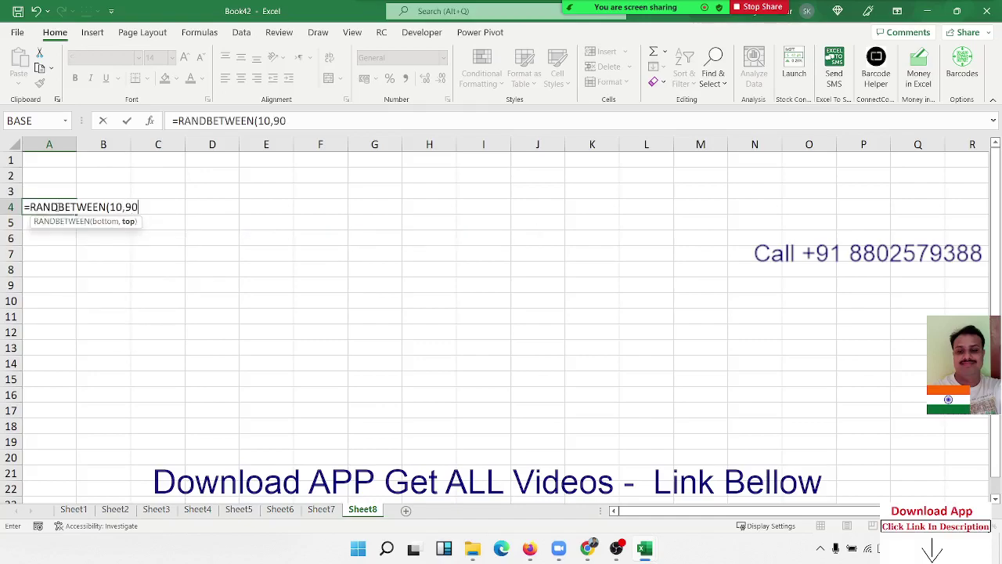
pyautogui.press('Return')
# Step: Fill the formula across A4:K14 and paste the block back as fixed values
pyautogui.moveTo(57, 207); pyautogui.dragTo(570, 374)
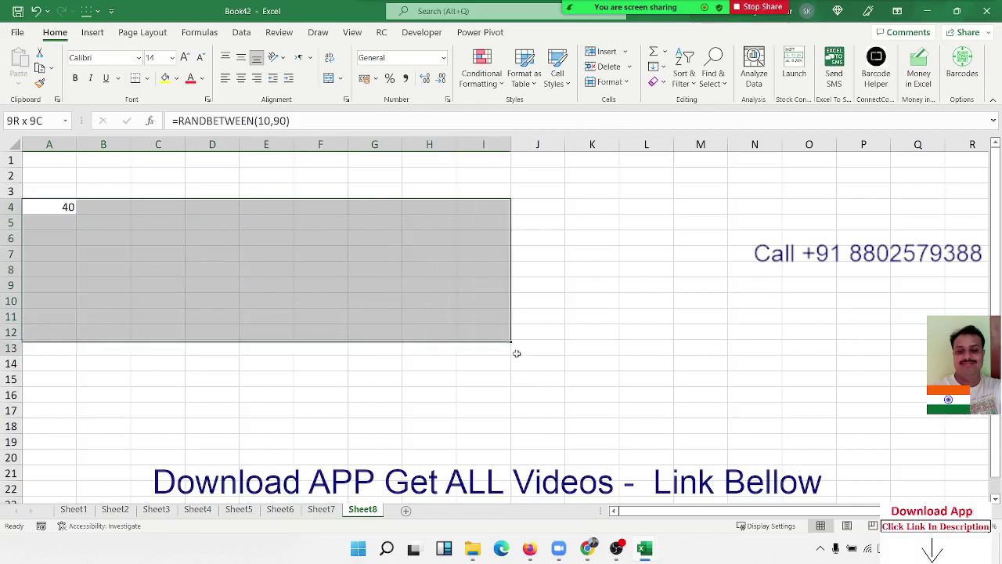
pyautogui.hotkey('ctrl', 'r')
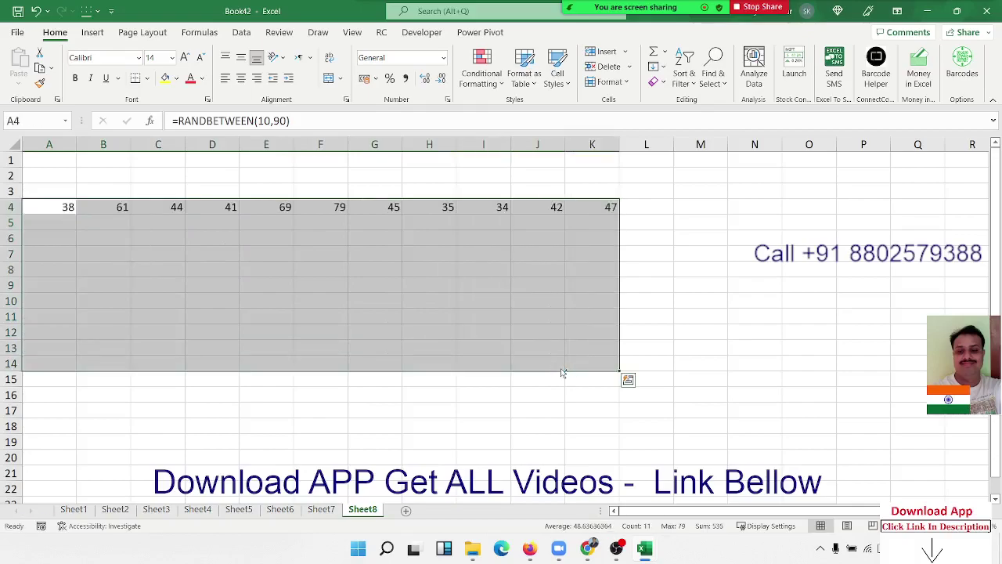
pyautogui.hotkey('ctrl', 'd')
pyautogui.hotkey('ctrl', 'c')
pyautogui.click(17, 85)
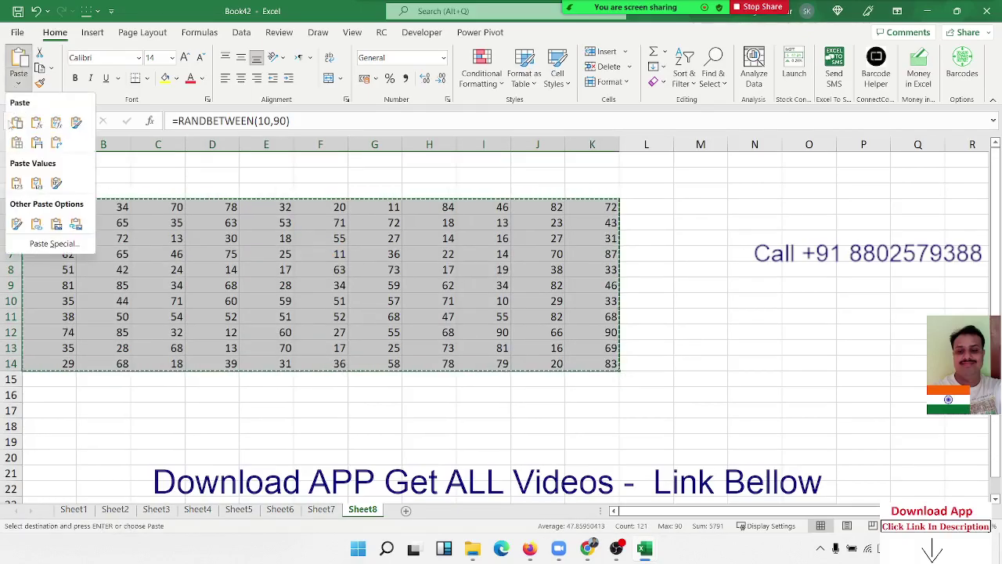
pyautogui.click(16, 183)
# Step: Put the label Search in A2 and 50 in B2, then select the grid A4:K14
pyautogui.click(50, 178)
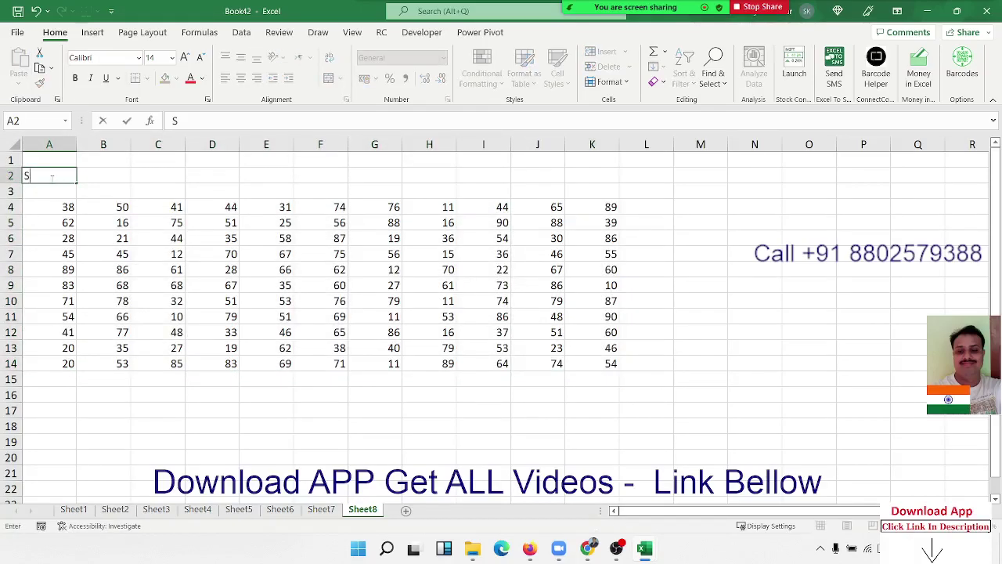
pyautogui.write('Search')
pyautogui.press('Tab')
pyautogui.write('50')
pyautogui.hotkey('ctrl', 'Return')
pyautogui.click(50, 176)
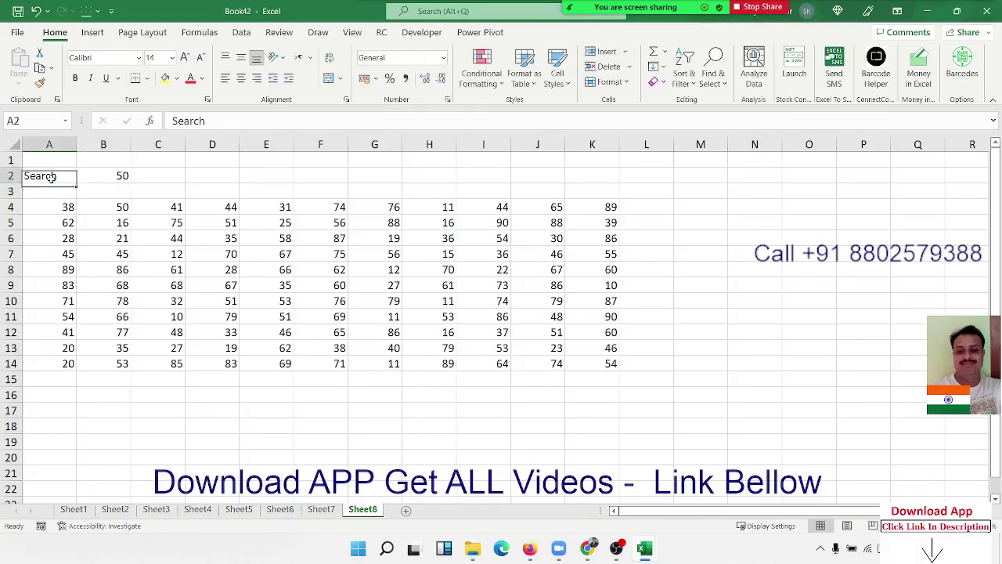
pyautogui.press('Right')
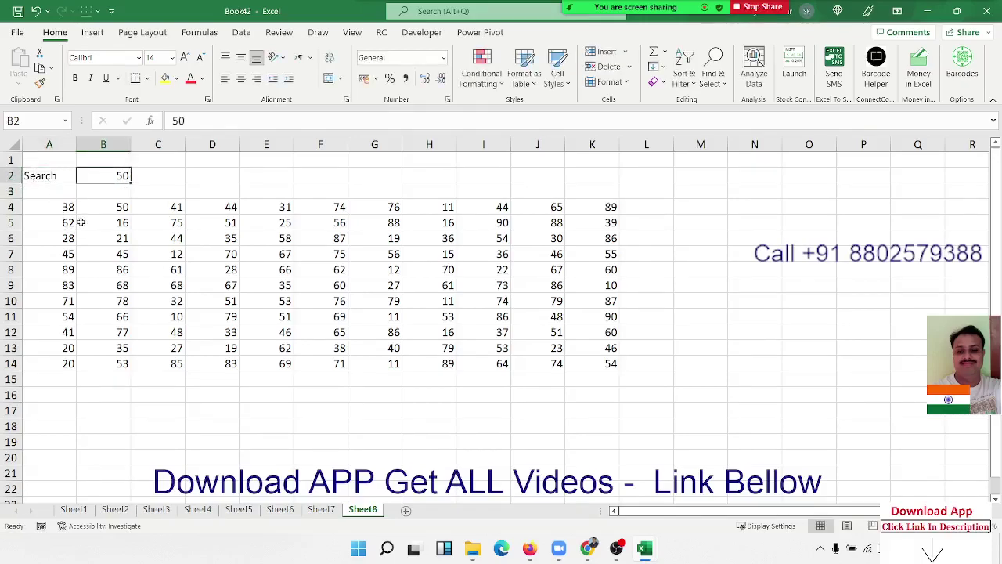
pyautogui.moveTo(62, 209)
pyautogui.mouseDown()
pyautogui.moveTo(527, 348)
pyautogui.moveTo(608, 362)
pyautogui.mouseUp()
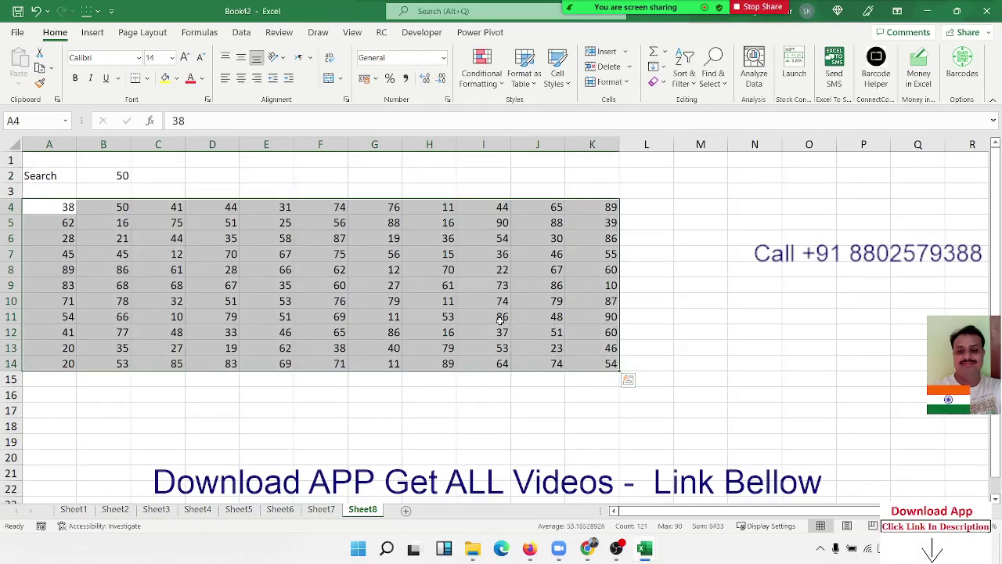
pyautogui.click(51, 208)
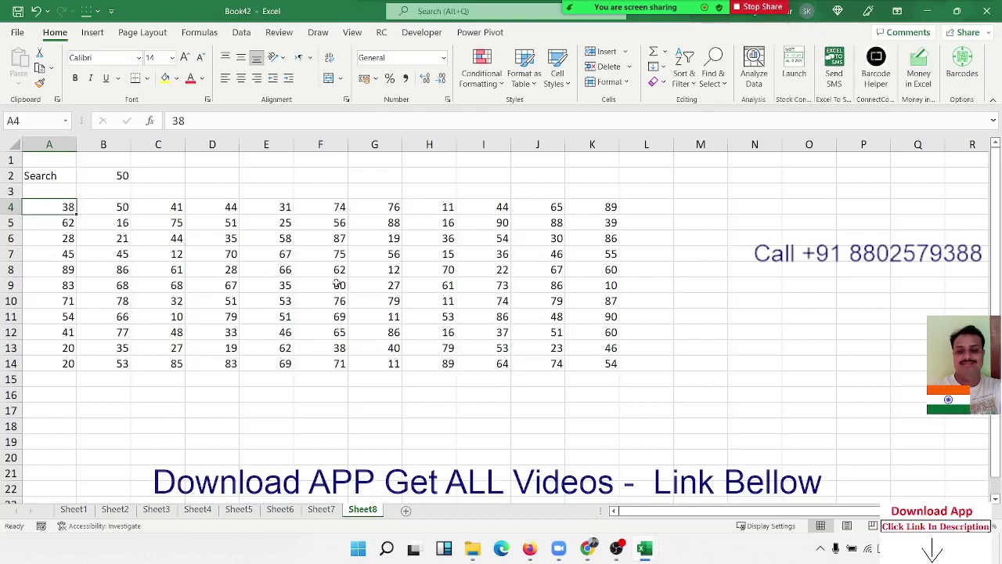
pyautogui.moveTo(67, 207); pyautogui.dragTo(589, 363)
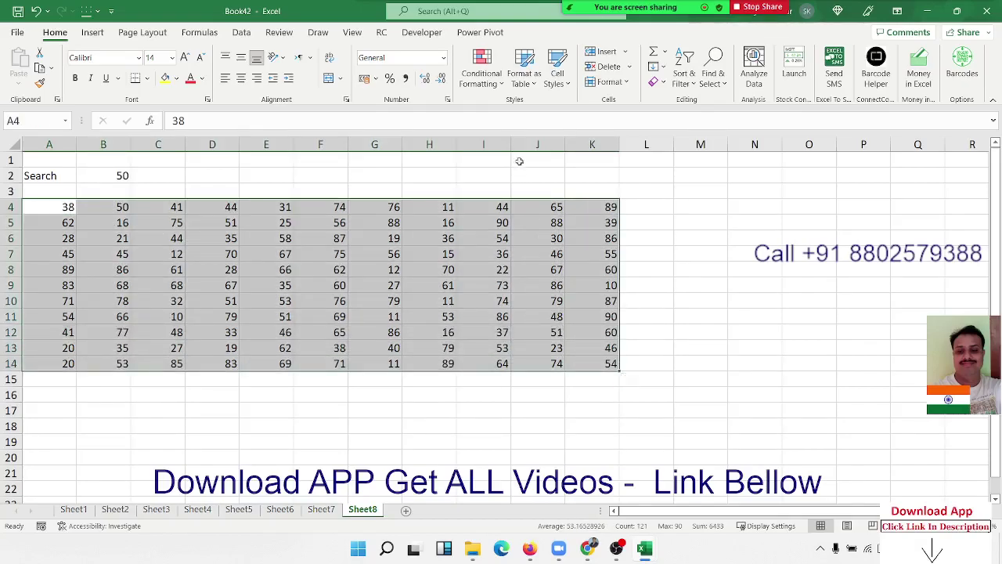
# Step: Add an Equal To rule on A4:K14 comparing to =$B$2 with Light Red Fill and Dark Red Text
pyautogui.click(481, 71)
pyautogui.moveTo(530, 109)
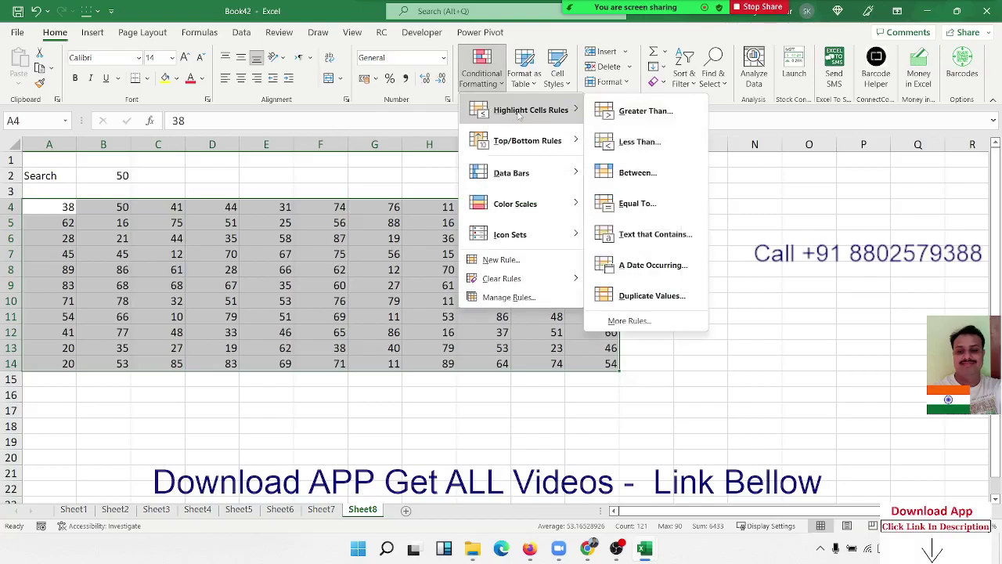
pyautogui.click(630, 204)
pyautogui.write('50')
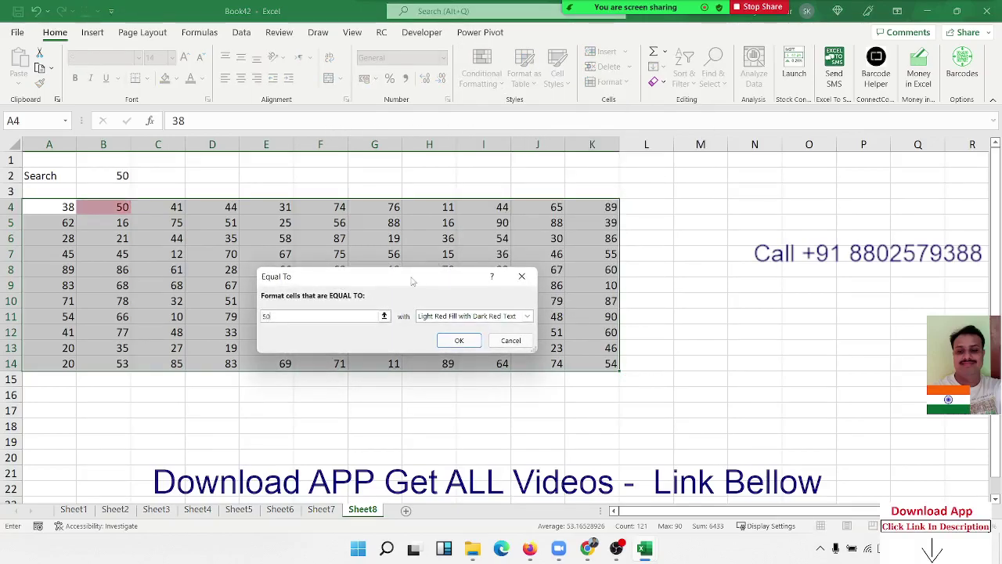
pyautogui.moveTo(412, 280); pyautogui.dragTo(391, 282)
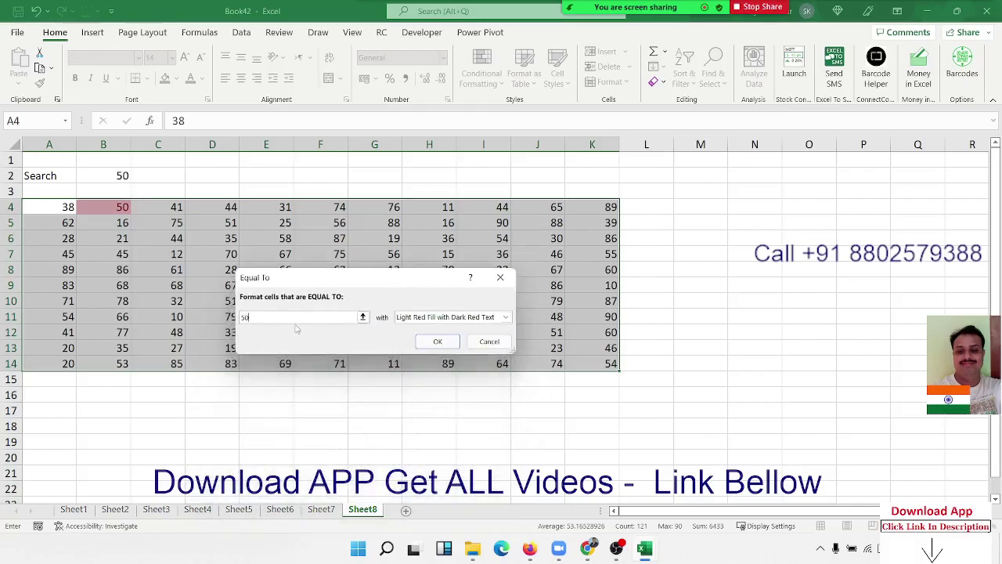
pyautogui.press('BackSpace')
pyautogui.press('BackSpace')
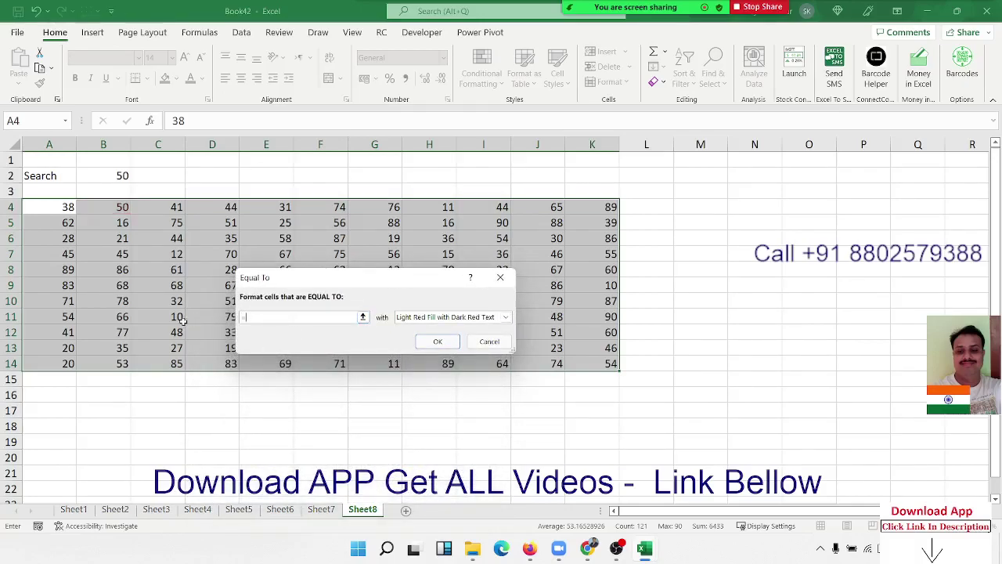
pyautogui.click(114, 177)
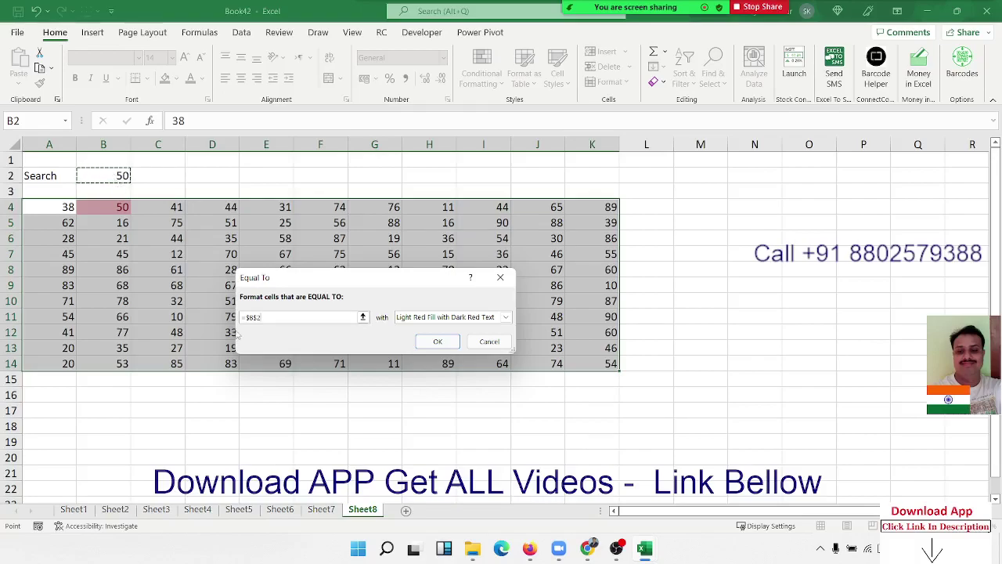
pyautogui.moveTo(314, 278); pyautogui.dragTo(274, 343)
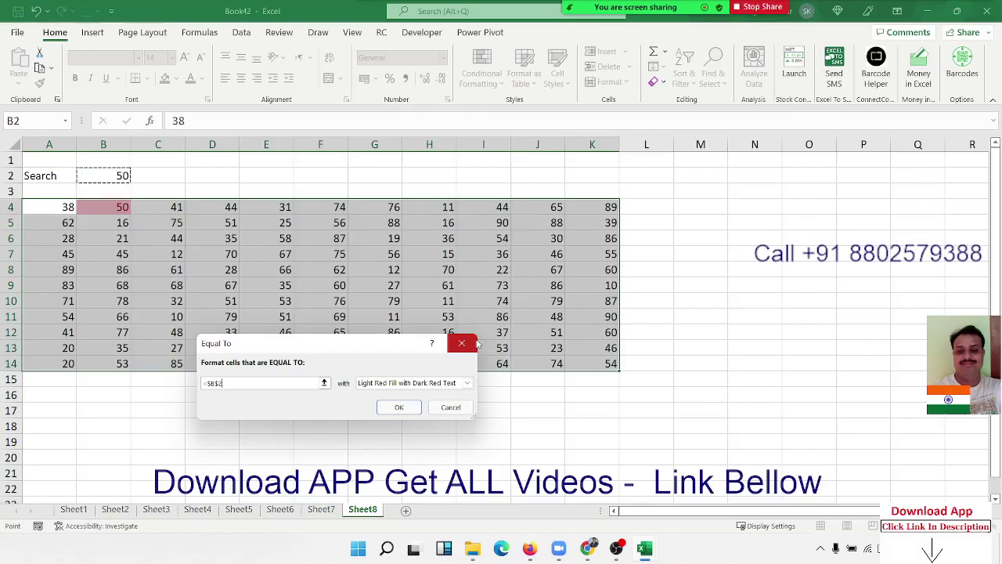
pyautogui.click(399, 406)
pyautogui.click(118, 285)
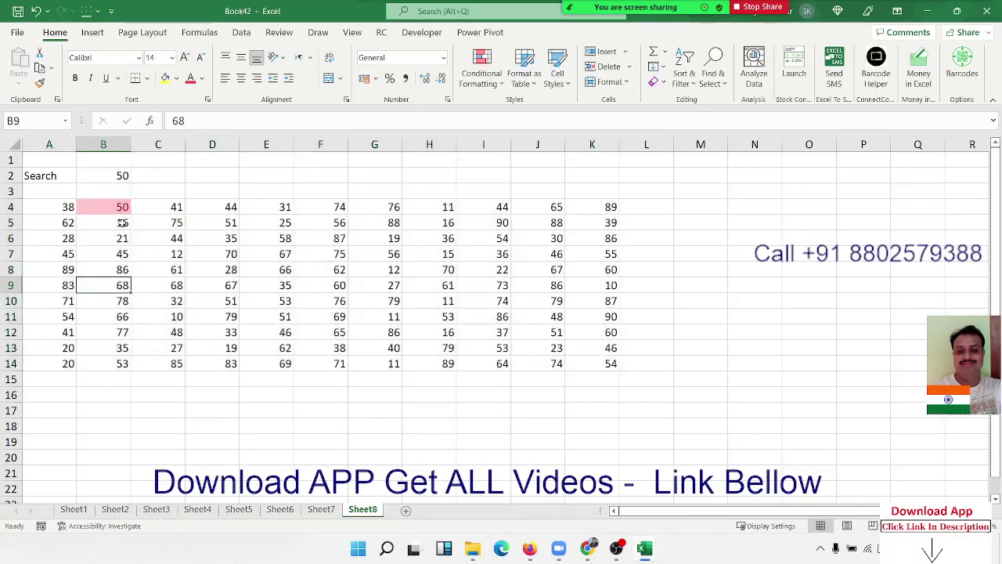
# Step: Try 40, 45 and 12 as the B2 search value, then switch to Sheet1's sales table
pyautogui.click(111, 176)
pyautogui.write('40')
pyautogui.press('Return')
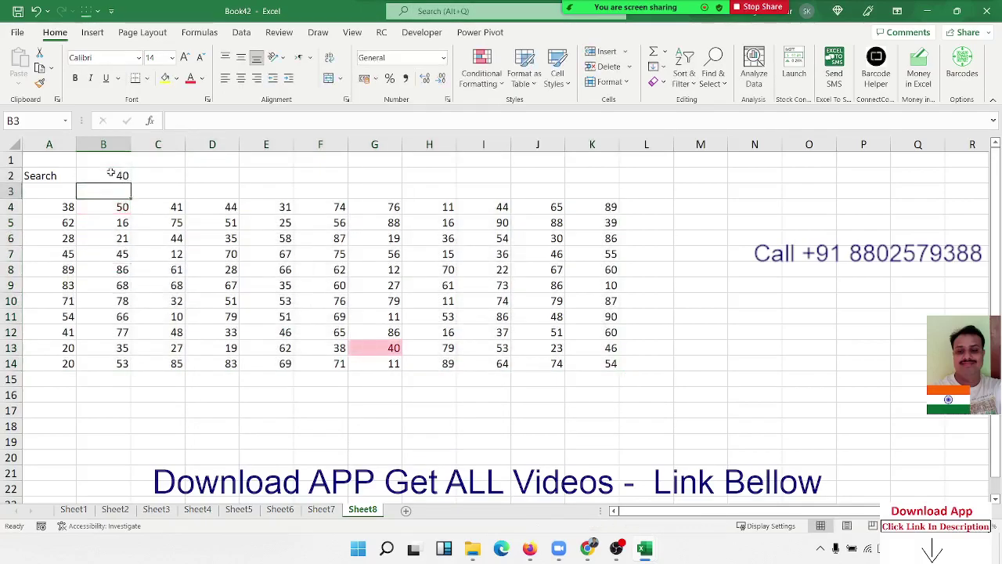
pyautogui.click(111, 176)
pyautogui.write('45')
pyautogui.press('Return')
pyautogui.click(111, 175)
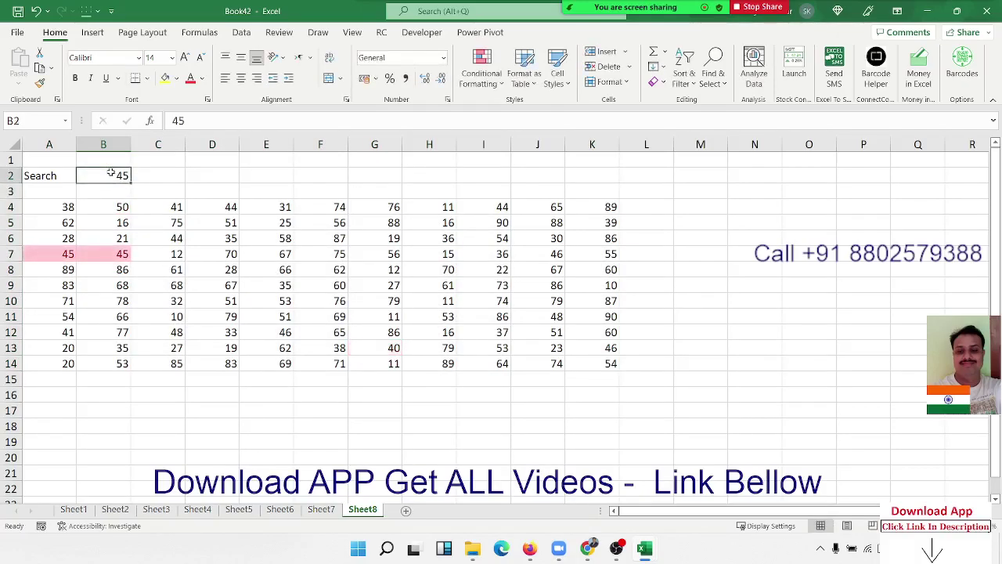
pyautogui.write('12')
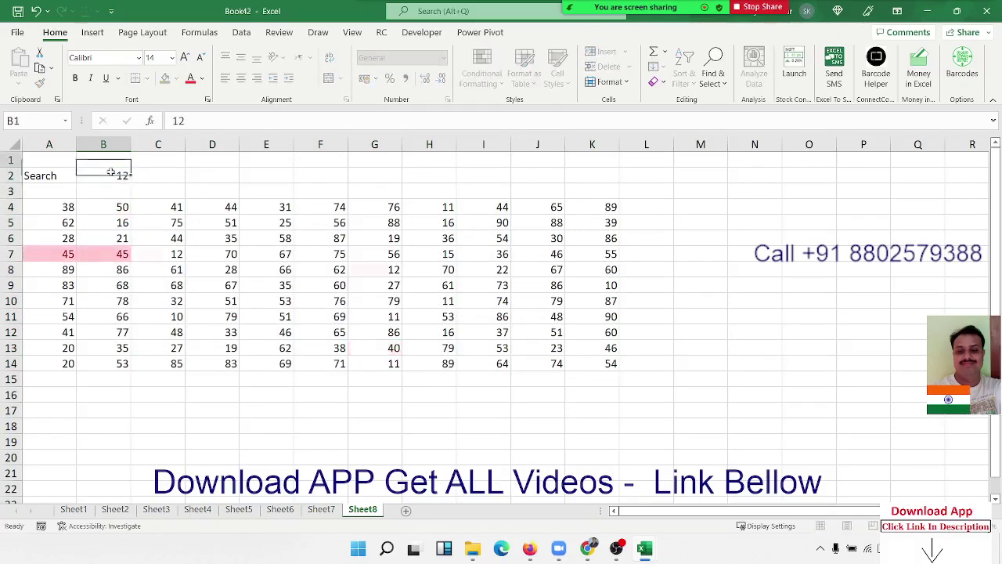
pyautogui.press('Up')
pyautogui.click(111, 173)
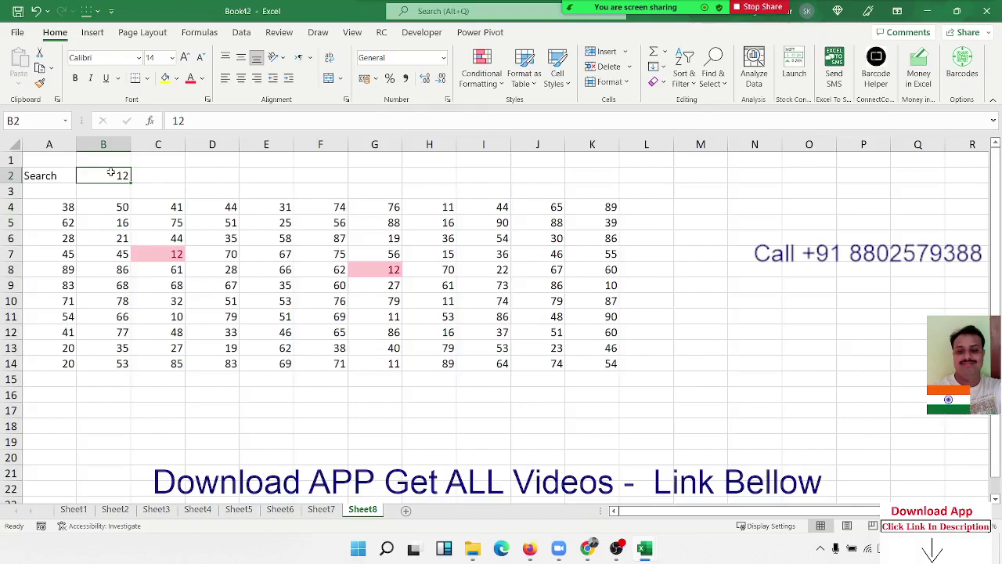
pyautogui.click(73, 509)
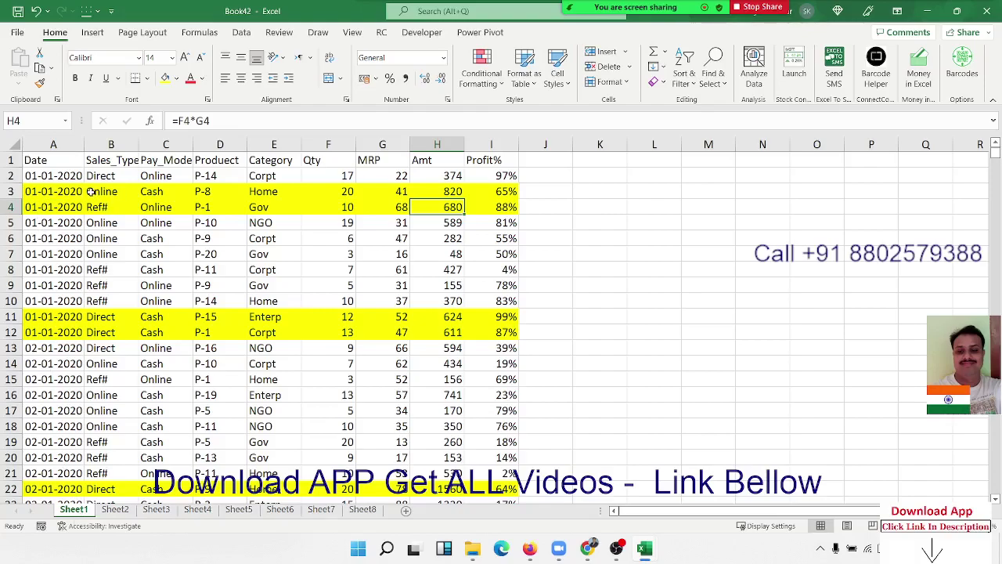
# Step: Return to Sheet2's yellow-highlighted Name column and view the Highlight Cells Rules menu
pyautogui.click(116, 512)
pyautogui.click(150, 512)
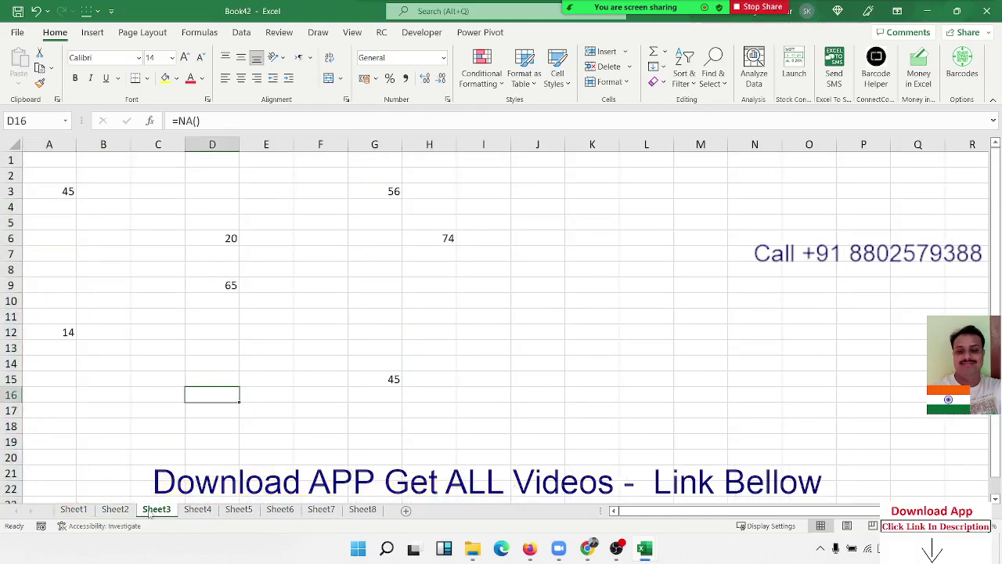
pyautogui.click(136, 510)
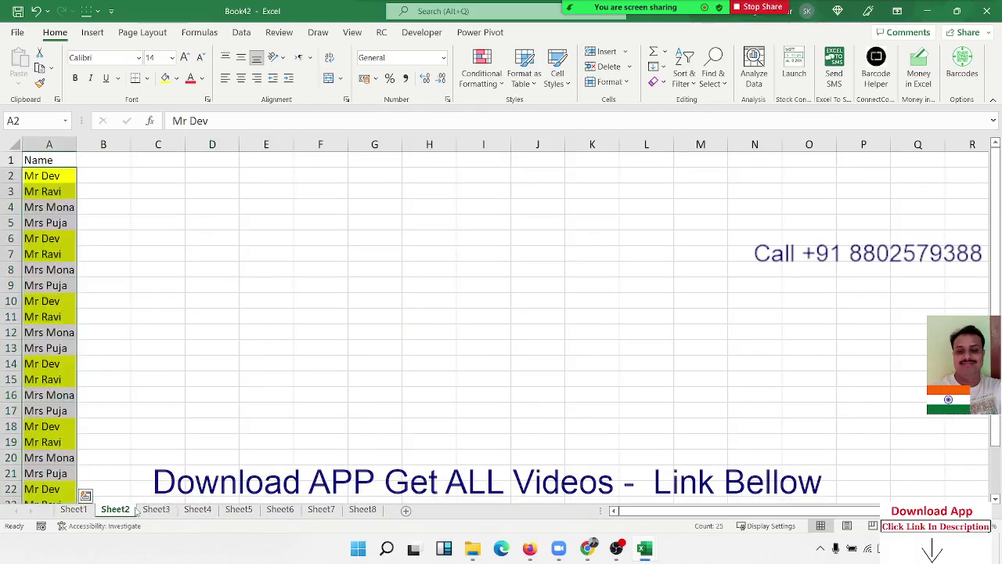
pyautogui.click(482, 71)
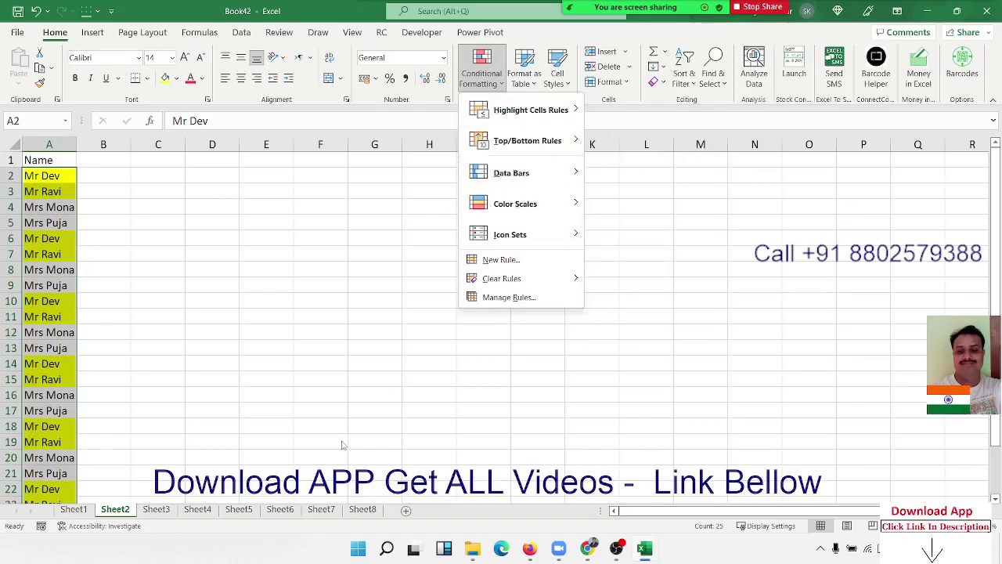
pyautogui.moveTo(532, 110)
# Step: On Sheet1, select the highlighted cells in rows 3 and 4 to inspect their formatting
pyautogui.click(72, 511)
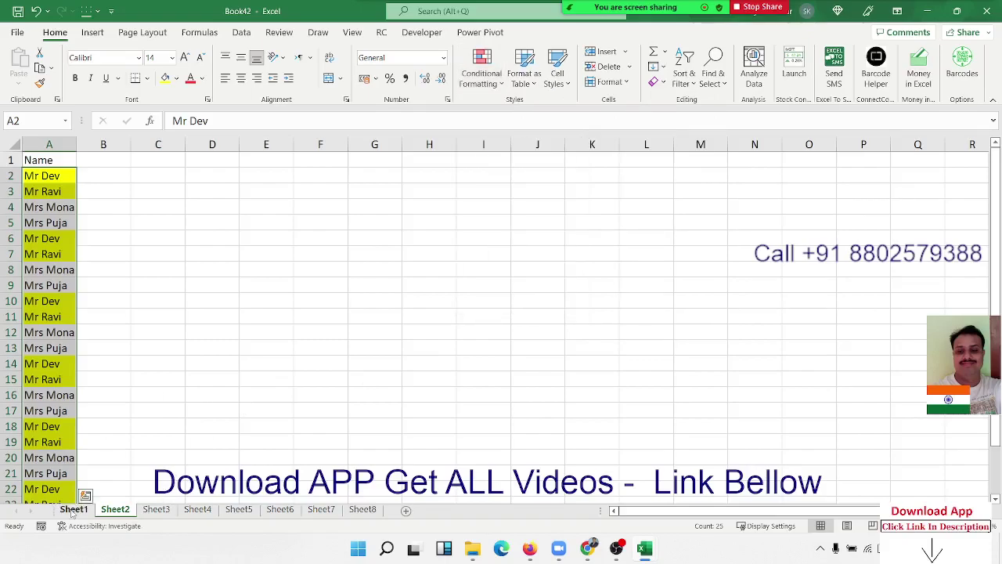
pyautogui.click(72, 508)
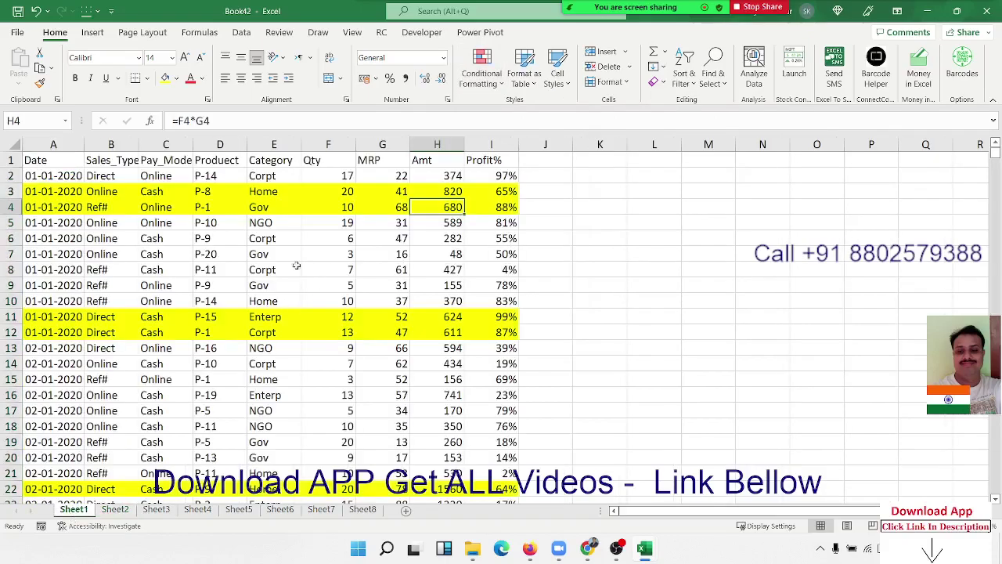
pyautogui.moveTo(28, 191); pyautogui.dragTo(427, 188)
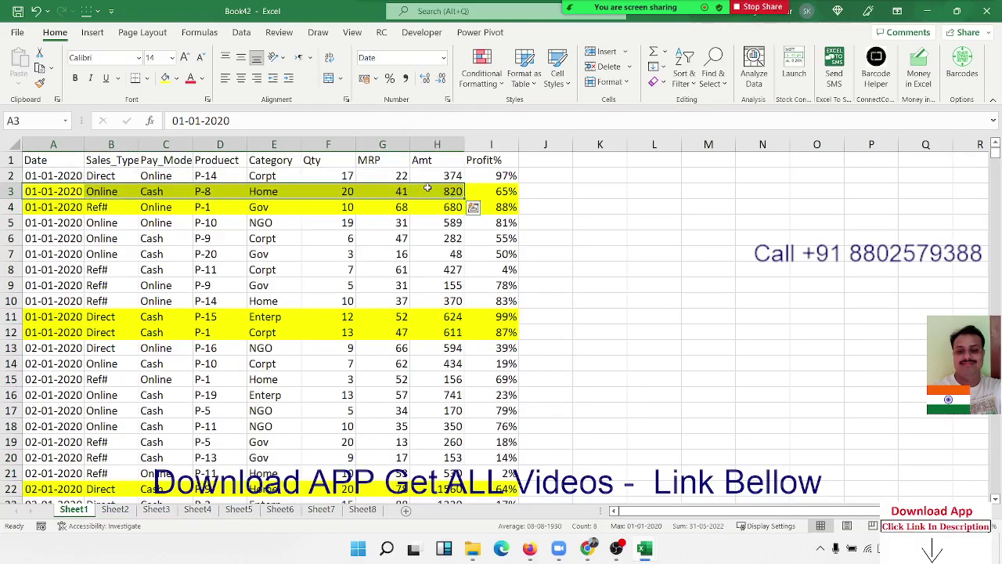
pyautogui.moveTo(397, 192); pyautogui.dragTo(454, 191)
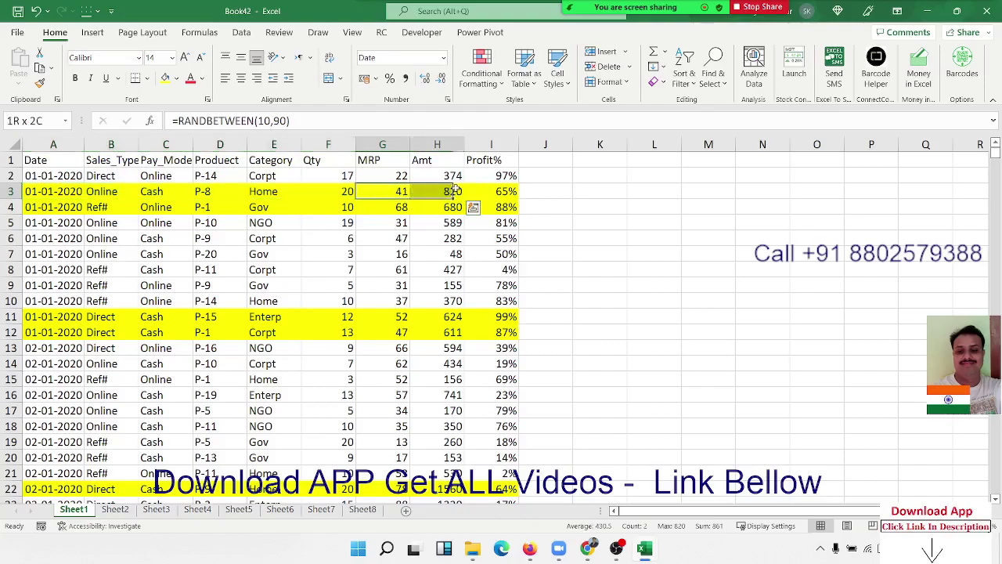
pyautogui.moveTo(32, 191); pyautogui.dragTo(176, 191)
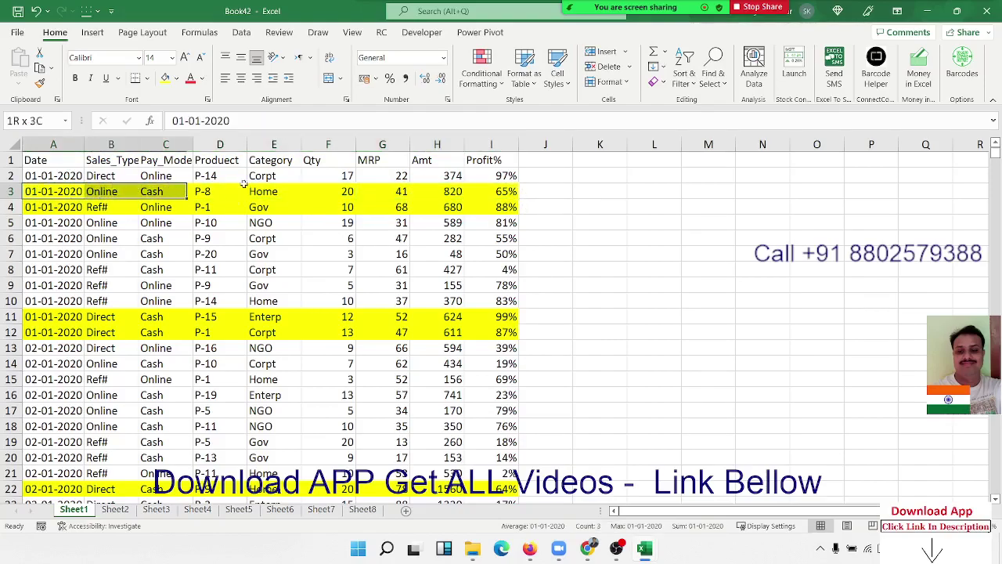
pyautogui.moveTo(244, 183); pyautogui.dragTo(514, 207)
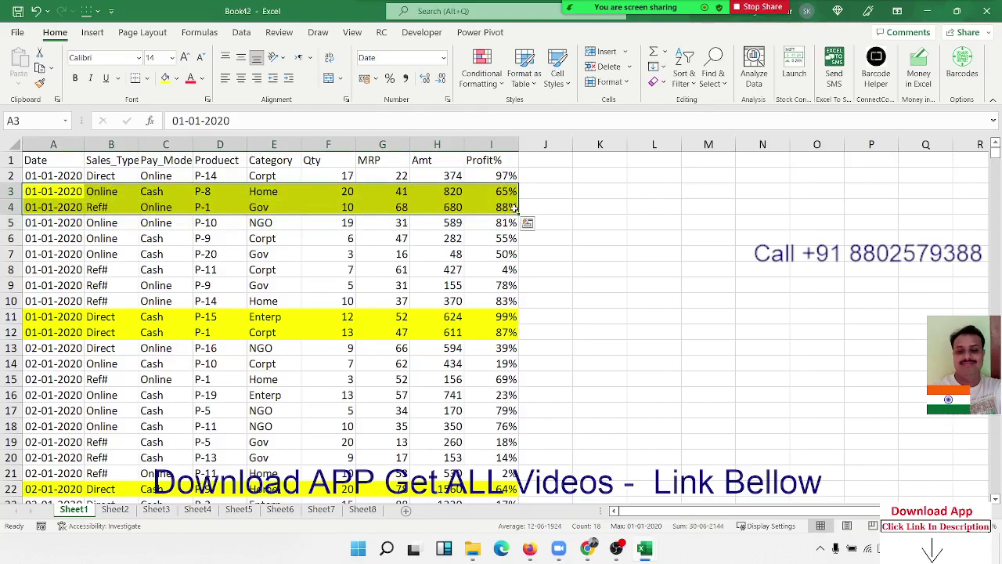
# Step: Step through Sheet3 to Sheet8, checking Sheet4's arrow icons, and finish on Sheet7
pyautogui.click(173, 510)
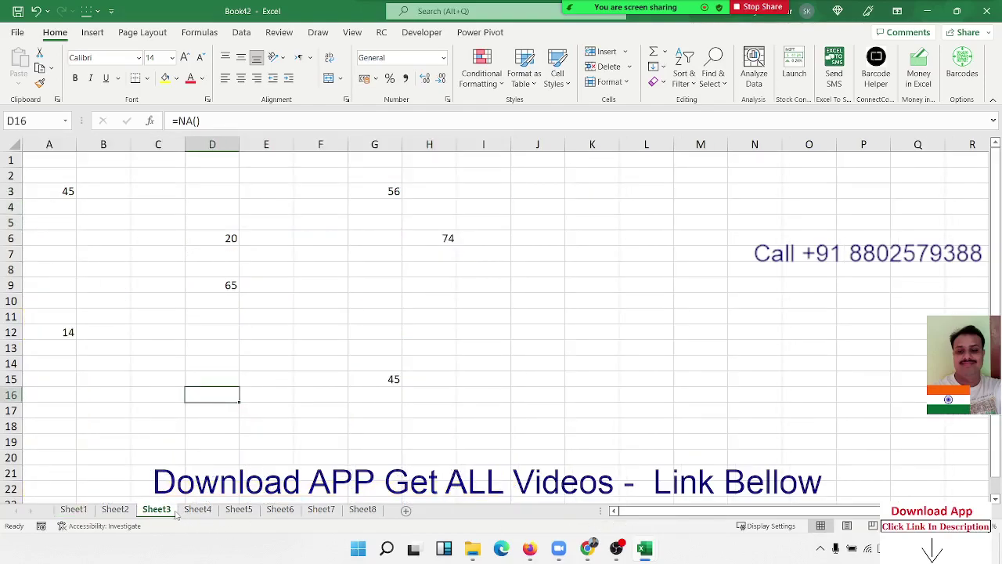
pyautogui.click(209, 511)
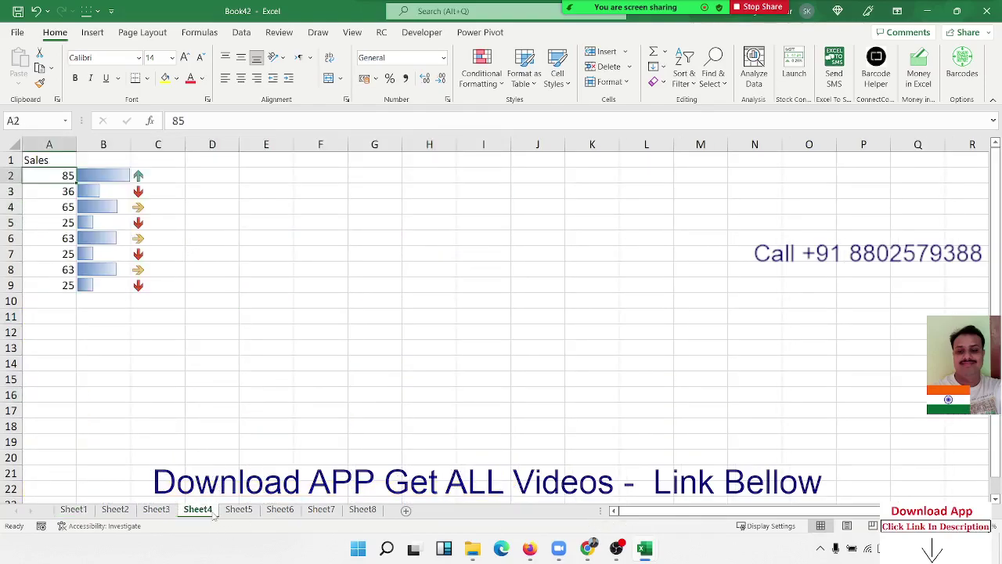
pyautogui.moveTo(174, 291); pyautogui.dragTo(168, 176)
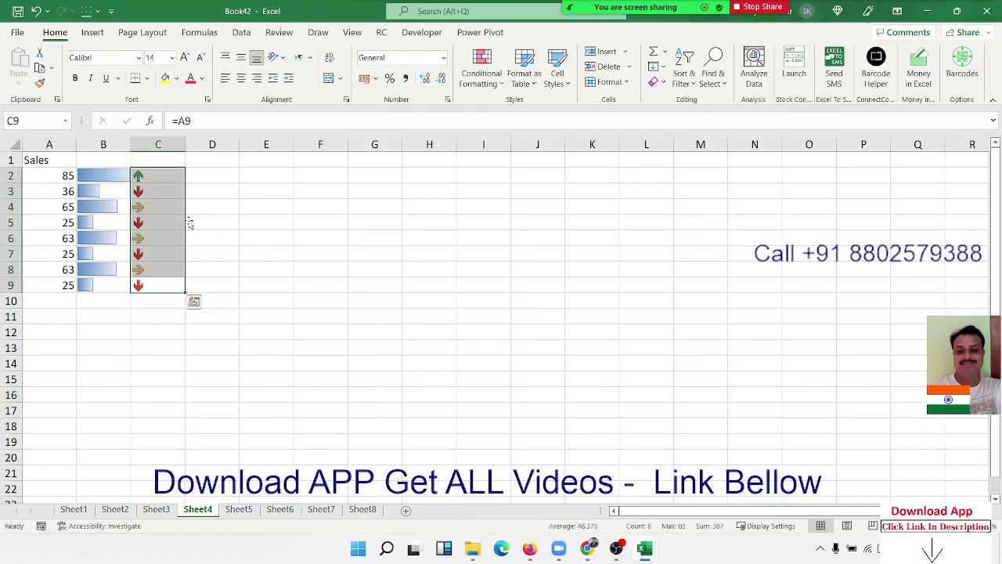
pyautogui.click(239, 510)
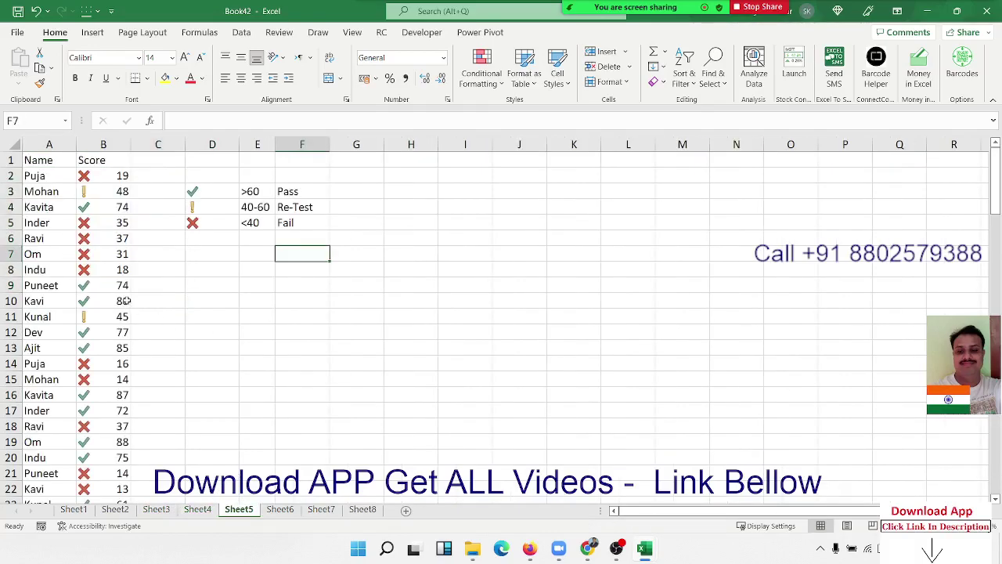
pyautogui.click(280, 509)
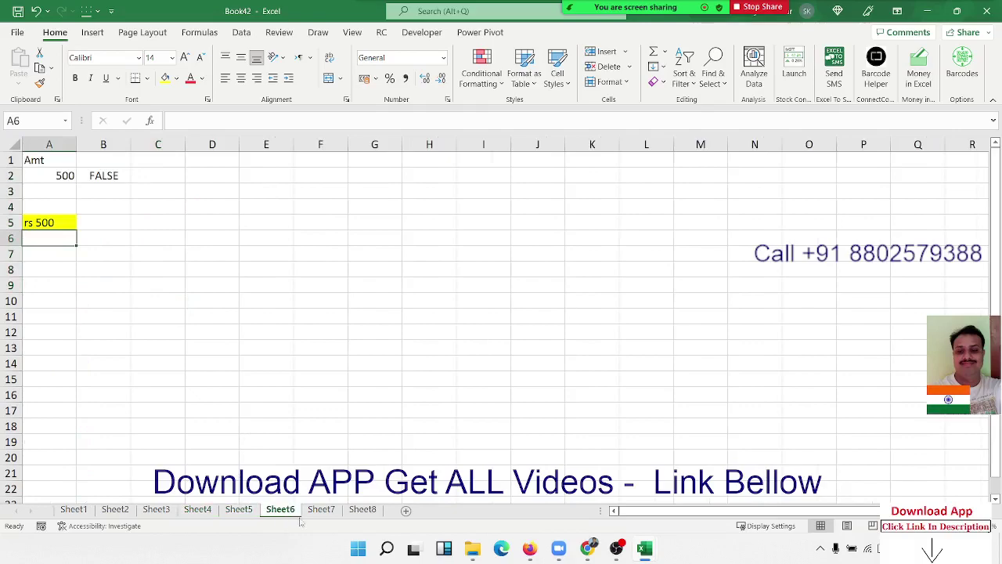
pyautogui.click(321, 510)
pyautogui.click(360, 510)
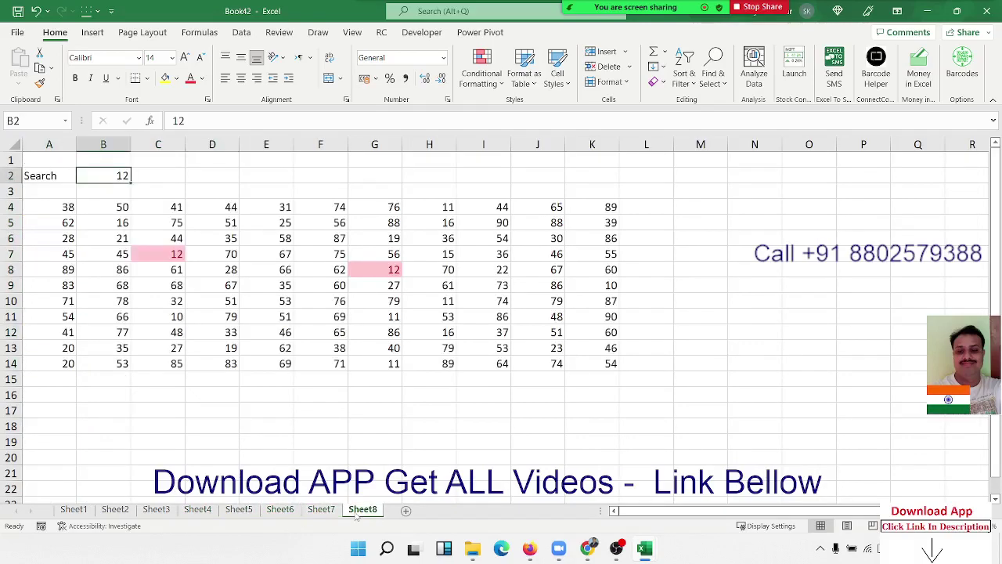
pyautogui.click(342, 513)
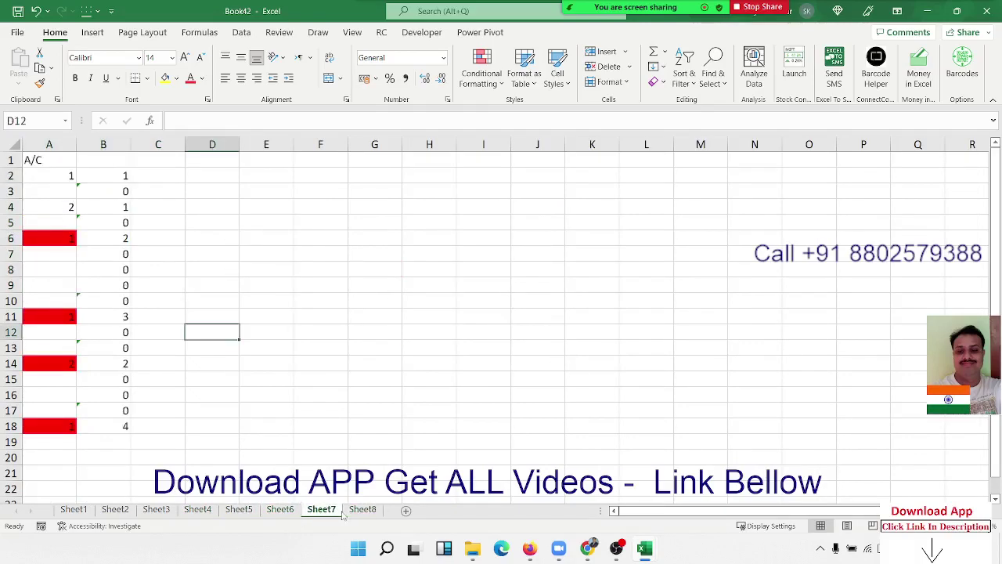
# Step: Save the workbook as conditional_Part-3, Excel Workbook (.xlsx), in the MS Excel folder
pyautogui.click(17, 11)
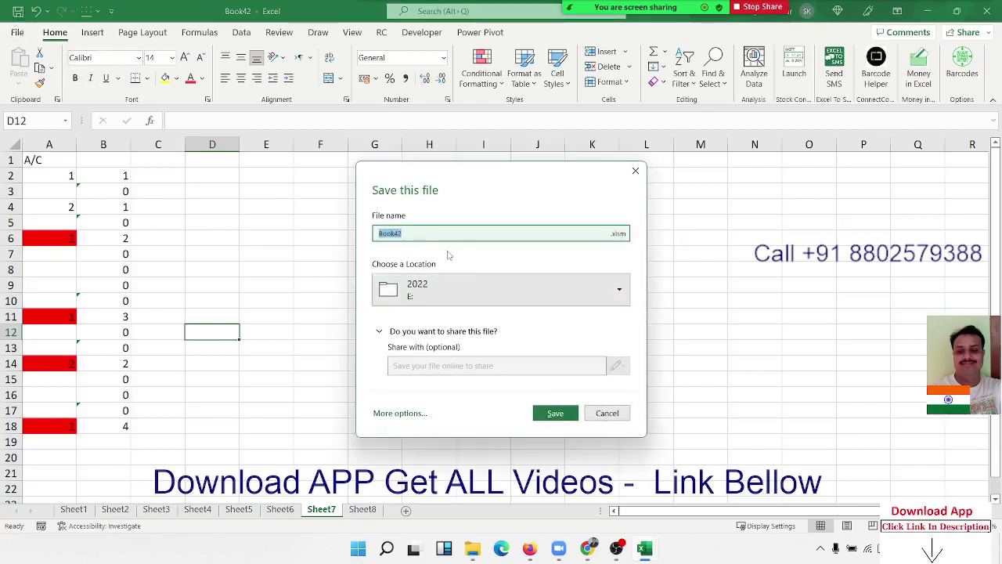
pyautogui.click(423, 284)
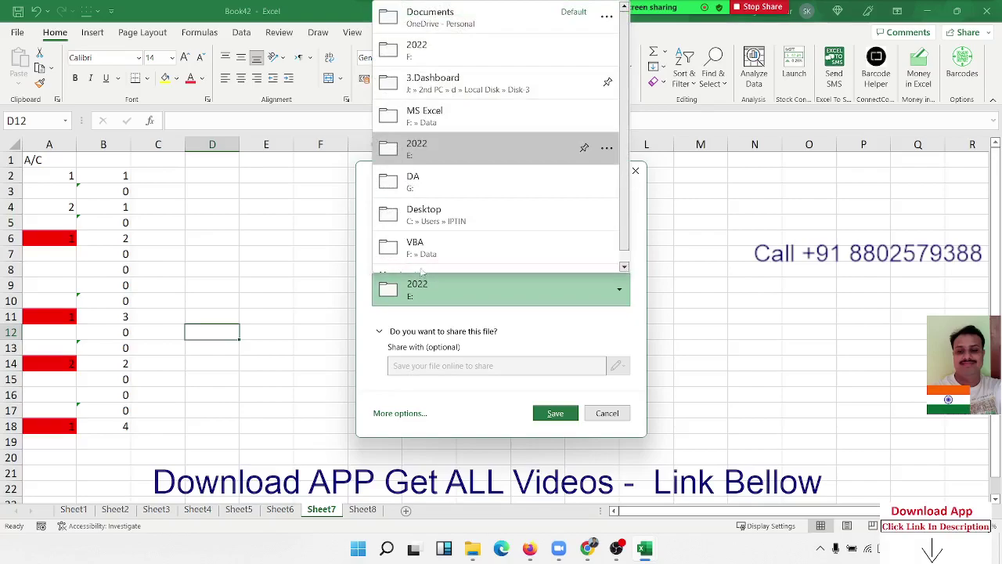
pyautogui.click(424, 116)
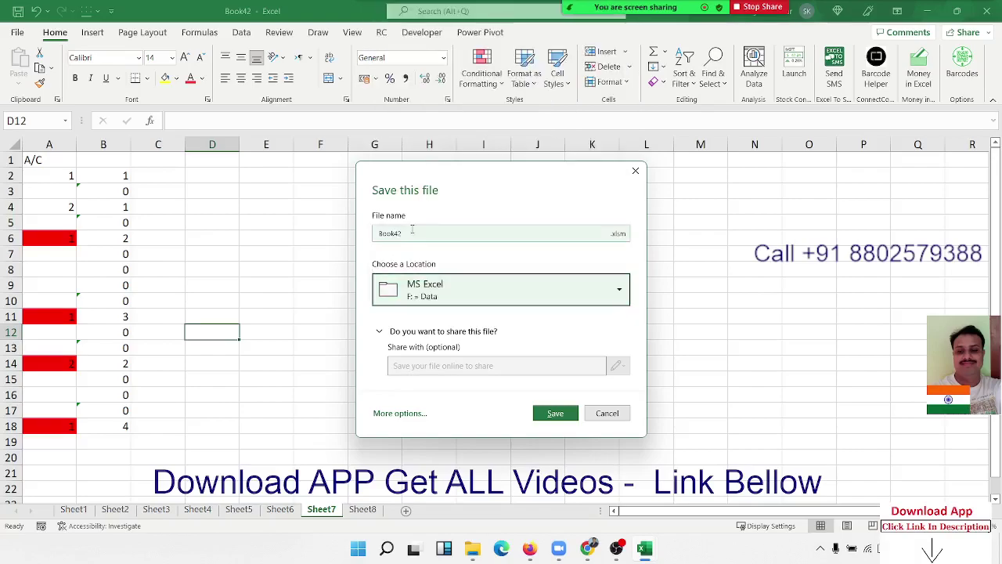
pyautogui.click(408, 234)
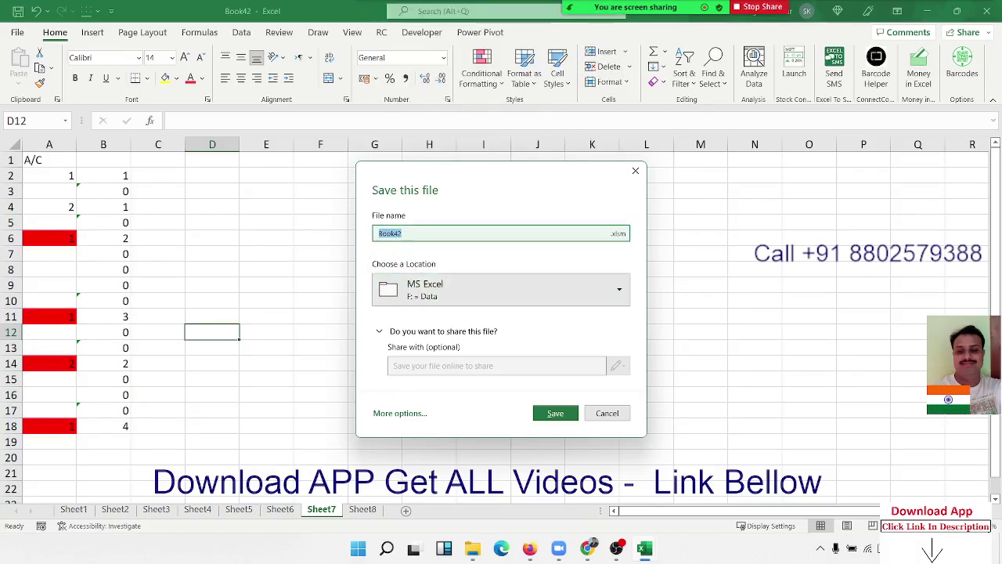
pyautogui.write('conditional_Par')
pyautogui.write('t-3')
pyautogui.click(619, 235)
pyautogui.click(618, 246)
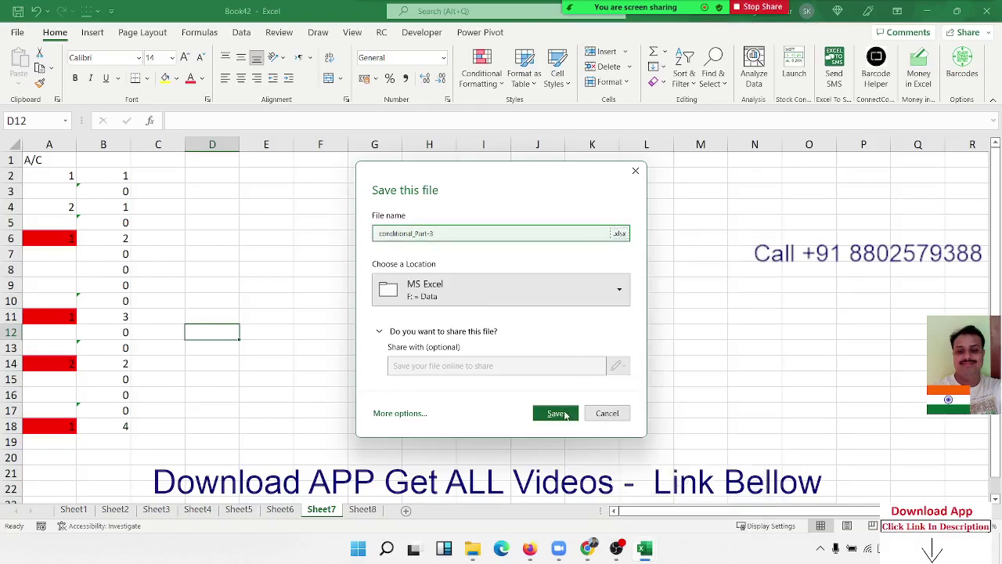
pyautogui.click(562, 412)
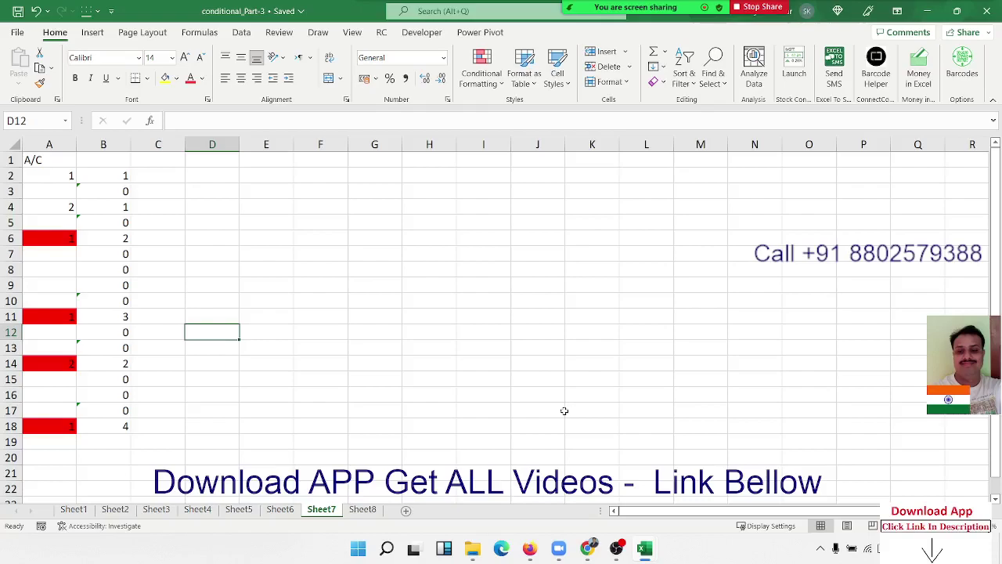
# Step: Flip between Sheet1 and Sheet2, clear the selection, and go to the File start page
pyautogui.click(92, 510)
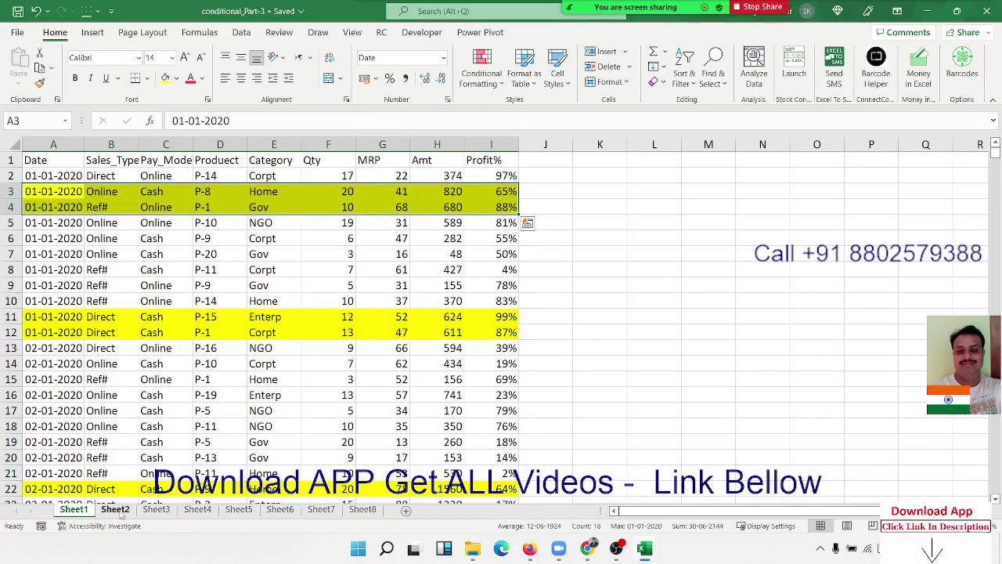
pyautogui.click(115, 509)
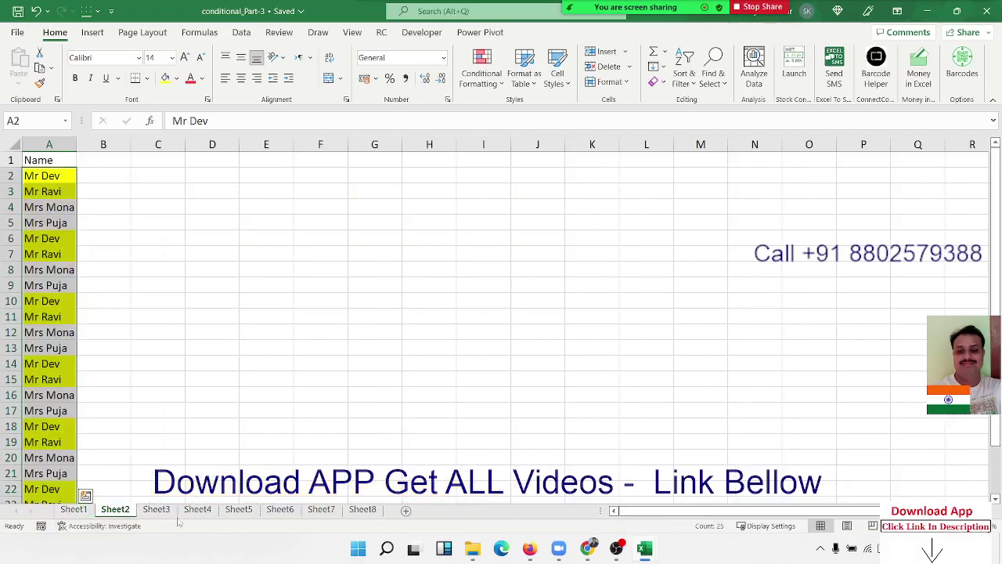
pyautogui.click(72, 511)
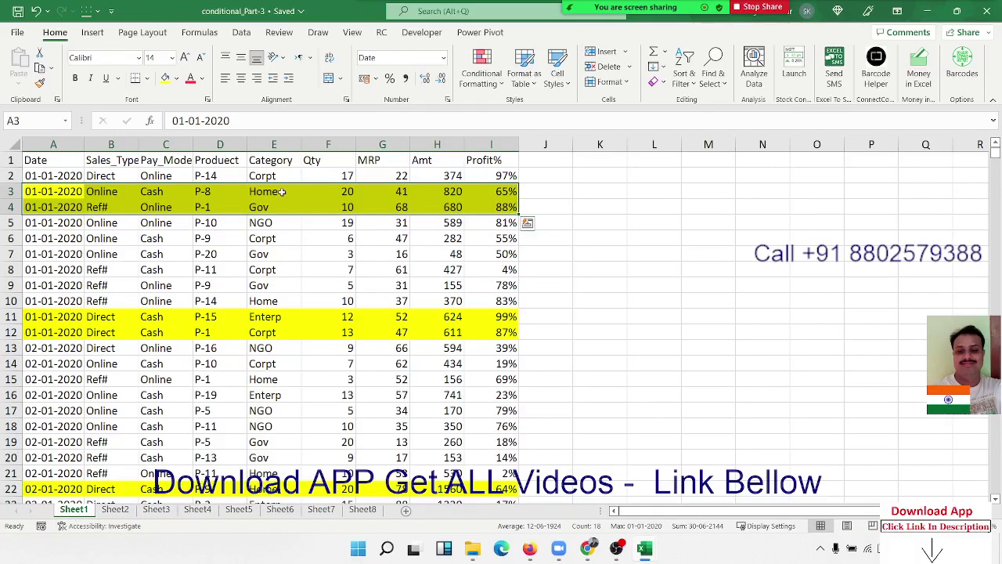
pyautogui.click(277, 266)
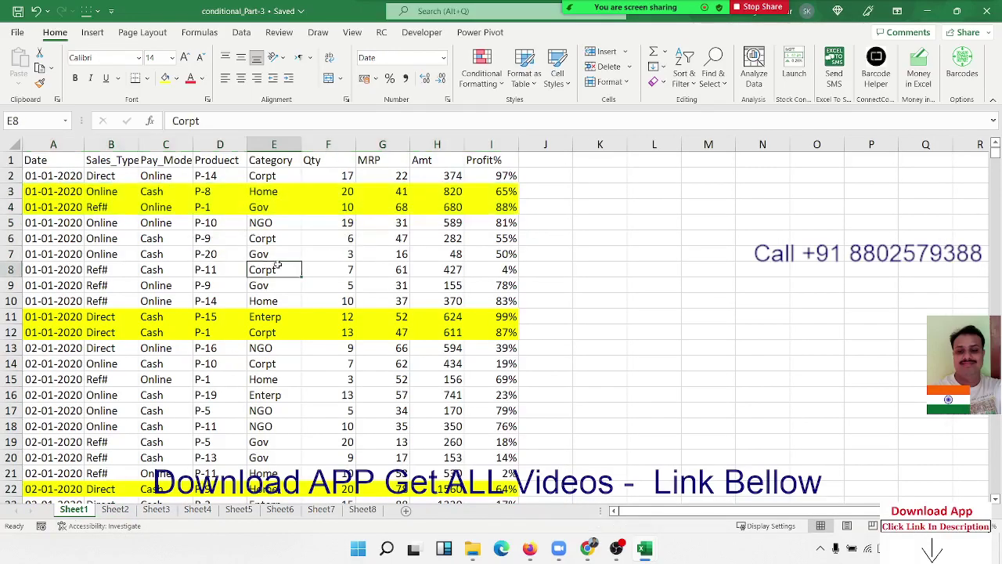
pyautogui.click(18, 36)
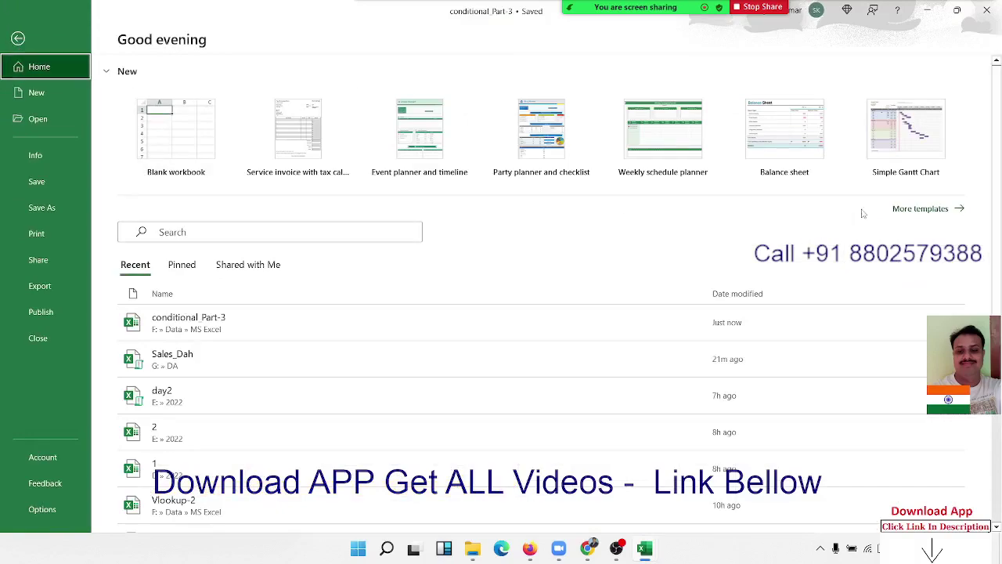
# Step: Preview the Simple Gantt Chart template and create Simple Gantt Chart1 from it
pyautogui.click(907, 164)
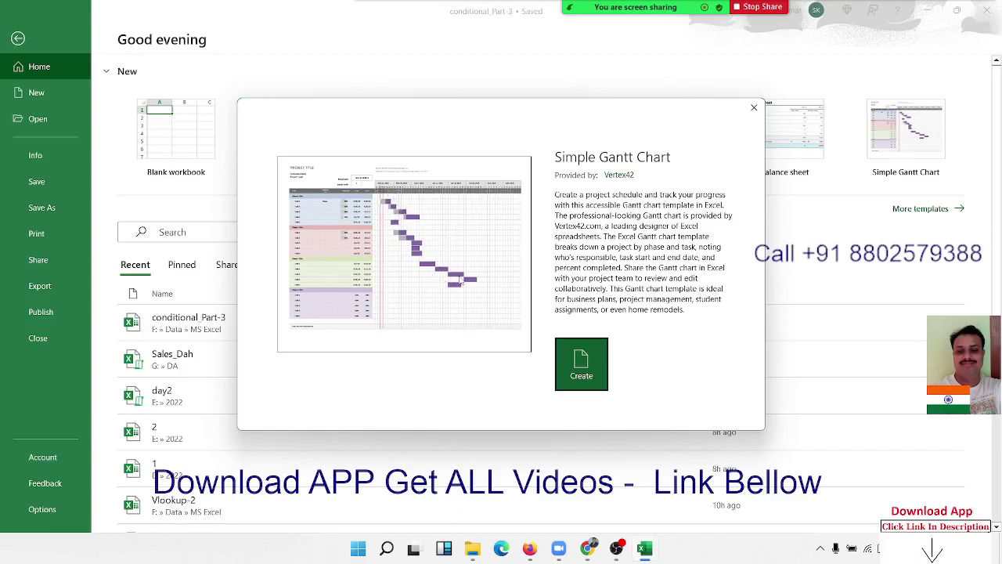
pyautogui.click(581, 381)
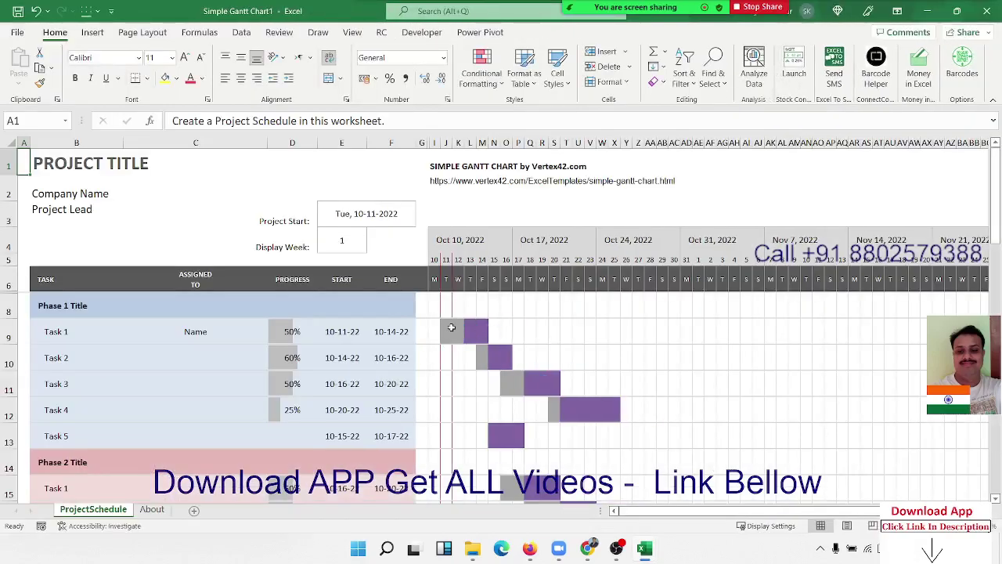
pyautogui.click(450, 329)
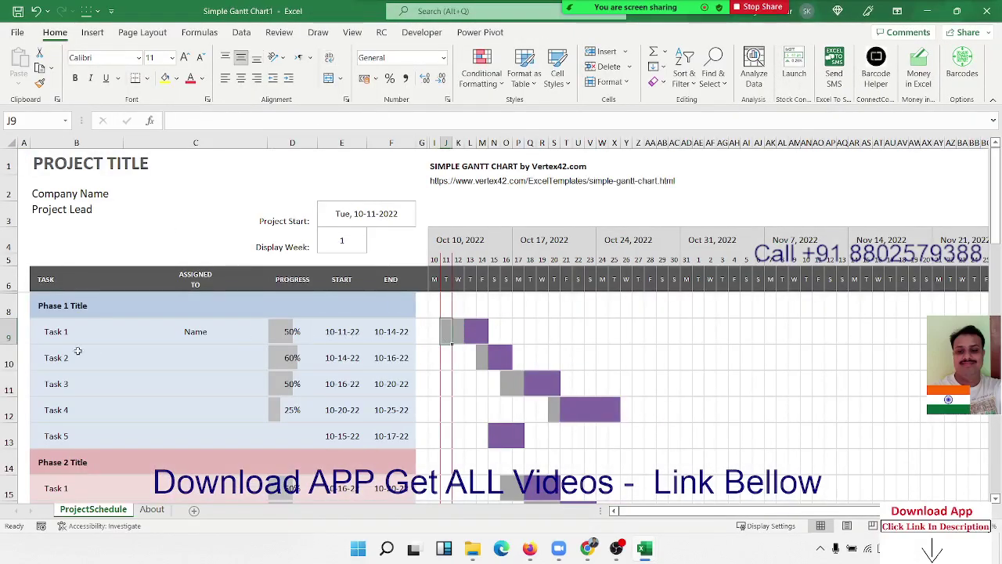
pyautogui.click(345, 332)
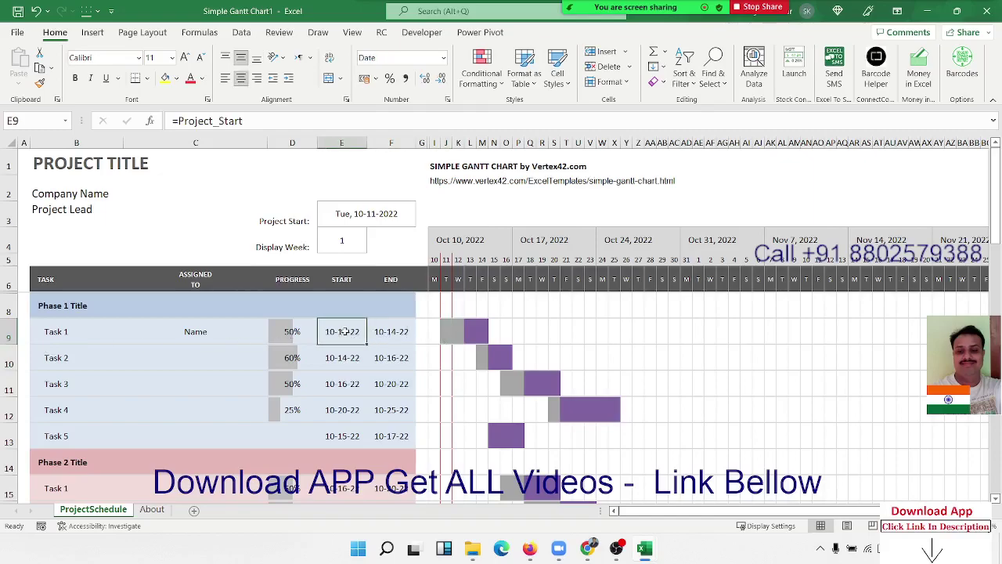
pyautogui.click(386, 335)
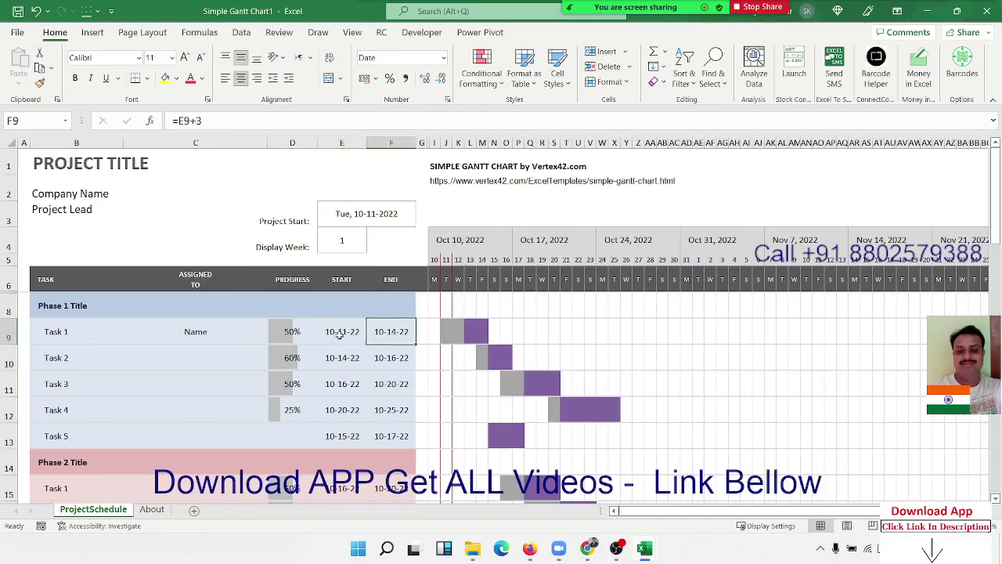
pyautogui.click(307, 336)
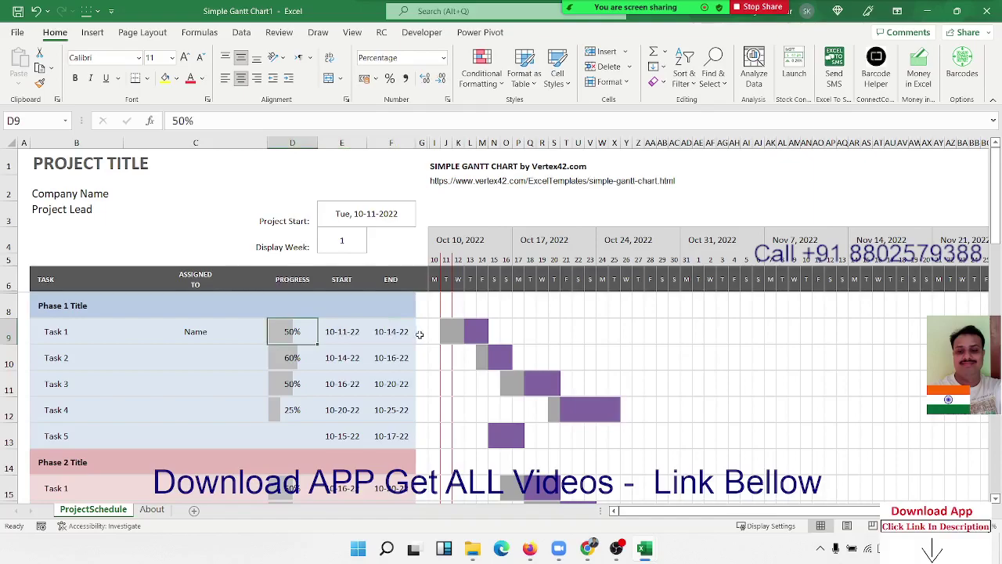
pyautogui.click(443, 335)
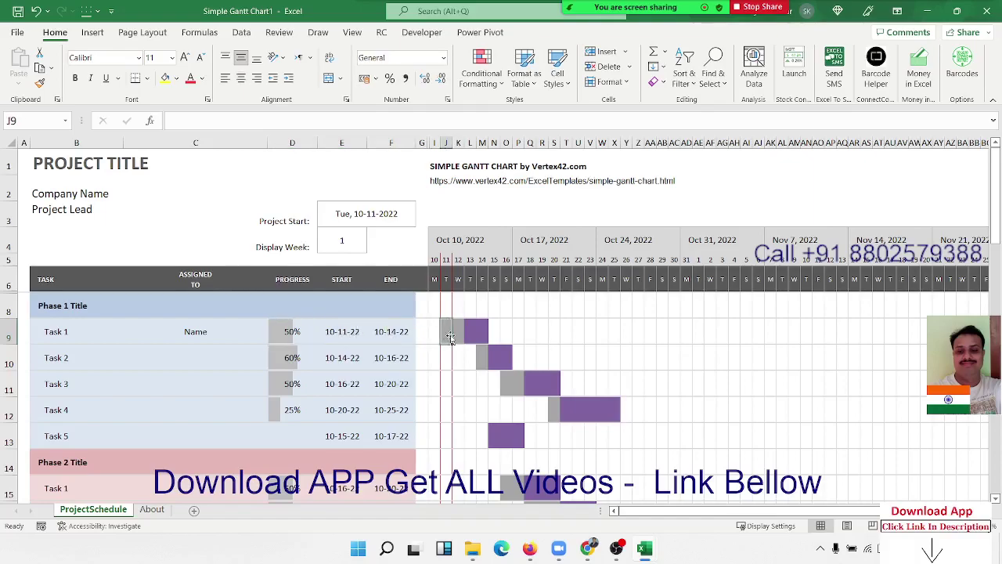
pyautogui.moveTo(444, 334)
pyautogui.mouseDown()
pyautogui.moveTo(483, 329)
pyautogui.moveTo(461, 334)
pyautogui.mouseUp()
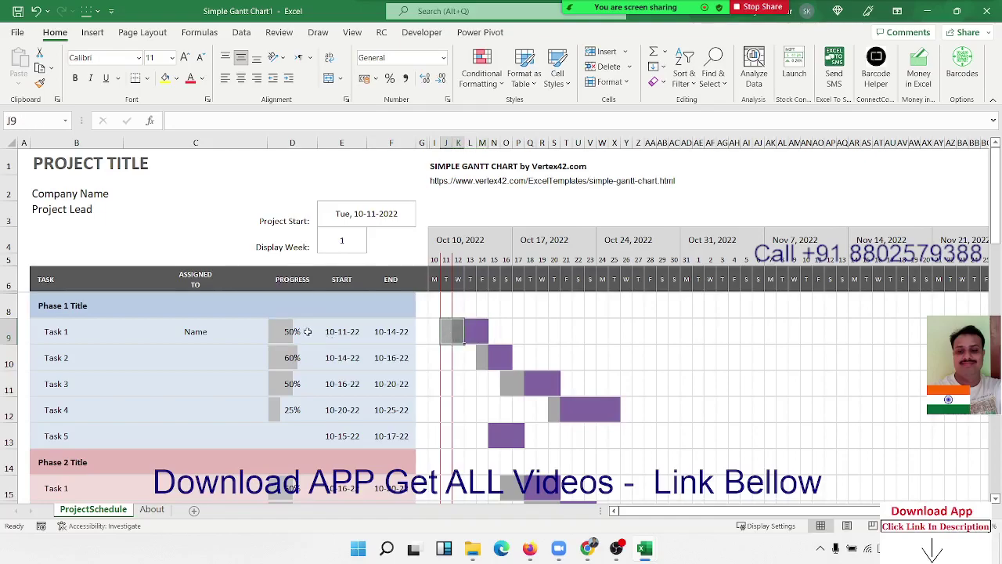
pyautogui.click(482, 67)
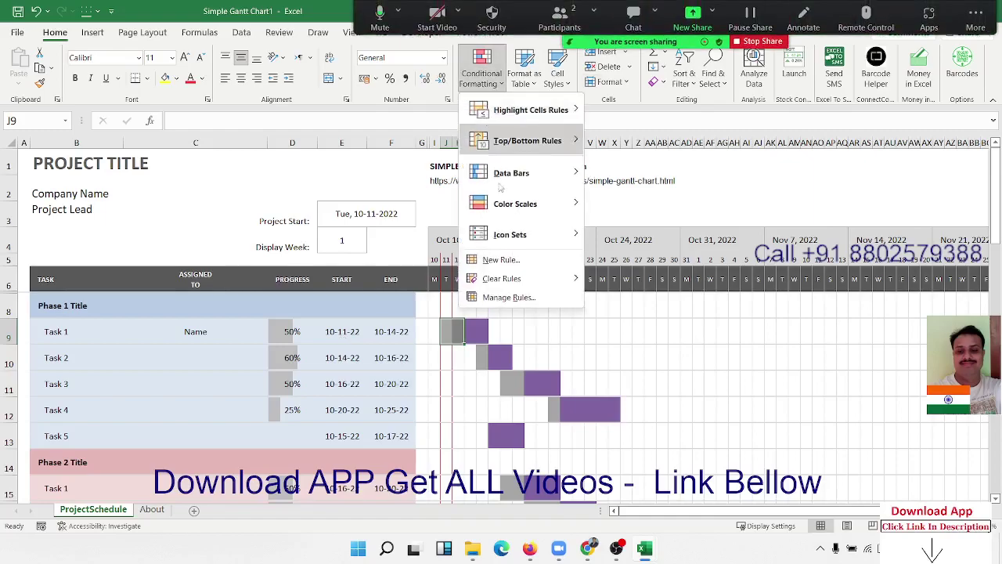
pyautogui.click(508, 298)
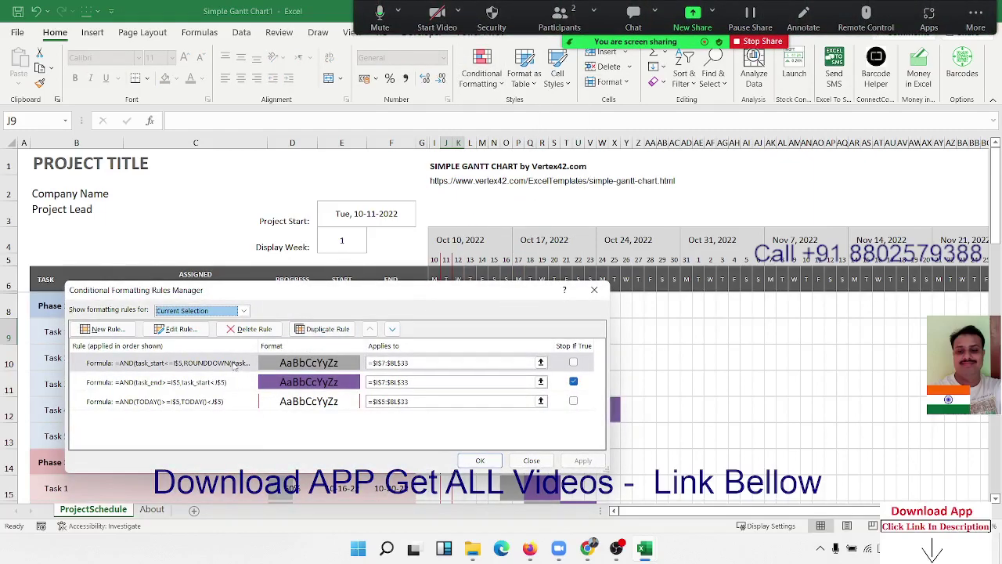
pyautogui.doubleClick(235, 364)
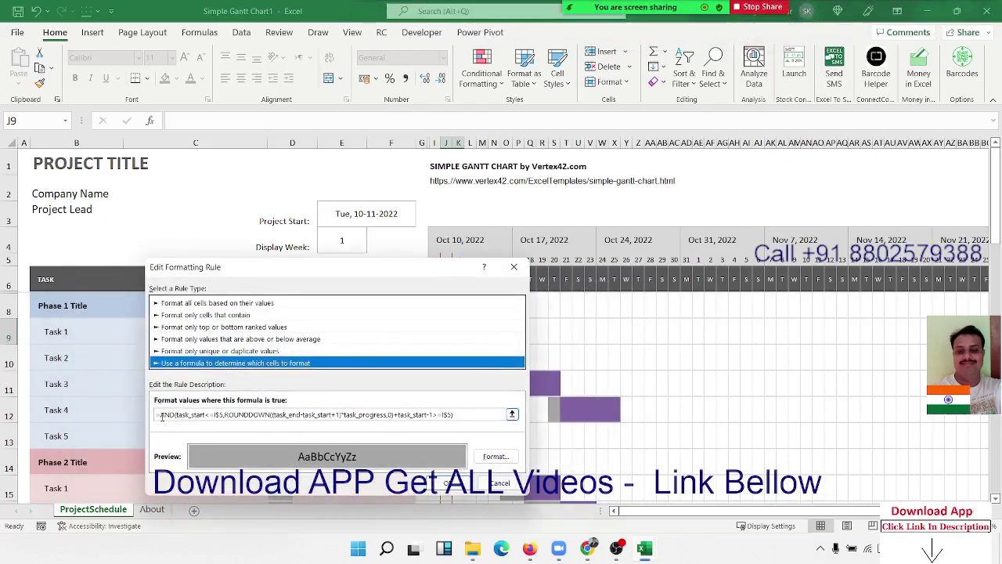
pyautogui.moveTo(162, 417); pyautogui.dragTo(529, 421)
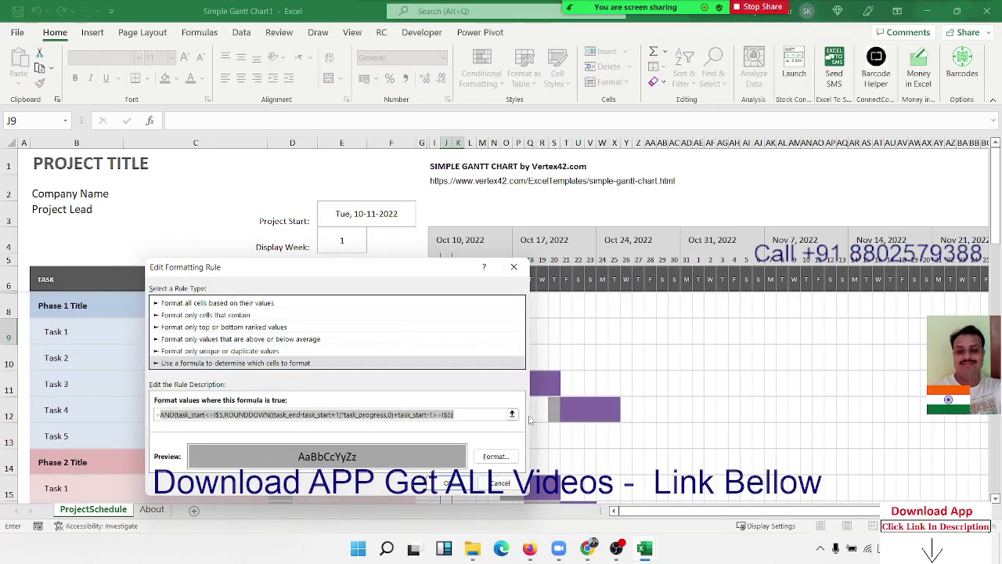
pyautogui.click(505, 482)
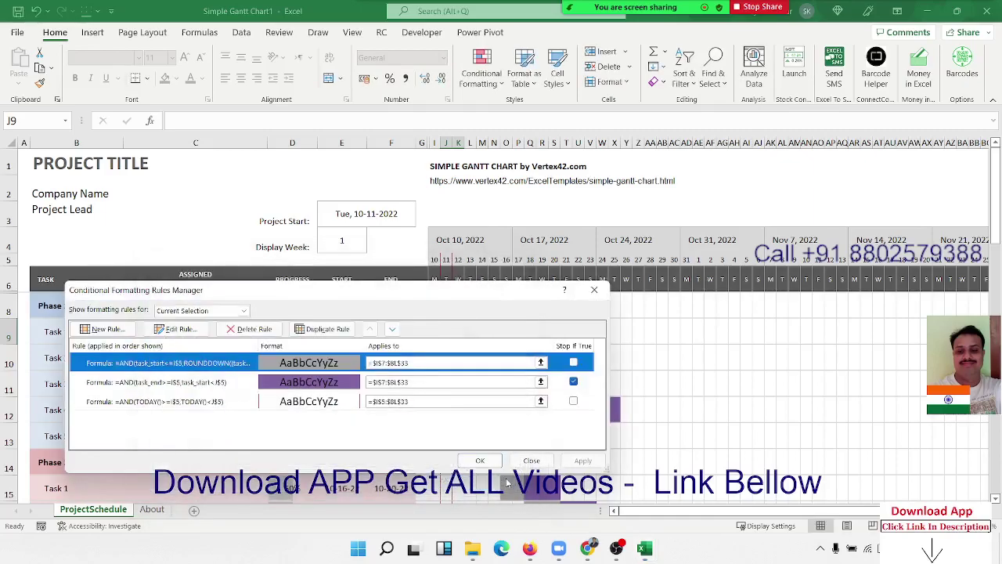
pyautogui.click(532, 461)
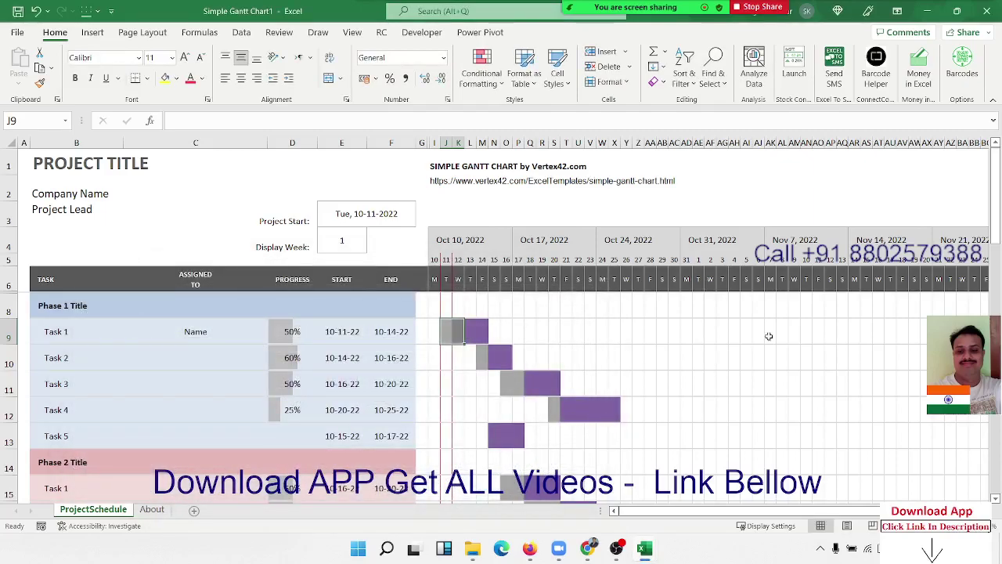
pyautogui.click(771, 299)
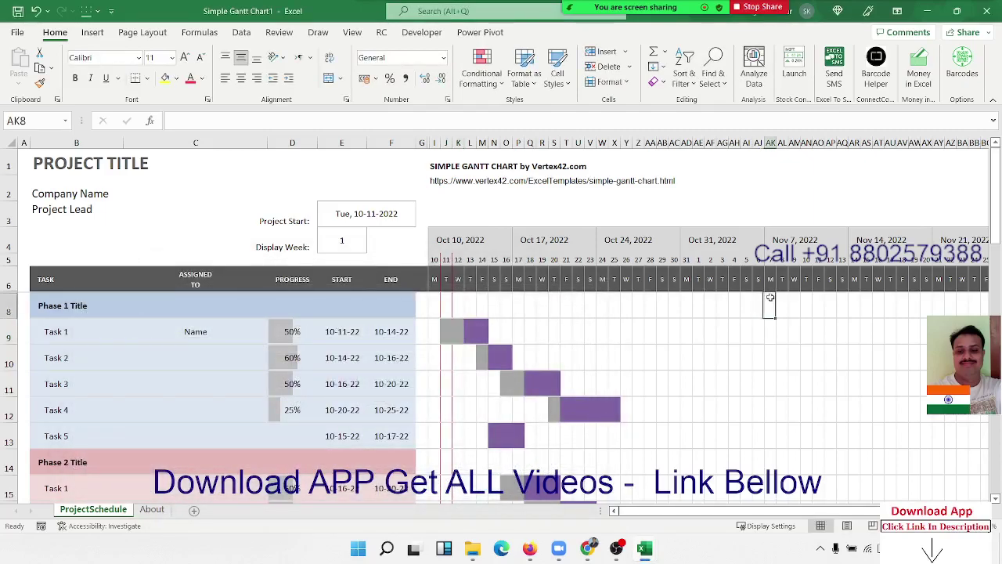
# Step: Close the Gantt workbook, then save conditional_Part-3 after checking the Amt formula in H7
pyautogui.click(981, 16)
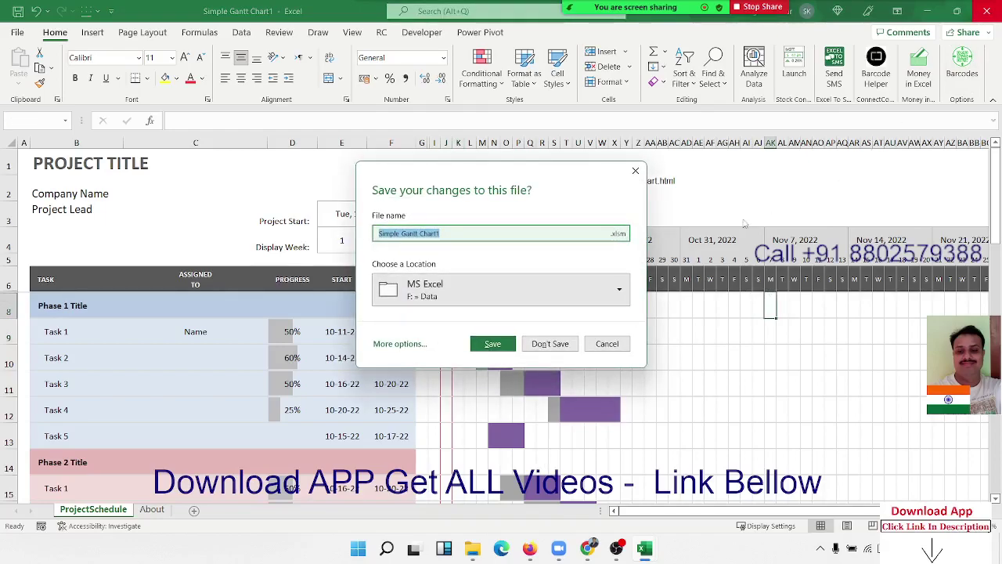
pyautogui.click(563, 349)
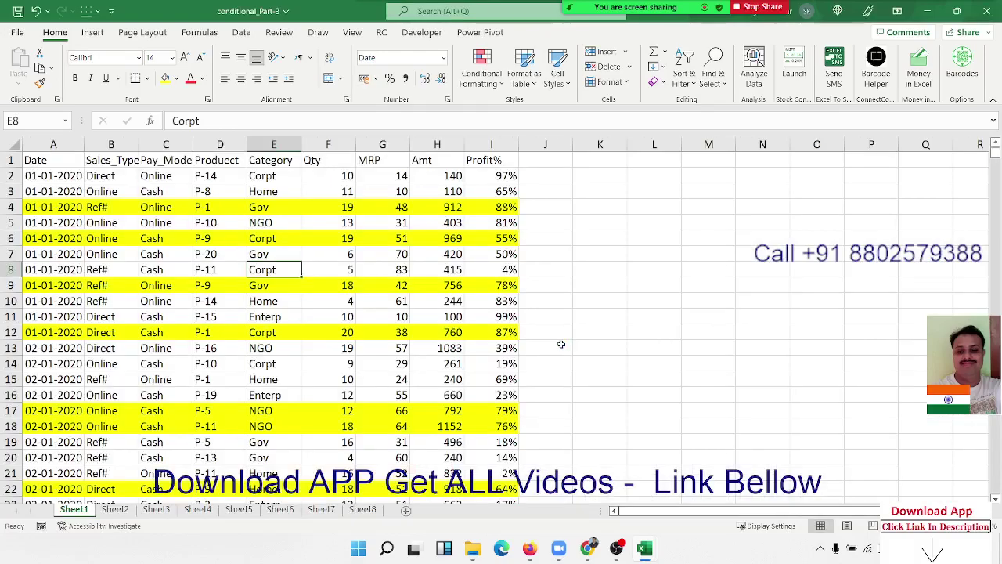
pyautogui.click(444, 254)
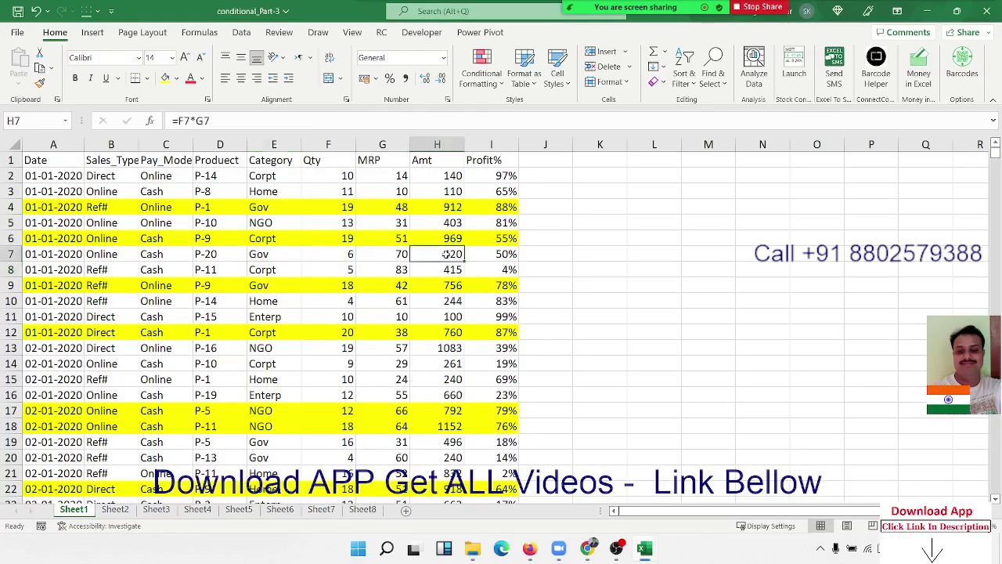
pyautogui.scroll(-13, 246, 336)
pyautogui.scroll(13, 246, 337)
pyautogui.click(17, 11)
# Step: Review every sheet from Sheet1 to Sheet8, ending on Sheet8's Search grid
pyautogui.click(322, 378)
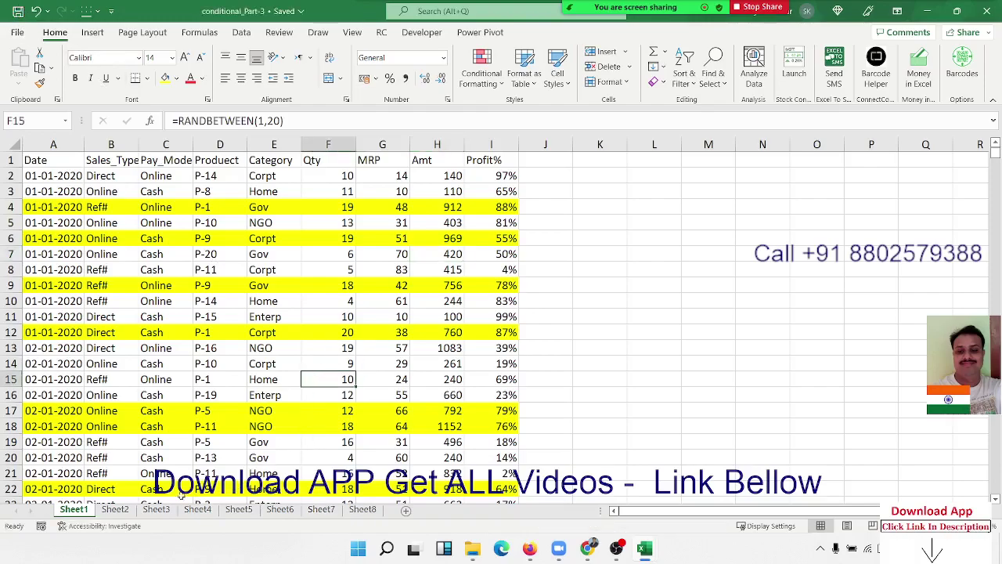
pyautogui.click(118, 510)
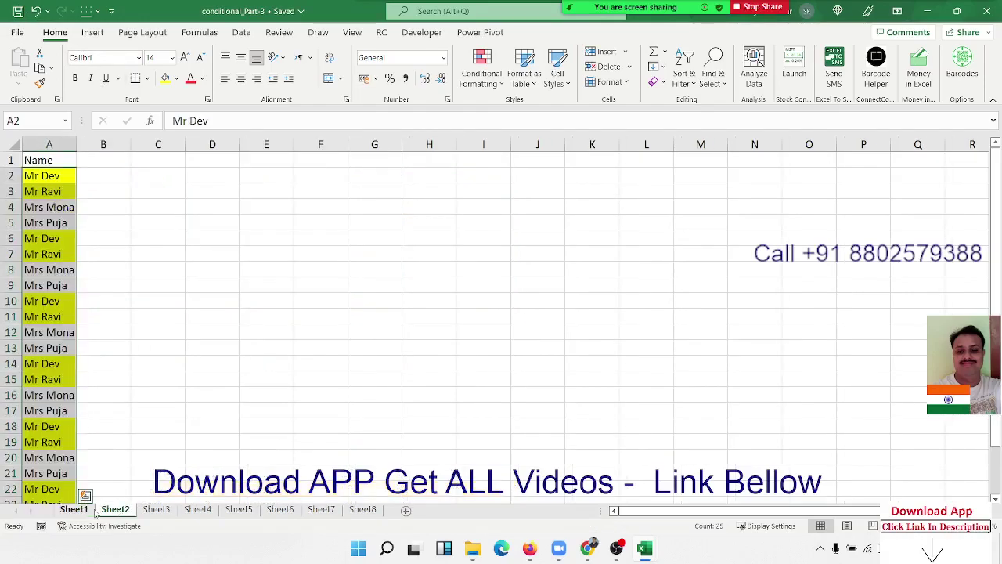
pyautogui.click(156, 509)
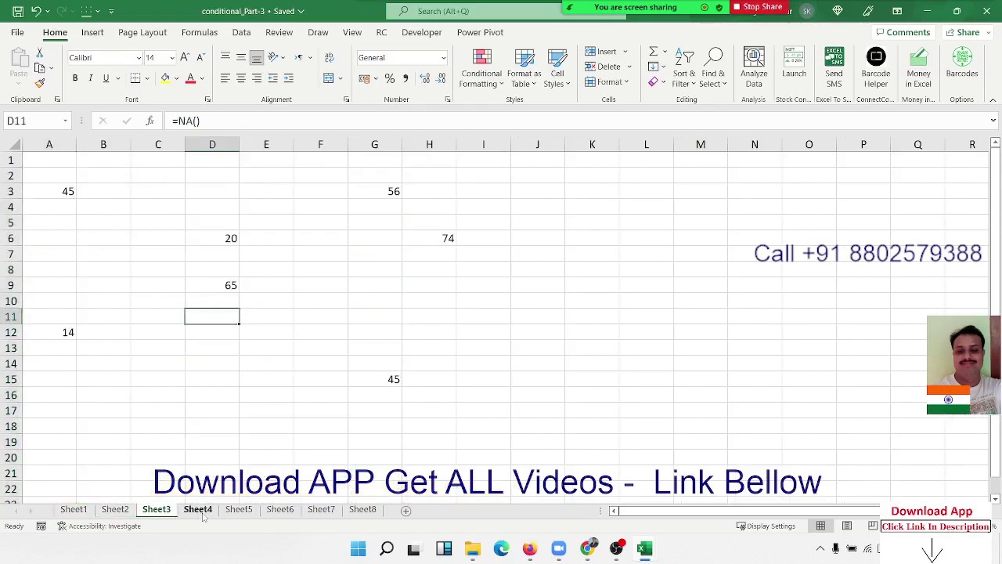
pyautogui.click(73, 509)
pyautogui.click(116, 509)
pyautogui.click(157, 517)
pyautogui.click(204, 517)
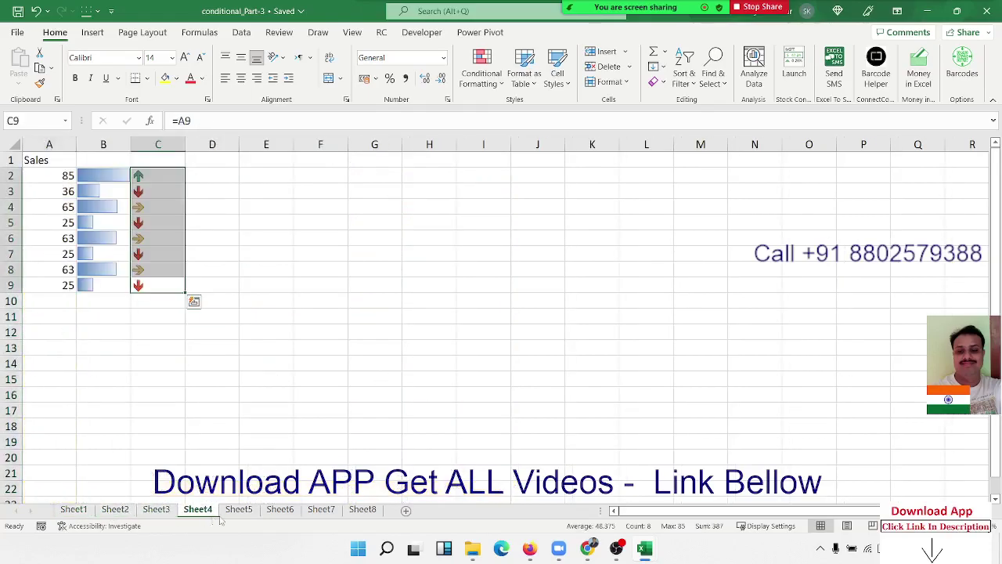
pyautogui.click(229, 517)
pyautogui.click(278, 515)
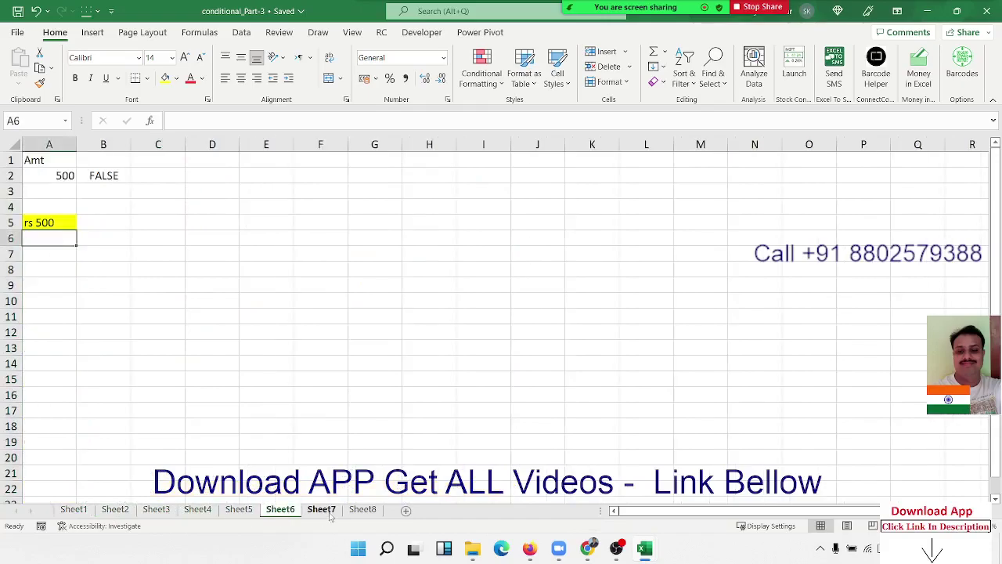
pyautogui.click(325, 515)
pyautogui.click(368, 516)
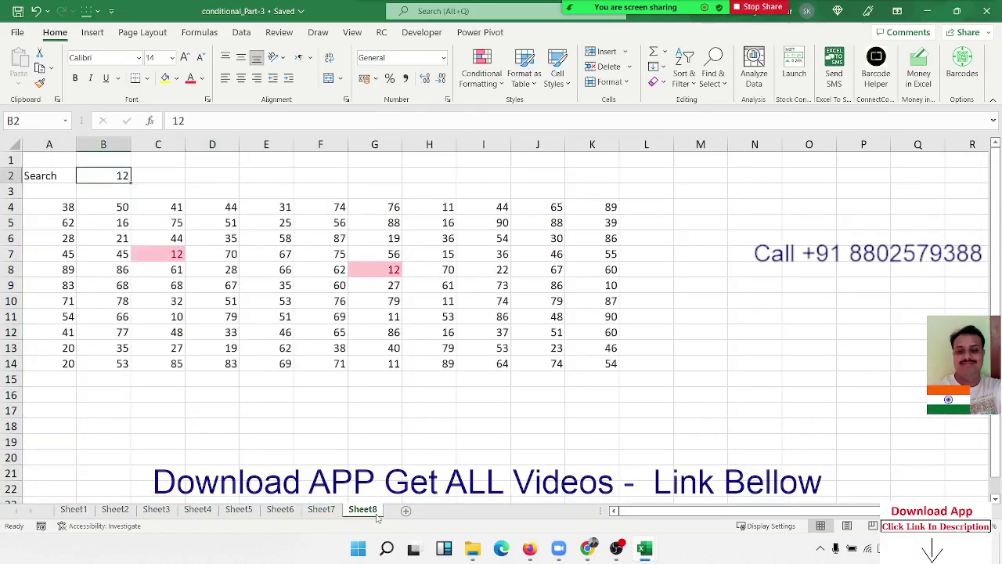
pyautogui.click(78, 510)
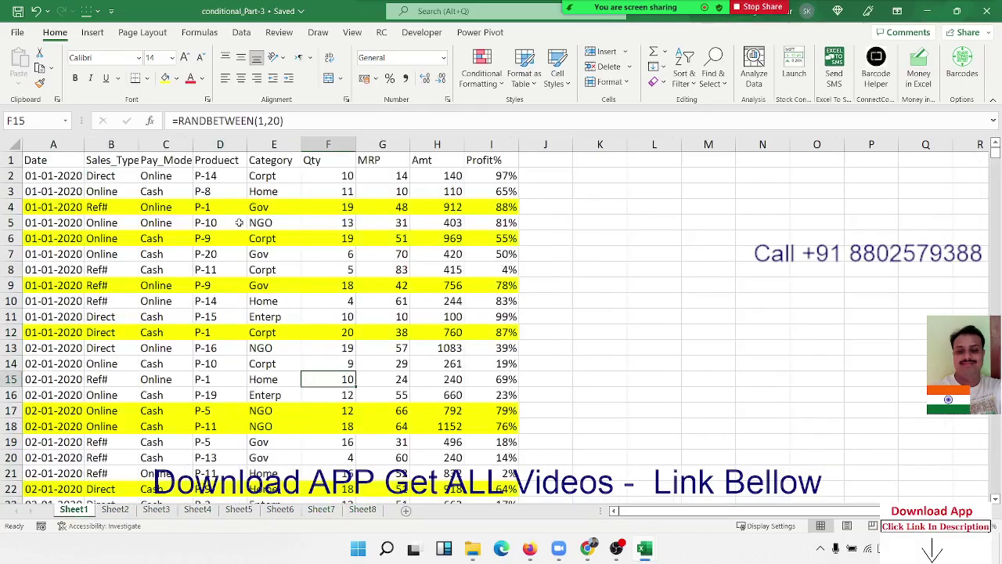
pyautogui.click(377, 511)
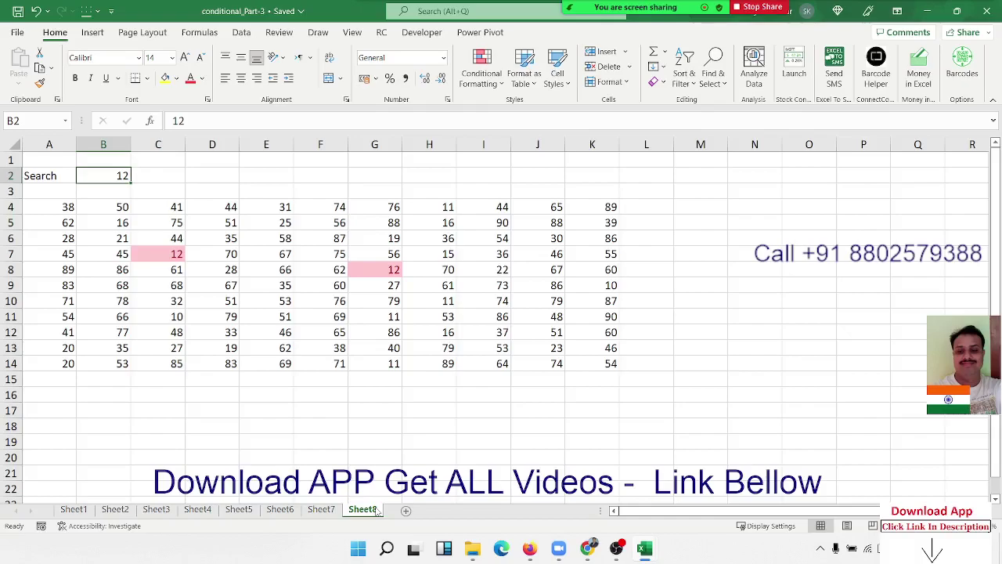
# Step: Save the workbook again, then open a WhatsApp chat's attachment options in the browser
pyautogui.click(18, 11)
pyautogui.moveTo(587, 547)
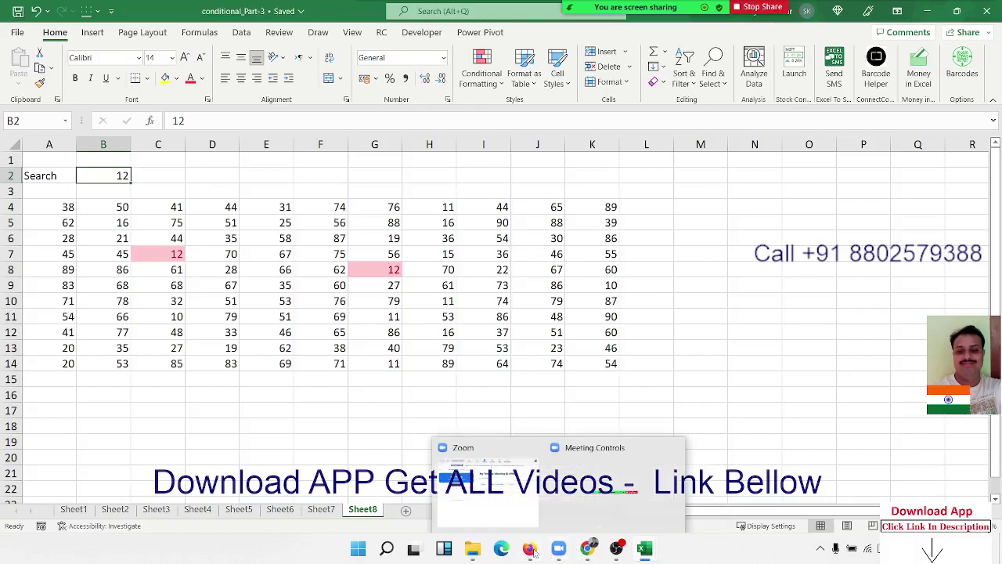
pyautogui.click(527, 527)
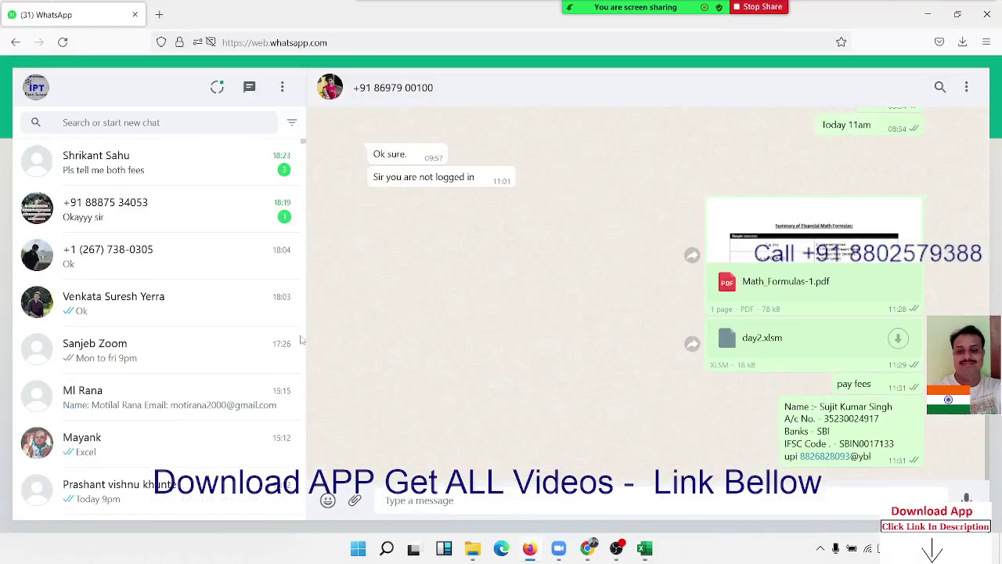
pyautogui.click(151, 267)
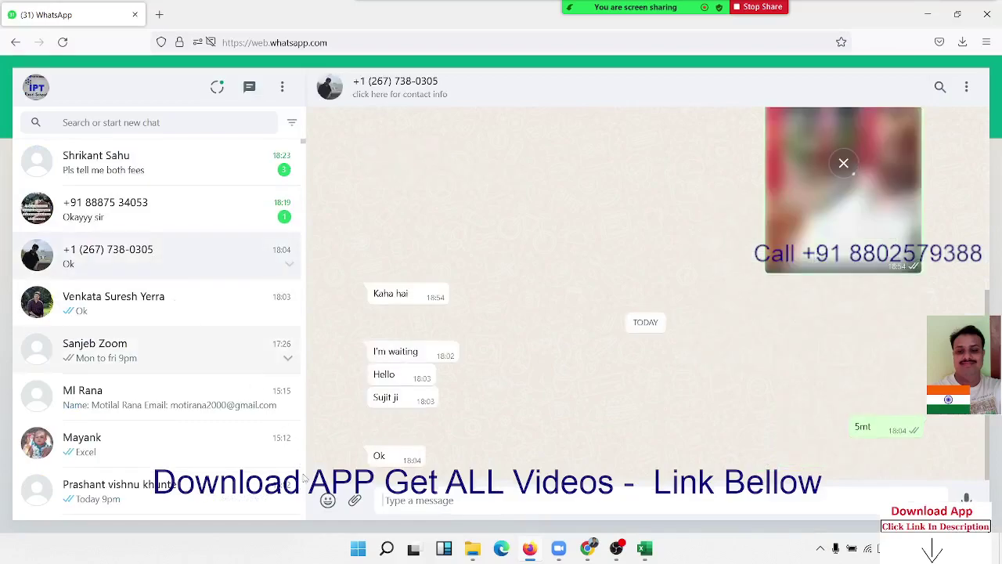
pyautogui.click(356, 502)
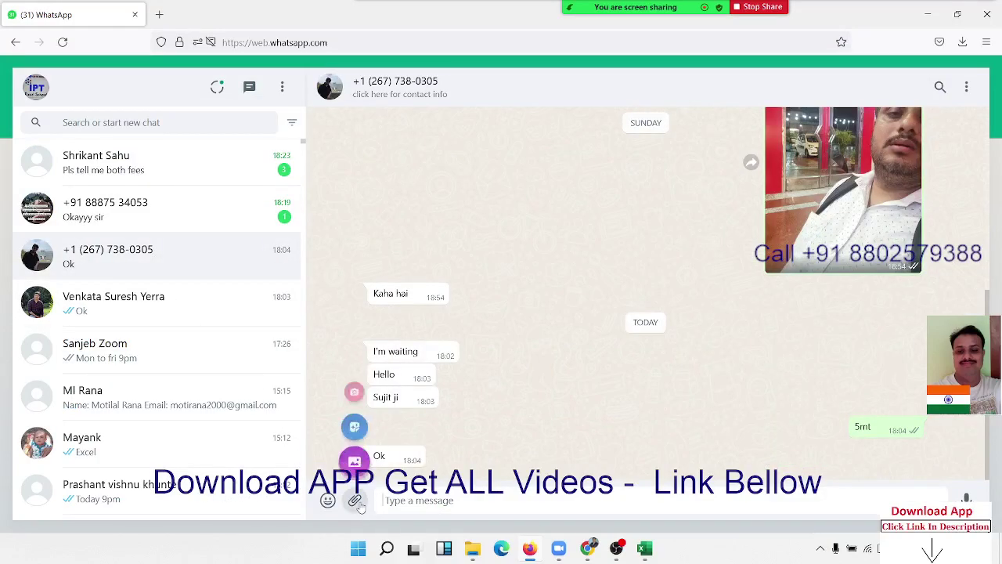